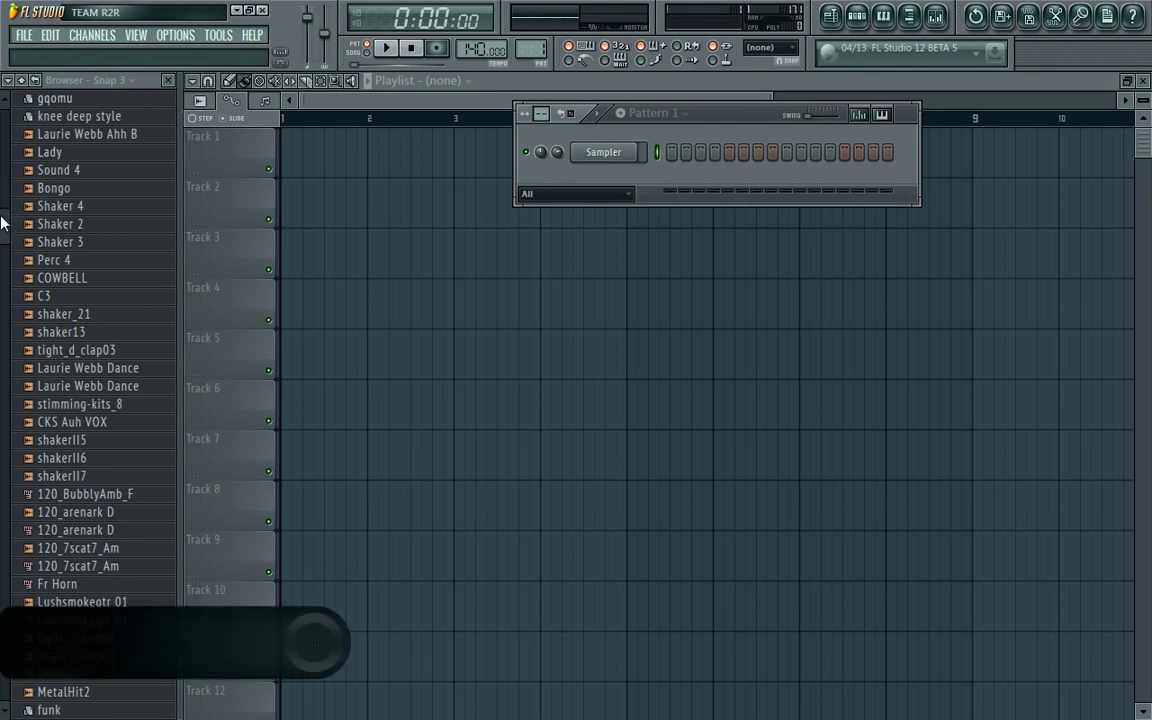
Step: Bring the browser's Recent files into view and show the screen capture program's recording toolbar
left_click_drag(2, 236, 2, 140)
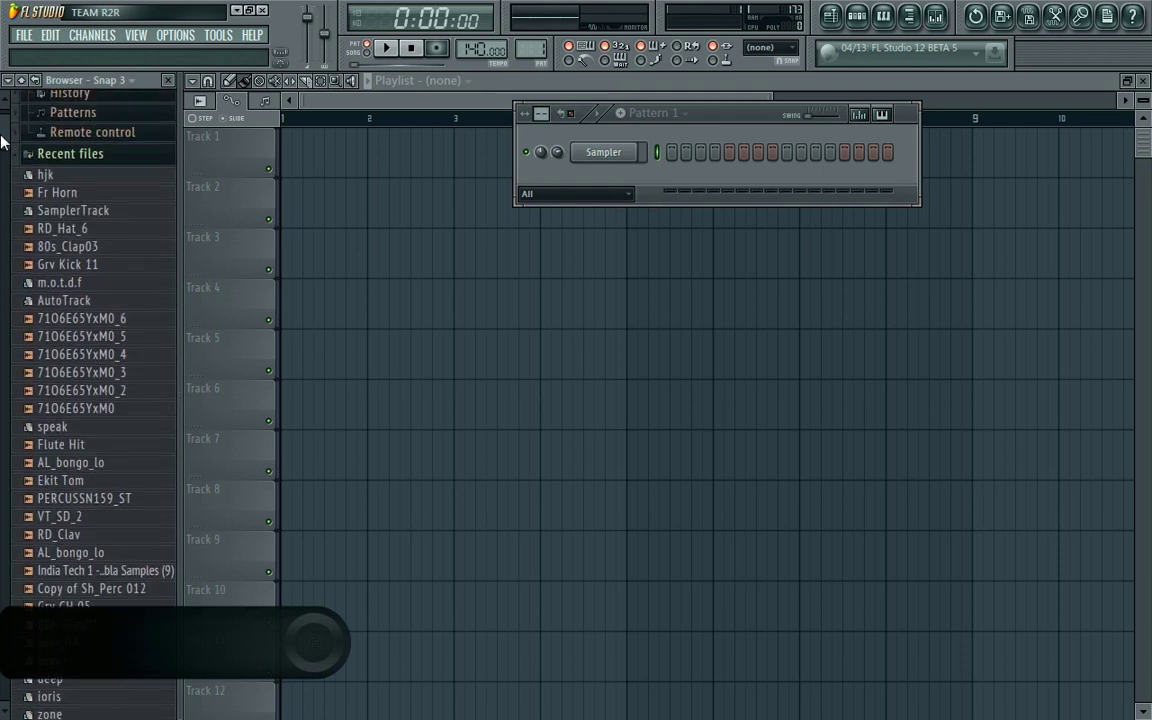
key("super")
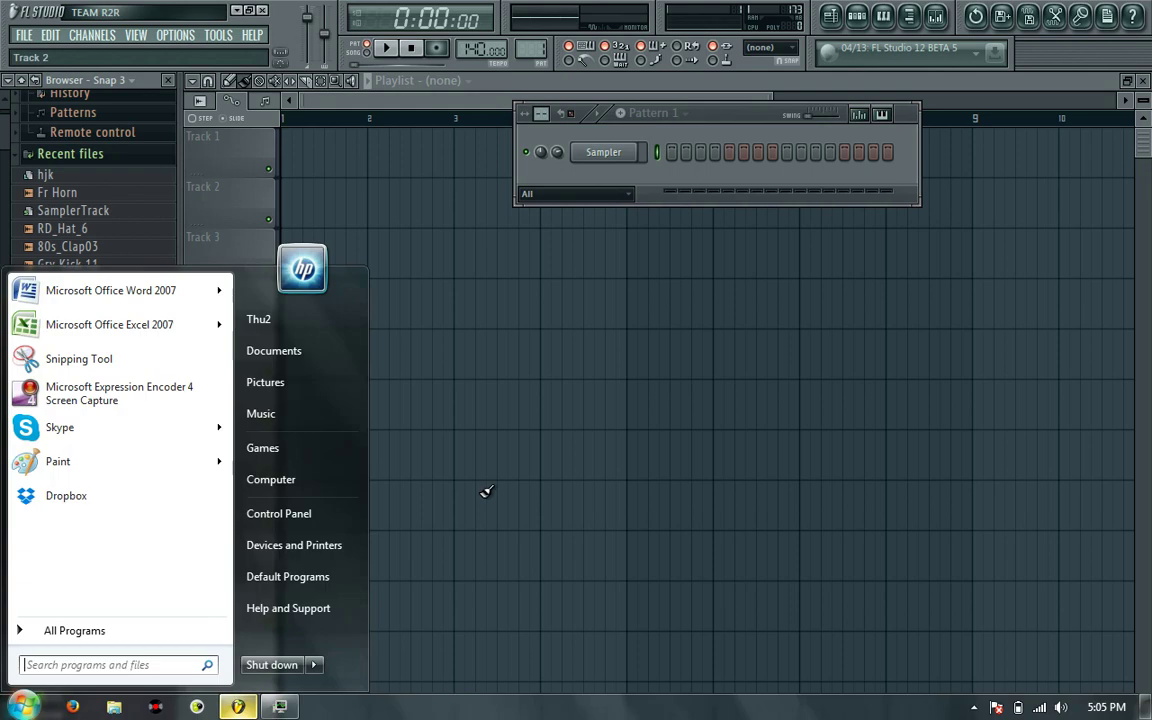
left_click(973, 707)
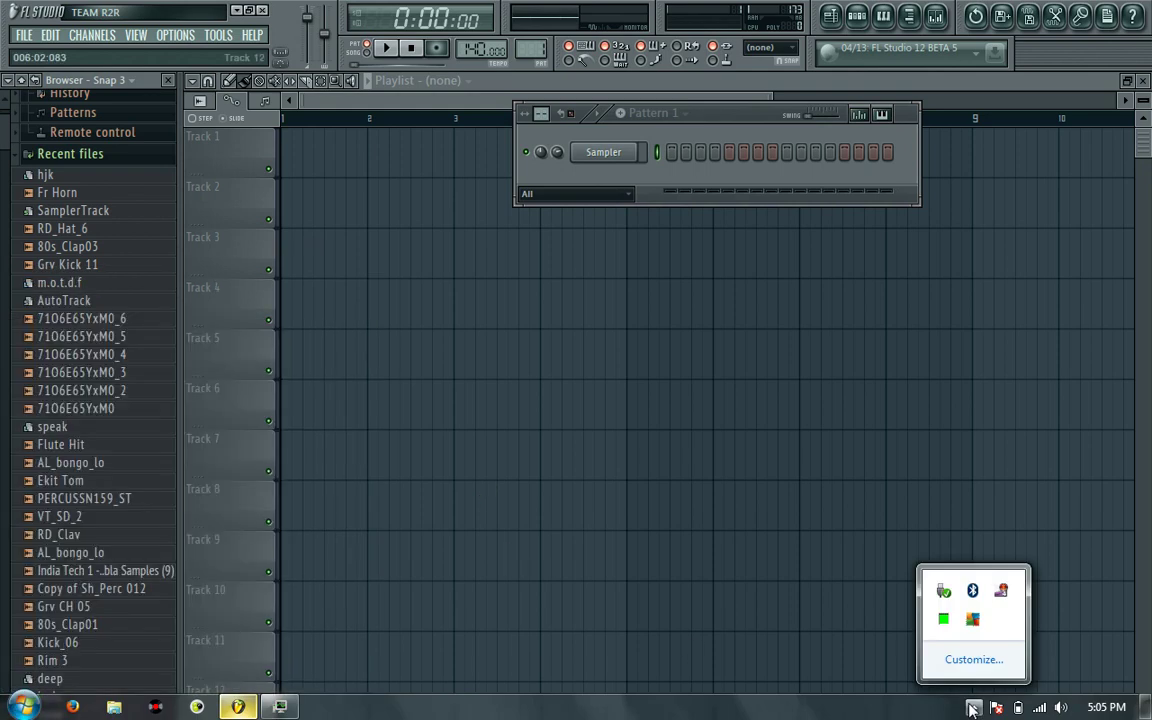
right_click(1002, 591)
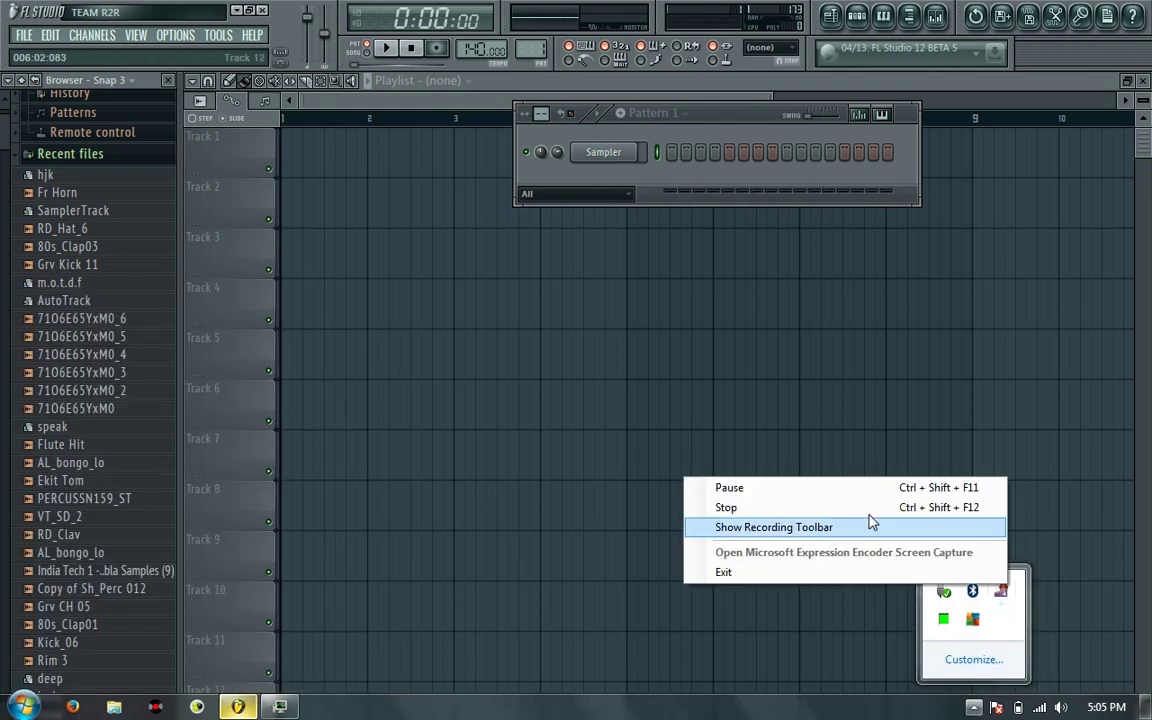
left_click(855, 530)
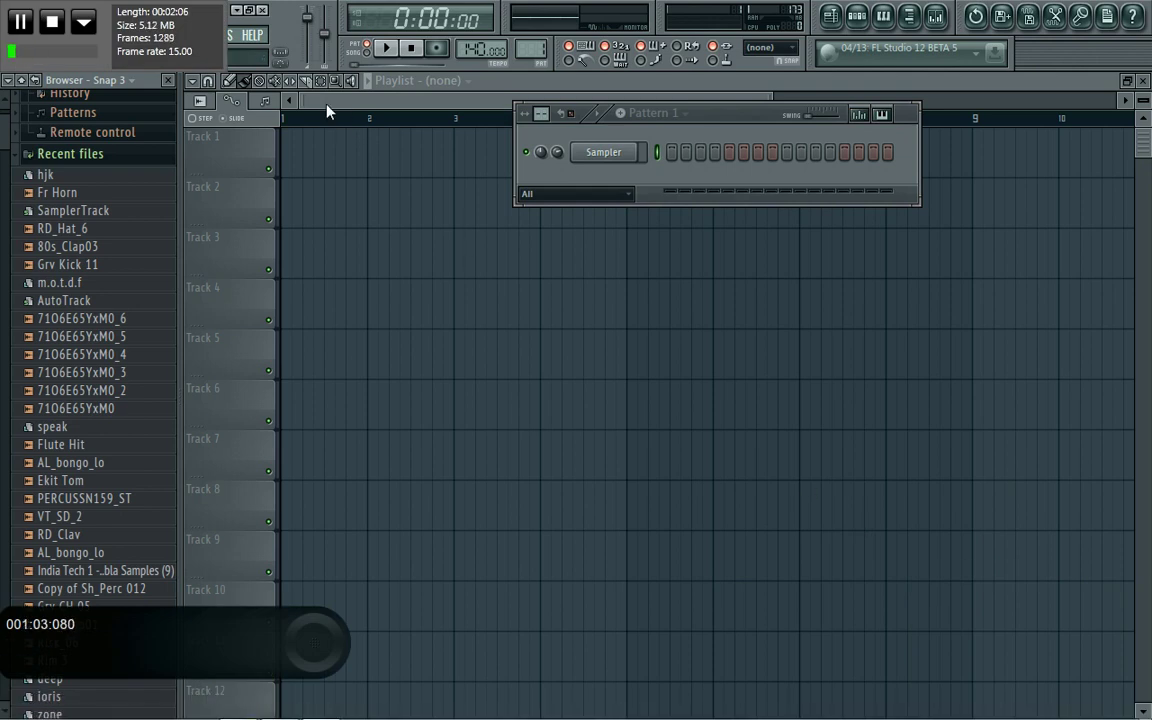
Step: Load the recent samples Grv Kick 11 and 80s_Clap03 into new channels of Pattern 1
right_click(70, 265)
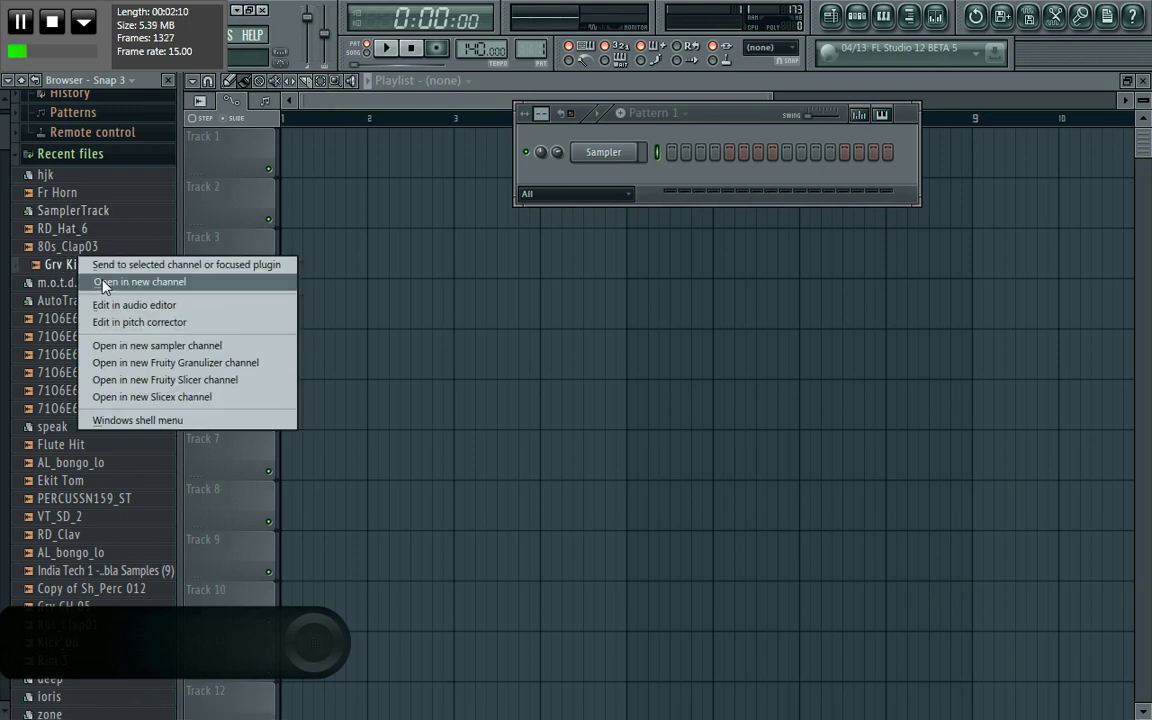
left_click(103, 283)
right_click(86, 262)
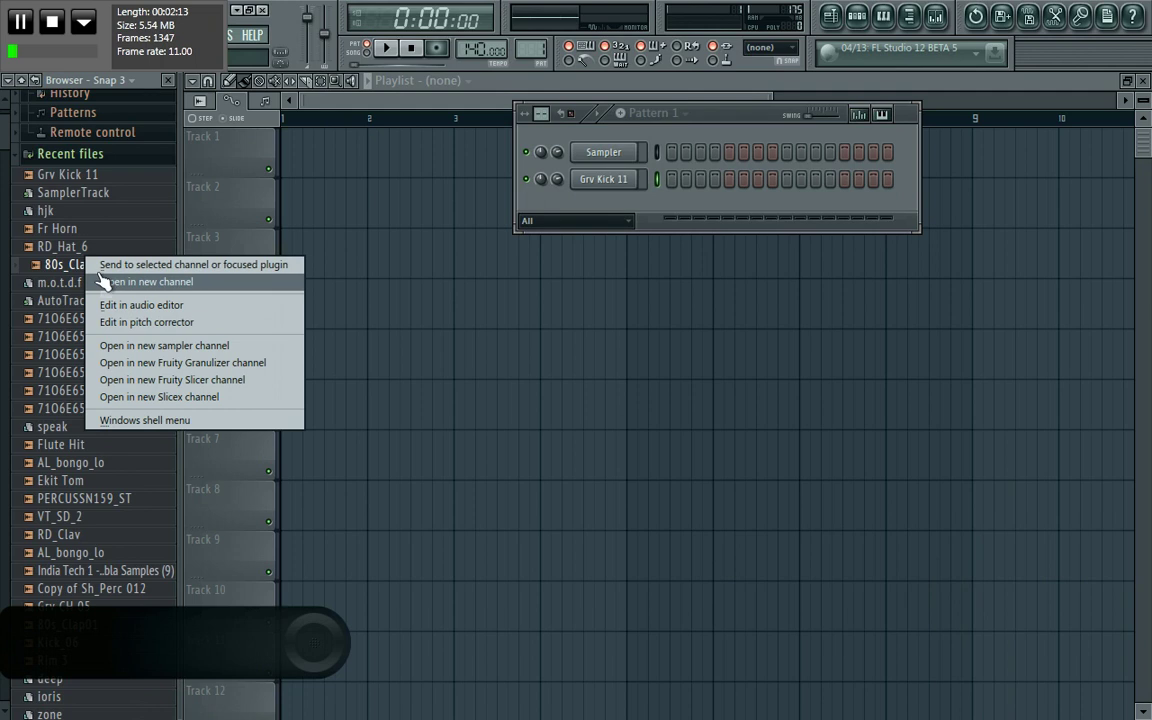
left_click(105, 282)
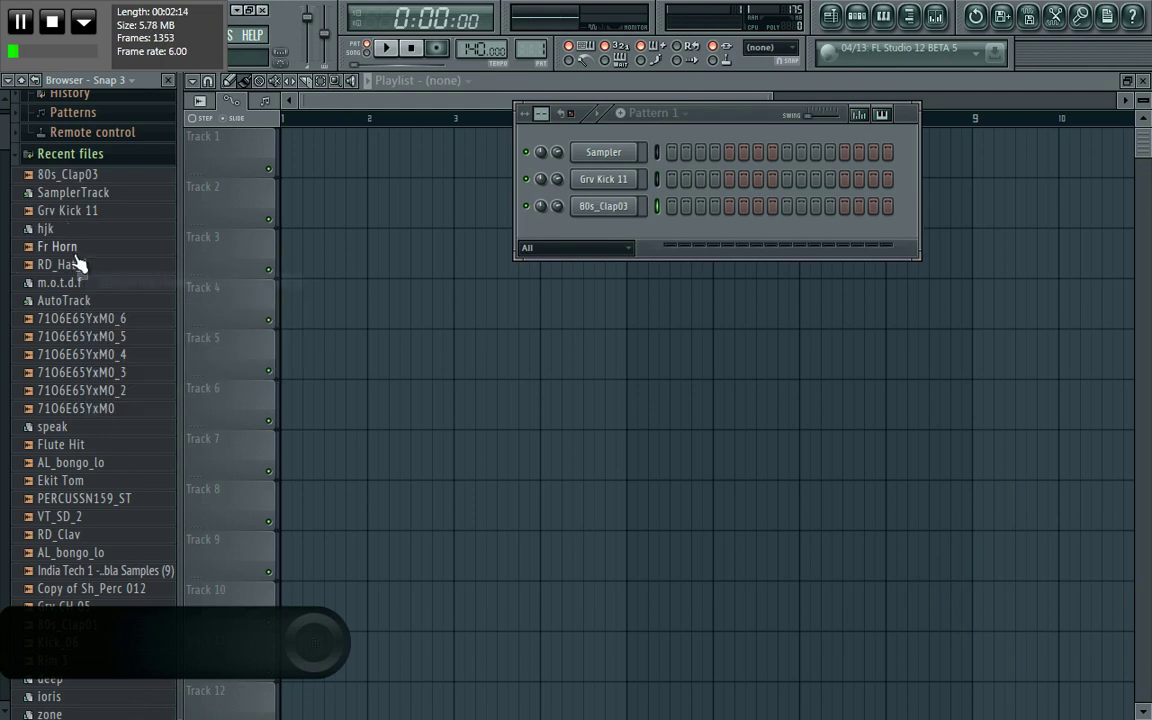
Step: Place a C5 note at the start of bar 1 in the piano roll of Grv Kick 11
right_click(628, 182)
left_click(672, 177)
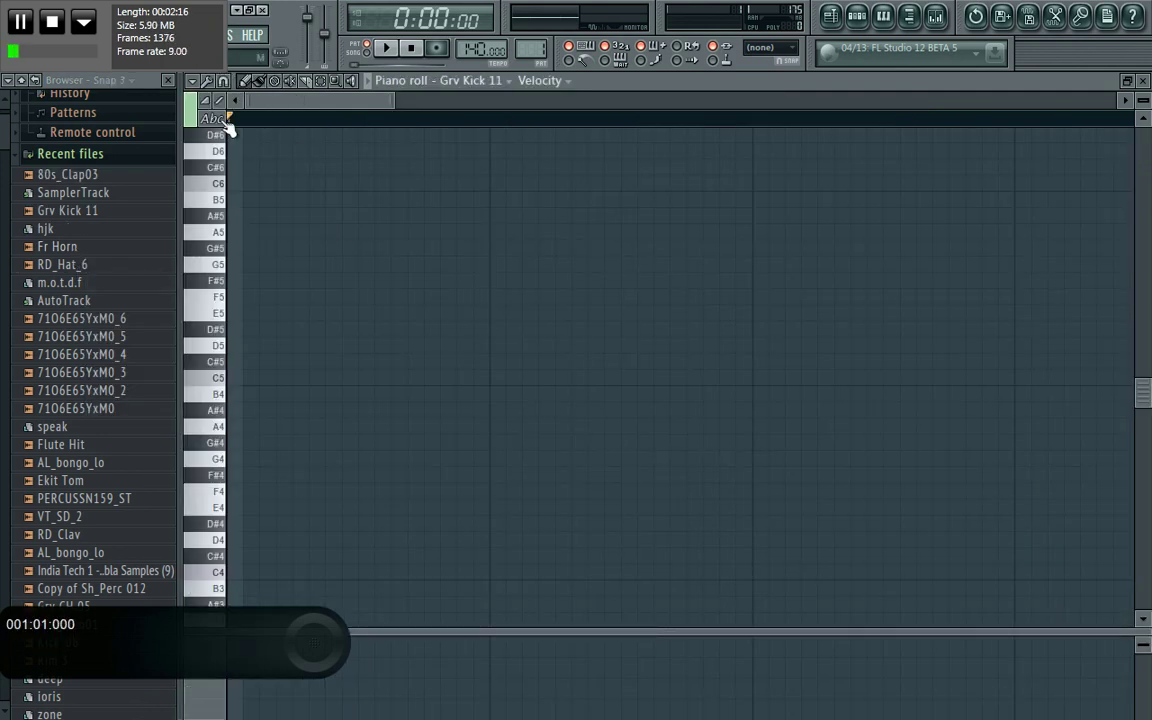
left_click_drag(406, 101, 988, 264)
left_click(248, 378)
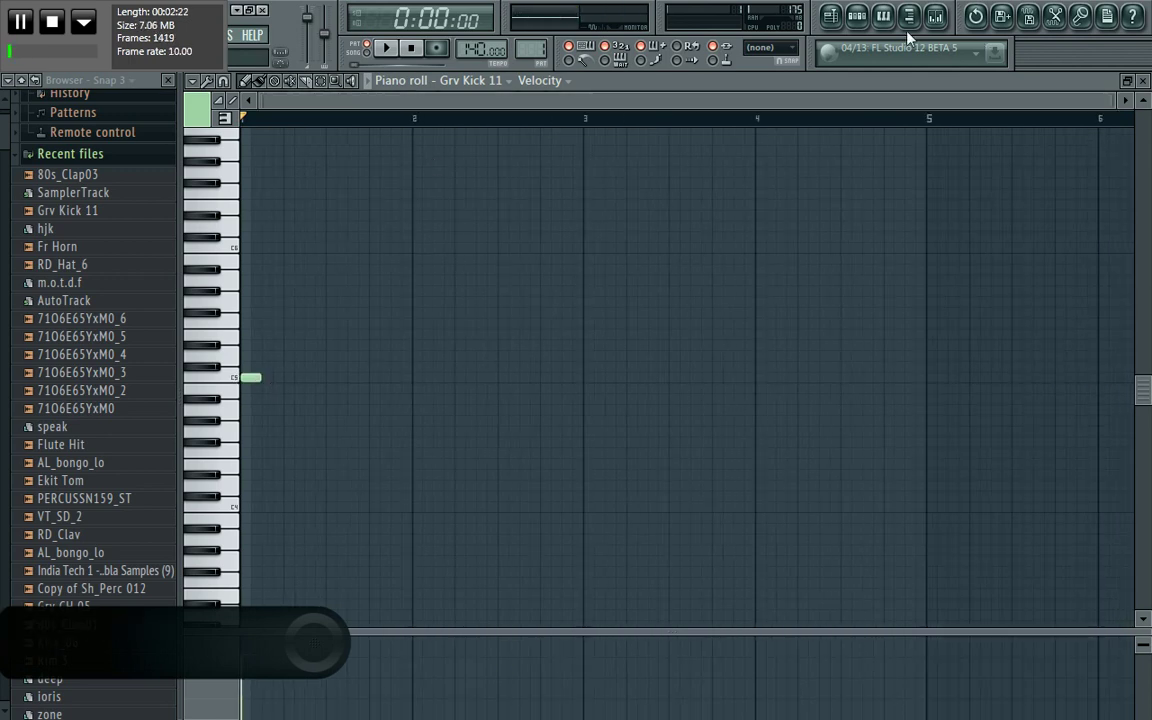
Step: Adjust the sample fade-out and volume multiplier in the Grv Kick 11 channel settings and audition the sound
left_click(857, 15)
left_click(619, 180)
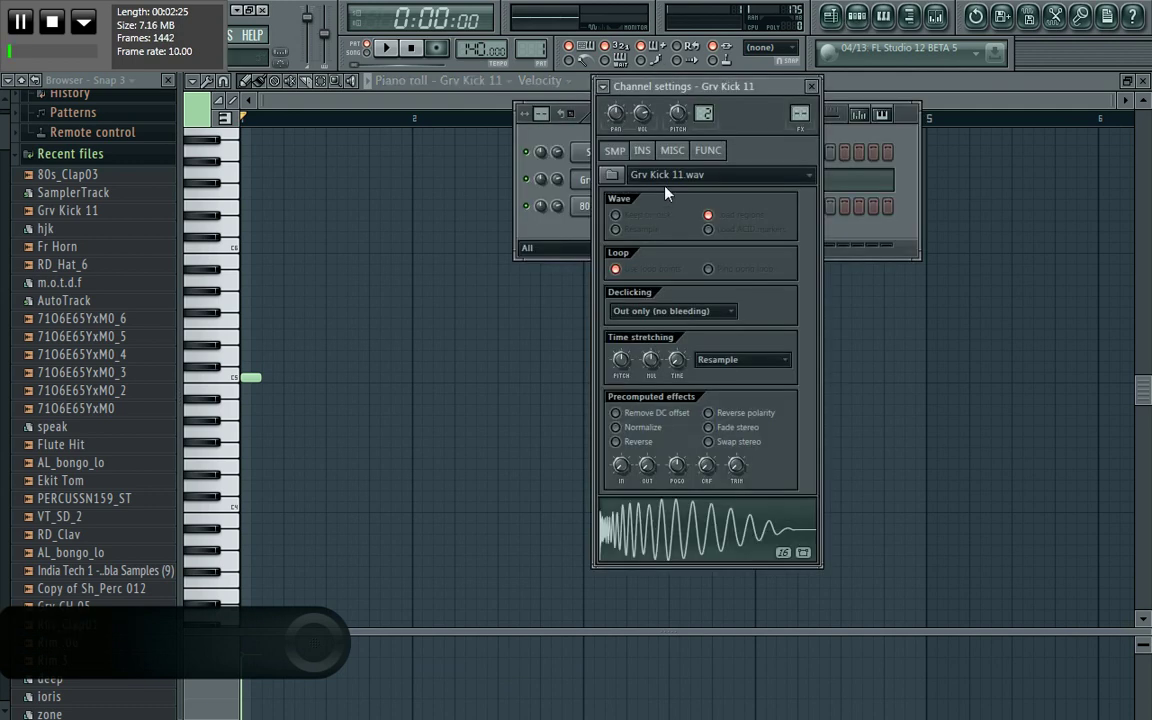
left_click_drag(647, 465, 647, 460)
left_click(676, 152)
left_click_drag(653, 188, 645, 200)
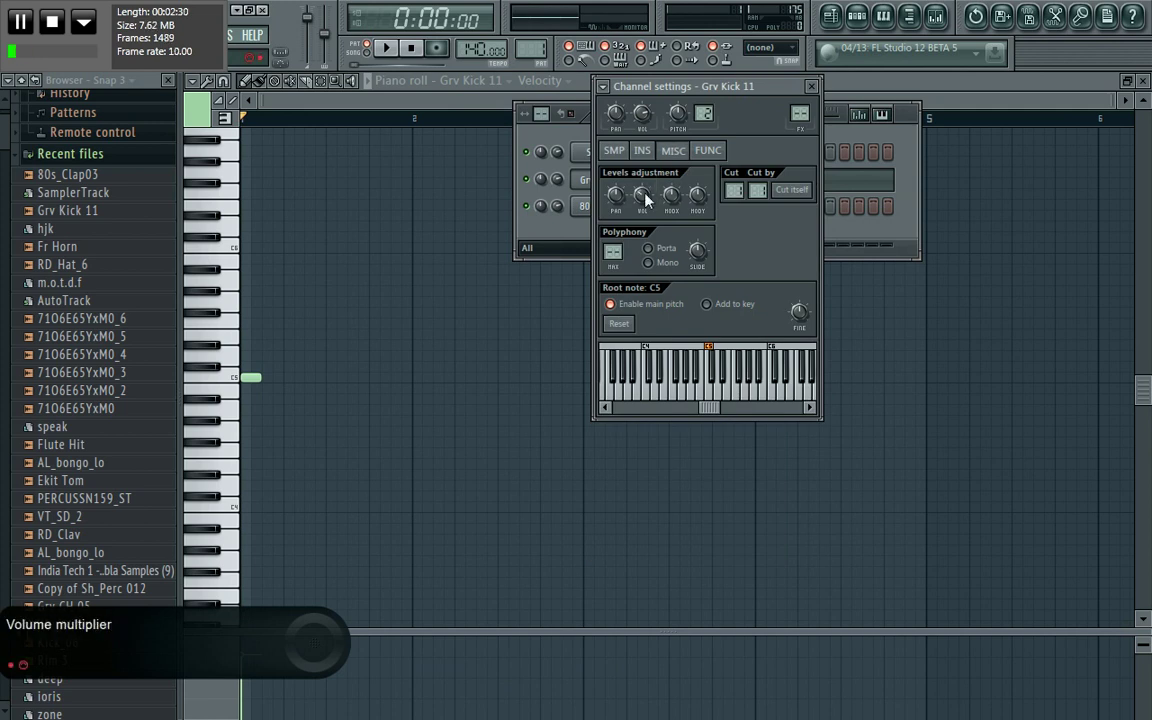
left_click(712, 396)
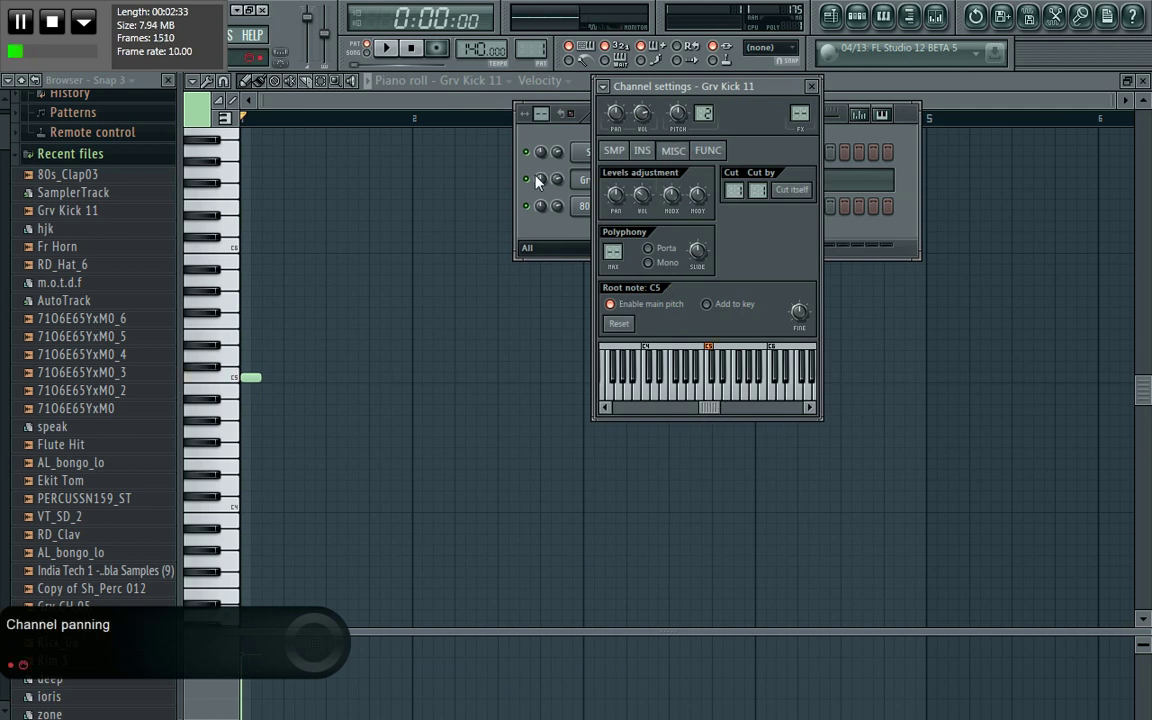
Step: Stretch the kick's C5 note to fill four bars in the piano roll and show the step sequencer
left_click(380, 91)
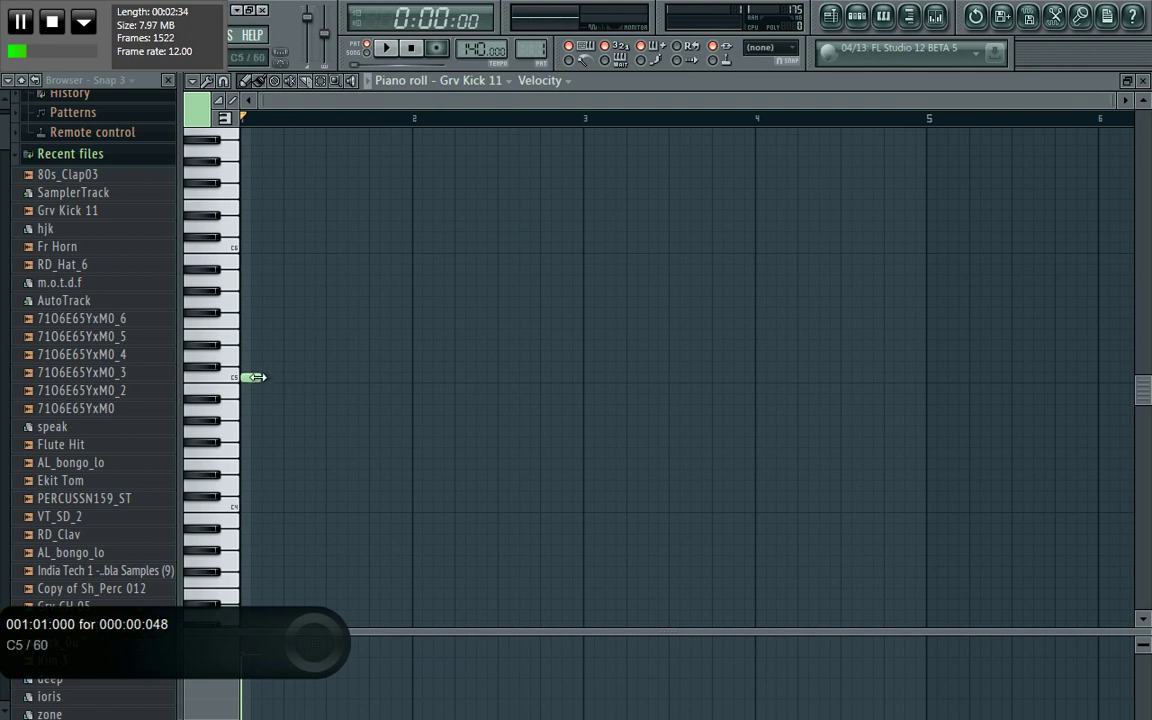
left_click_drag(258, 377, 925, 392)
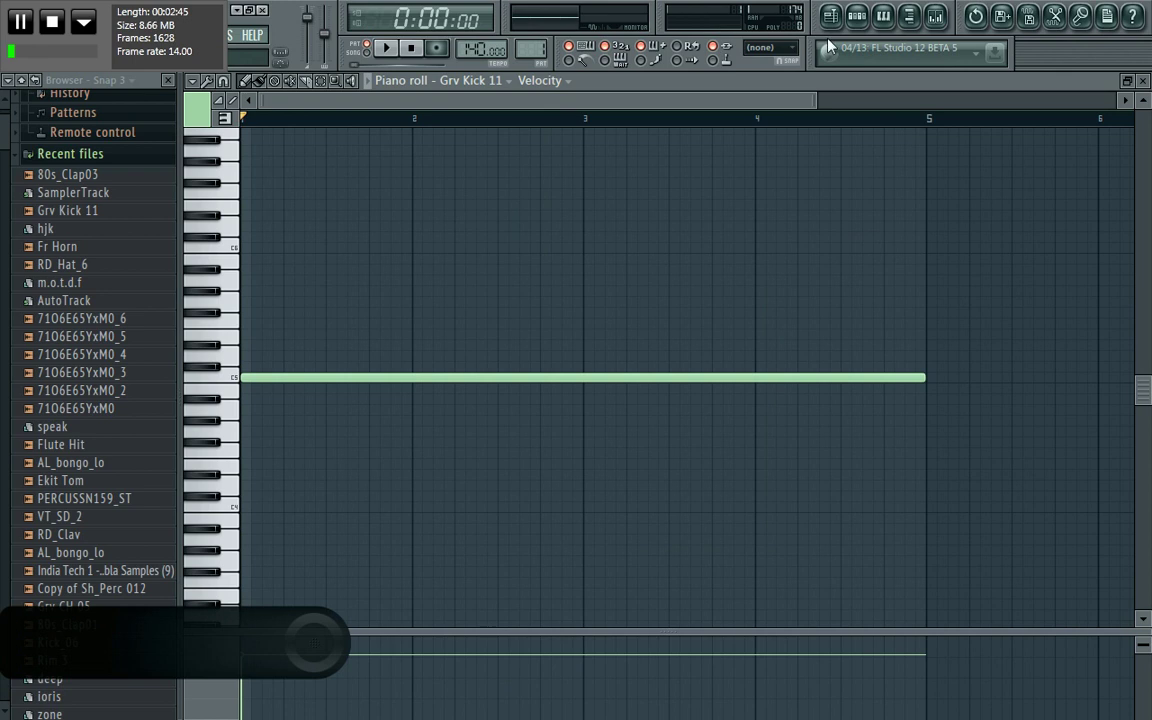
left_click(859, 18)
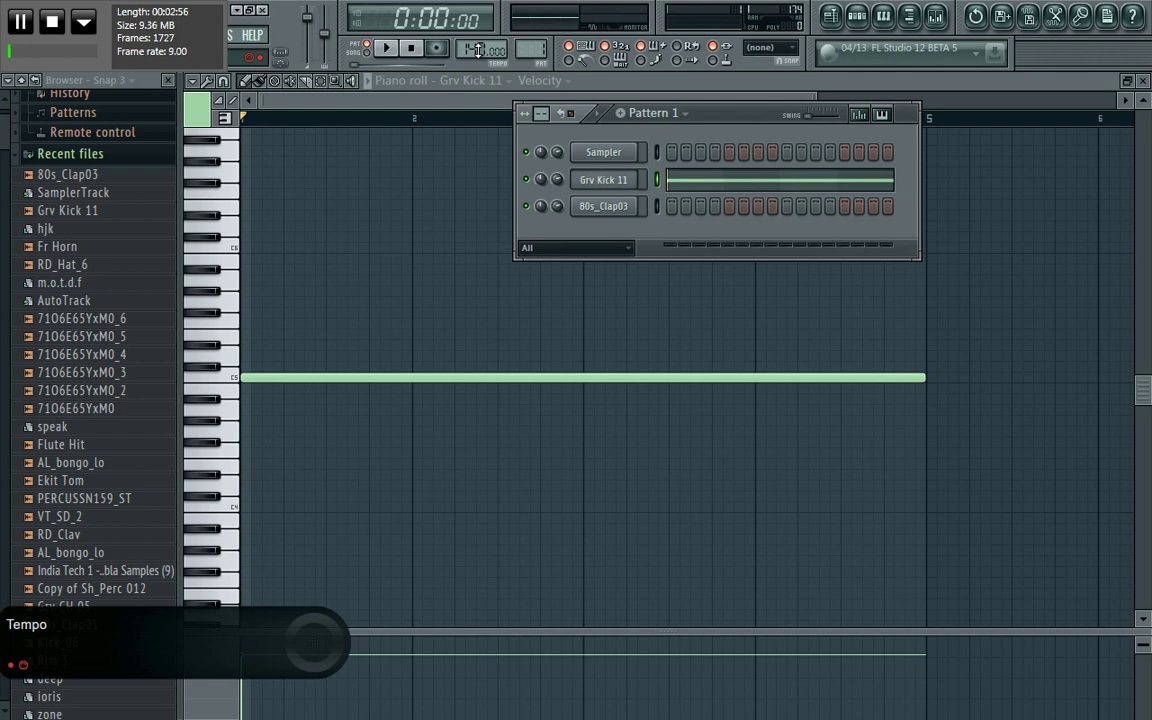
Step: Set the project tempo to 118 BPM
left_click_drag(474, 48, 474, 70)
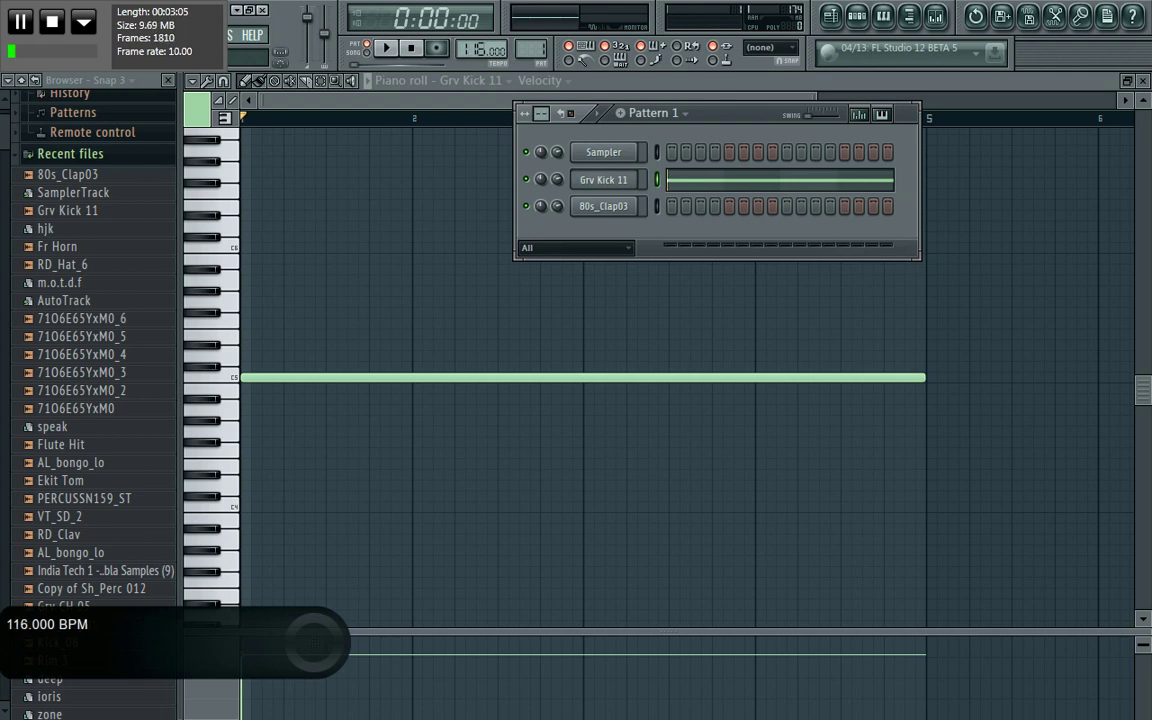
left_click_drag(474, 70, 474, 68)
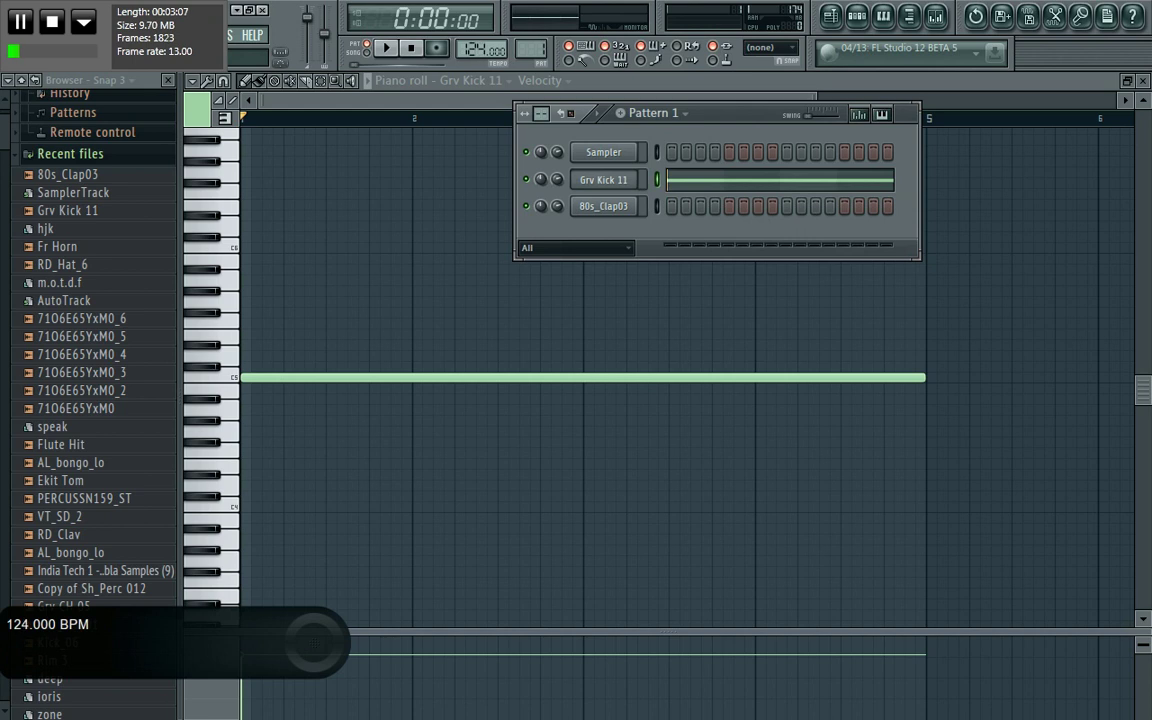
left_click_drag(474, 68, 474, 69)
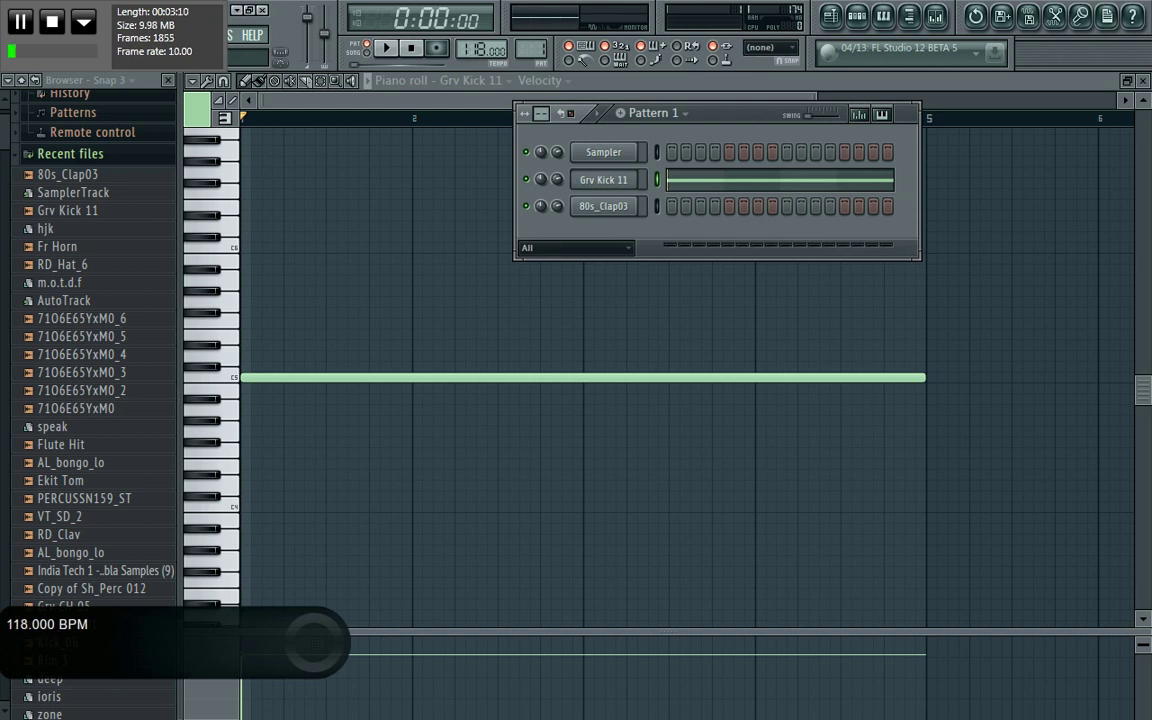
Step: Adjust the sample fade-out in the 80s_Clap03 channel settings
left_click(625, 193)
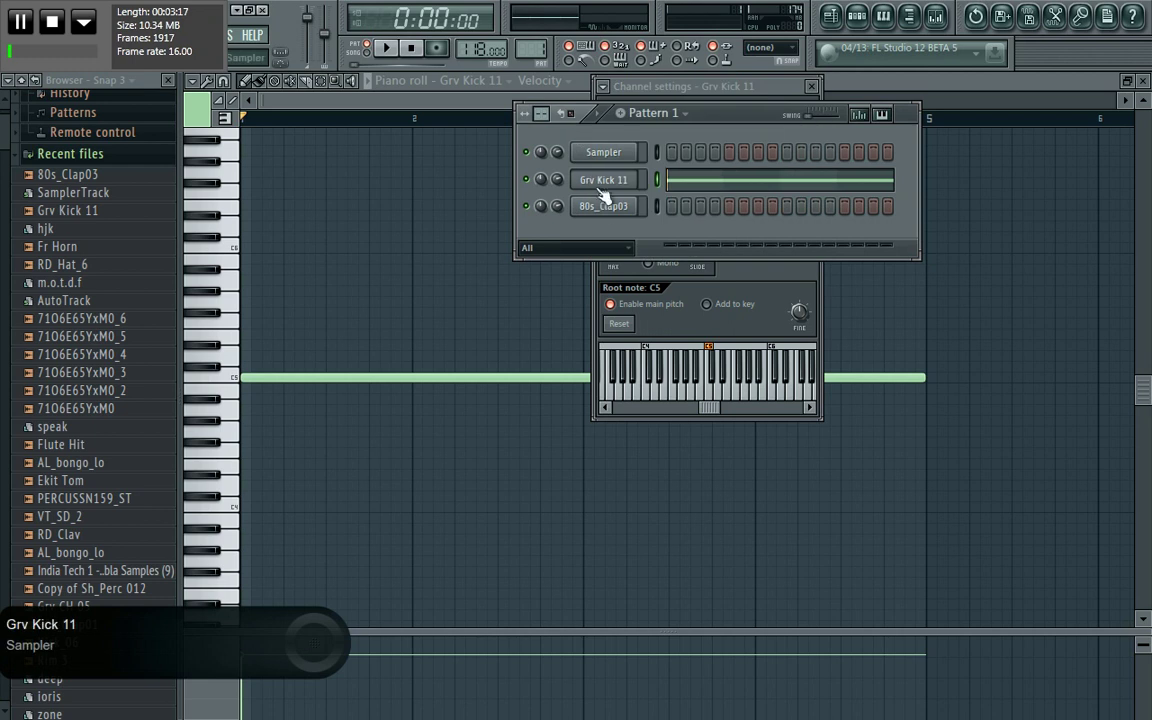
left_click(606, 207)
left_click(616, 151)
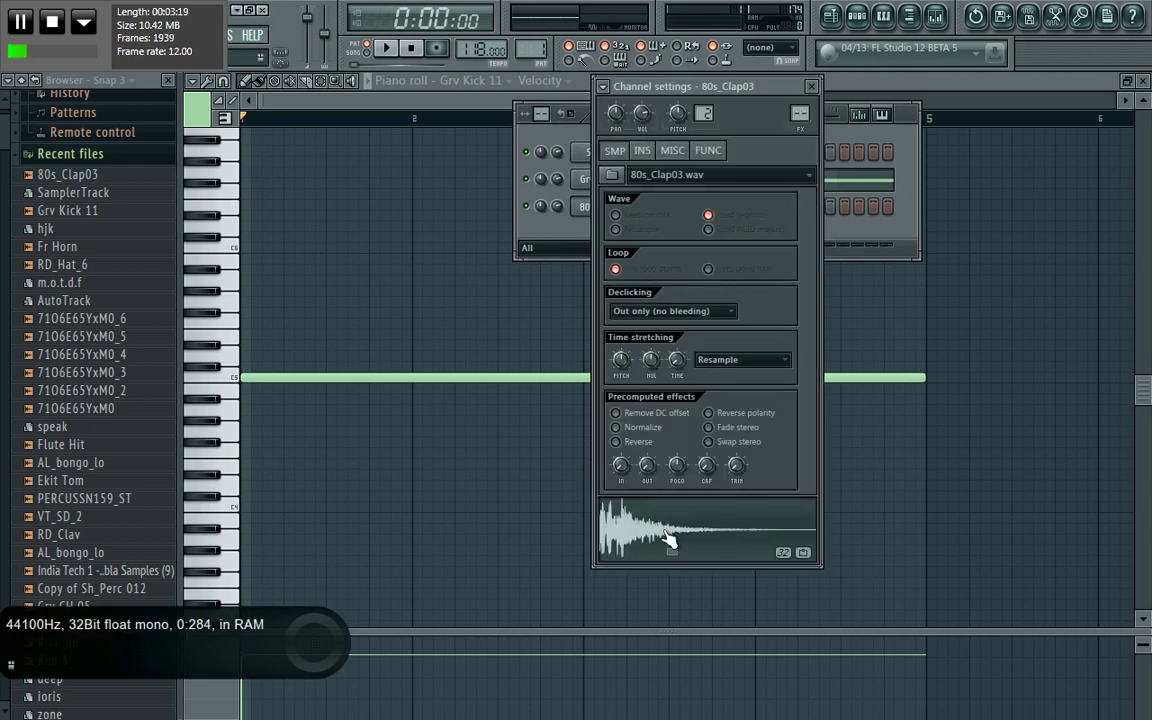
left_click_drag(647, 465, 621, 449)
Step: Switch the piano roll to 80s_Clap03 and place a single C5 note on beat 2 of bar 1
left_click(441, 79)
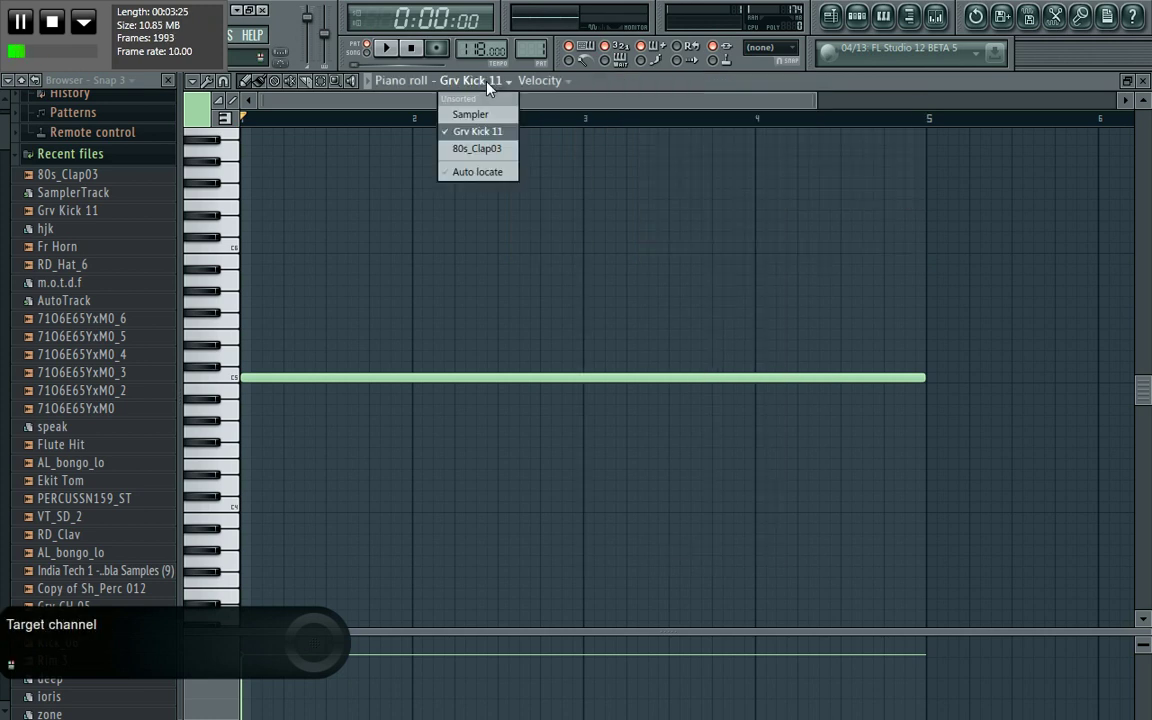
left_click(475, 150)
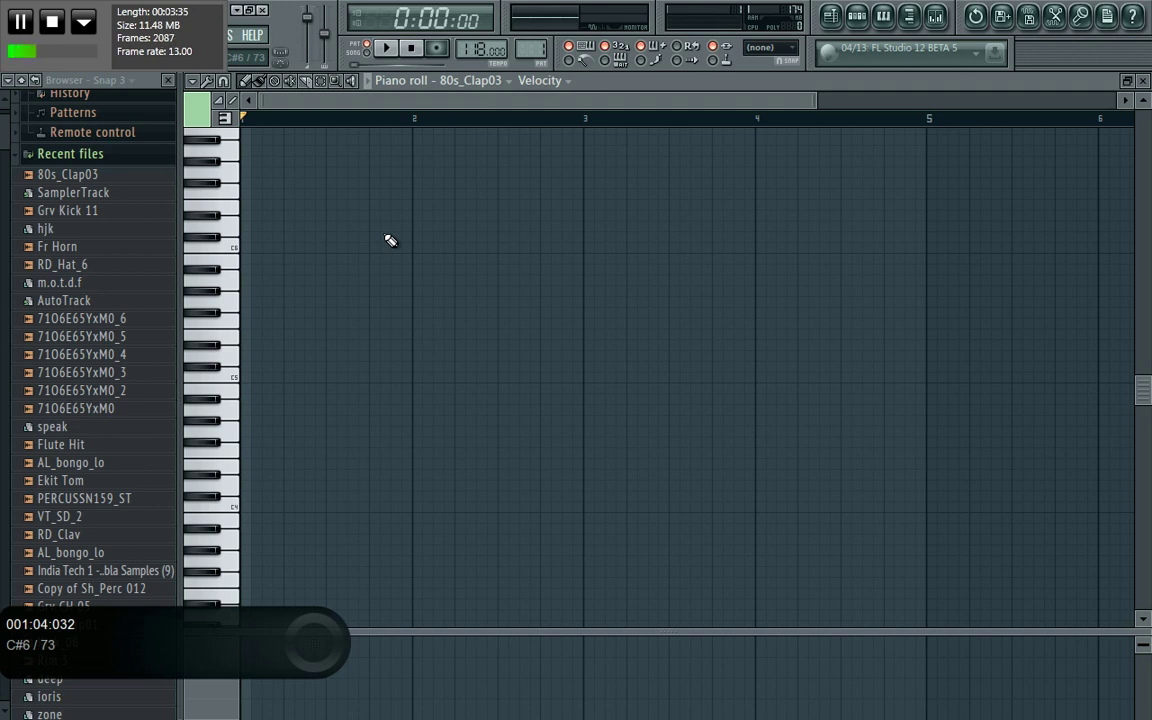
left_click(284, 377)
left_click_drag(967, 378, 301, 381)
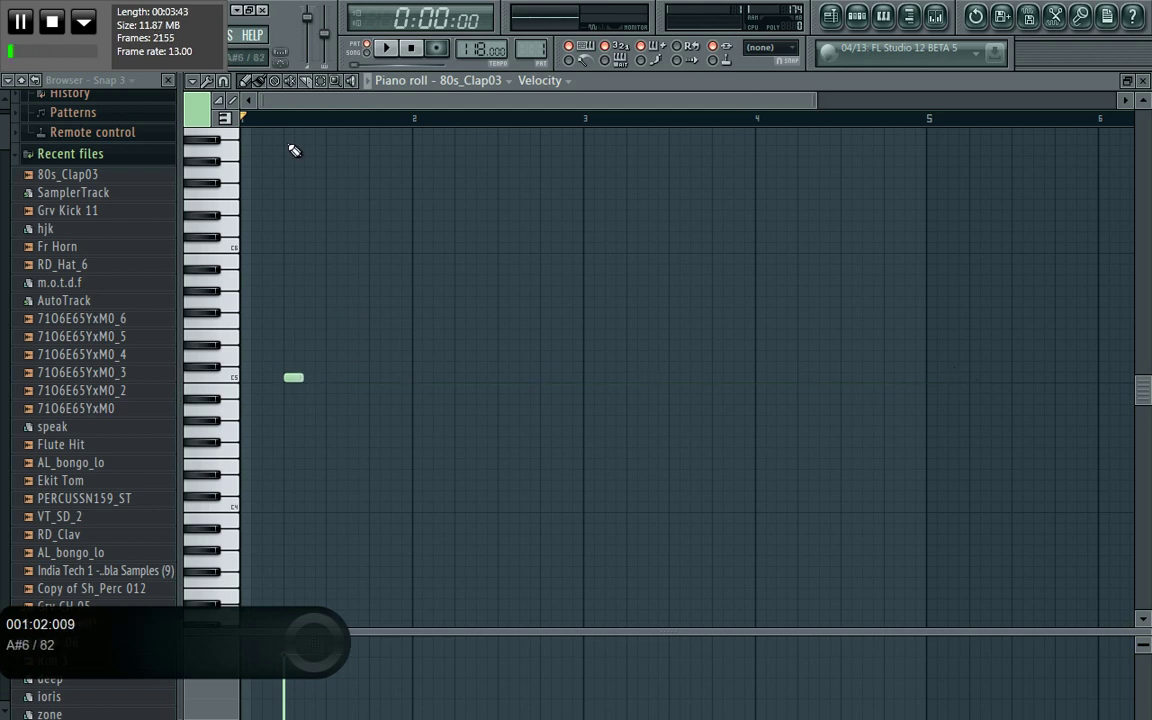
Step: Paint further C5 clap notes every two beats, from beat 4 of bar 1 through beat 4 of bar 4
left_click(261, 81)
left_click(379, 378)
left_click(465, 378)
left_click(550, 378)
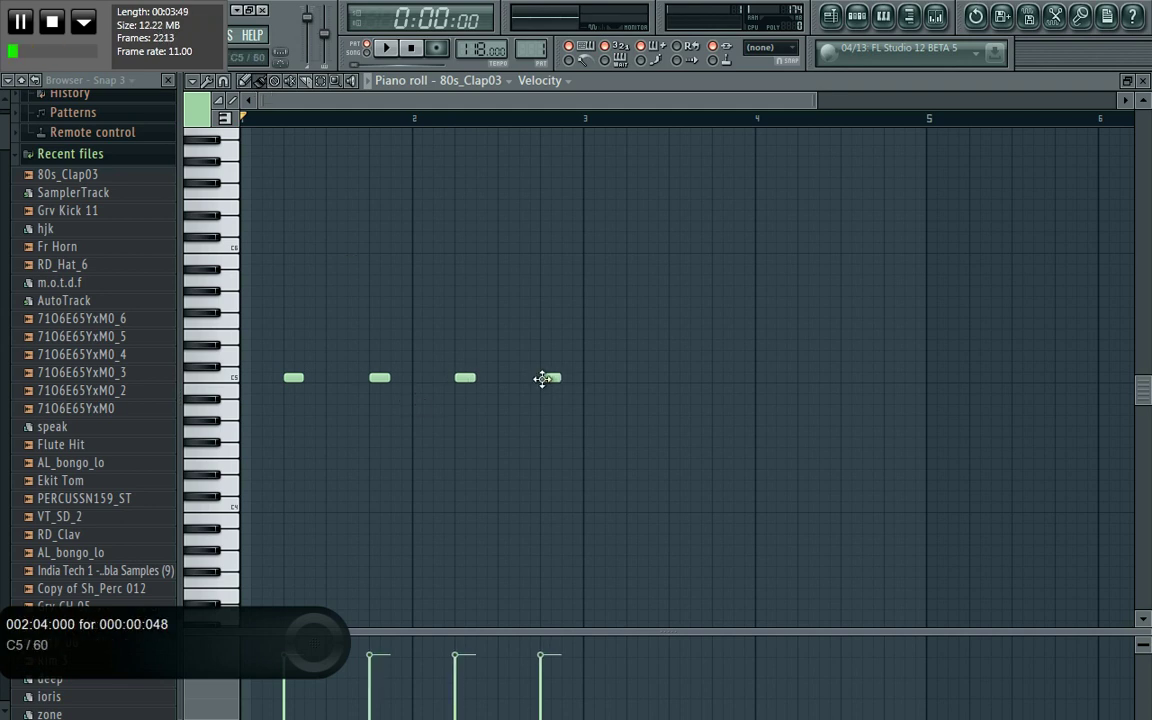
left_click(637, 378)
left_click(722, 378)
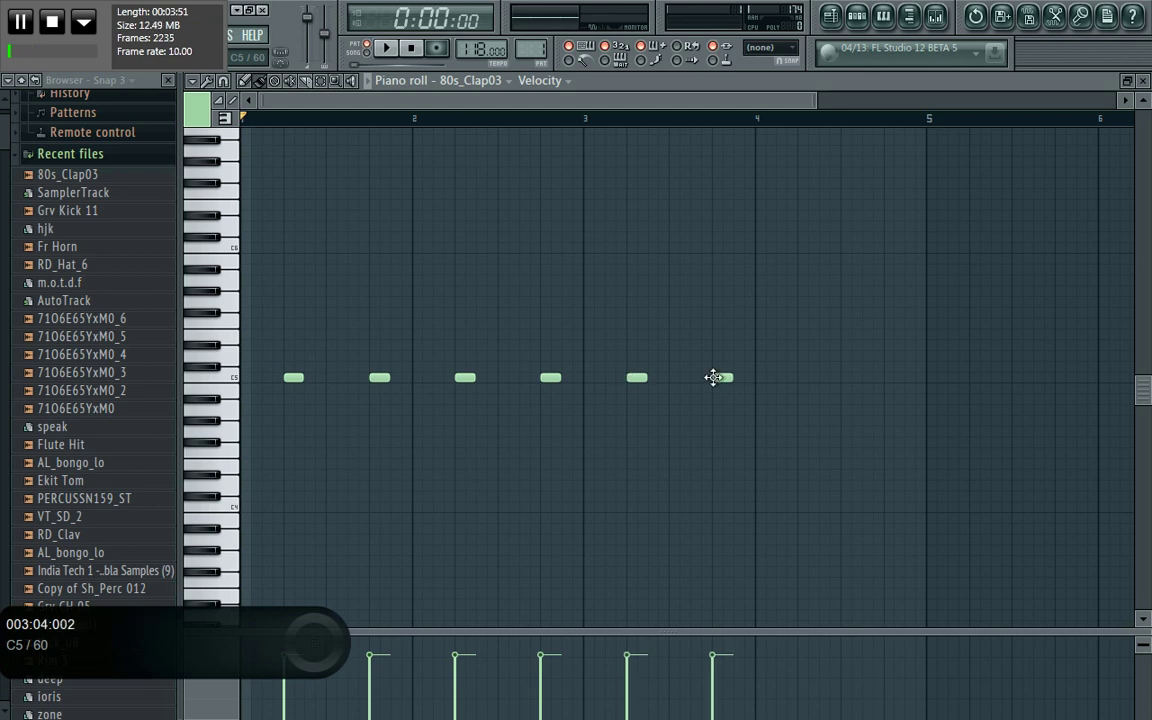
left_click(808, 378)
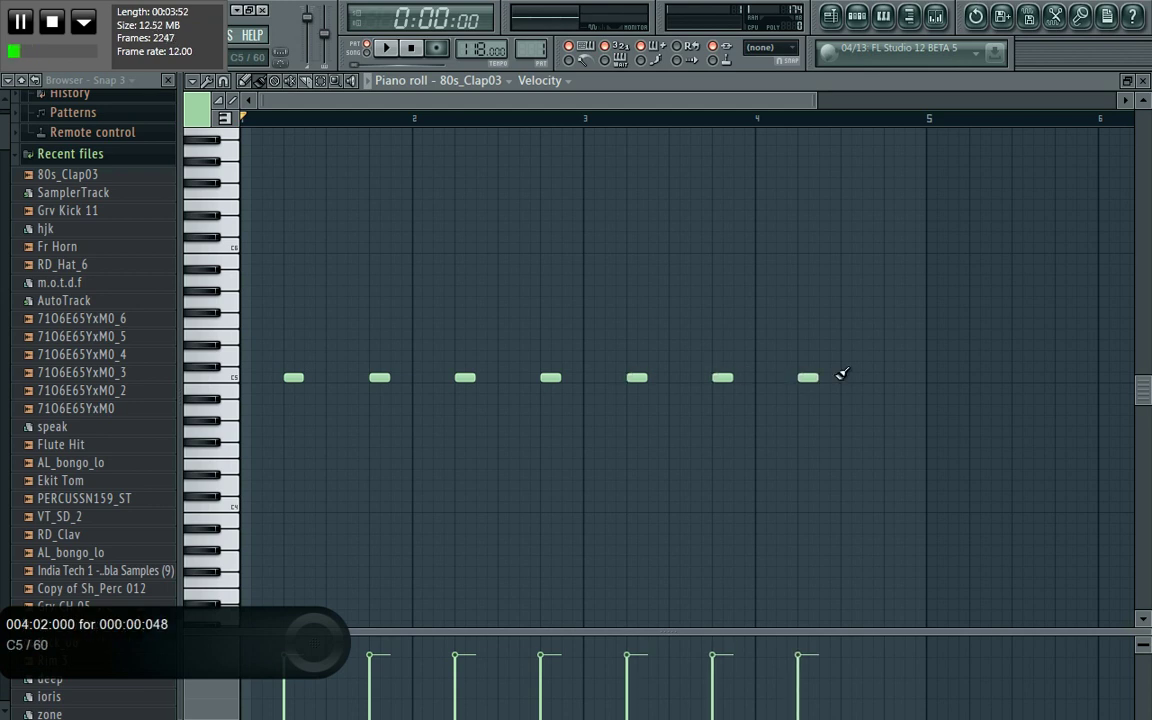
left_click(893, 378)
Step: Play Pattern 1 briefly from the step sequencer to check the kick and clap
left_click(883, 15)
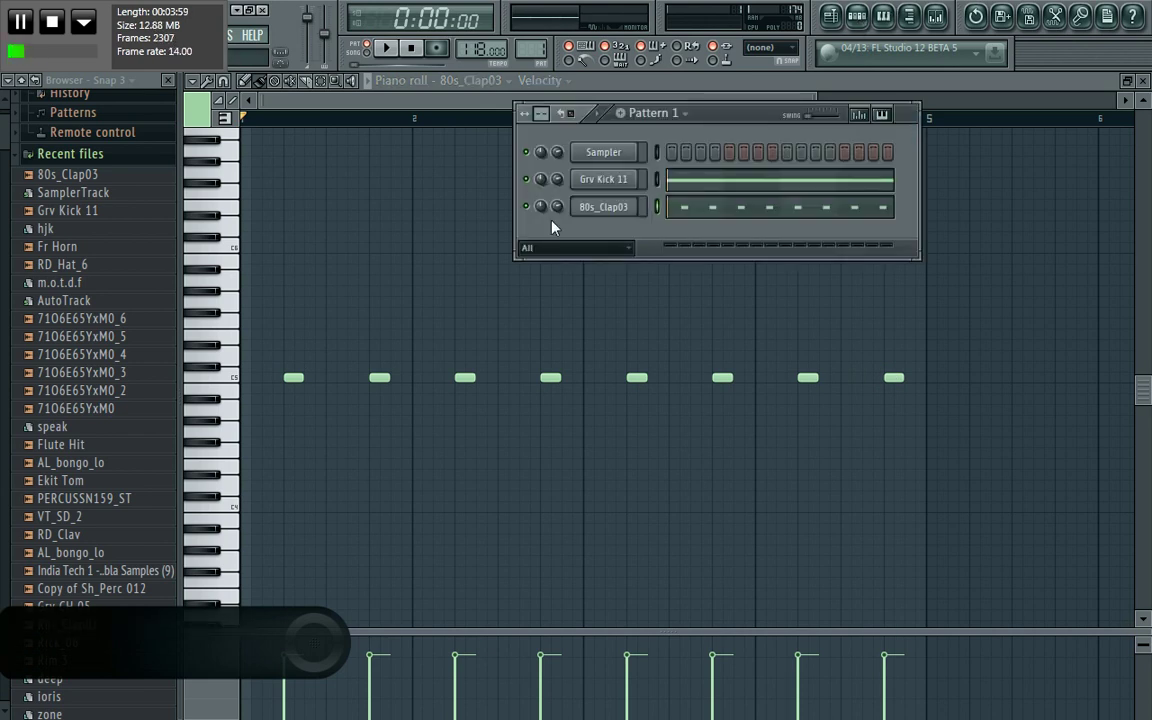
key("space")
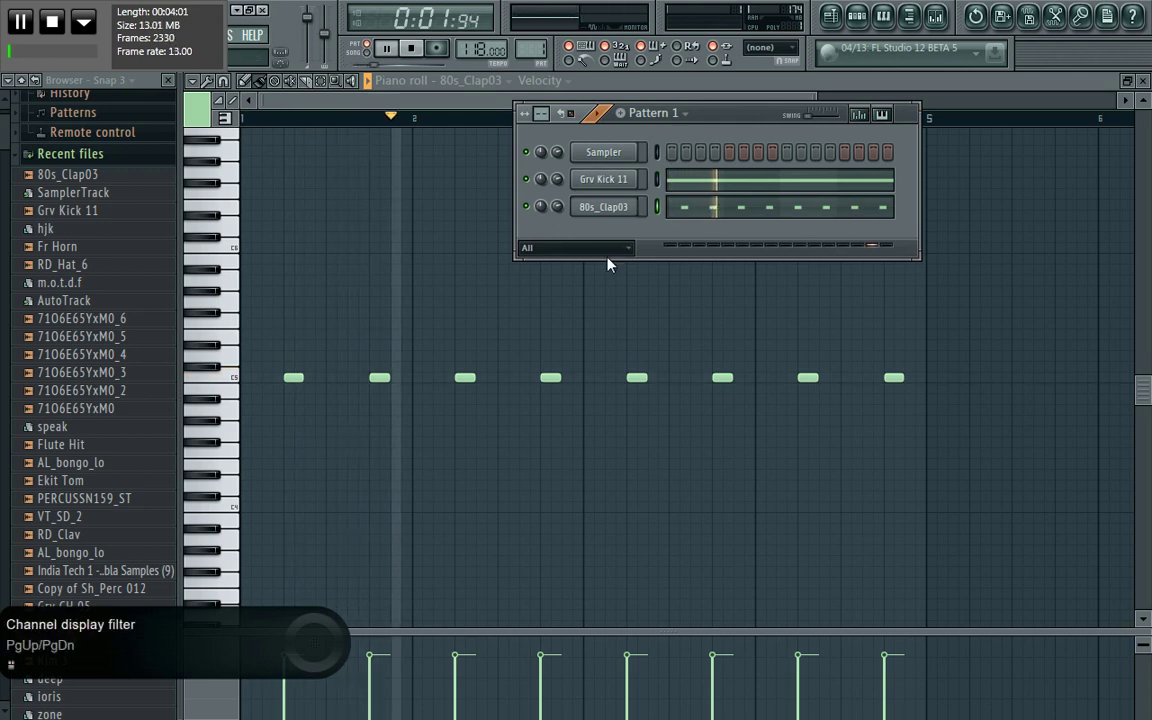
key("space")
Step: Split the four-bar Grv Kick 11 note into one-beat notes using the piano roll arpeggiator with the Default pattern
left_click(737, 180)
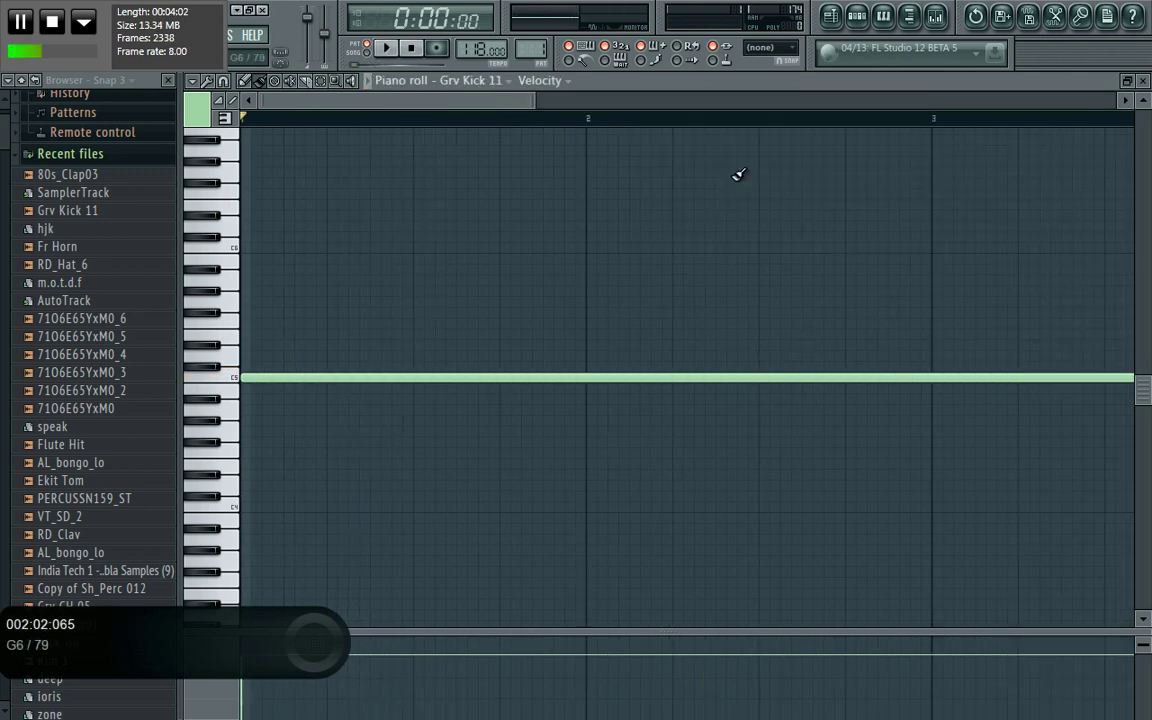
key("alt+u")
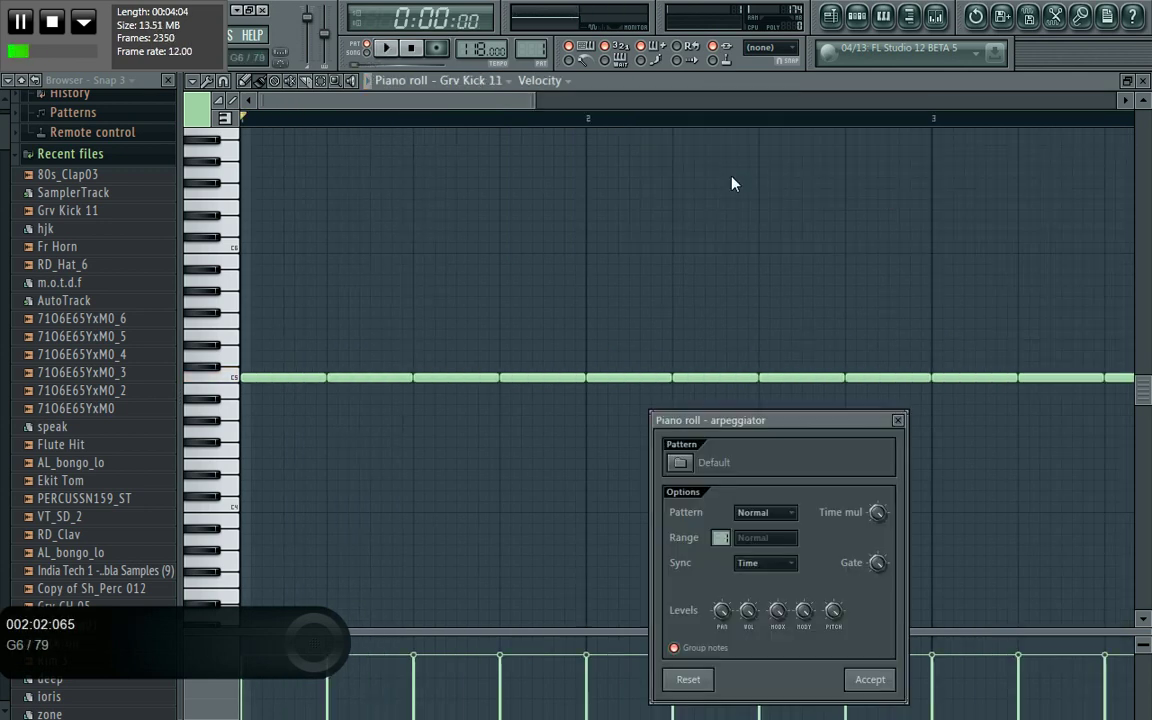
left_click(875, 678)
Step: Start playing the pattern and open the levels adjustment settings of the 80s_Clap03 channel
key("space")
key("F7")
key("F6")
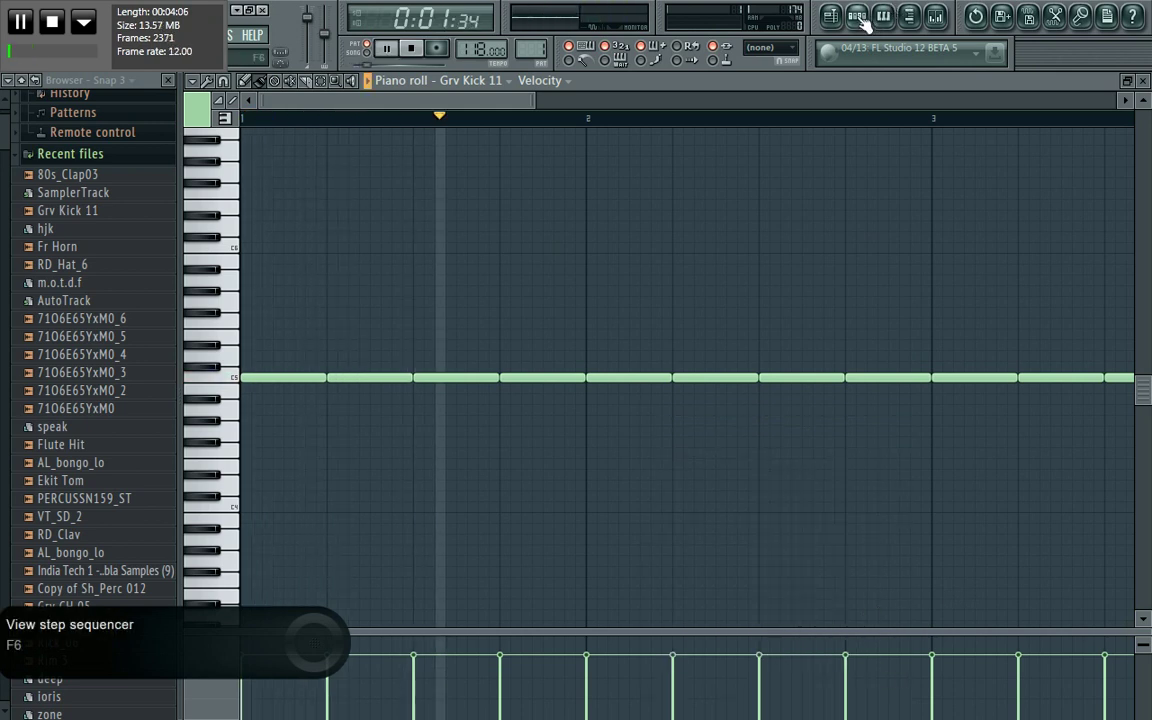
left_click(604, 207)
left_click(673, 150)
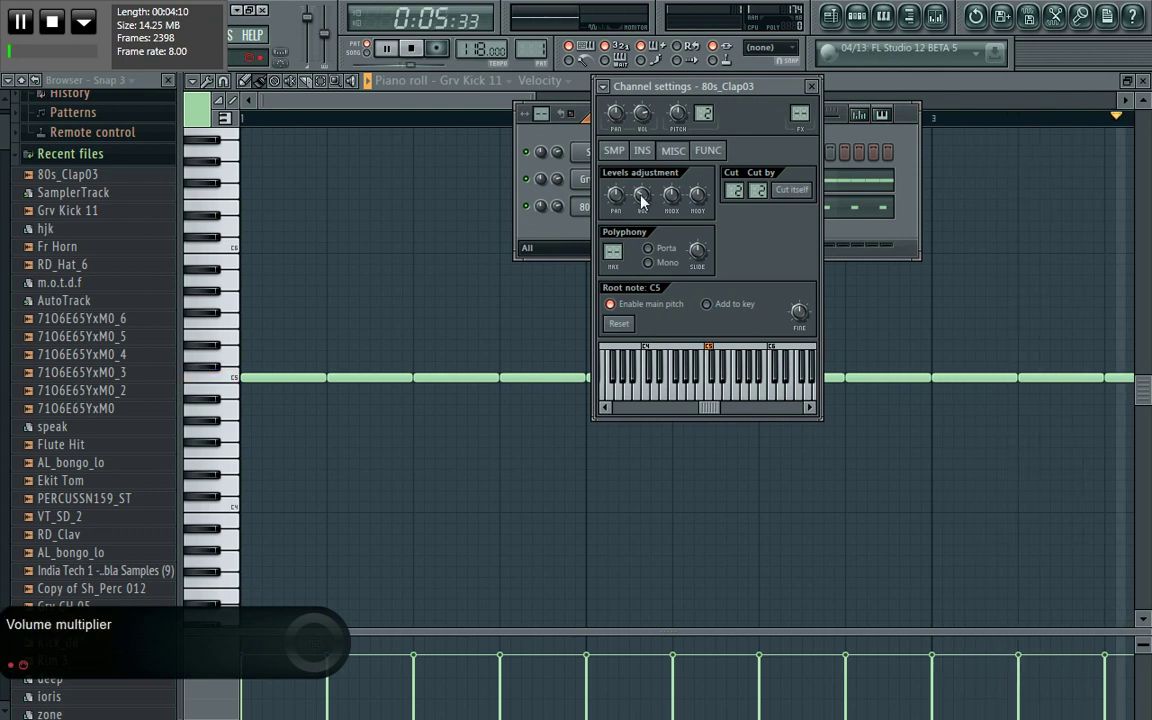
Step: Load Fruity Limiter into effect slot 8 of the mixer's Master track and set its loudness gain to 2.2 dB
left_click(937, 17)
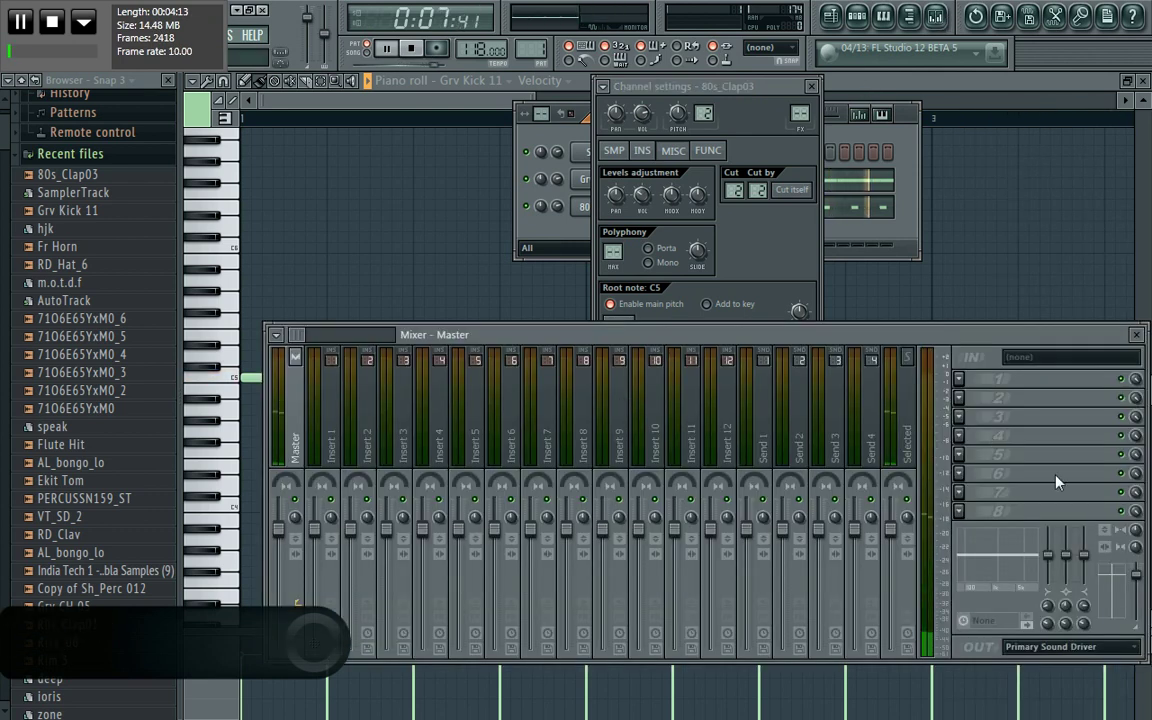
left_click(962, 513)
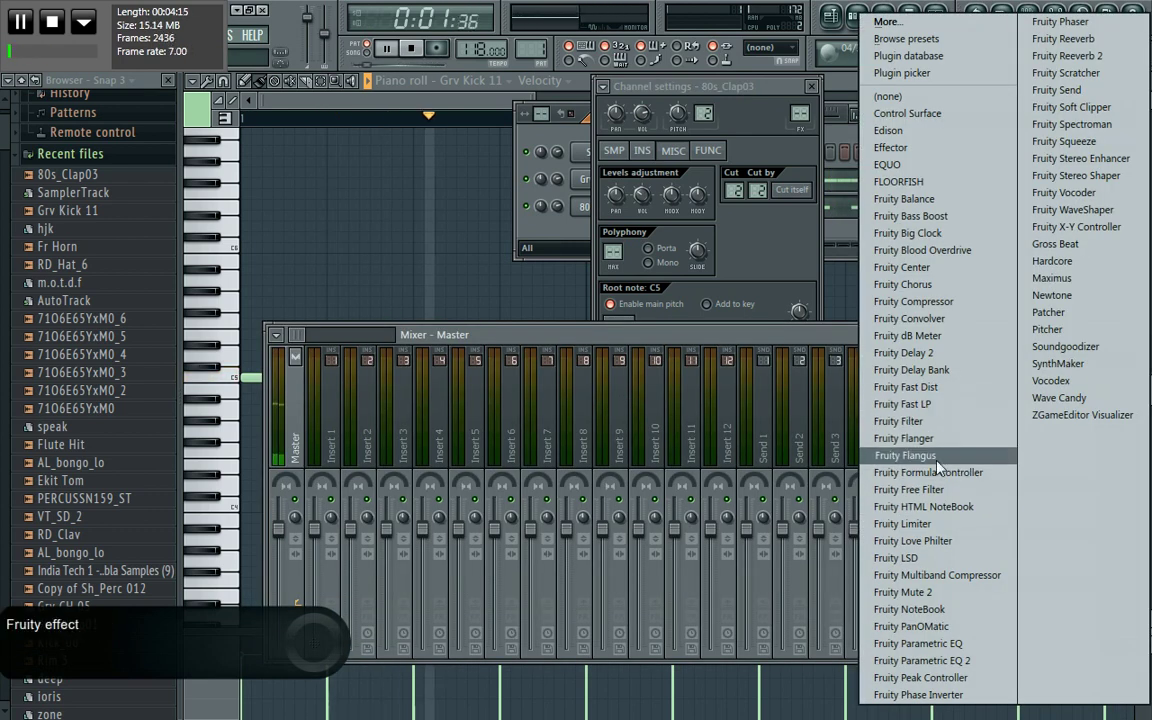
left_click(929, 526)
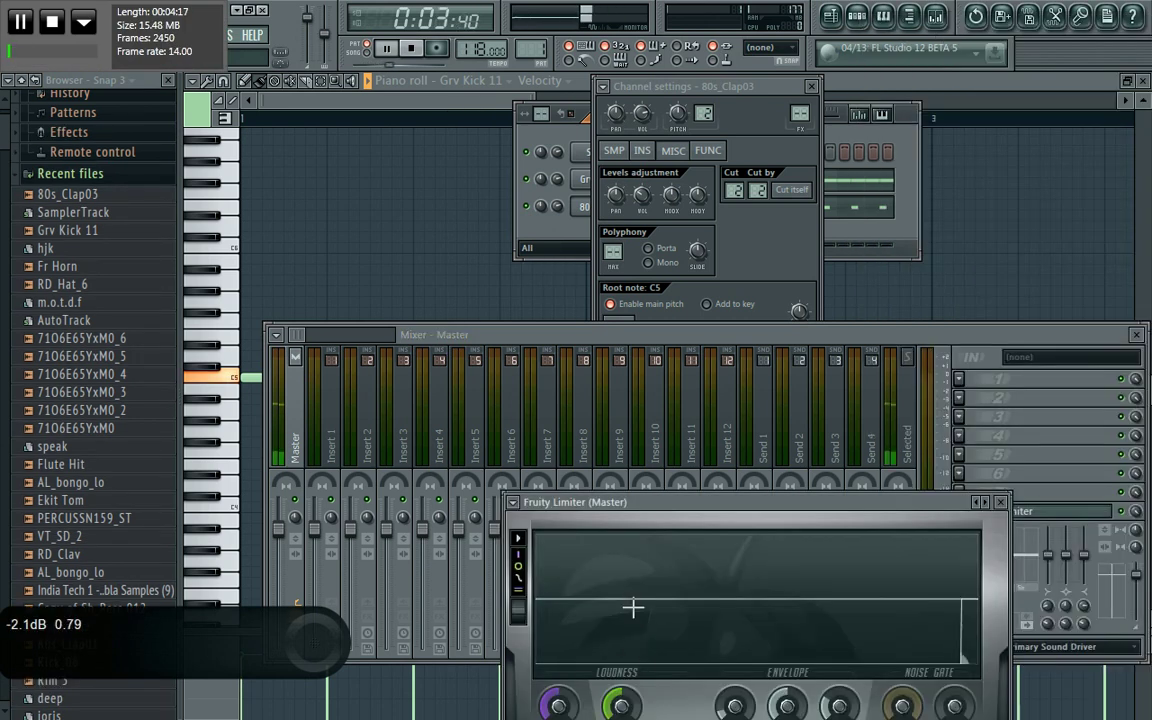
left_click_drag(558, 706, 560, 708)
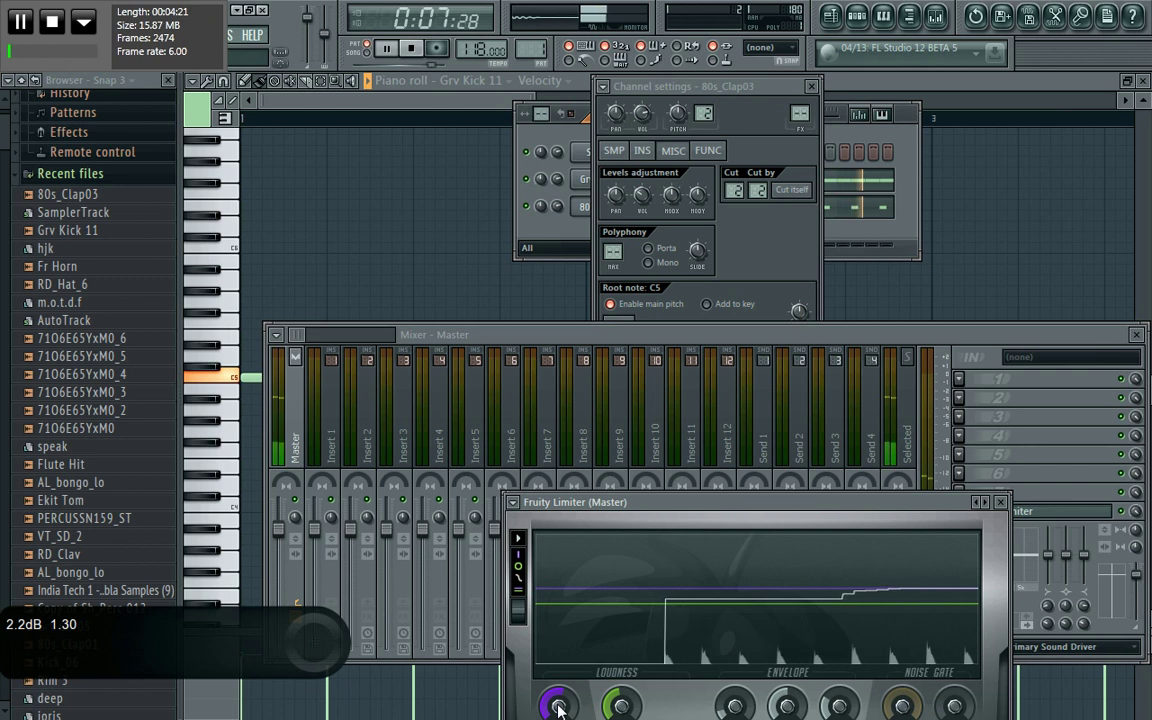
Step: Adjust the Grv Kick 11 channel's volume and volume multiplier while the pattern plays, and stop playback
left_click(625, 203)
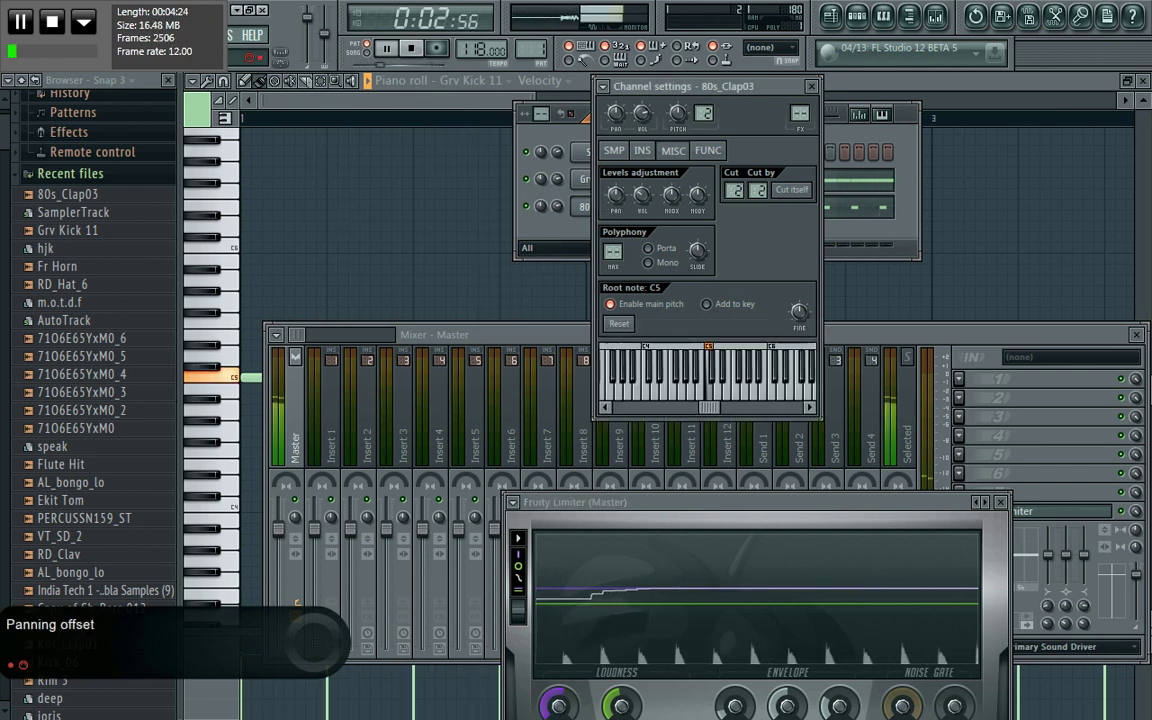
left_click(587, 182)
left_click_drag(643, 114, 643, 90)
mouse_move(645, 200)
left_mouse_down()
mouse_move(645, 220)
mouse_move(645, 200)
left_mouse_up()
key("space")
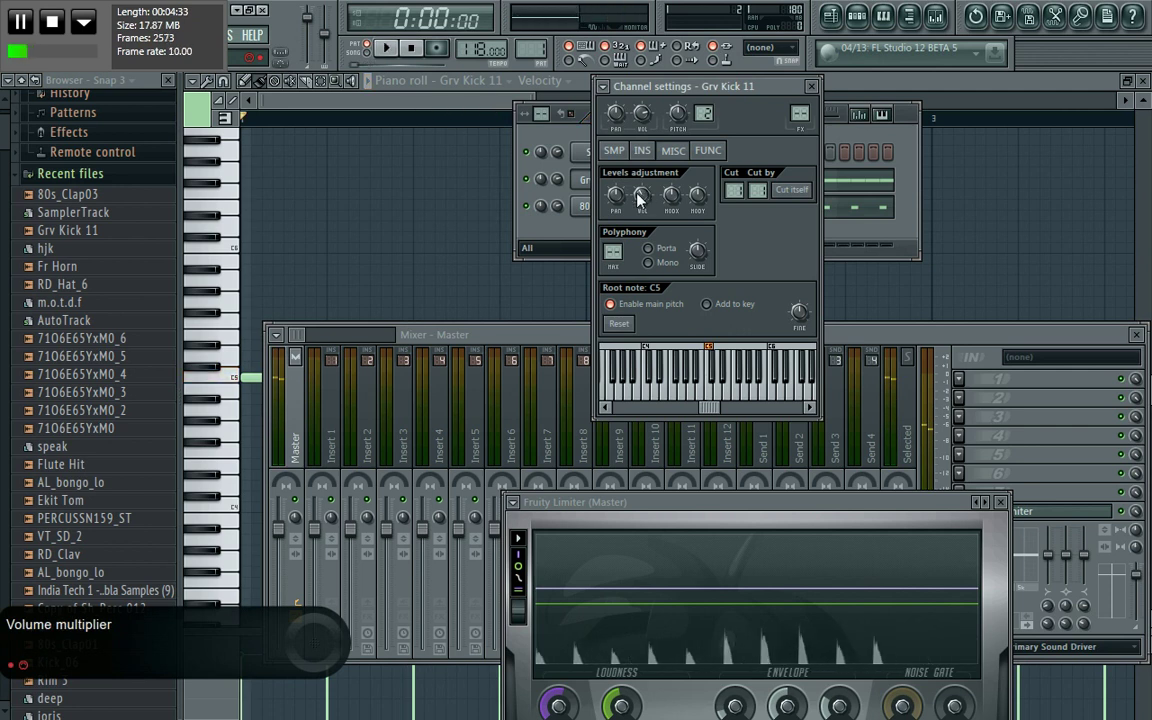
Step: Load the RD_Hat_6 sample from the recent files into a new channel
right_click(95, 268)
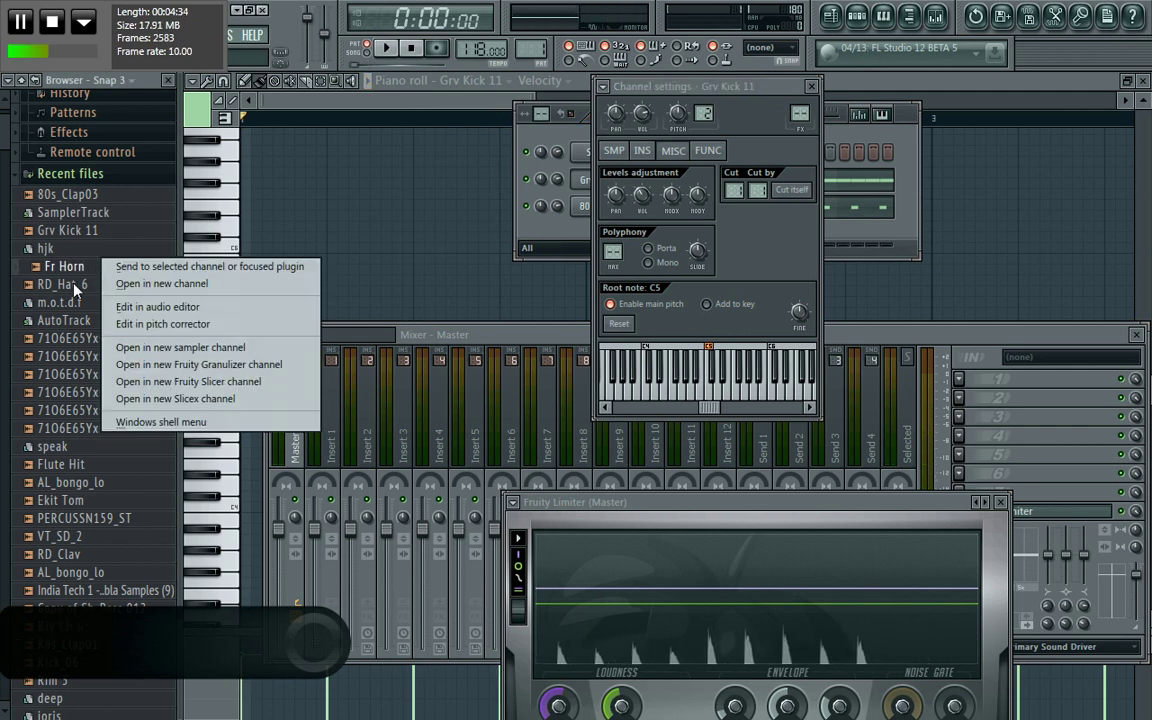
right_click(98, 285)
left_click(116, 305)
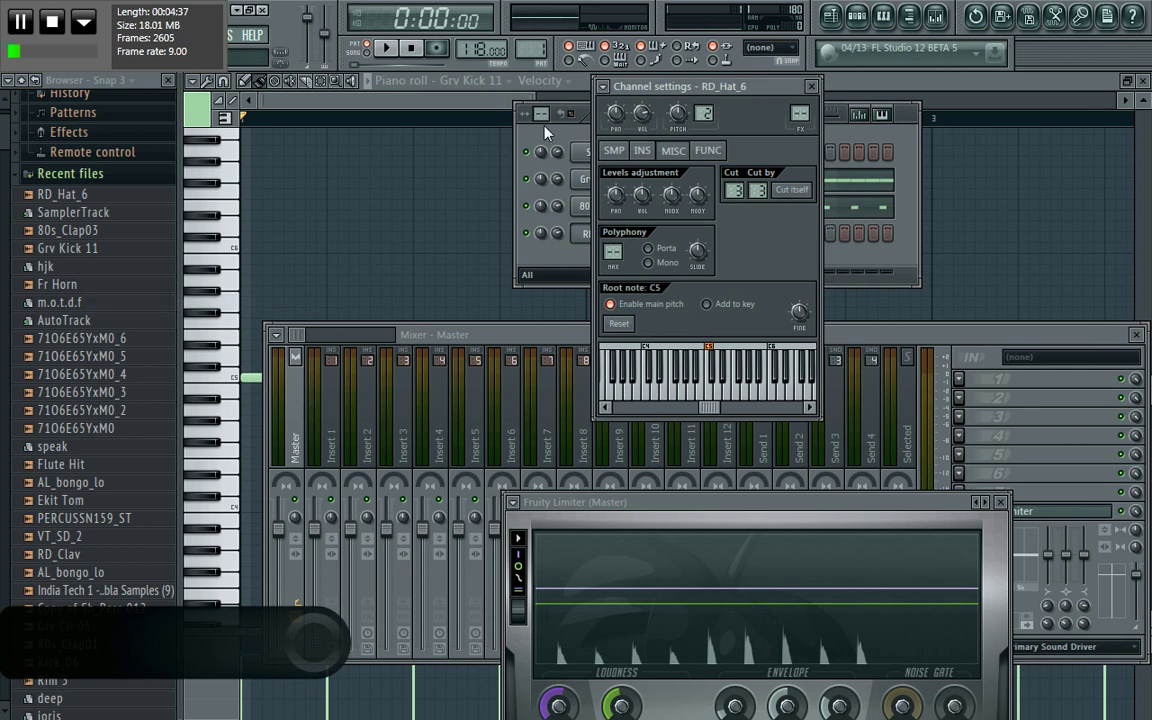
Step: Add a quick fade-in to the RD_Hat_6 sample through its precomputed effects
key("F6")
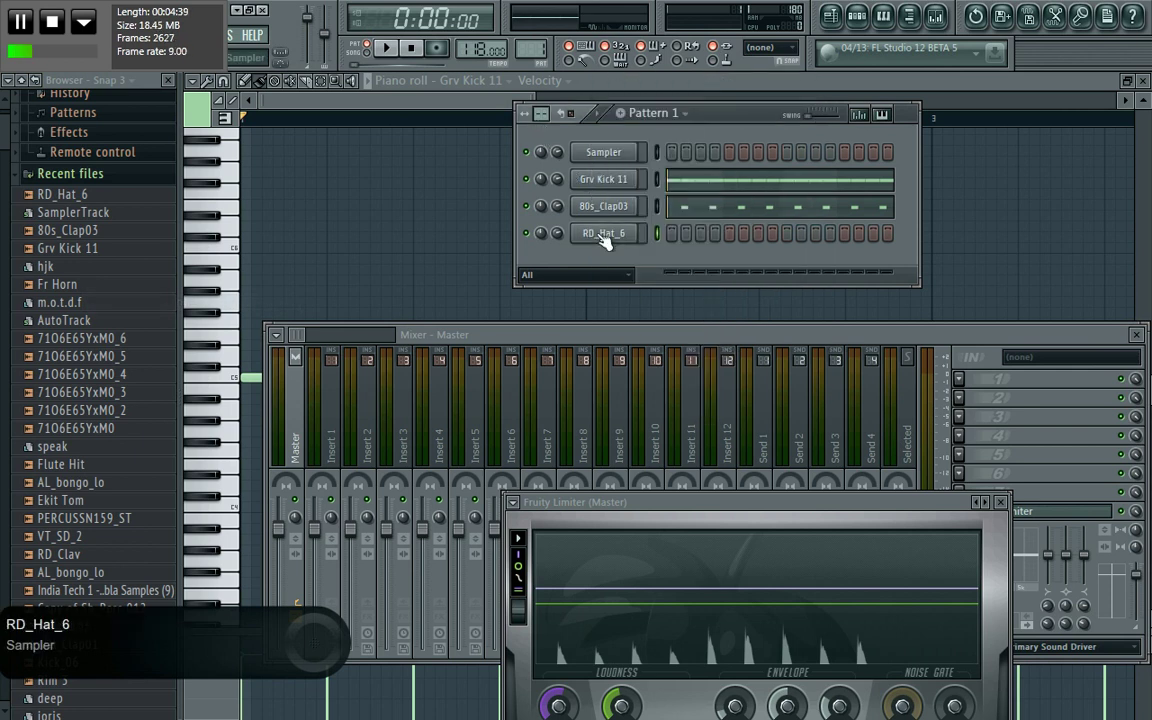
left_click(603, 233)
left_click(615, 151)
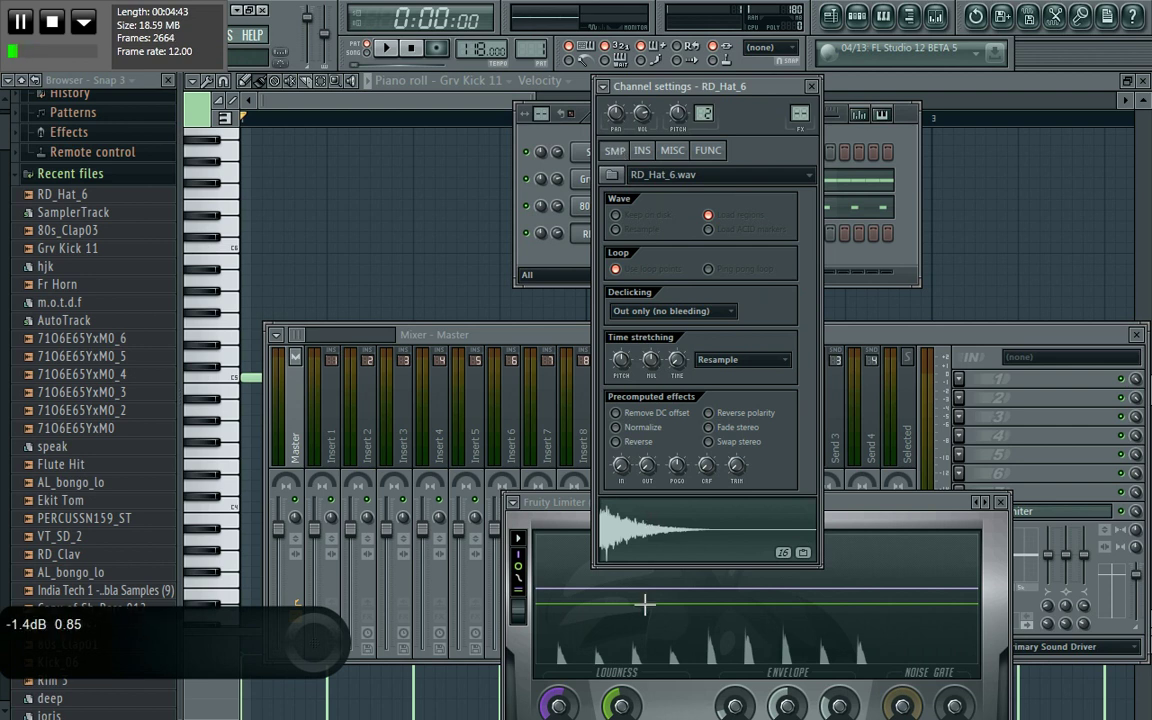
left_click_drag(620, 465, 620, 455)
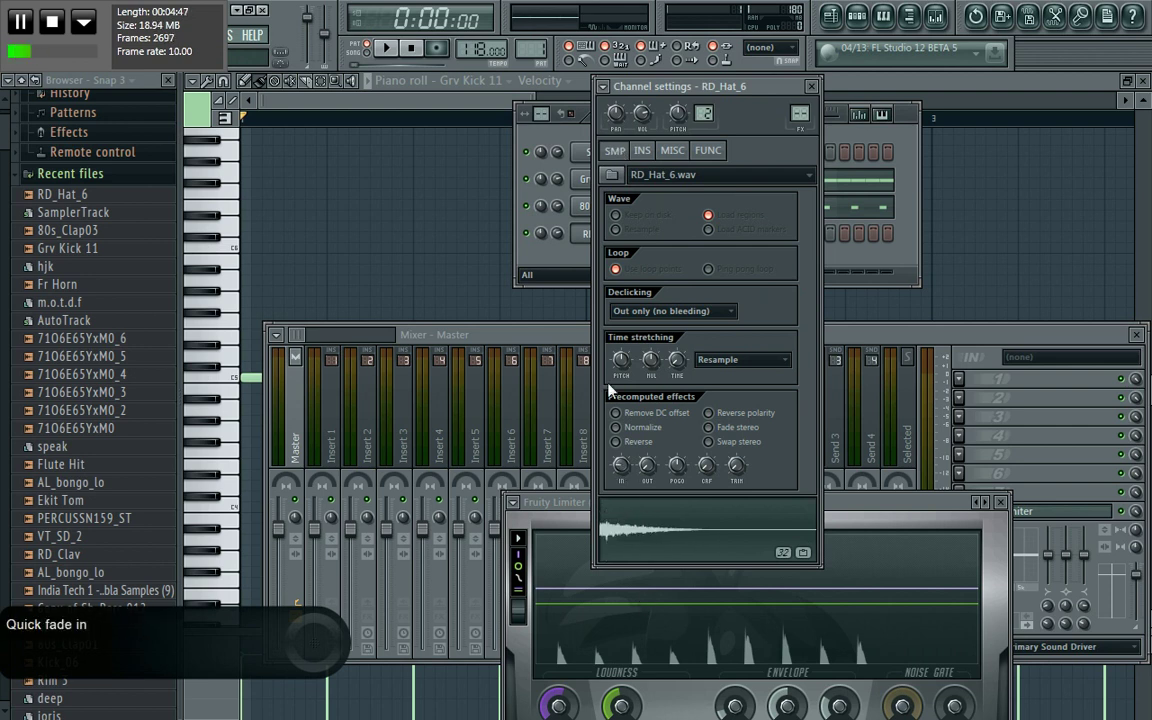
Step: Copy the Grv Kick 11 notes into the RD_Hat_6 channel and open that channel's piano roll
left_click(566, 133)
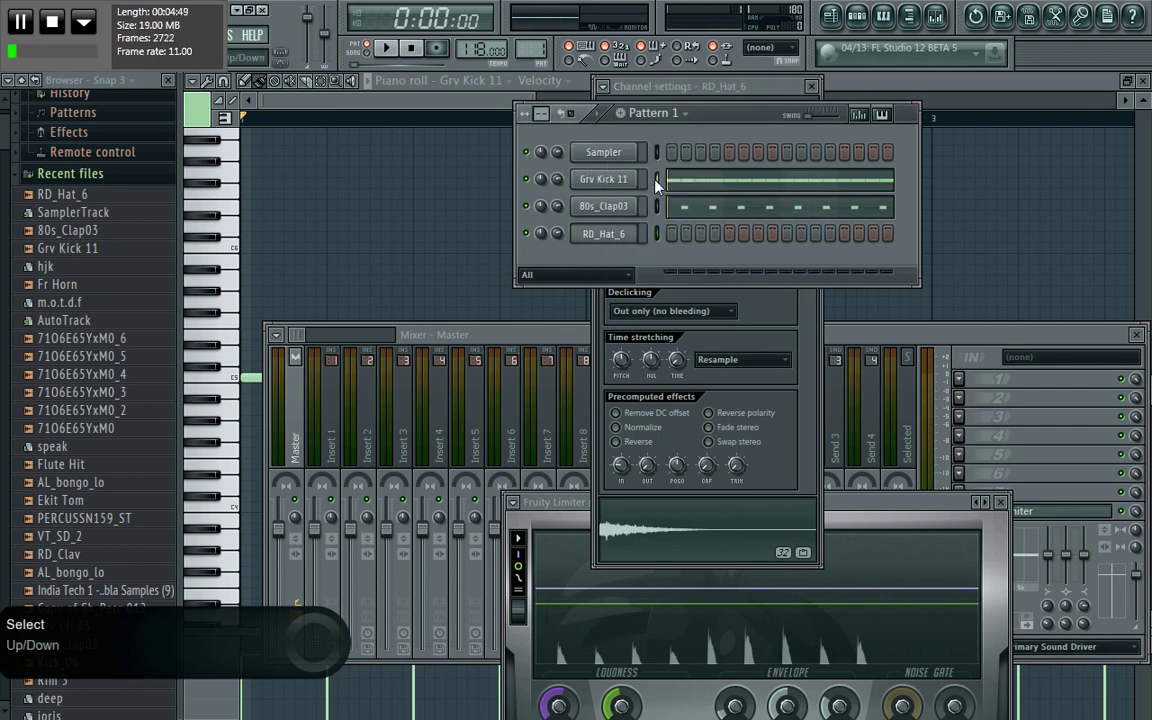
left_click(660, 238)
key("ctrl+v")
left_click(661, 240)
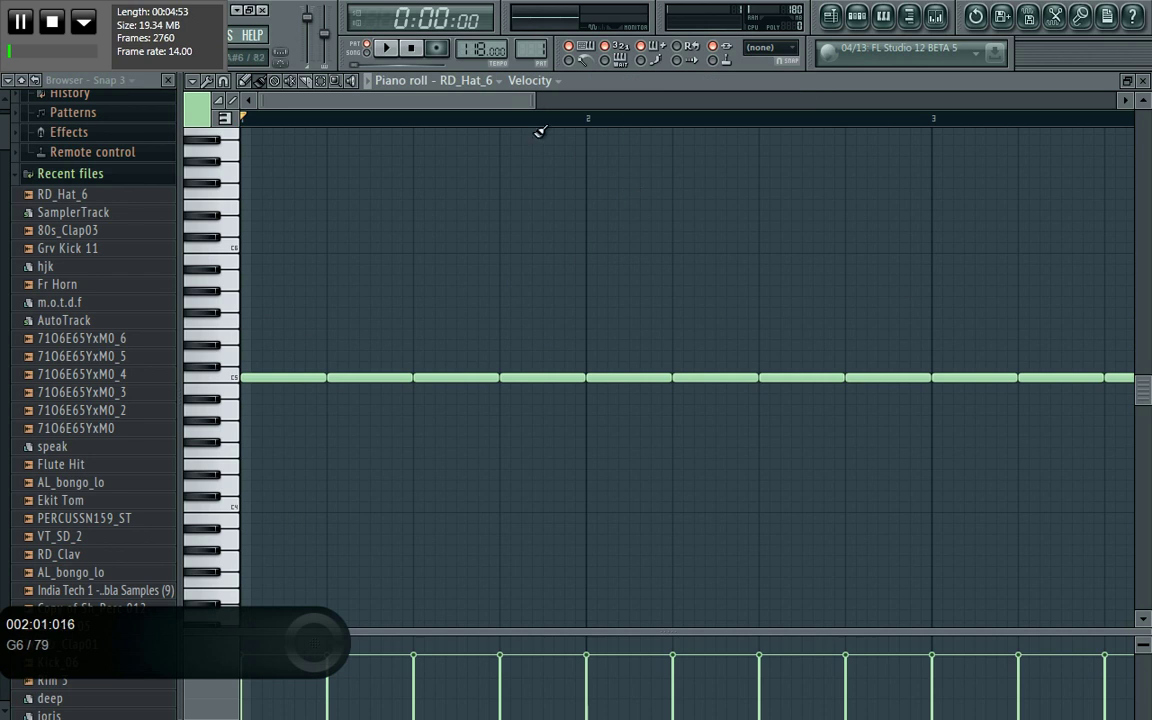
Step: Shorten all RD_Hat_6 notes to half a beat and shift them half a beat later onto the offbeats
left_click_drag(564, 100, 801, 141)
key("ctrl+a")
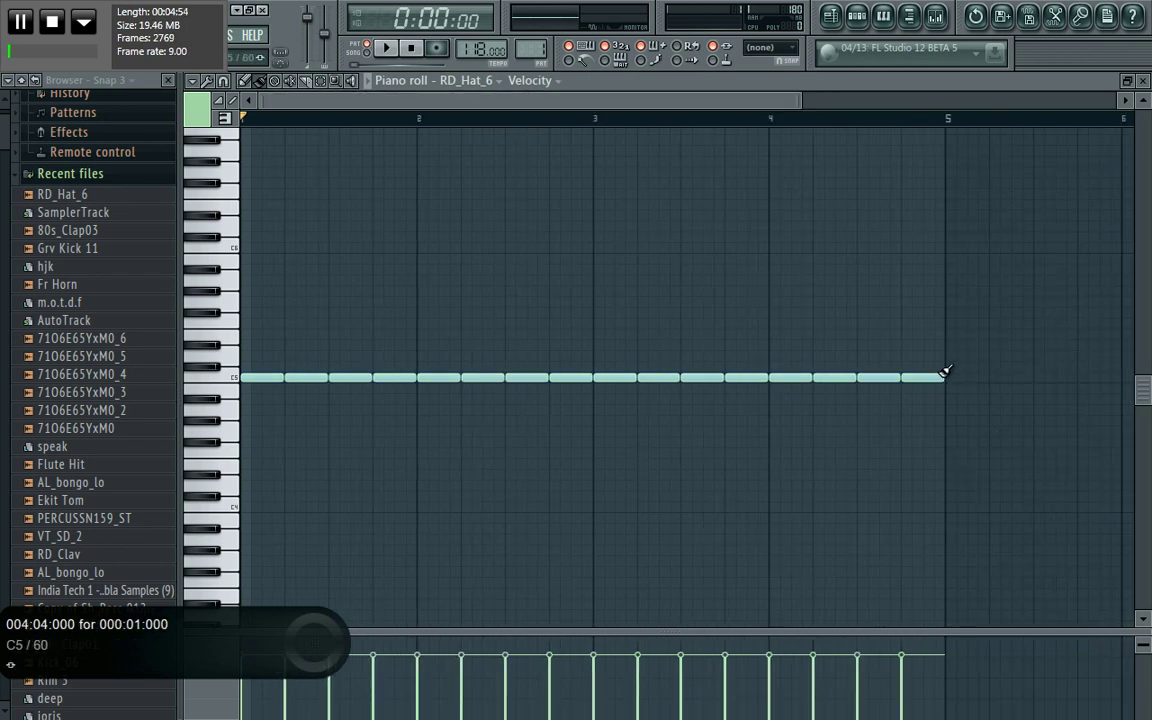
left_click_drag(938, 377, 926, 378)
key("ctrl+d")
key("shift+Right")
key("shift+Right")
key("shift+Right")
key("shift+Right")
key("shift+Right")
key("shift+Right")
key("shift+Right")
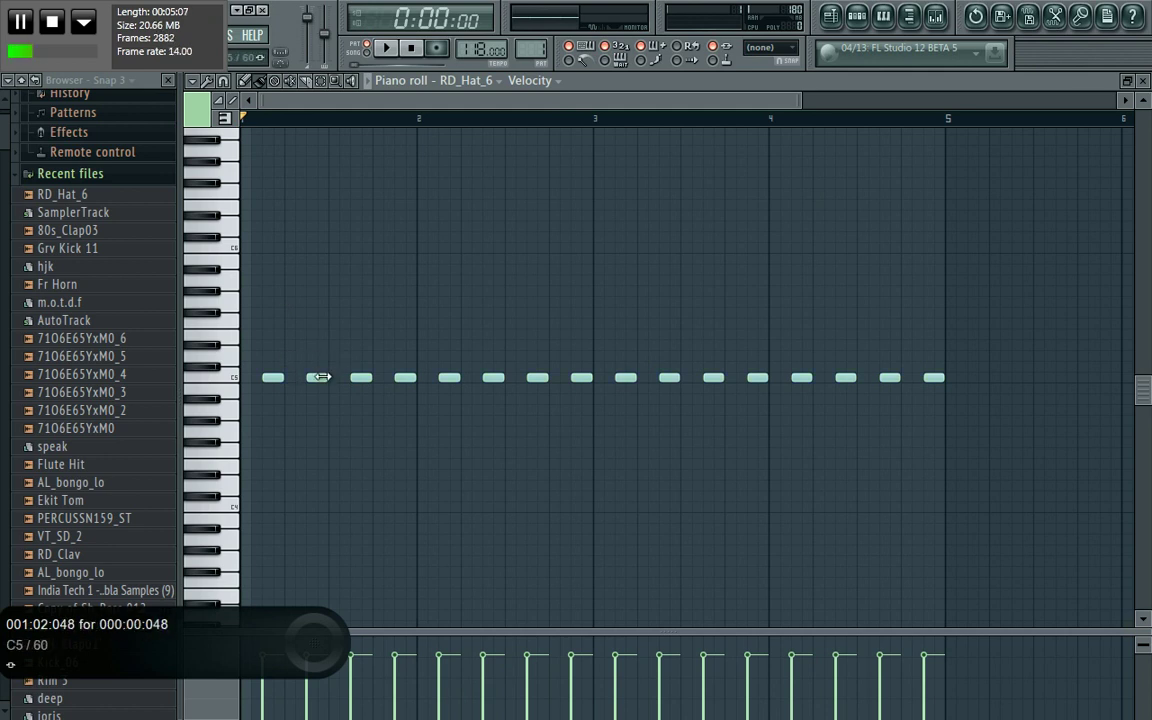
Step: Play Pattern 1 while adjusting the levels of the RD_Hat_6 channel, and stop playback
left_click(857, 15)
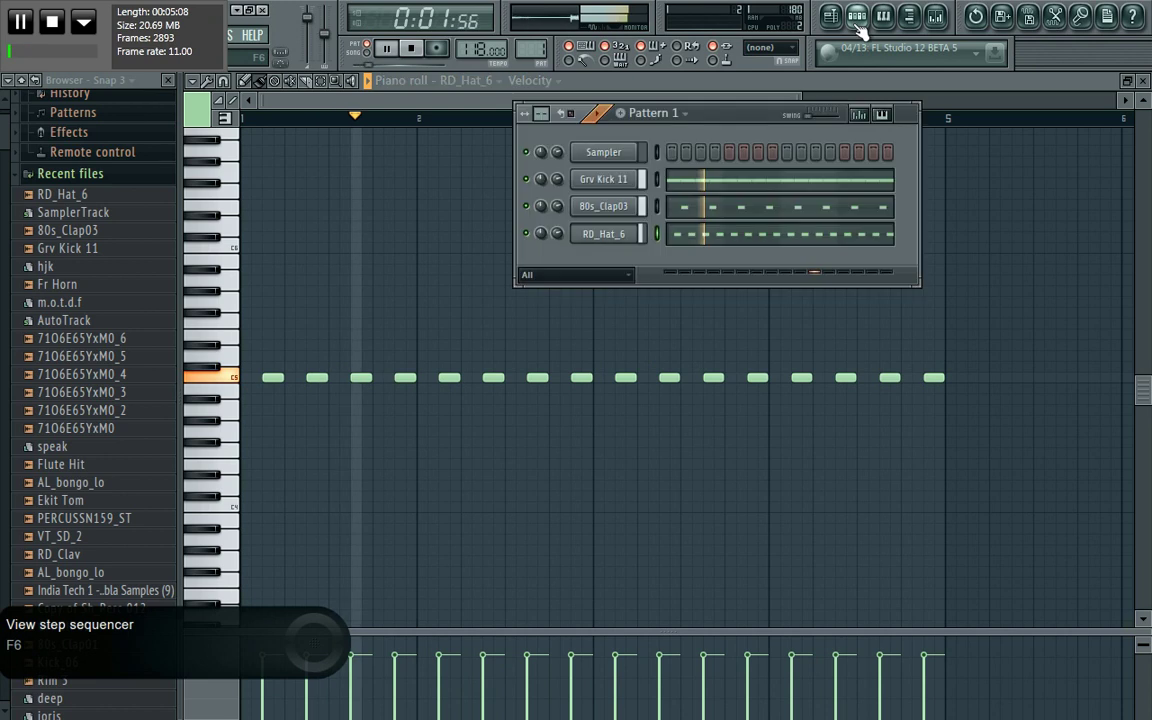
left_click(600, 235)
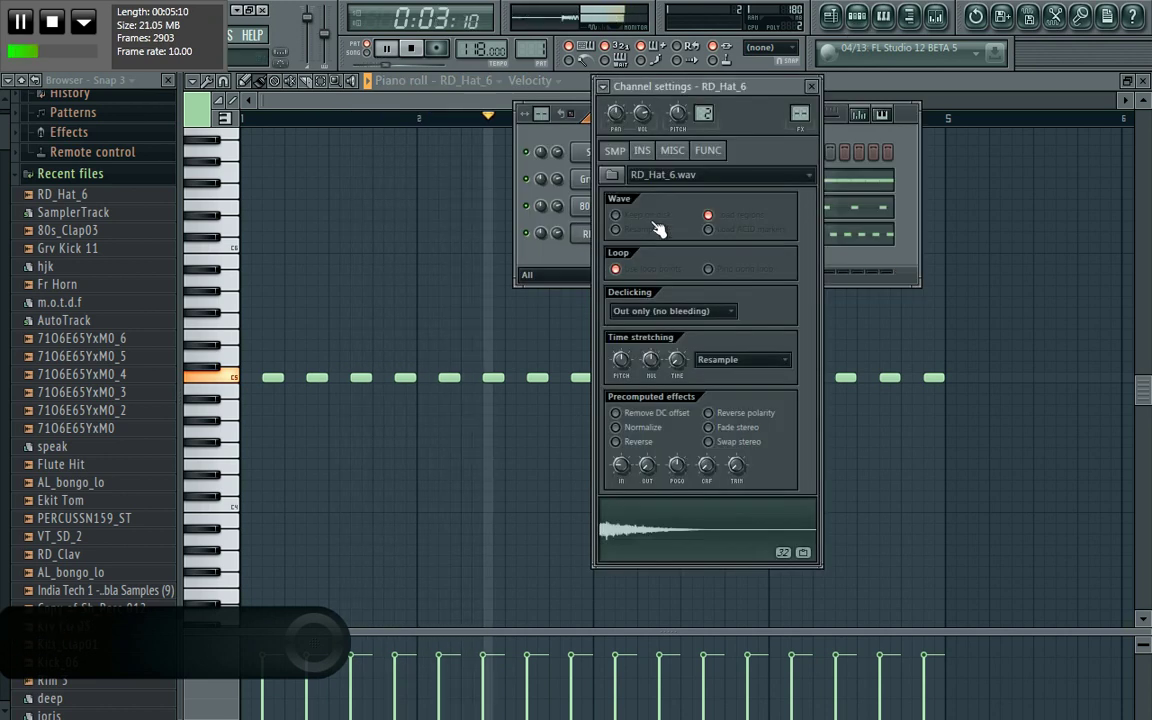
left_click(672, 150)
left_click_drag(615, 196, 642, 208)
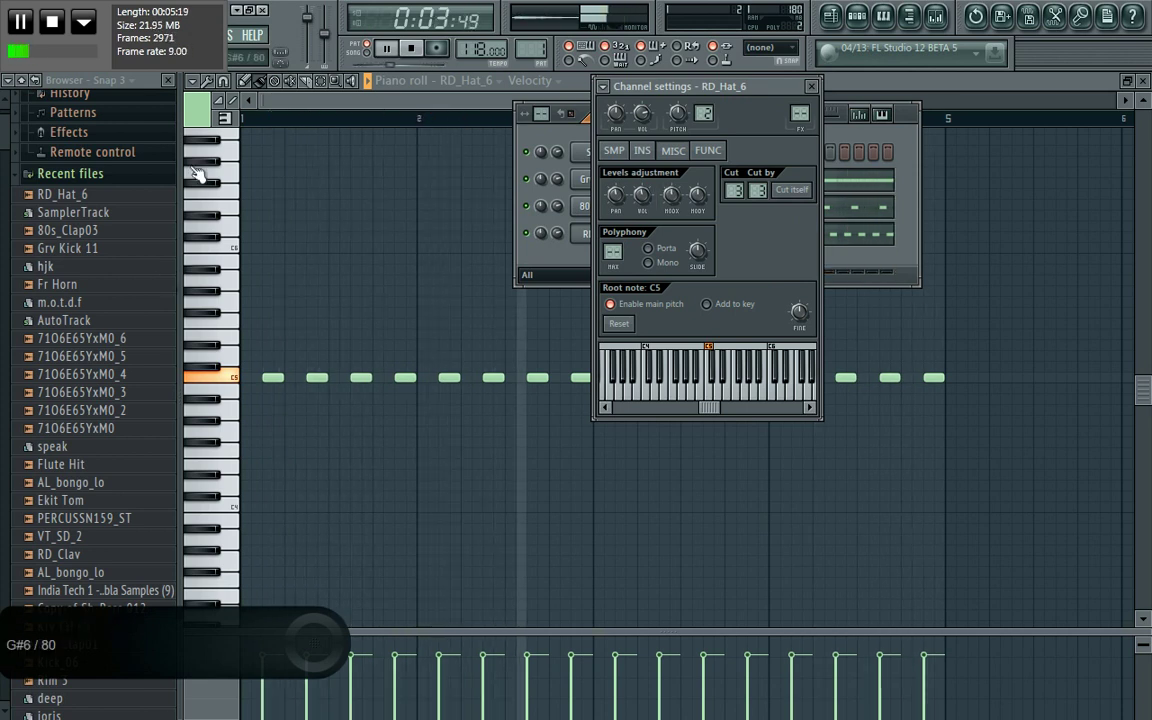
key("space")
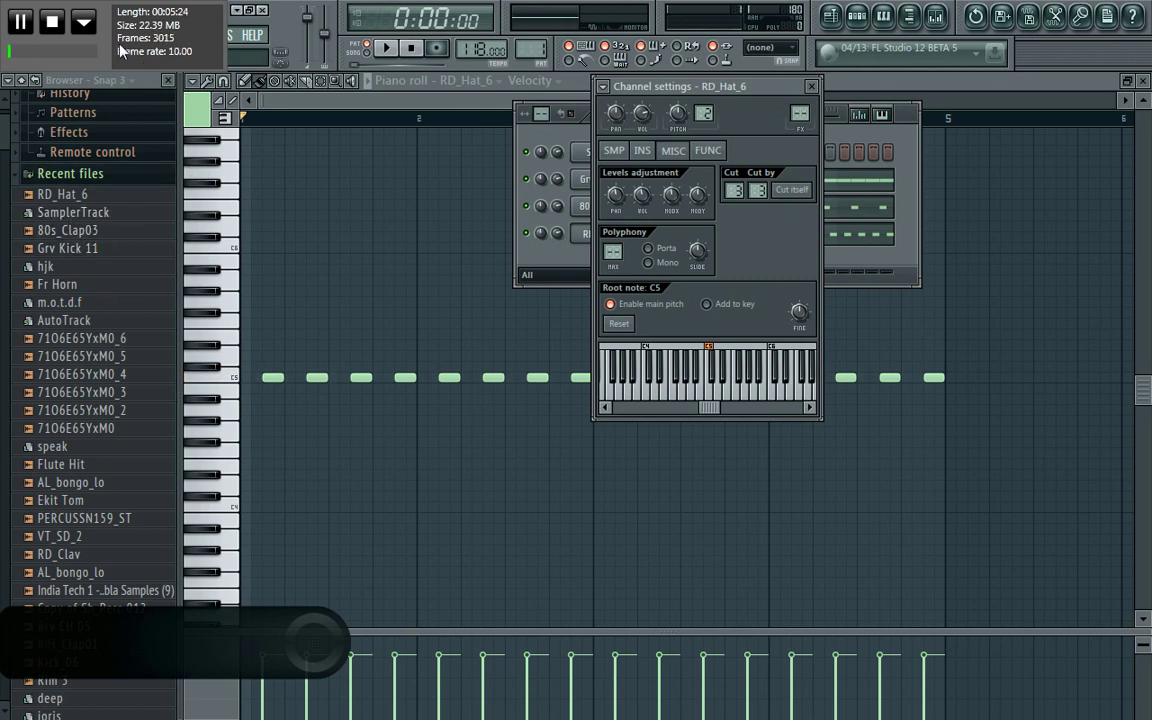
Step: Hide the sample browser and close the RD_Hat_6 channel settings, leaving the step sequencer in front
left_click(171, 84)
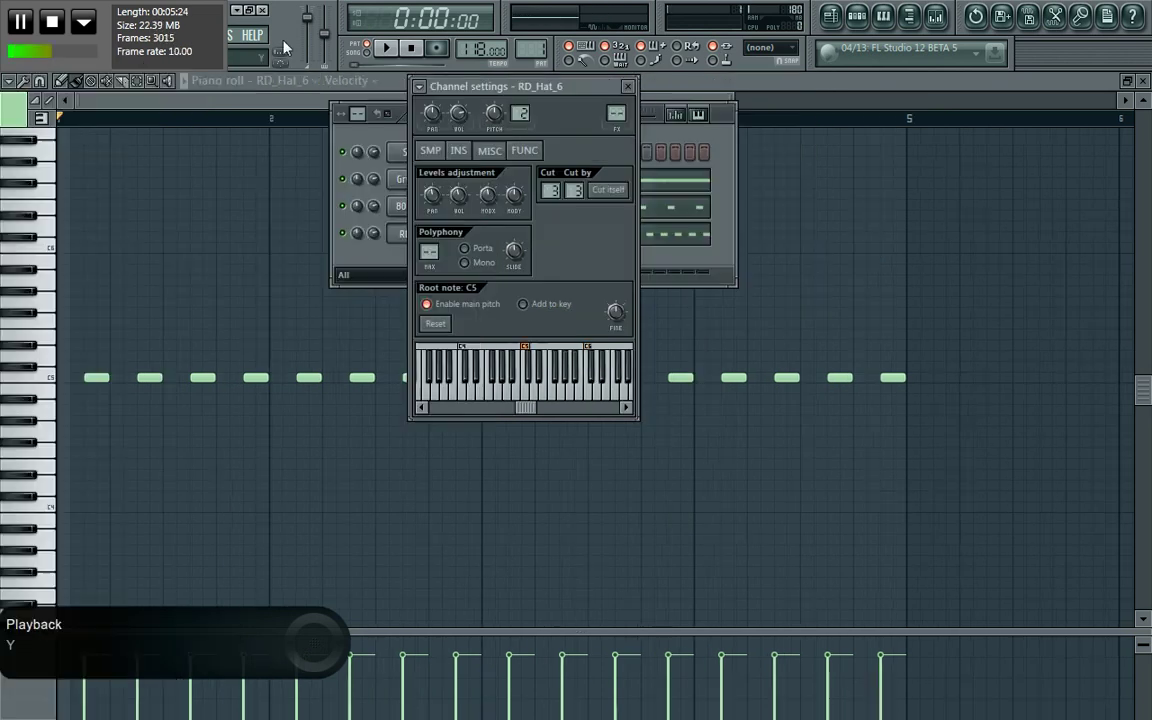
left_click(718, 148)
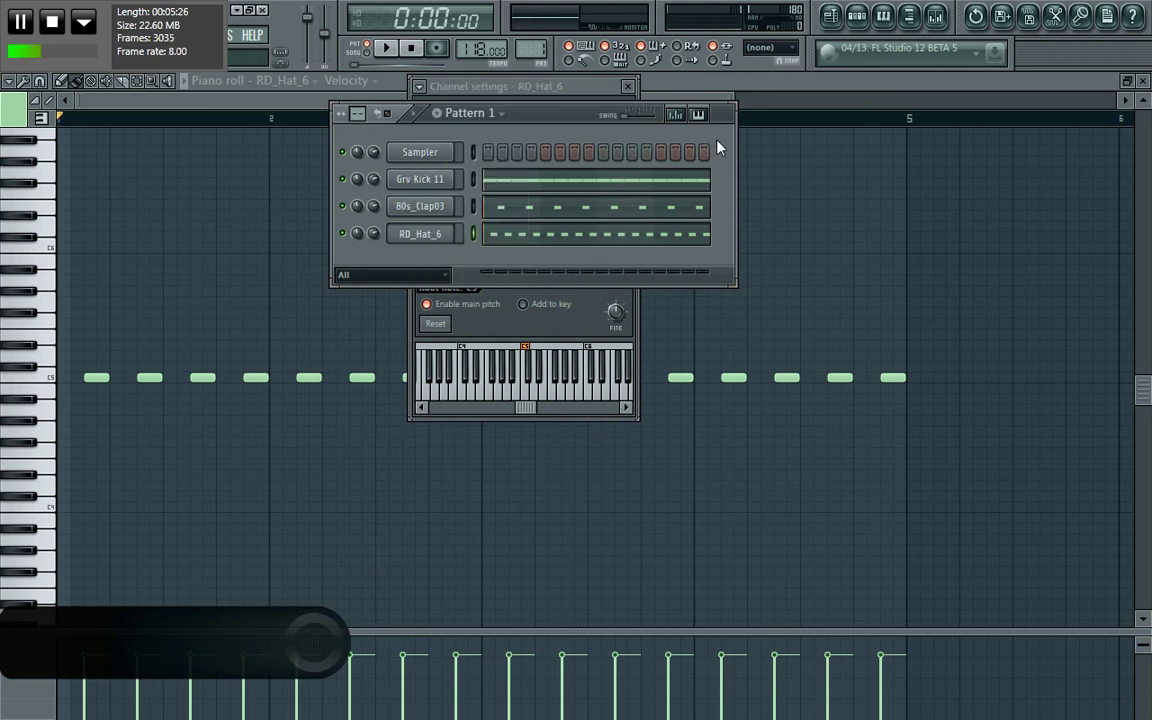
left_click(628, 88)
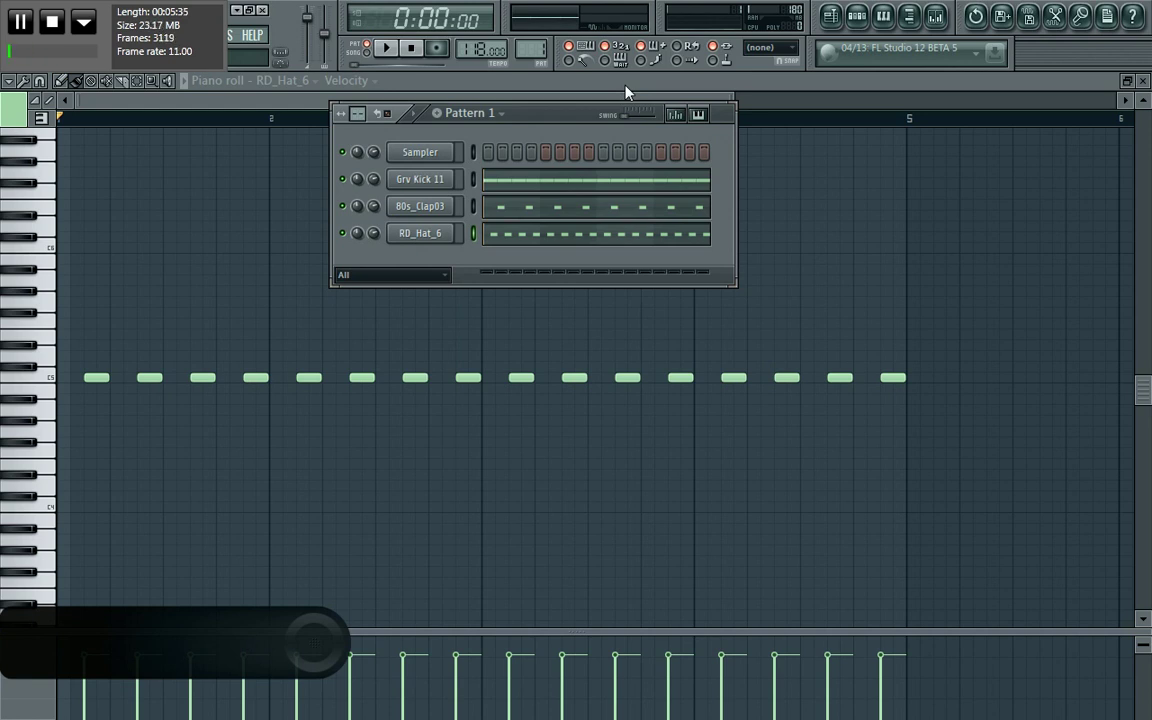
Step: Add a Sylenth1 synthesizer channel to the pattern
left_click(84, 24)
left_click(100, 36)
mouse_move(110, 52)
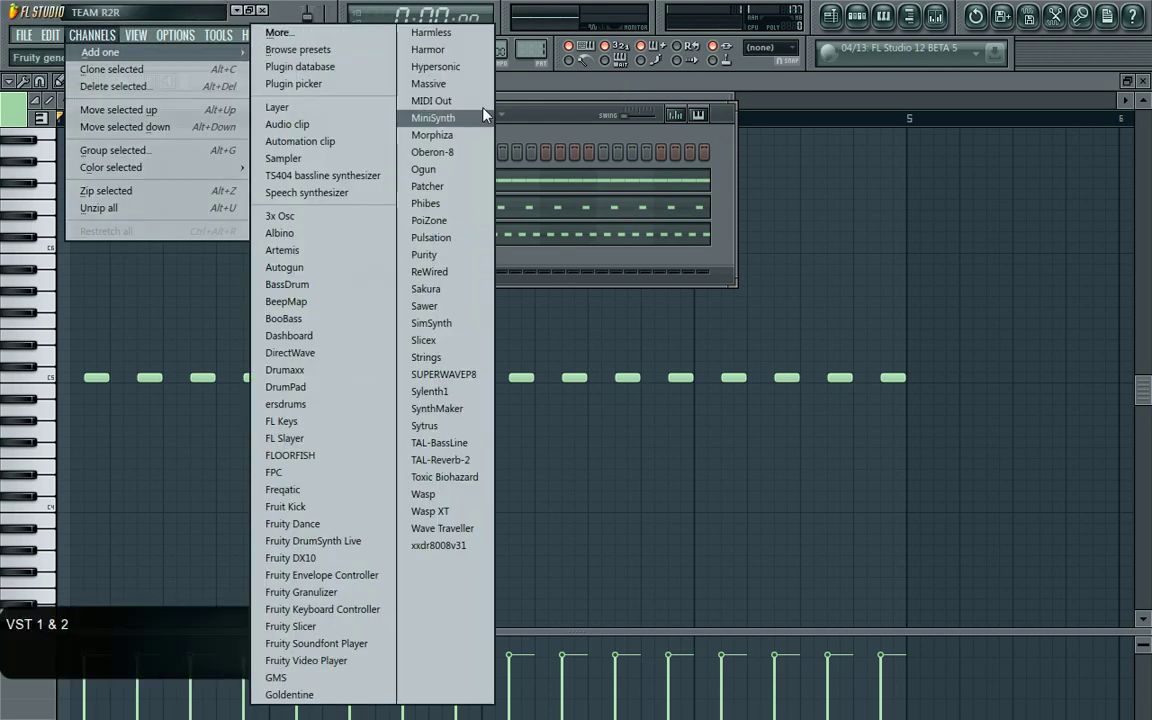
left_click(438, 391)
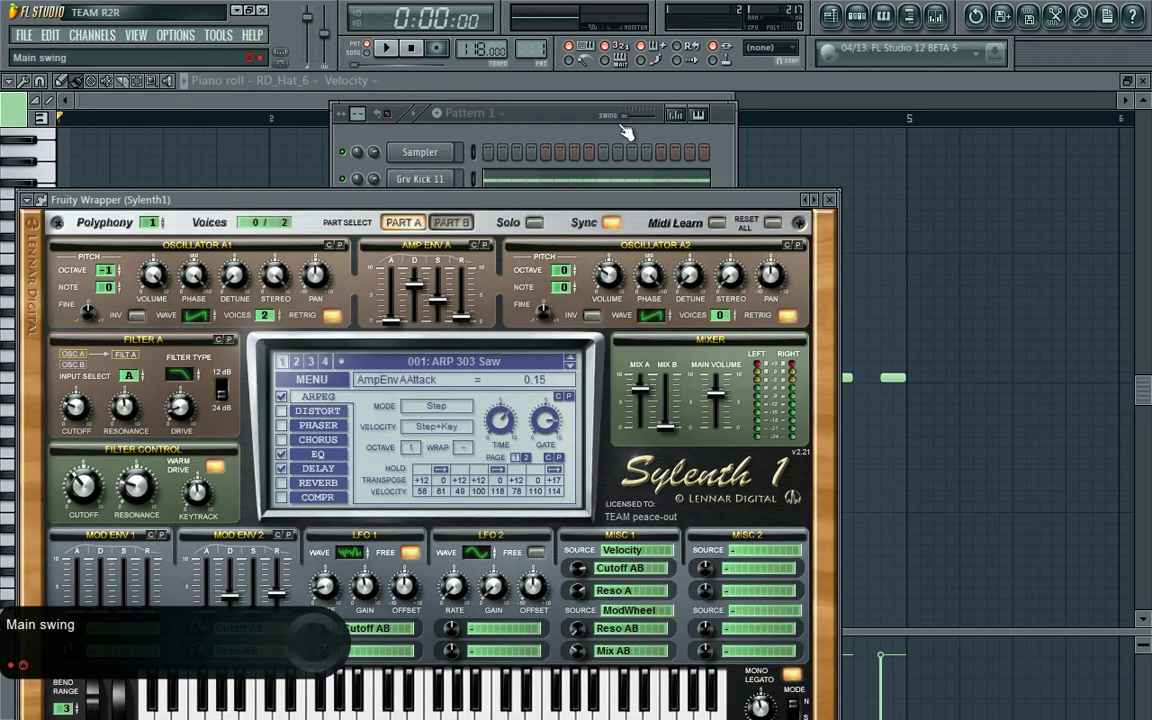
Step: Adjust the Sylenth1 channel's volume multiplier, hide the plugin window and return to the step sequencer
left_click(550, 117)
left_click(440, 258)
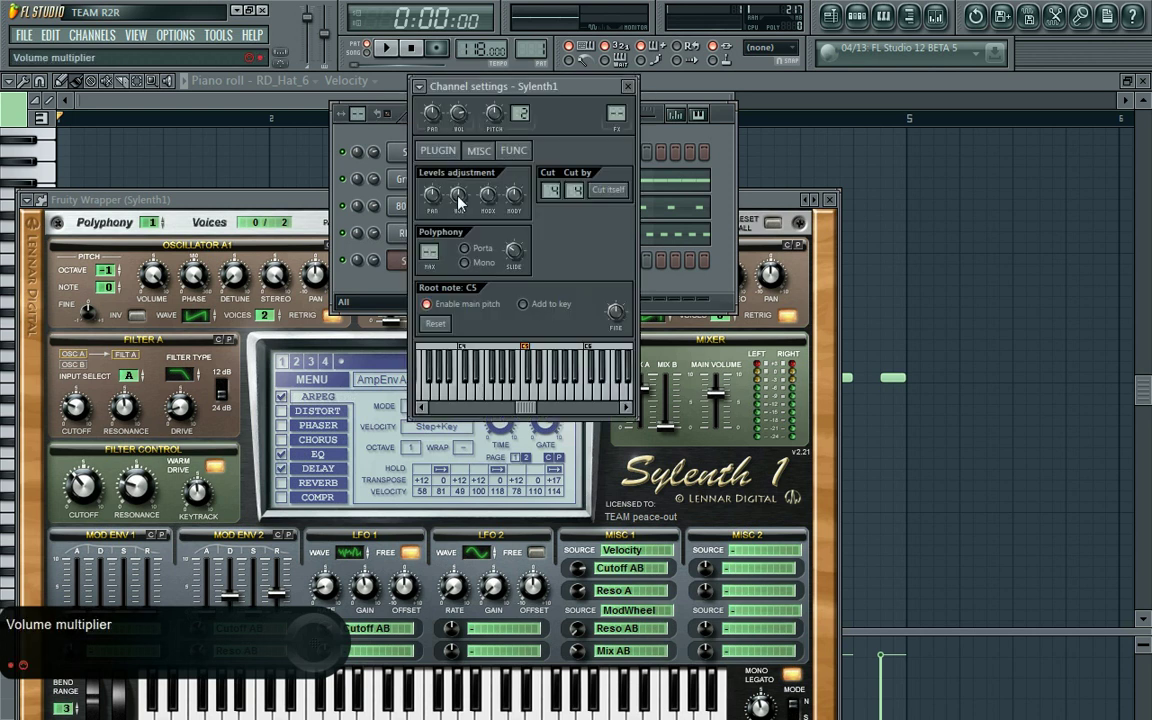
mouse_move(461, 202)
left_mouse_down()
mouse_move(461, 240)
mouse_move(461, 202)
left_mouse_up()
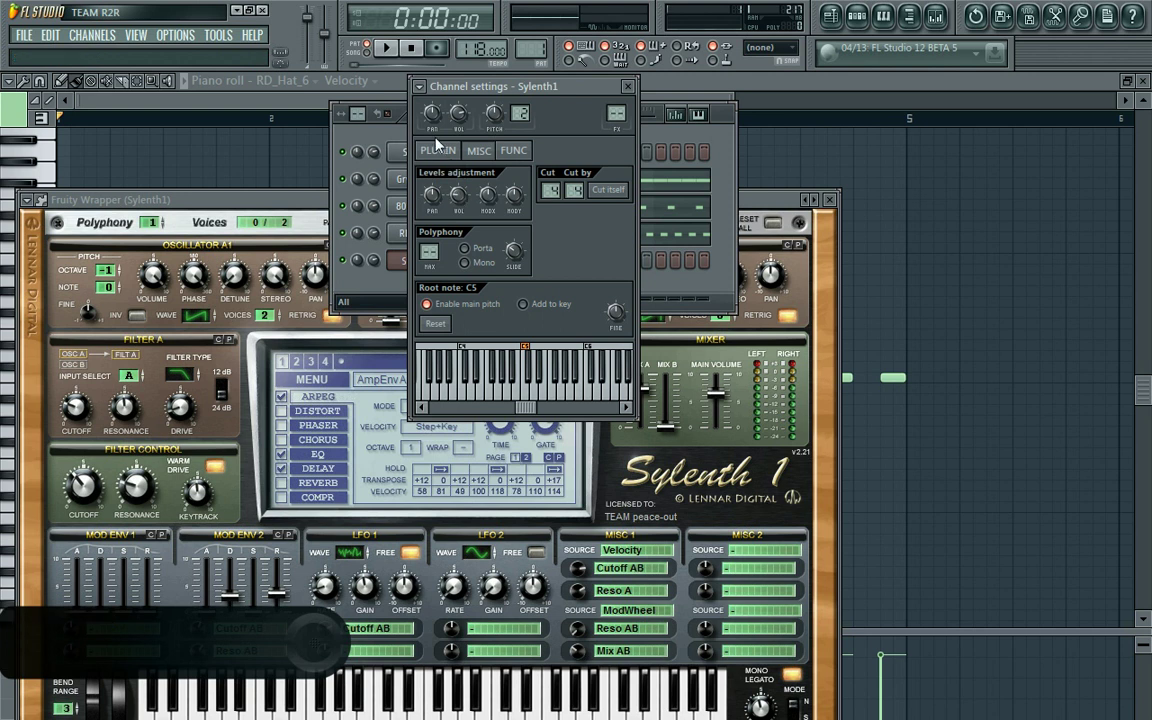
left_click(388, 137)
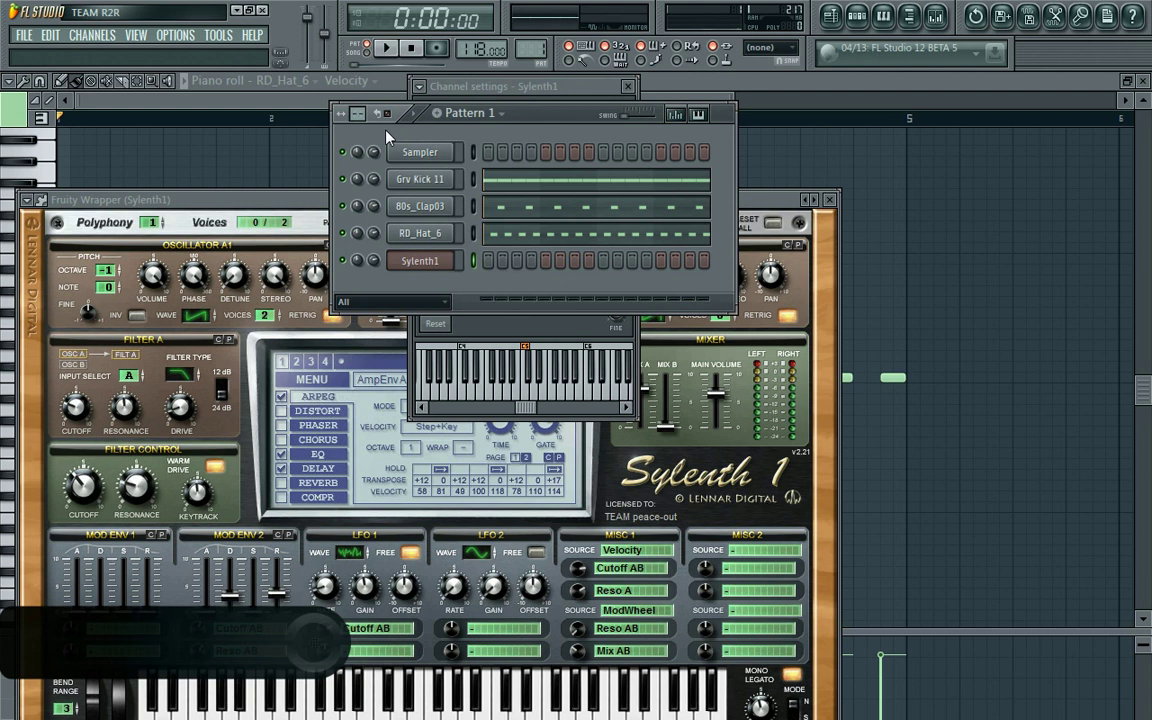
left_click(430, 264)
left_click(431, 266)
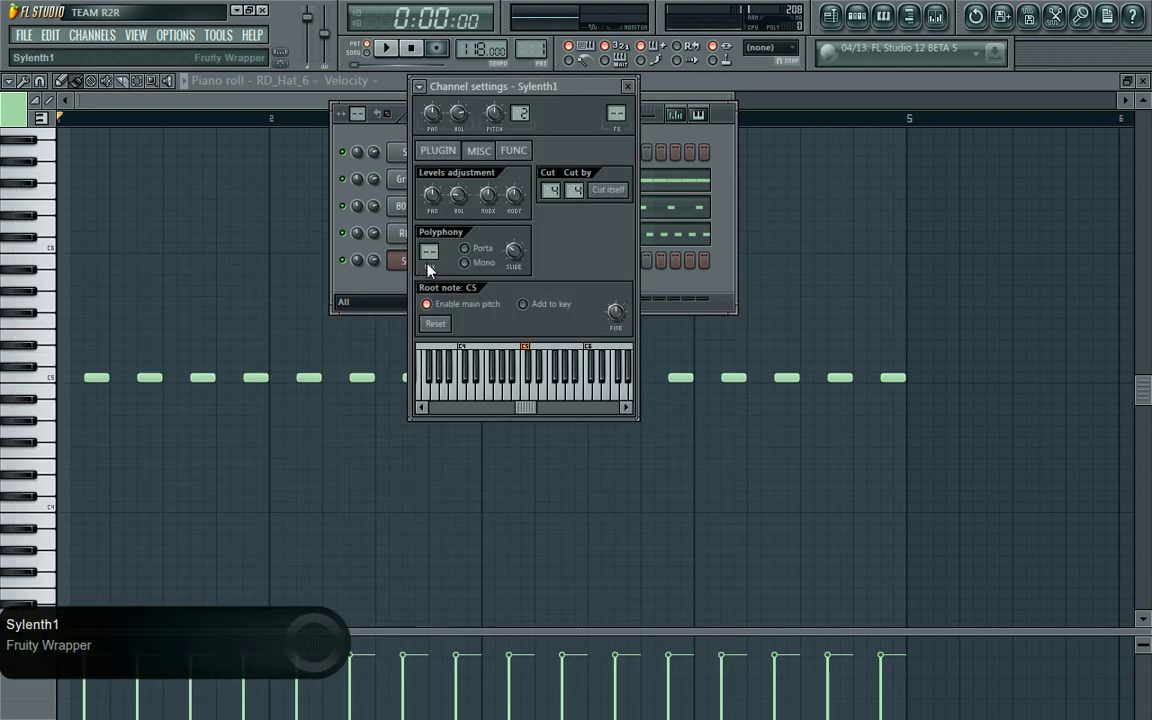
left_click(398, 133)
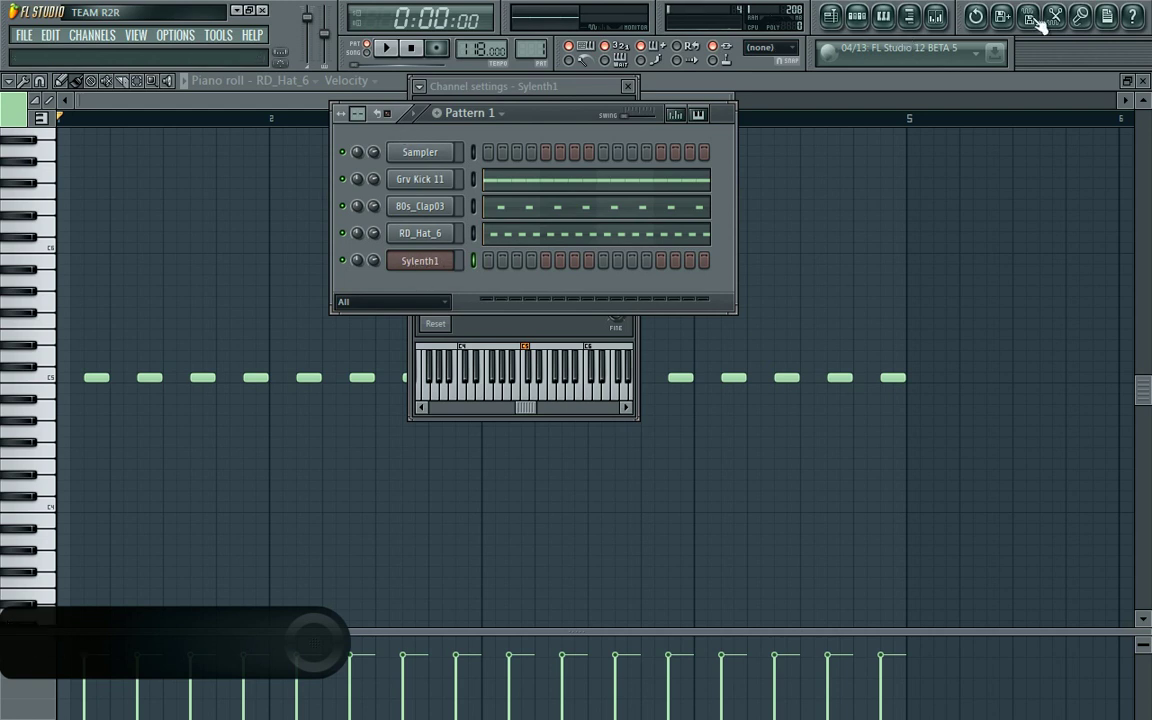
Step: Show the sample browser again and load the Fr Horn sample from the recent files into a new channel
left_click(912, 32)
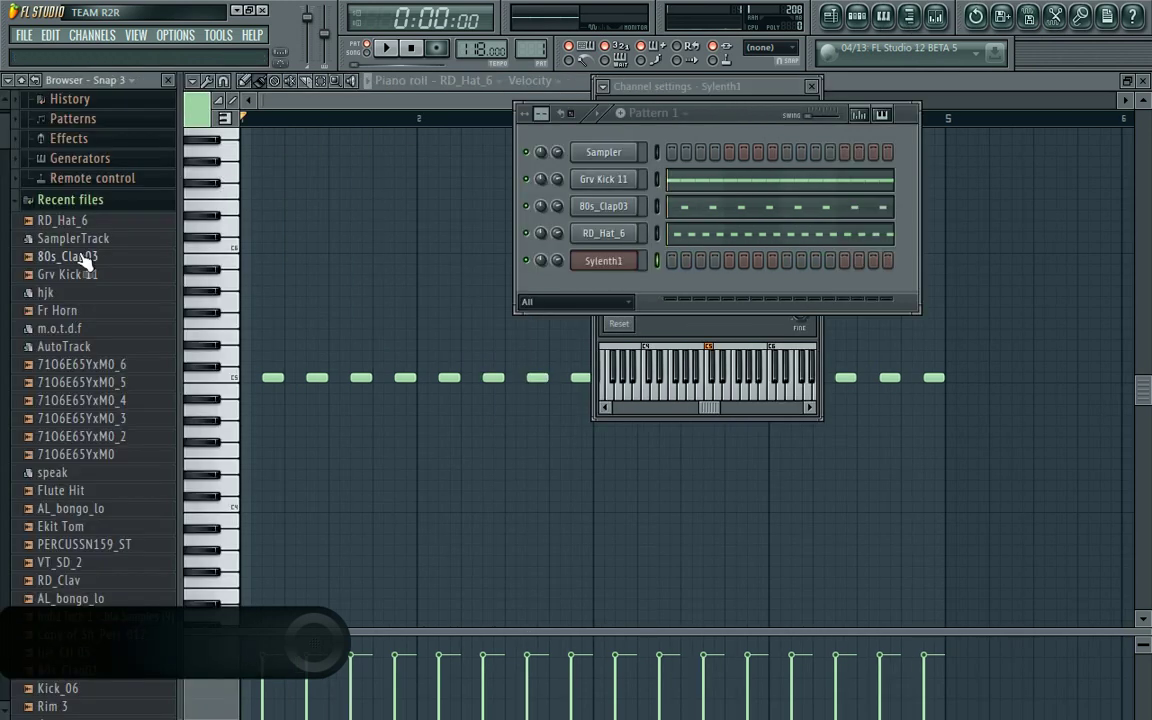
scroll(5, 138, "down", 1)
scroll(5, 138, "down", 4)
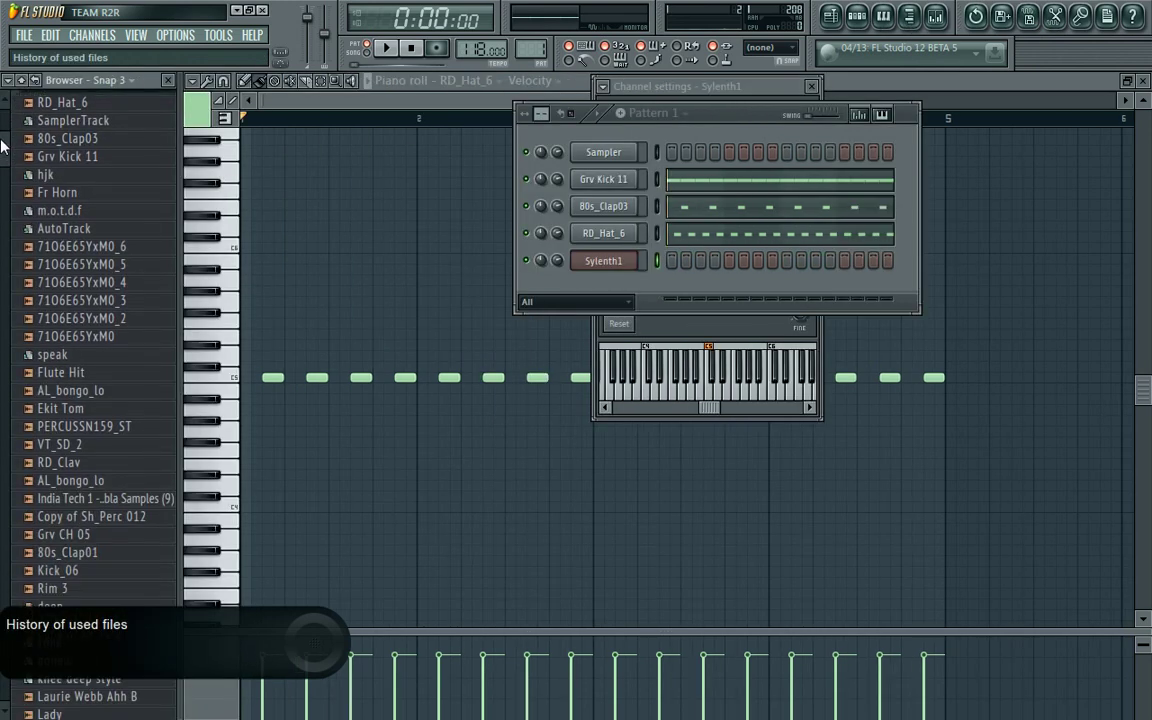
right_click(79, 187)
left_click(144, 205)
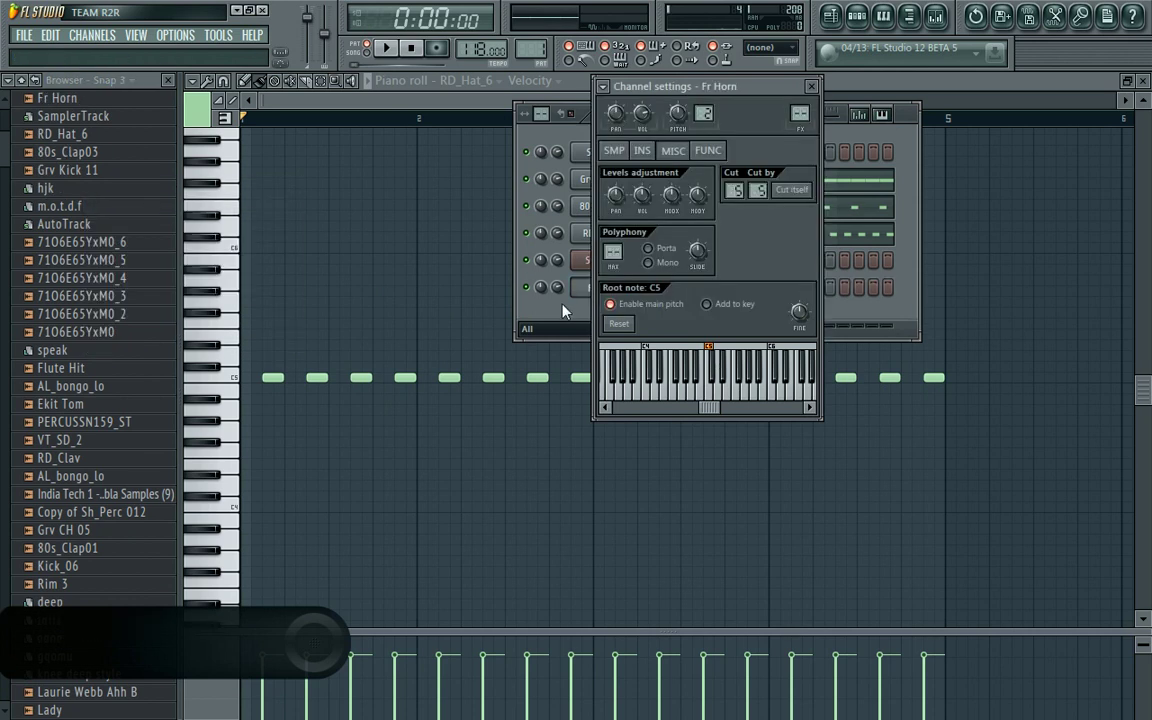
Step: Examine the sample properties of the Fr Horn channel and return to the step sequencer
left_click(515, 273)
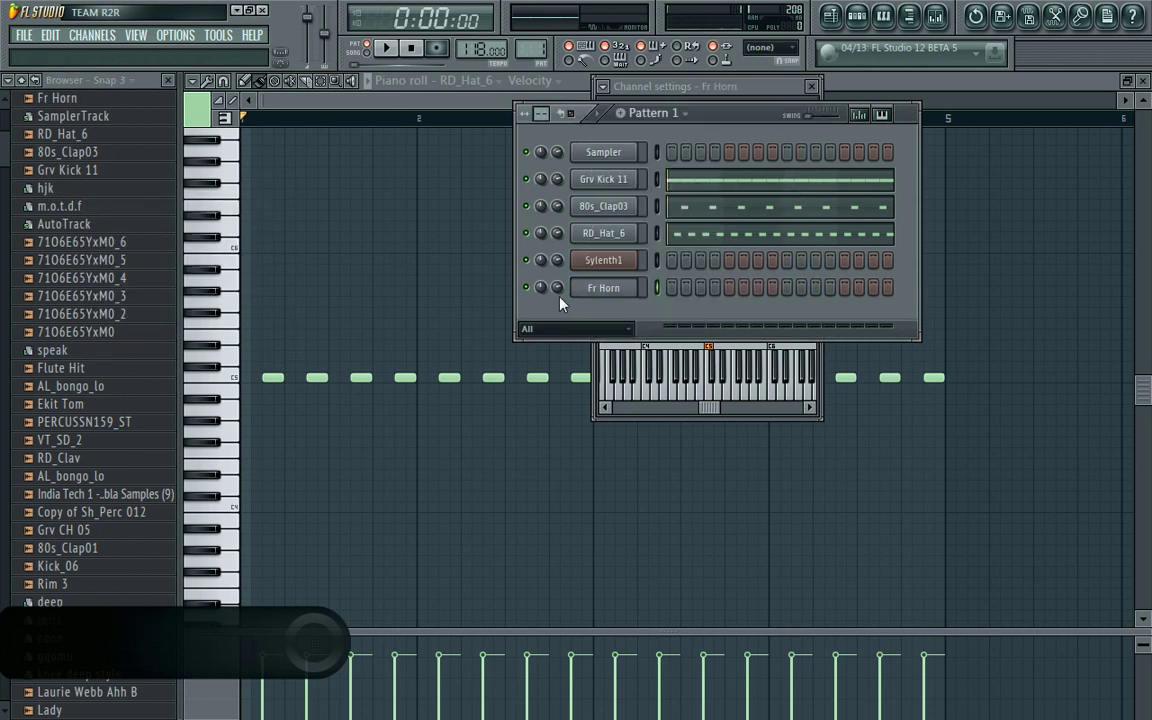
left_click(615, 289)
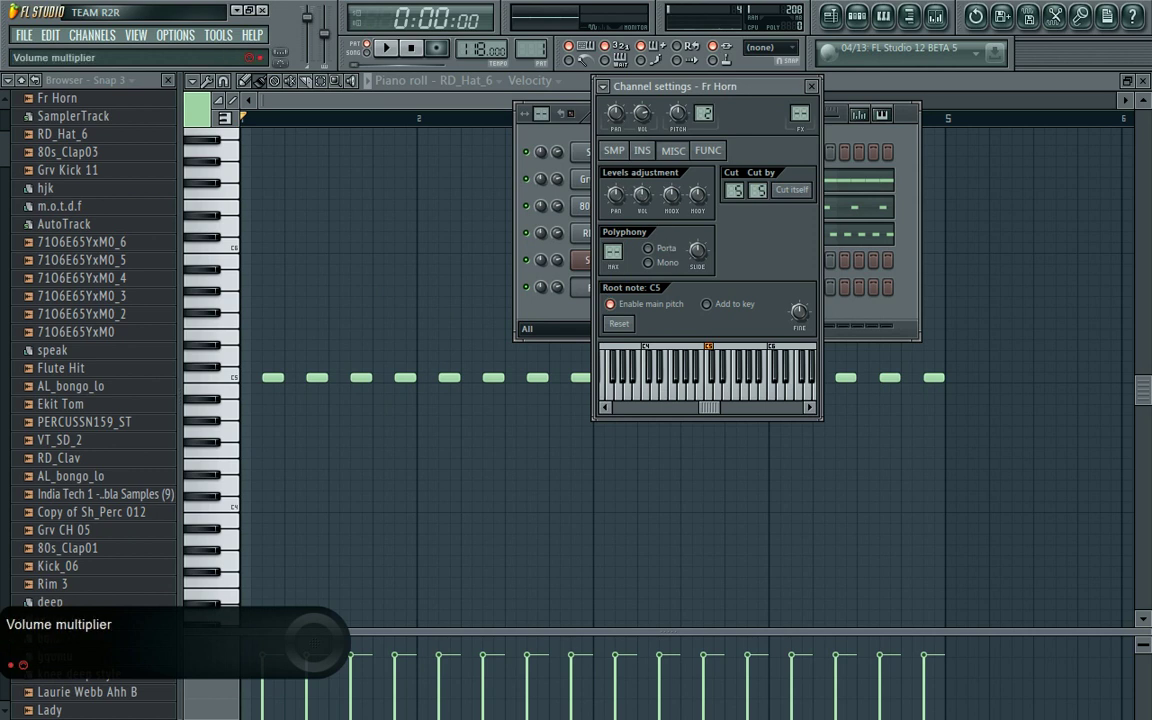
left_click(615, 152)
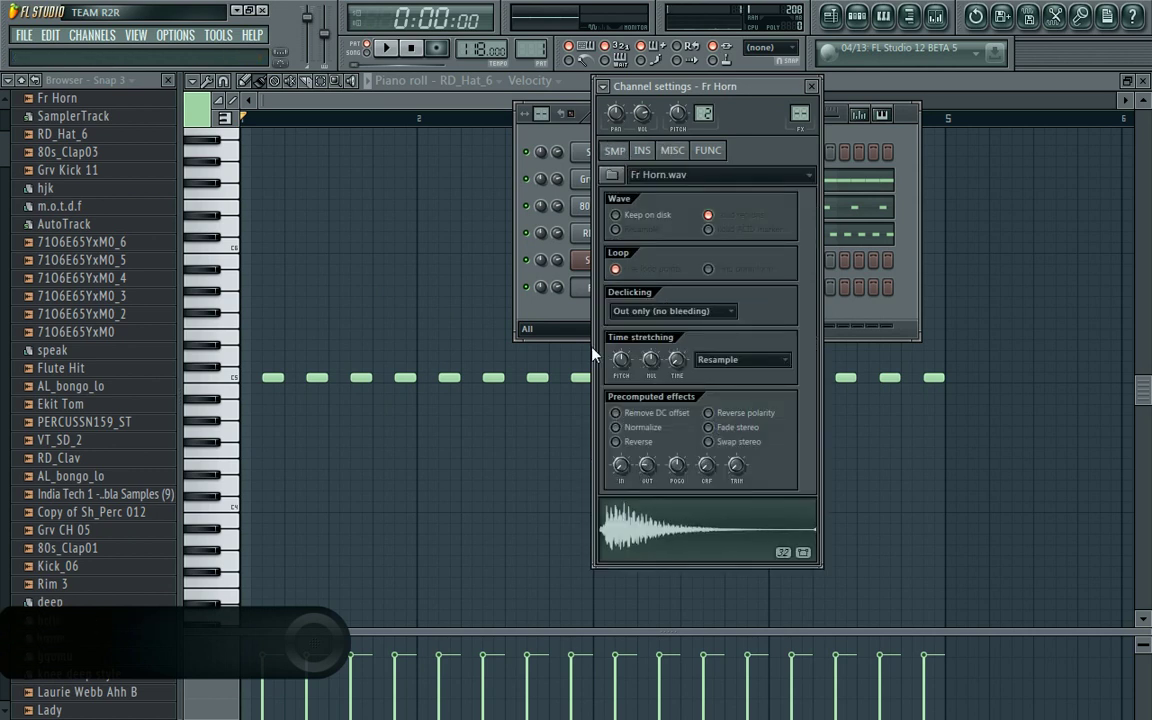
left_click(512, 272)
Step: Play the pattern and open the Fr Horn channel's piano roll with about five bars in view
key("space")
right_click(610, 290)
left_click(672, 391)
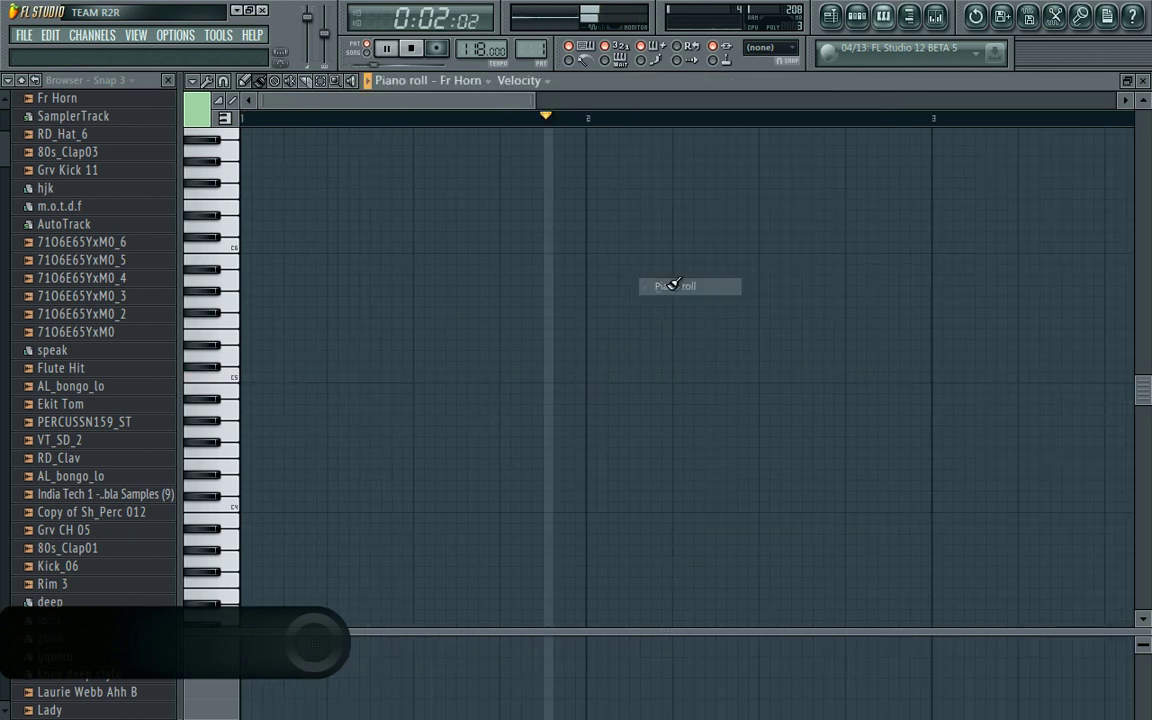
left_click(236, 458)
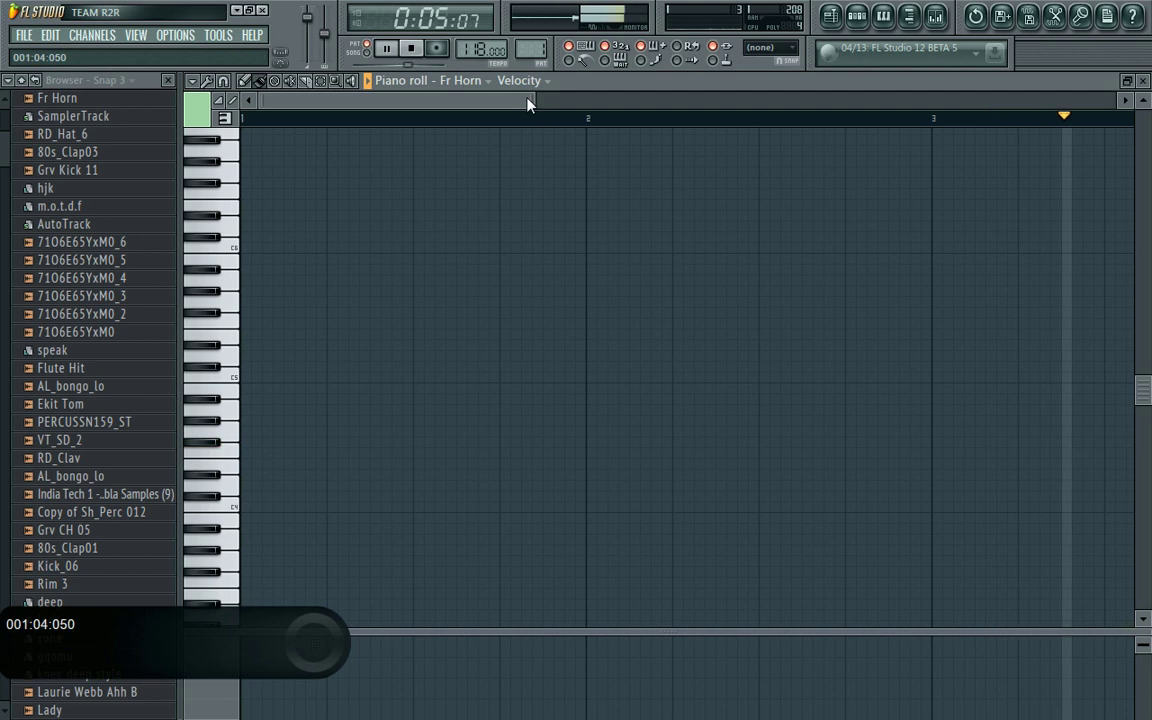
left_click_drag(633, 90, 764, 144)
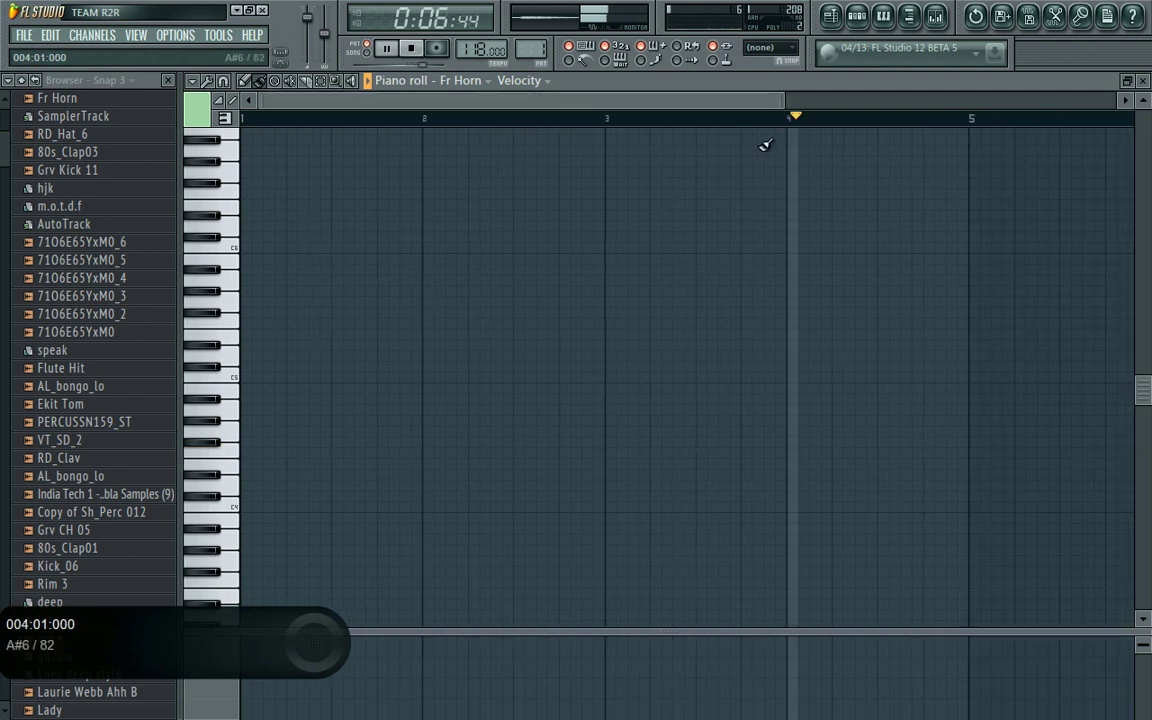
Step: Place C5 notes for the Fr Horn just before bars 2, 3, 4 and 5, shortening the last one to end before bar 5
left_click(420, 378)
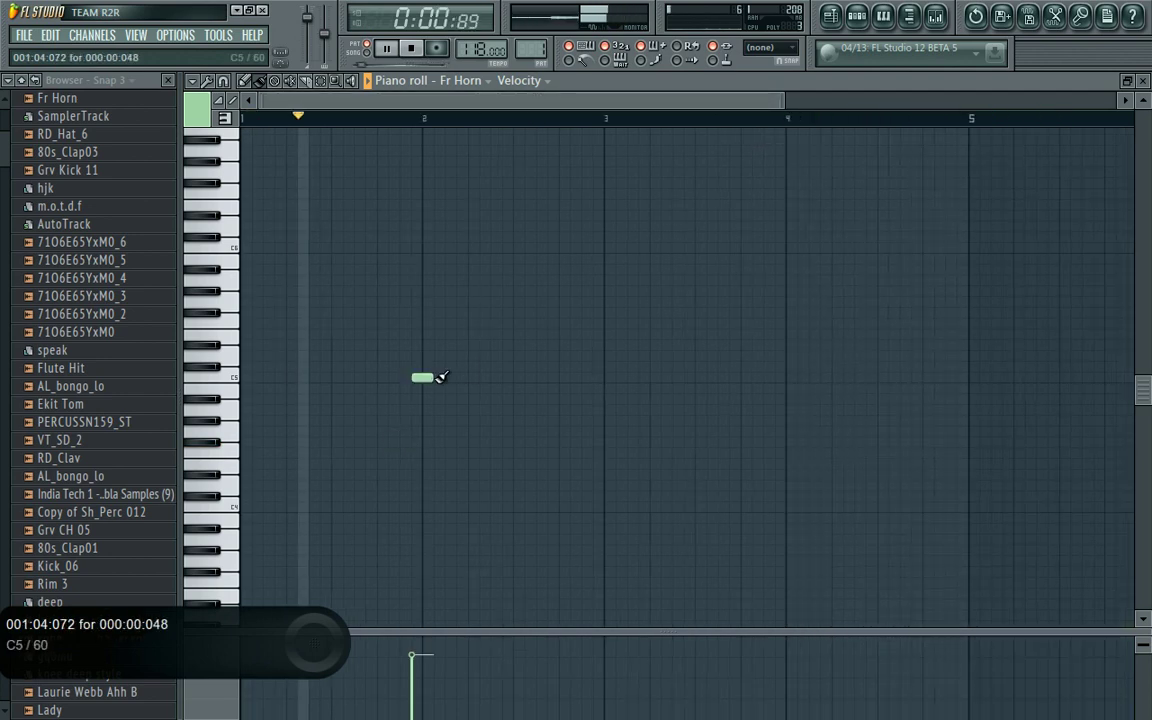
left_click(601, 377)
left_click(784, 377)
left_click(960, 378)
left_click_drag(977, 378, 964, 388)
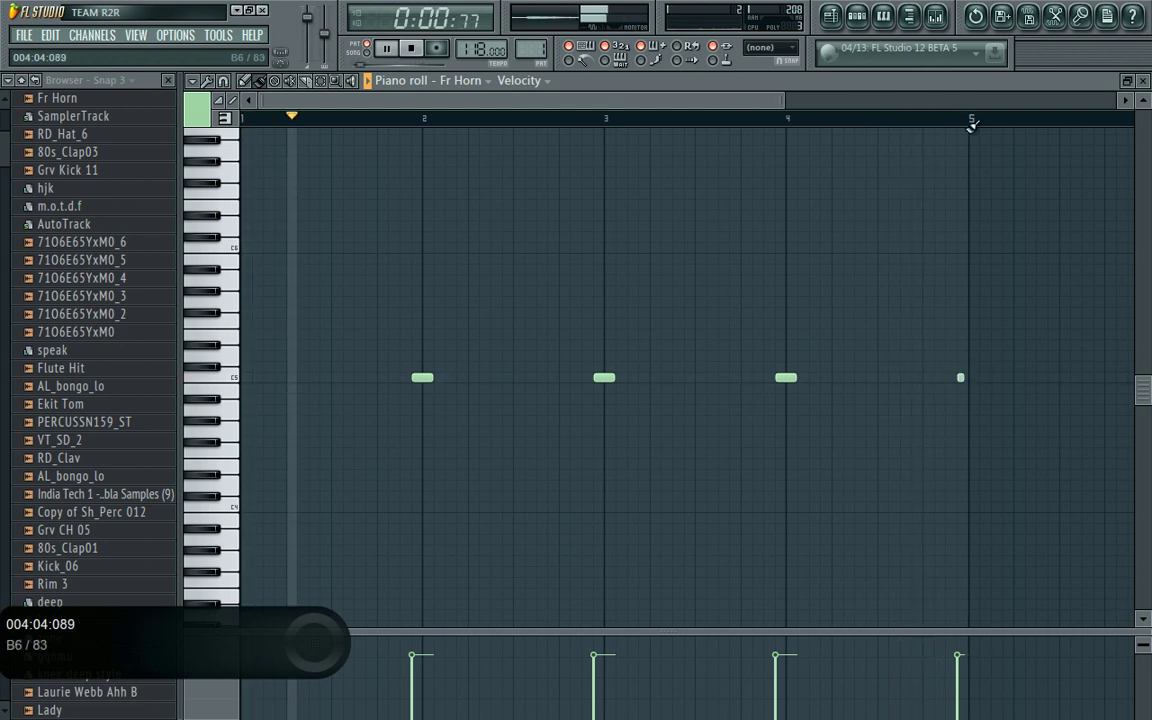
Step: Show the mixer with the step sequencer and link the selected channels to consecutive mixer tracks starting from Insert 1
left_click(935, 16)
left_click(858, 17)
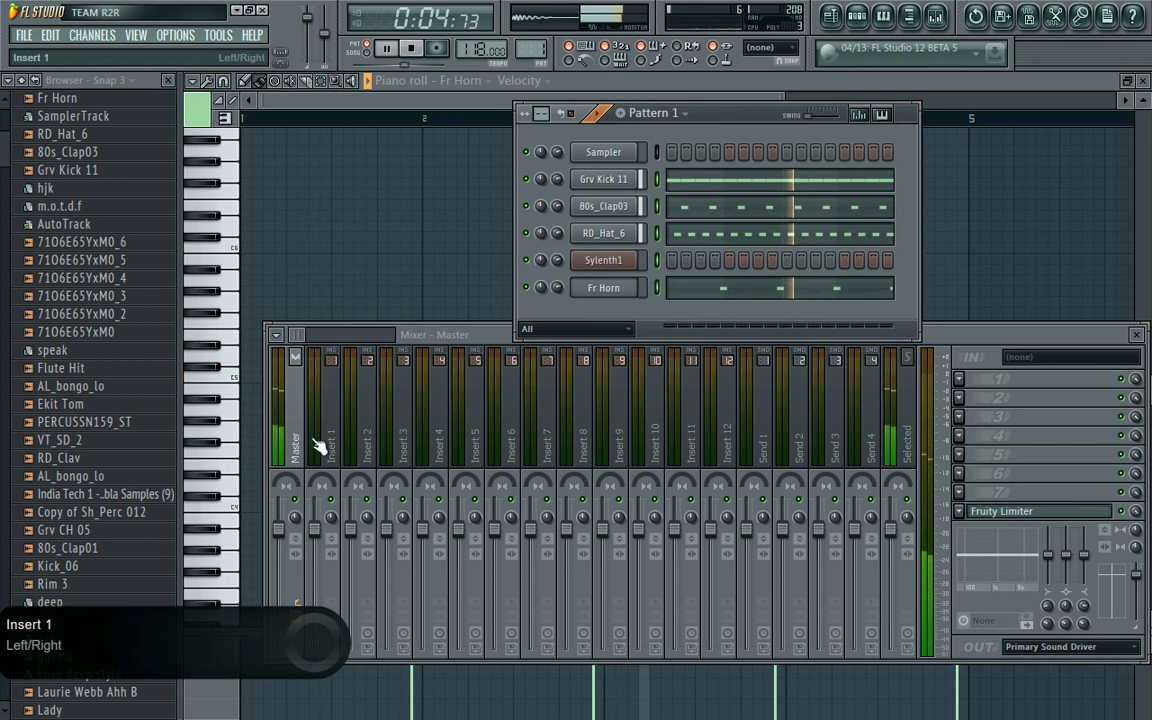
right_click(338, 348)
mouse_move(490, 411)
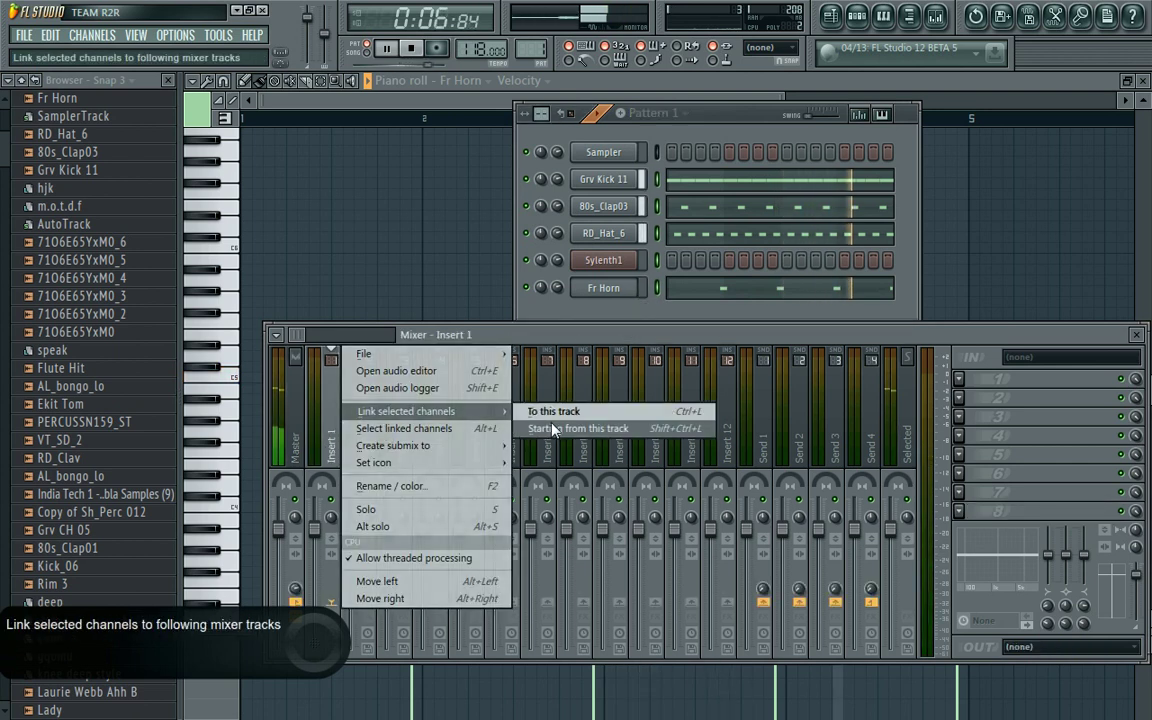
left_click(560, 427)
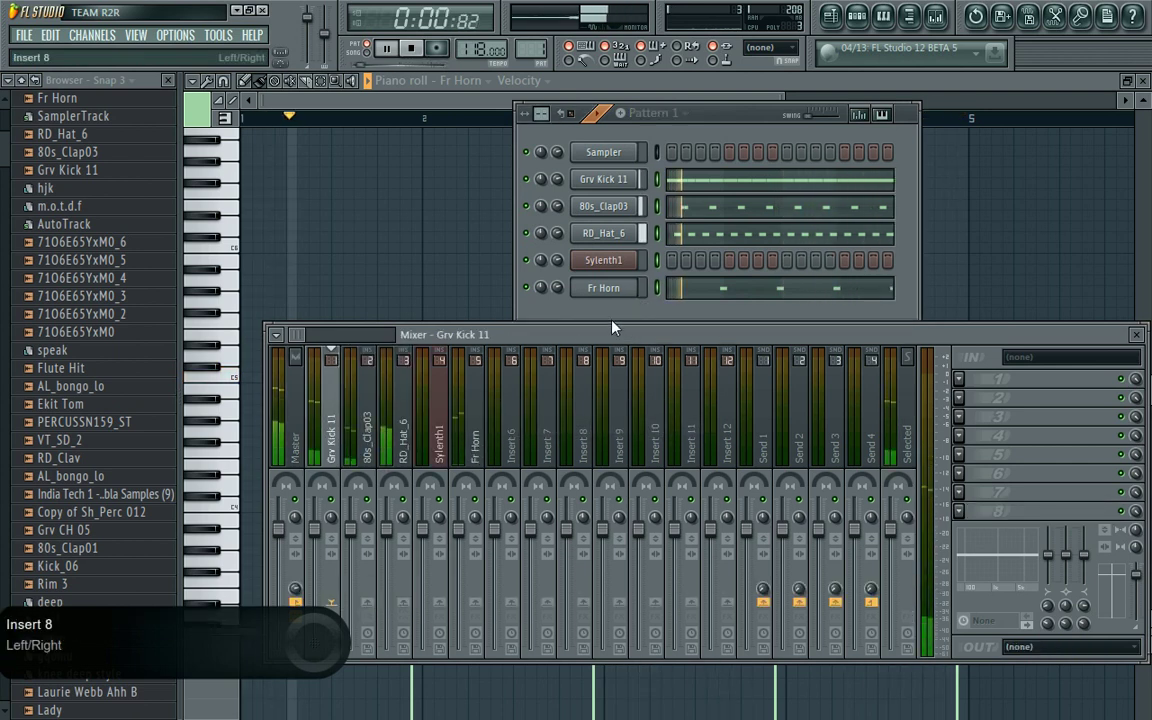
Step: Give the Fr Horn channel the ping pong echo preset with 7 echoes, adjust its echo feedback and stop playback
left_click(604, 288)
left_click(672, 150)
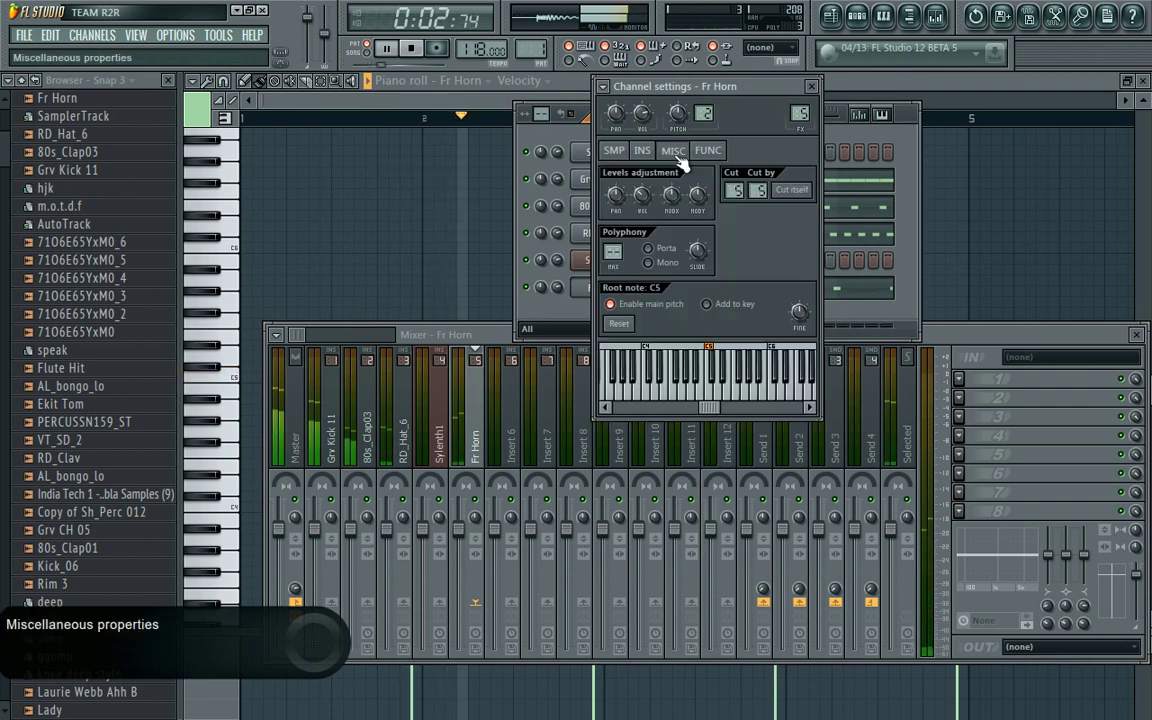
left_click(708, 150)
left_click_drag(640, 198, 640, 185)
left_click(606, 173)
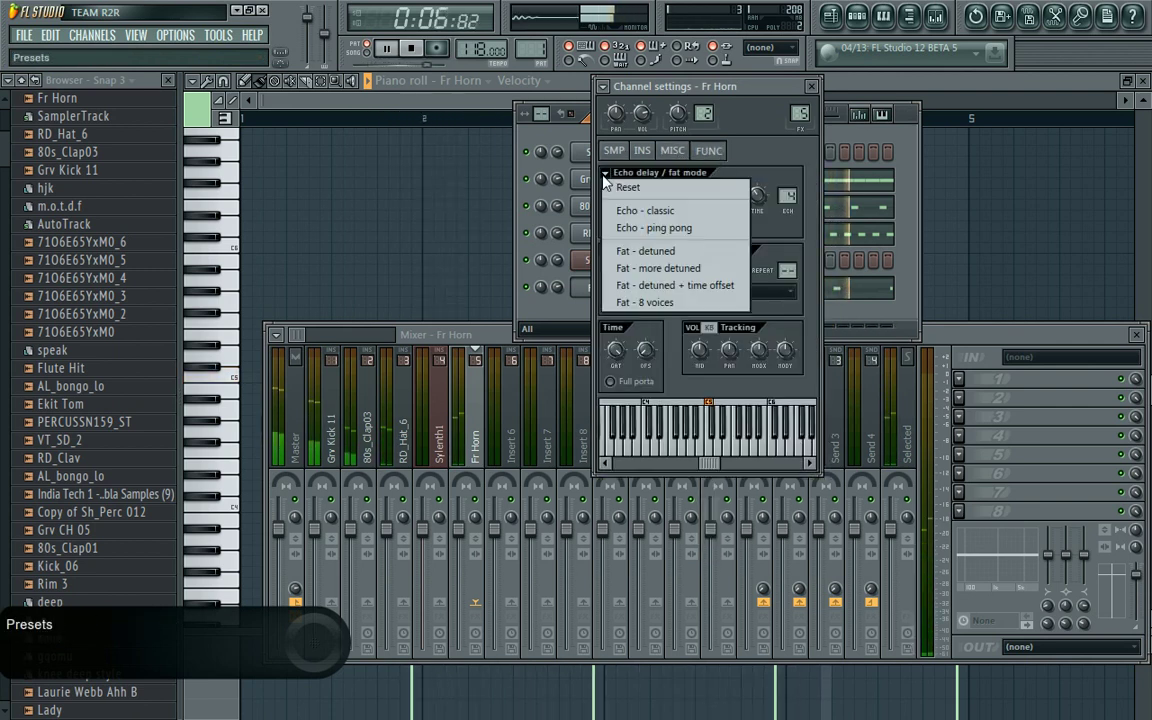
left_click(637, 228)
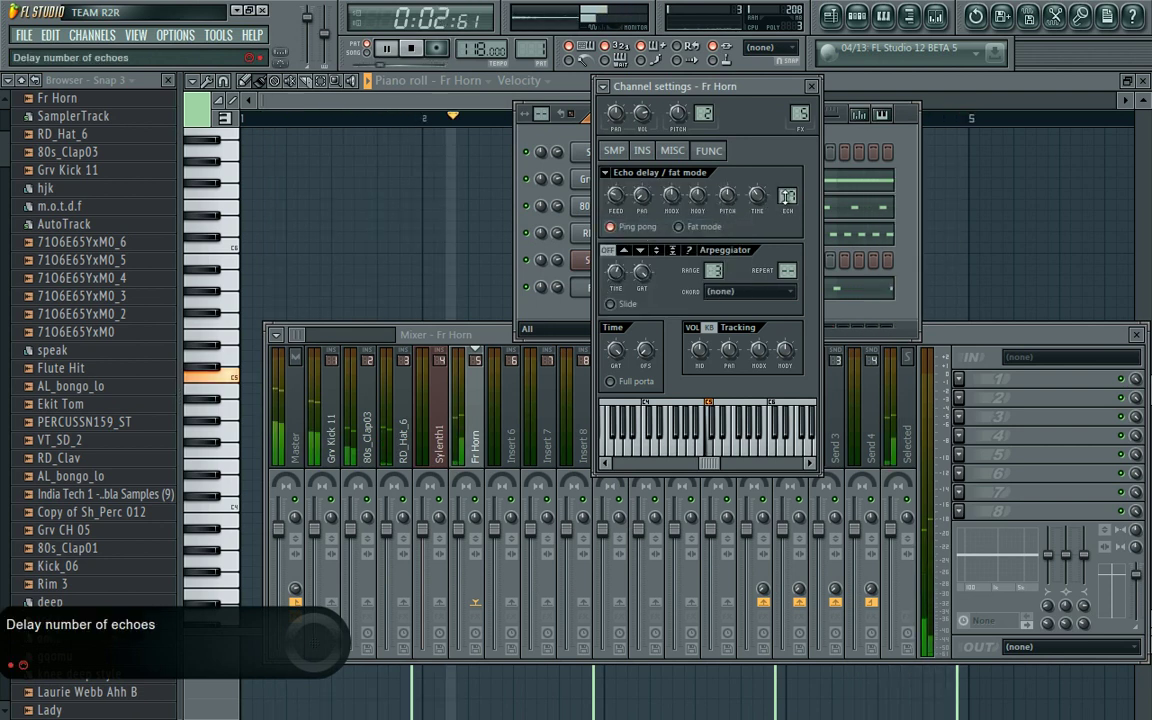
left_click_drag(616, 196, 616, 192)
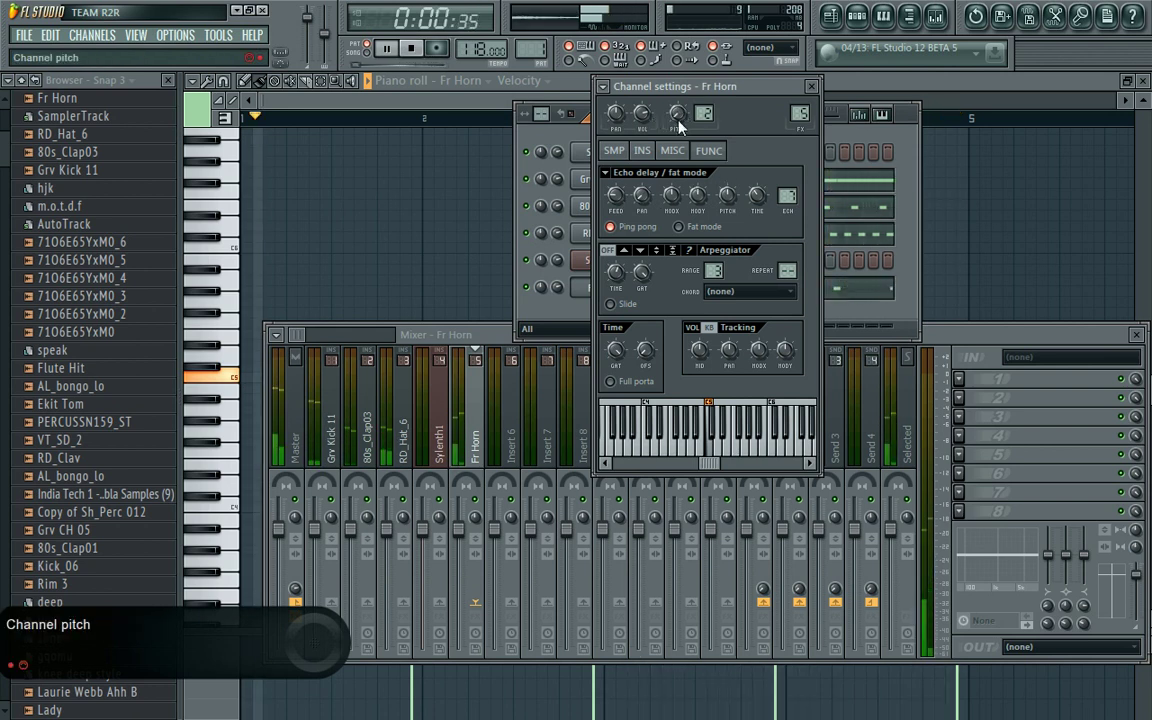
key("space")
Step: Bring up the step sequencer and open the Sylenth1 channel's plugin interface
left_click(572, 137)
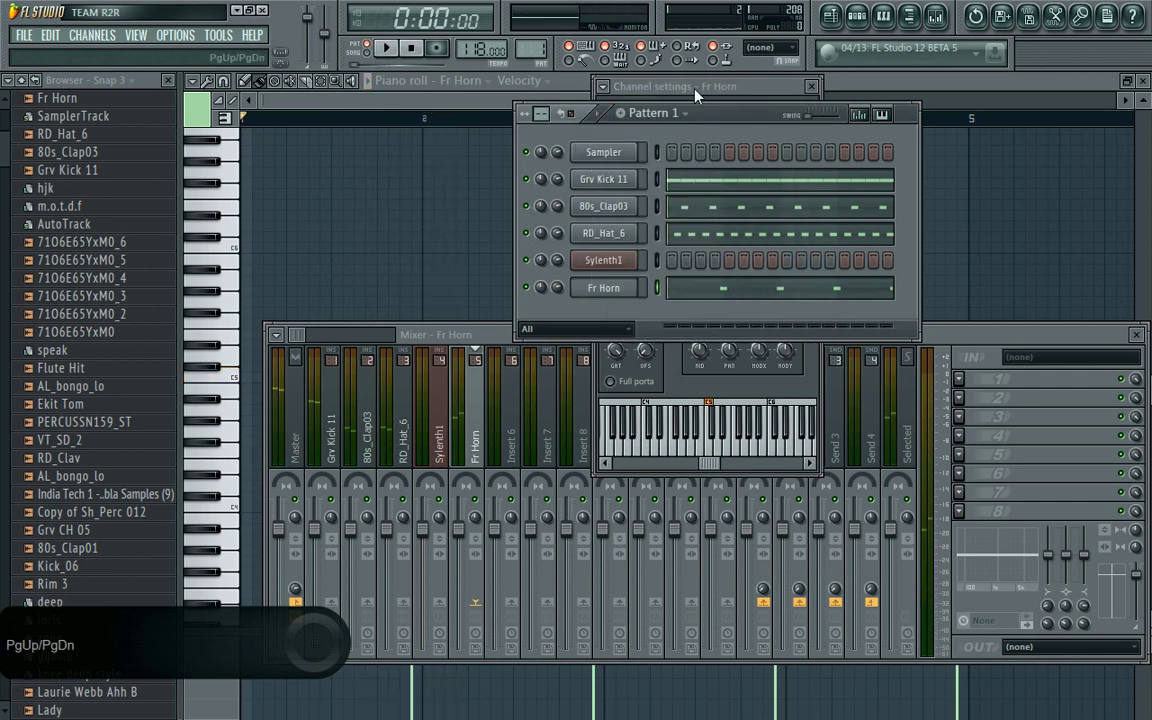
left_click(613, 264)
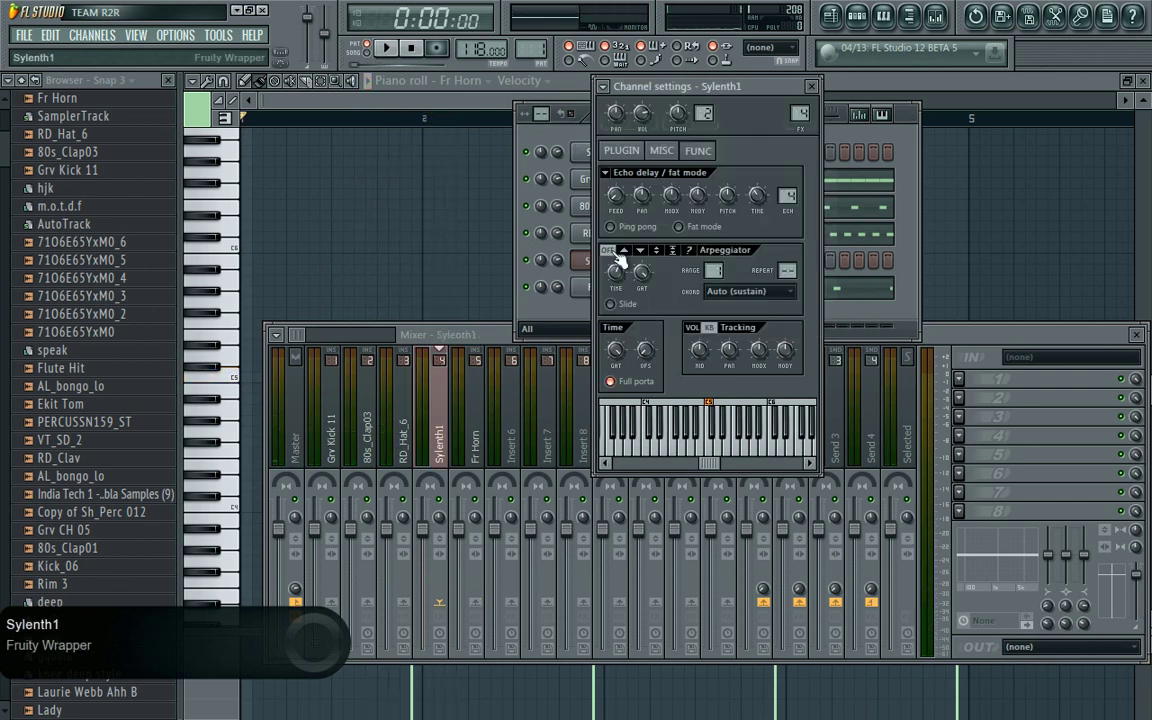
left_click(620, 152)
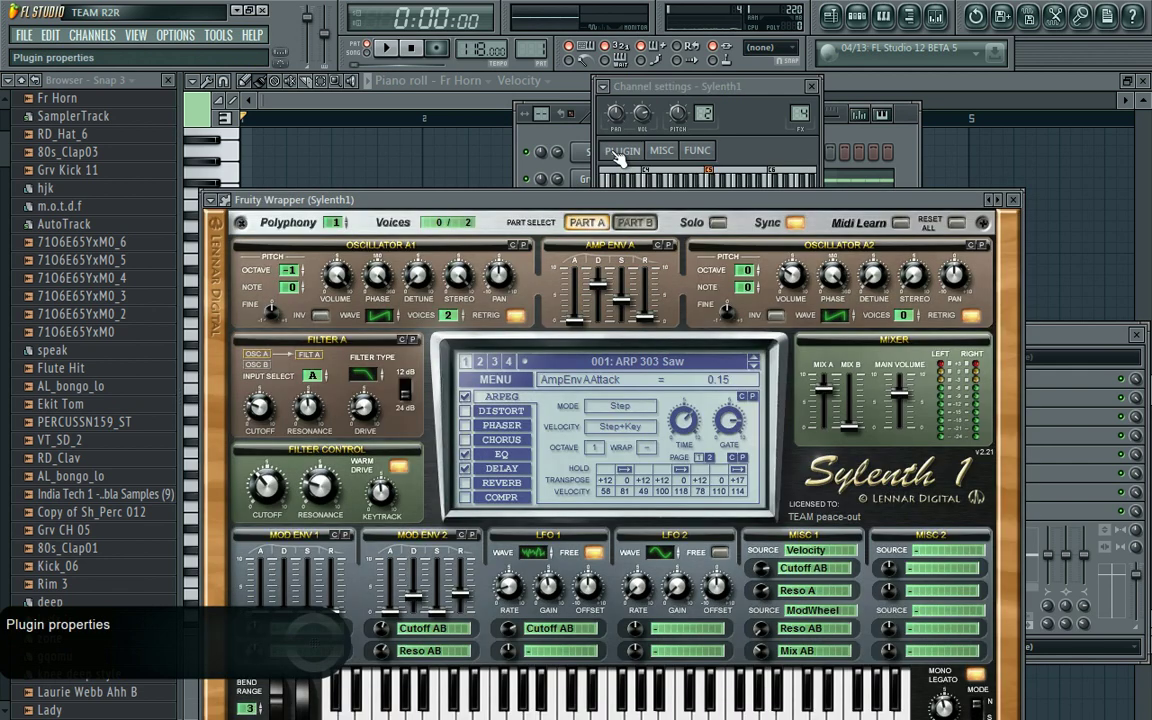
Step: Show the recording toolbar of Microsoft Expression Encoder Screen Capture from the system tray
key("super")
left_click(975, 706)
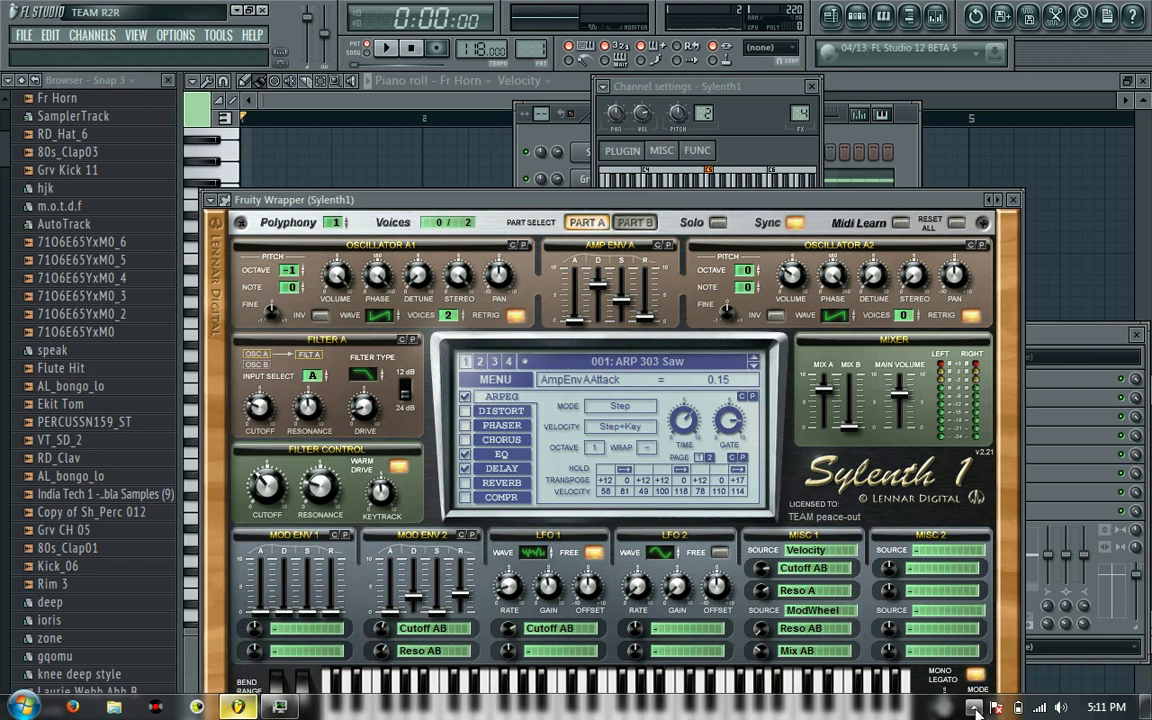
right_click(1000, 590)
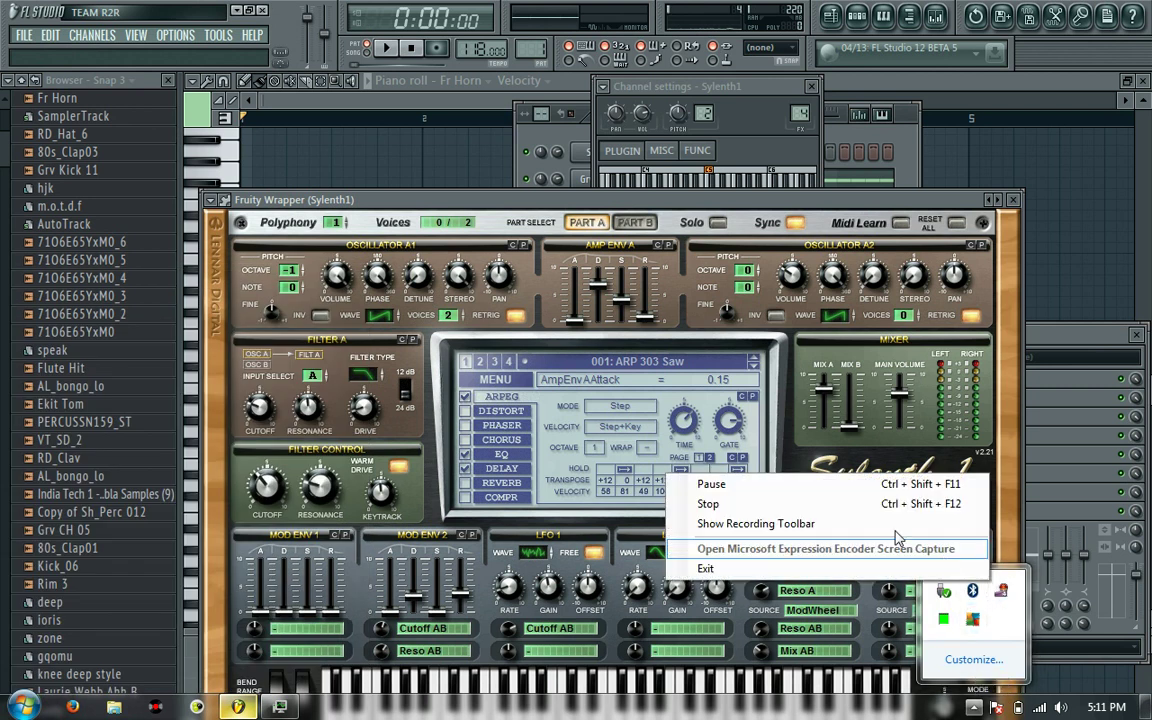
left_click(890, 530)
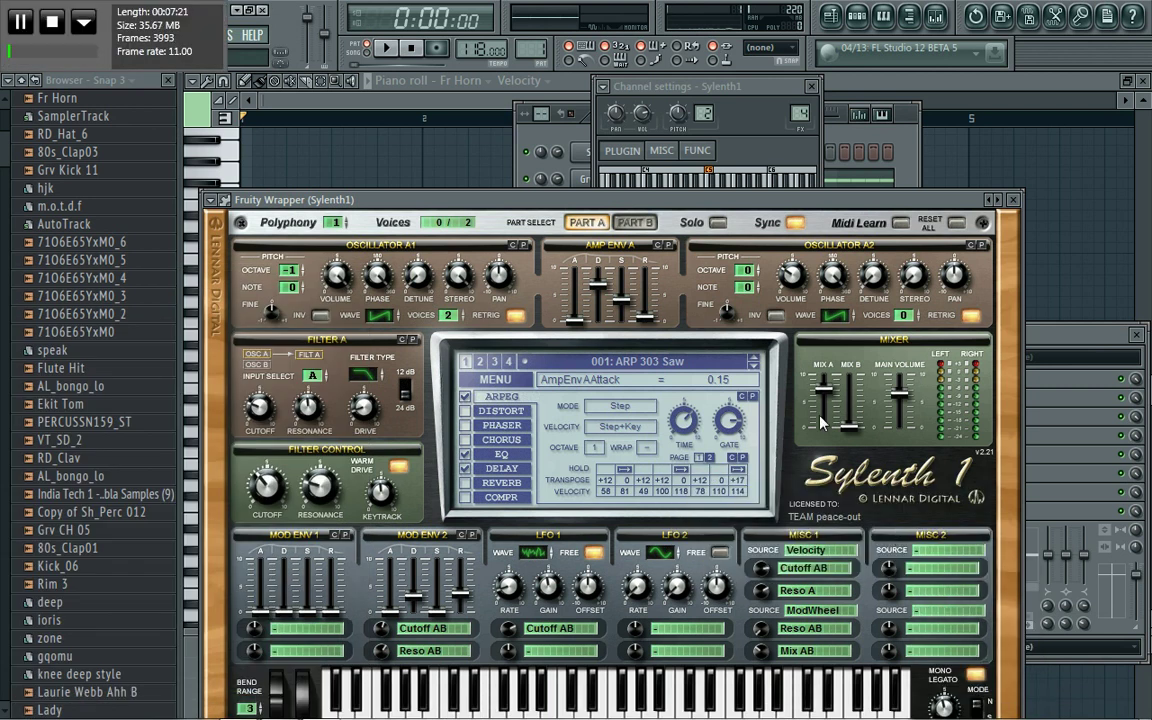
Step: Load the ARP TranceMania preset in Sylenth1 and move the plugin window up so its keyboard is fully visible
left_click(682, 133)
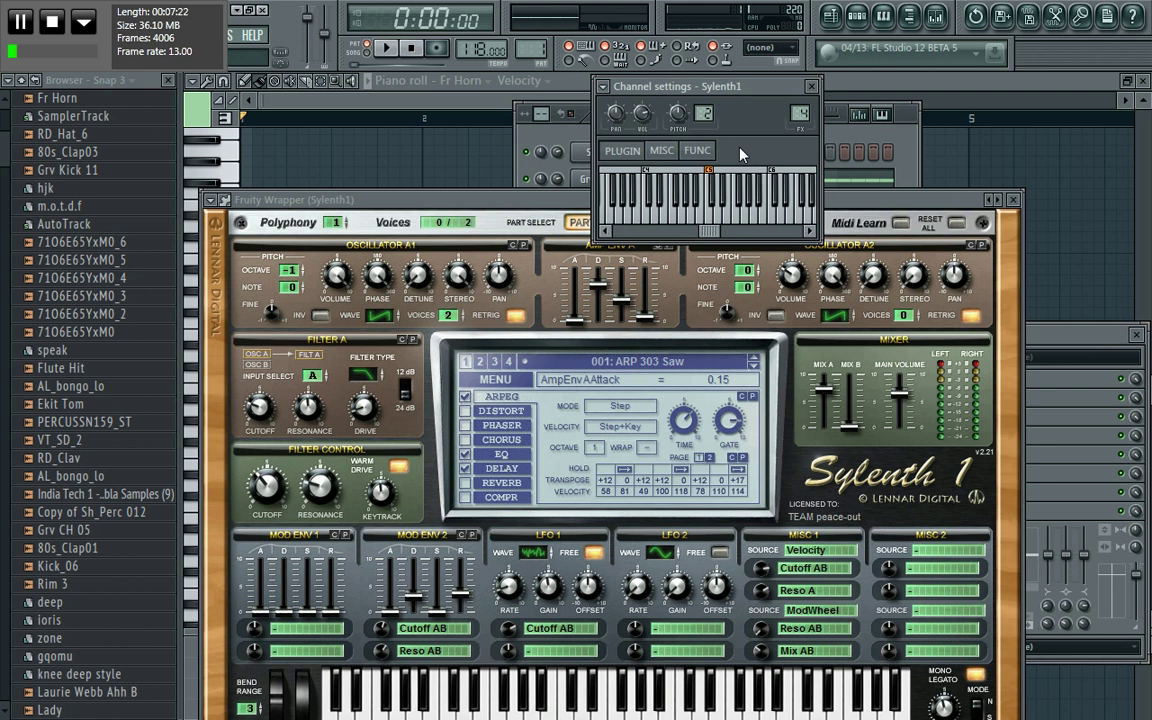
left_click(662, 152)
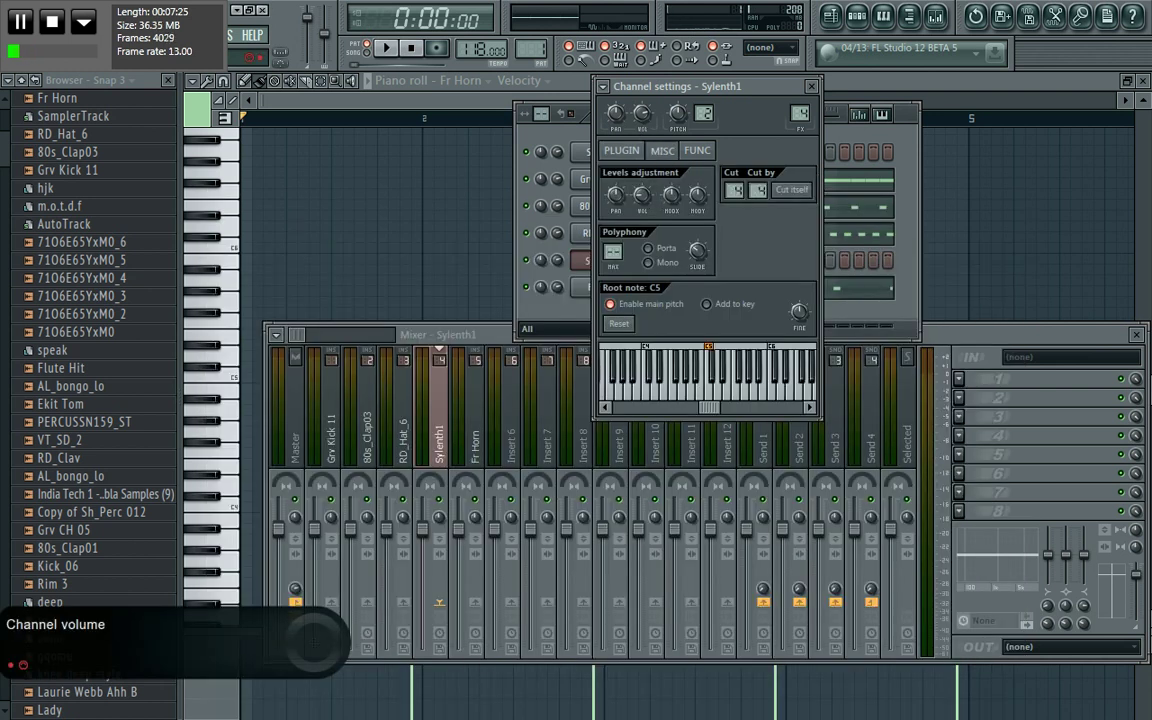
left_click(621, 150)
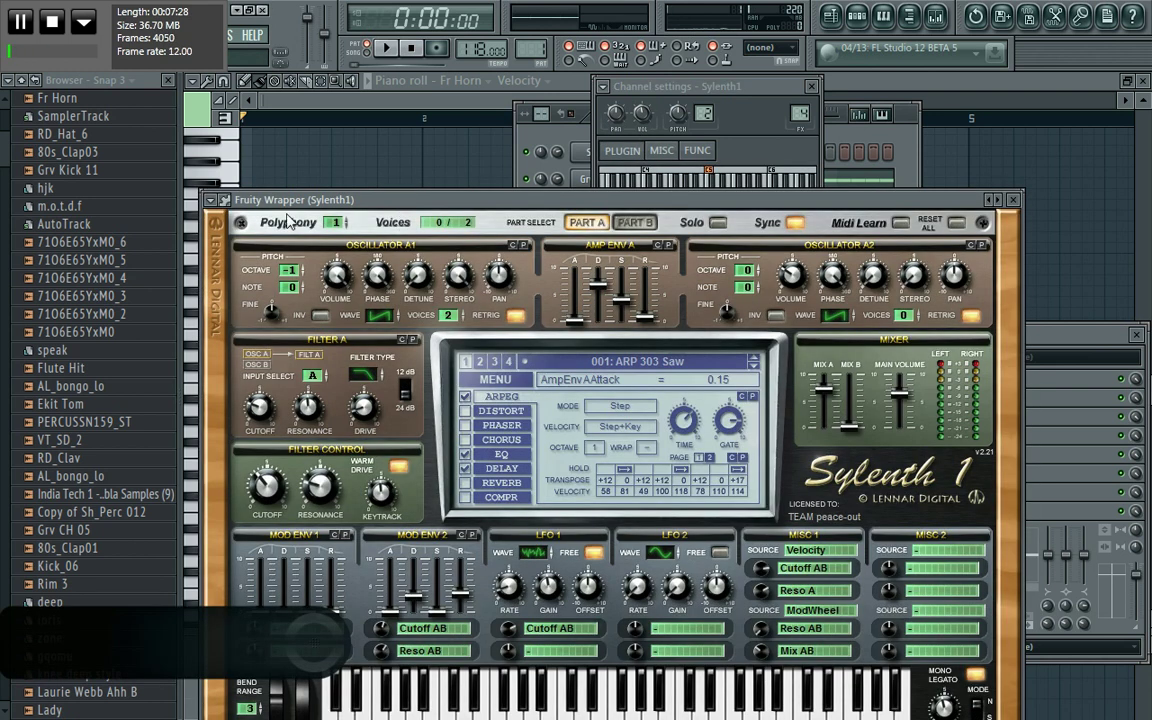
left_click(210, 199)
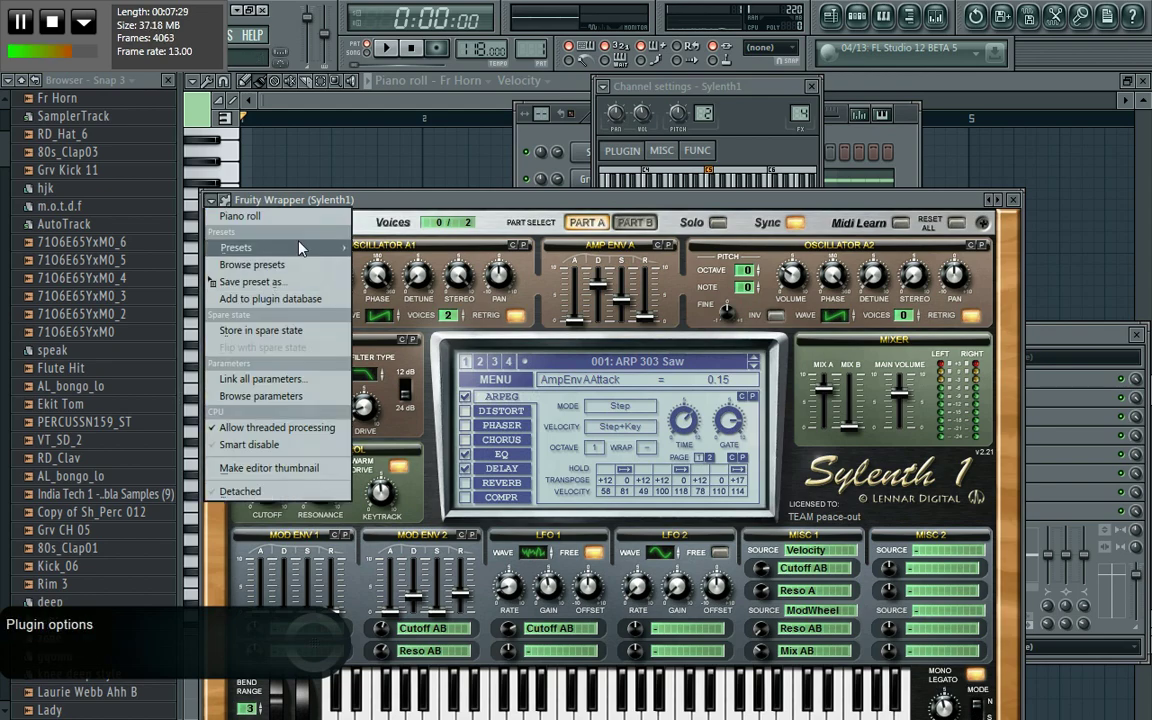
mouse_move(300, 246)
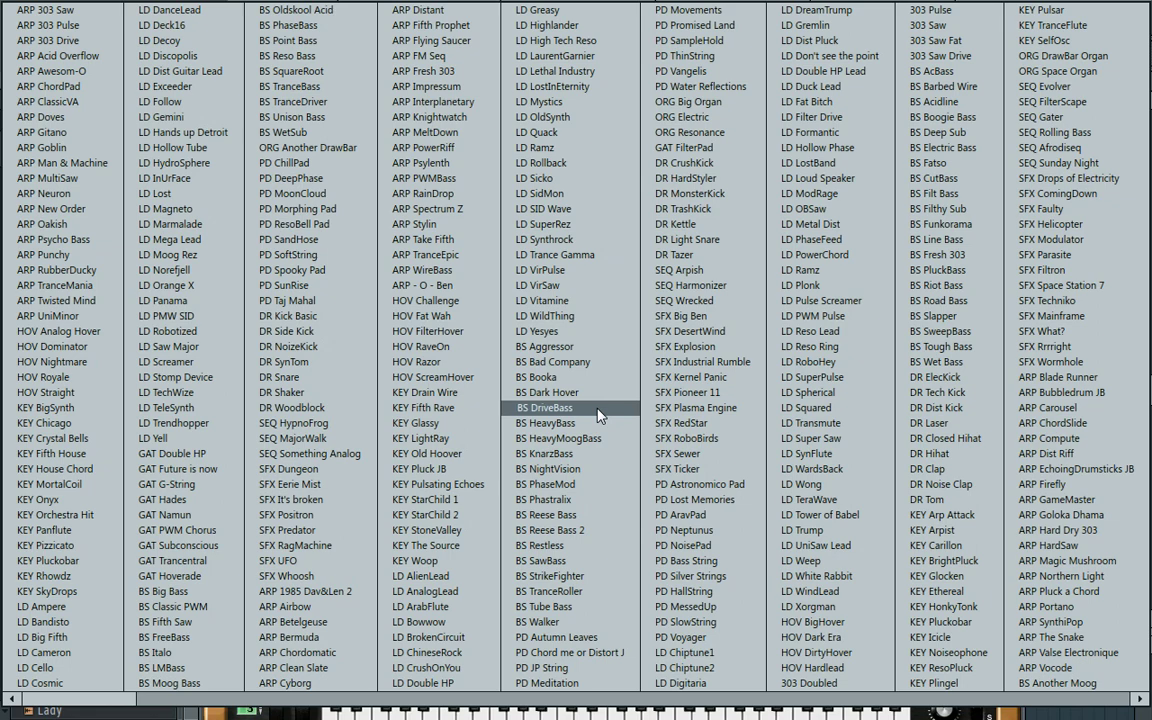
left_click(95, 289)
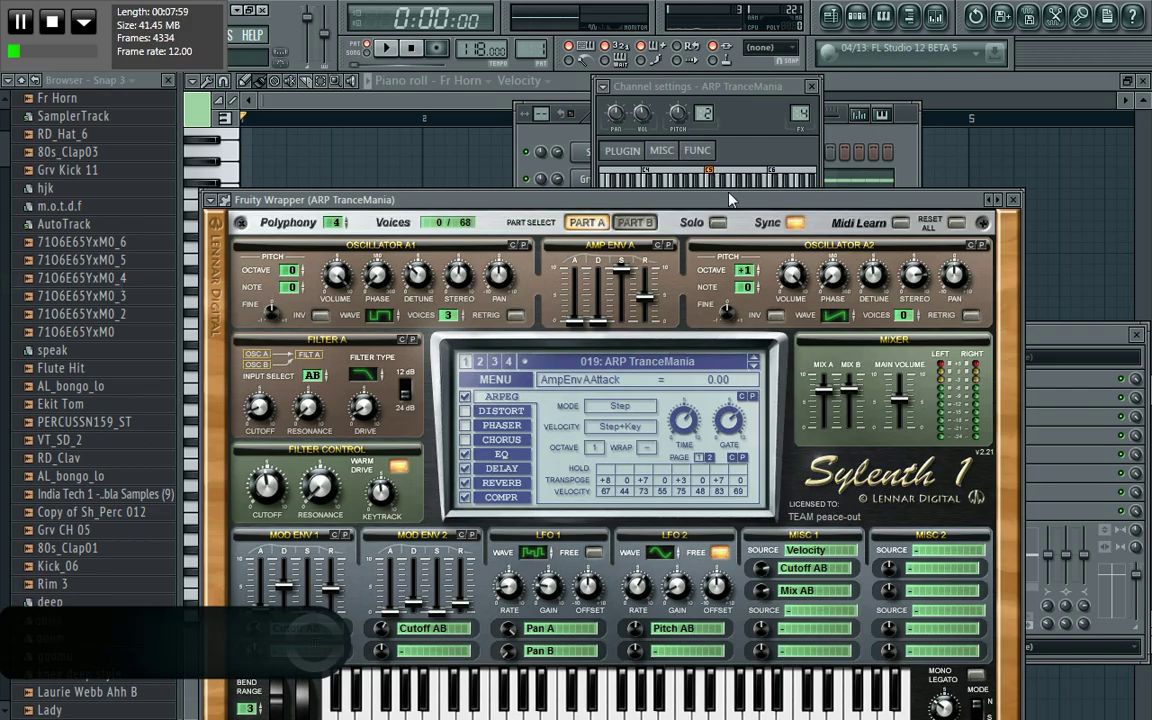
left_click_drag(730, 199, 705, 95)
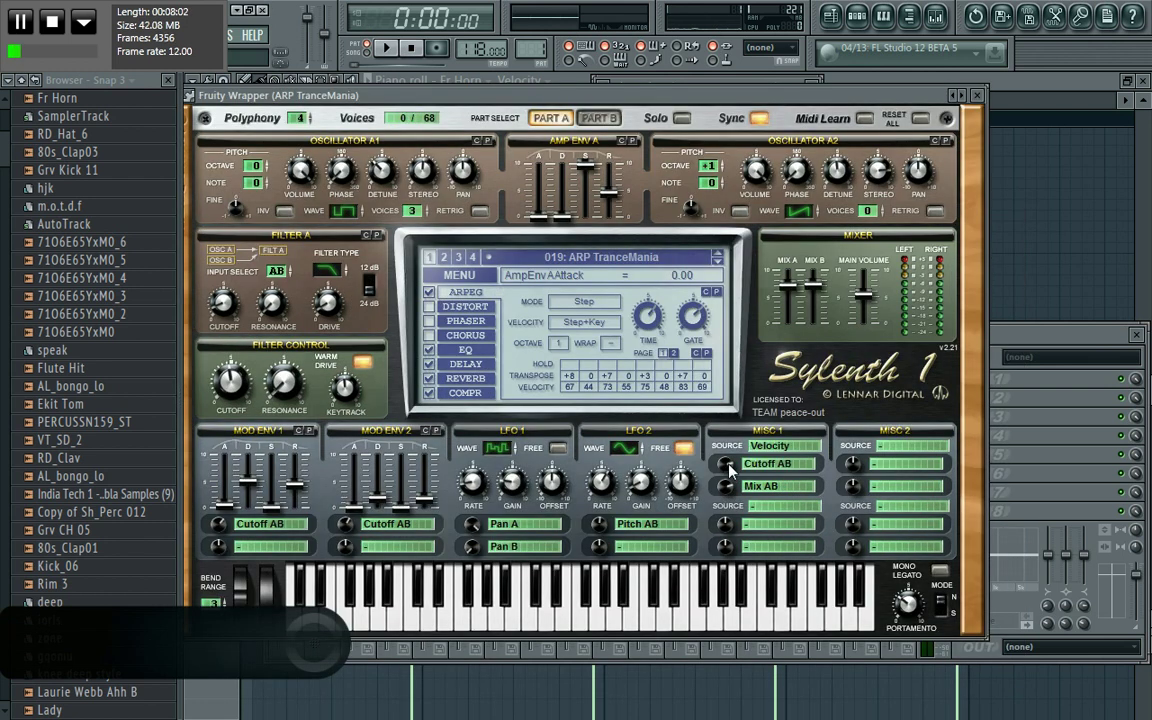
Step: Set the Misc 1 velocity amount for Cutoff AB to about 1.64, audition notes and reposition the plugin window
left_click_drag(730, 470, 742, 522)
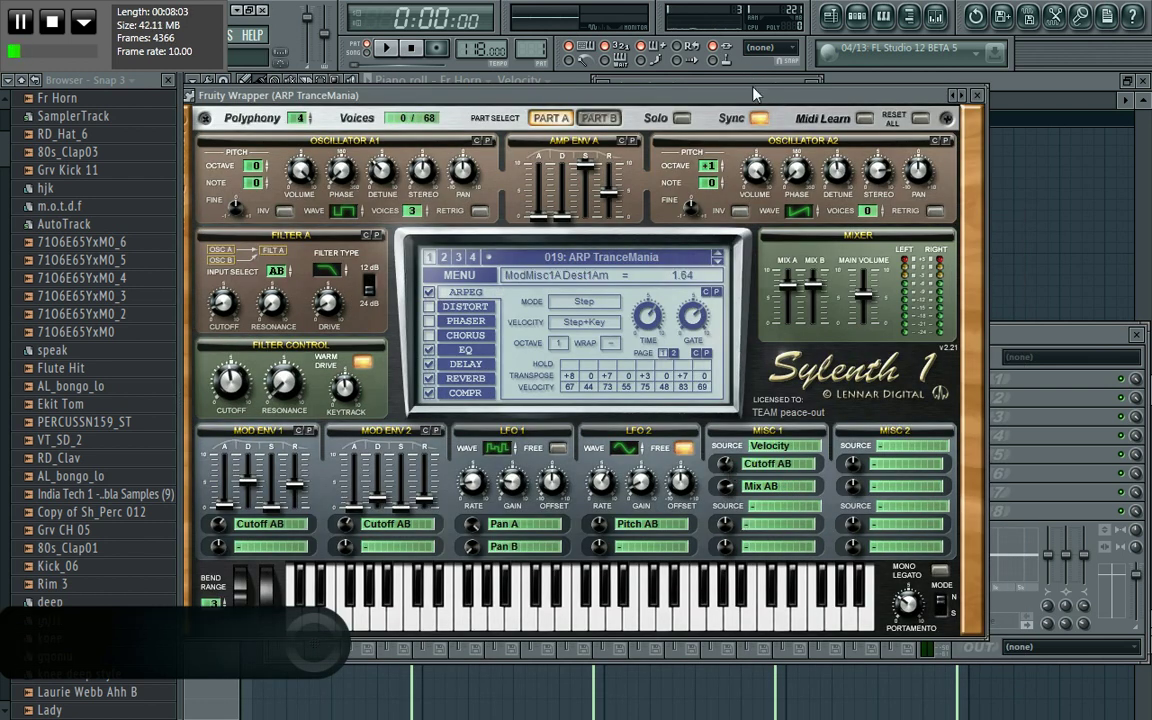
key("q")
key("q")
key("c")
left_click_drag(748, 98, 798, 91)
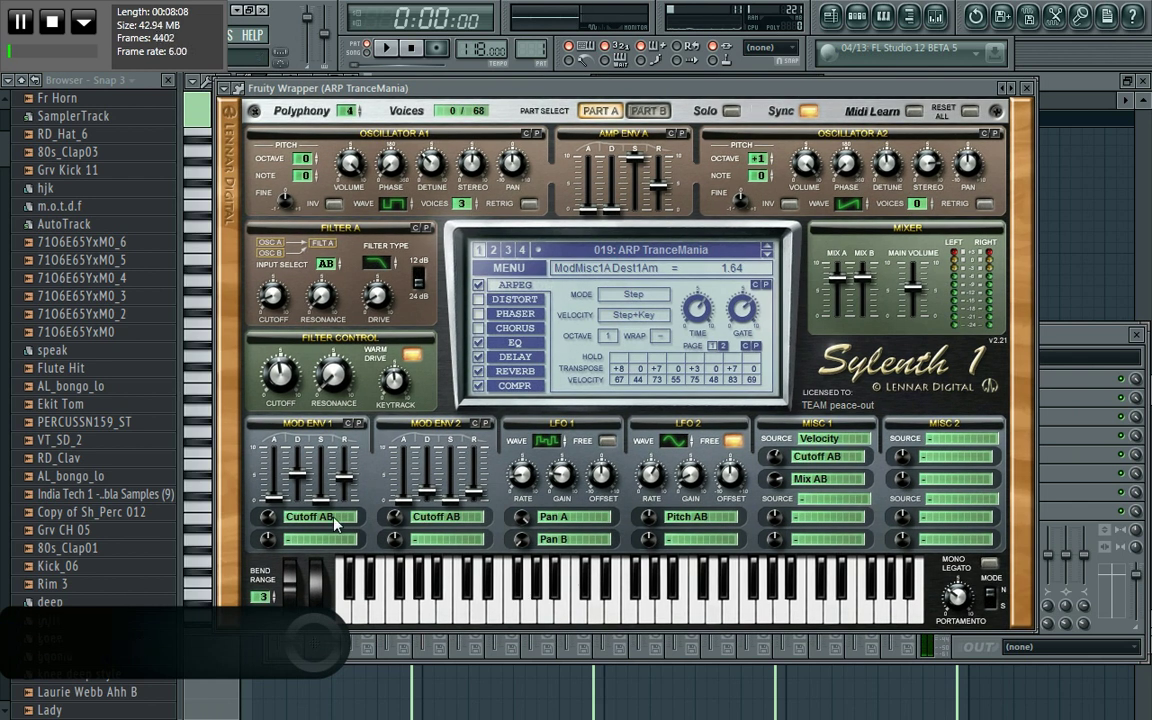
Step: Set the Cutoff AB amounts to about 0.32 in Mod Env 1 and 4.98 in Misc 1, auditioning notes
mouse_move(268, 517)
left_mouse_down()
mouse_move(266, 499)
mouse_move(270, 538)
left_mouse_up()
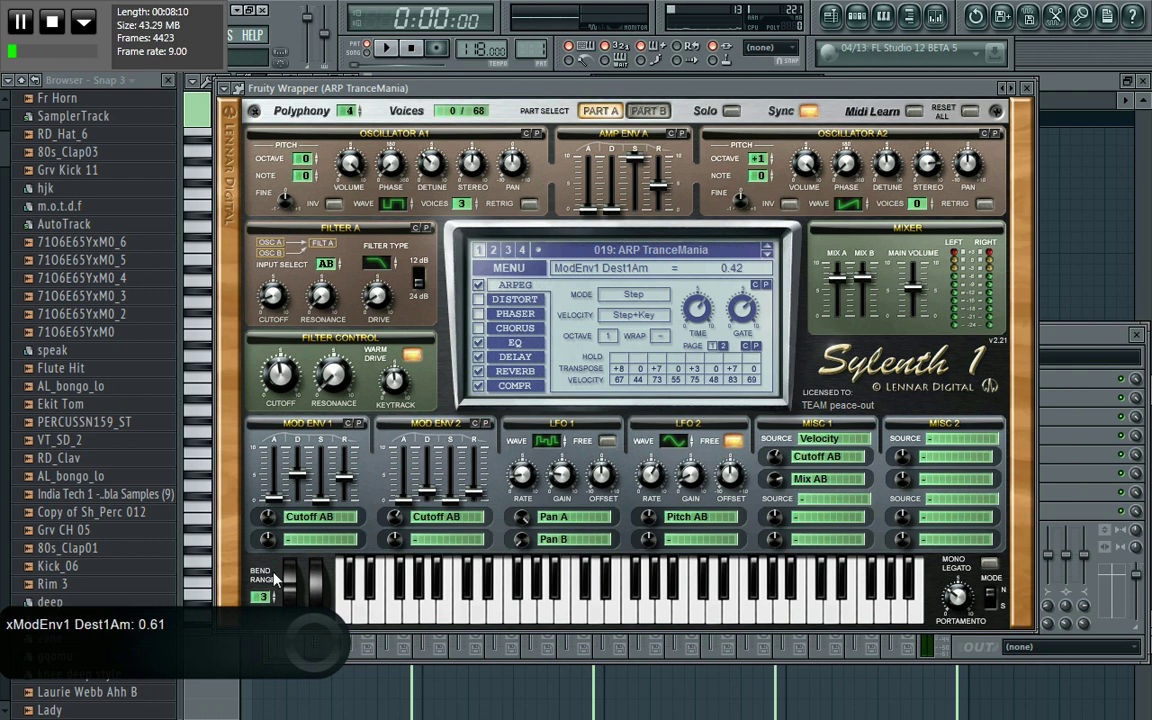
key("x")
key("c")
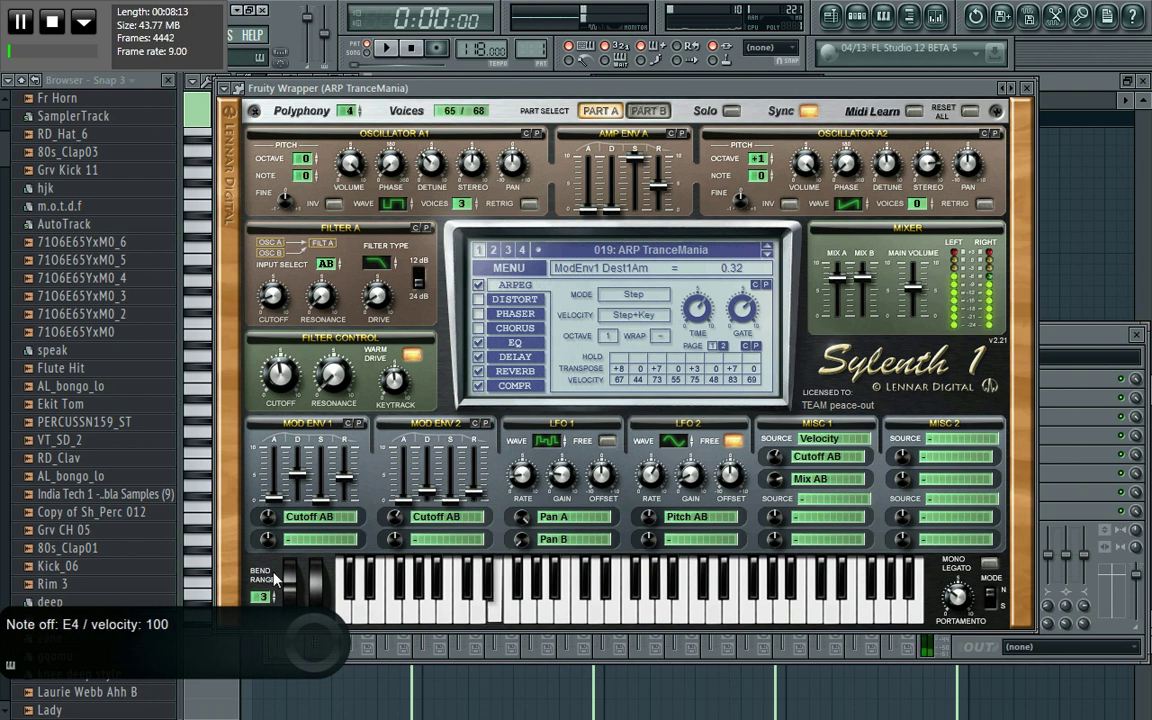
left_click_drag(775, 462, 770, 435)
key("q")
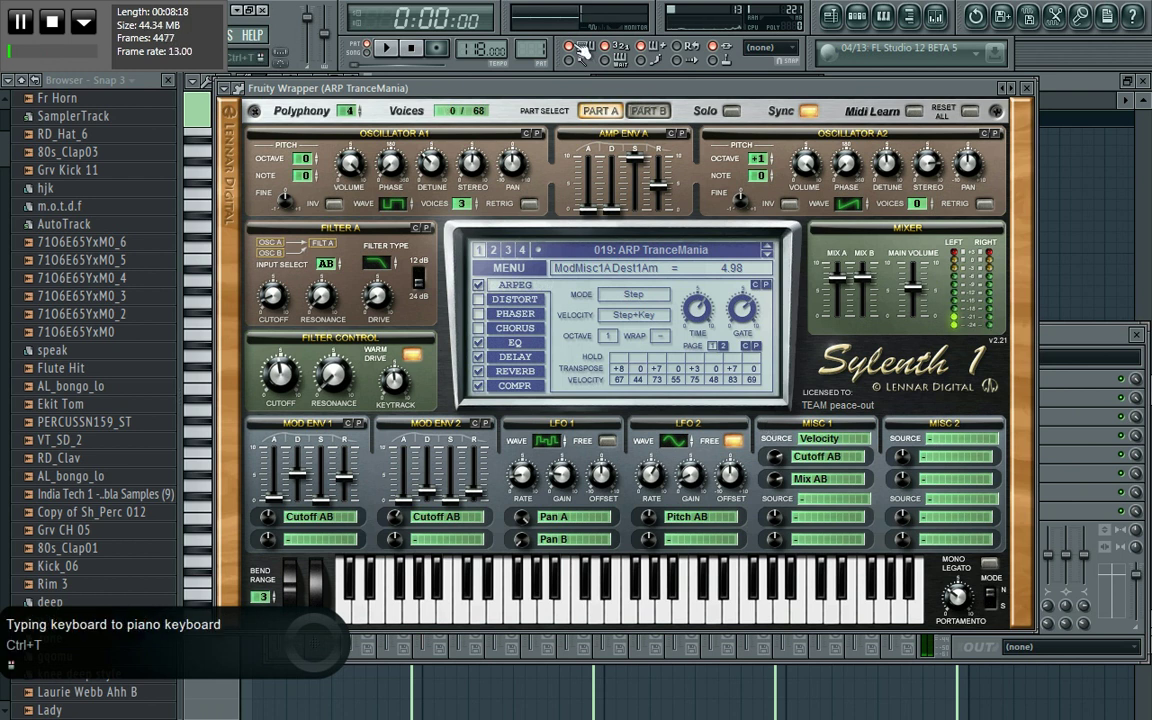
Step: Move the plugin window down, play the pattern, audition the ARP TranceMania channel over it and return to the step sequencer
left_click_drag(642, 97, 660, 304)
key("space")
left_click(609, 263)
left_click(609, 263)
left_click(643, 118)
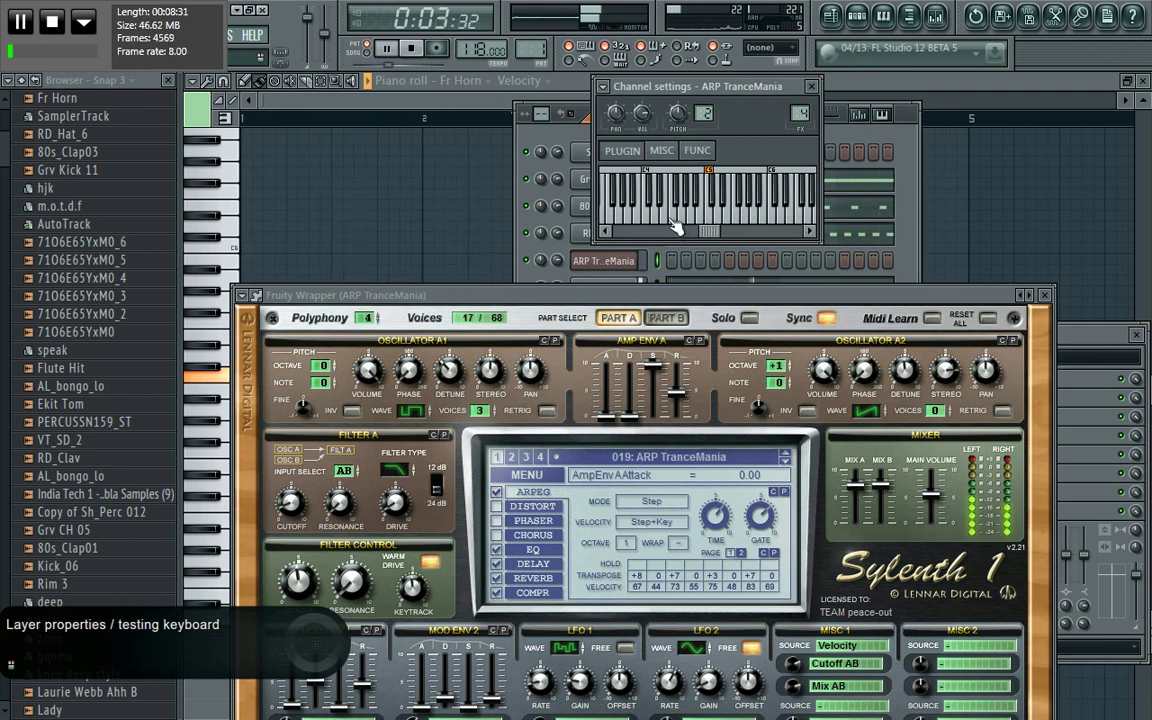
left_click(833, 125)
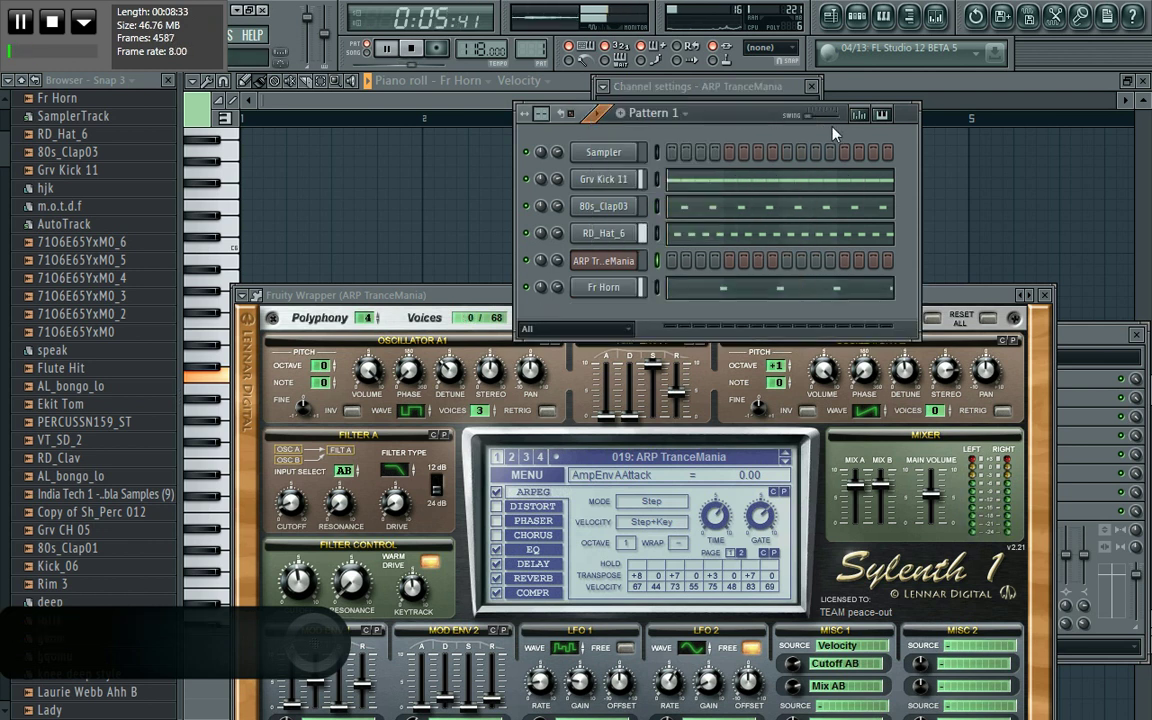
Step: Open the ARP TranceMania piano roll and, during playback, place short F5 and C5 notes on beats 2.5 and 4 of bars 1 and 2
key("space")
right_click(614, 262)
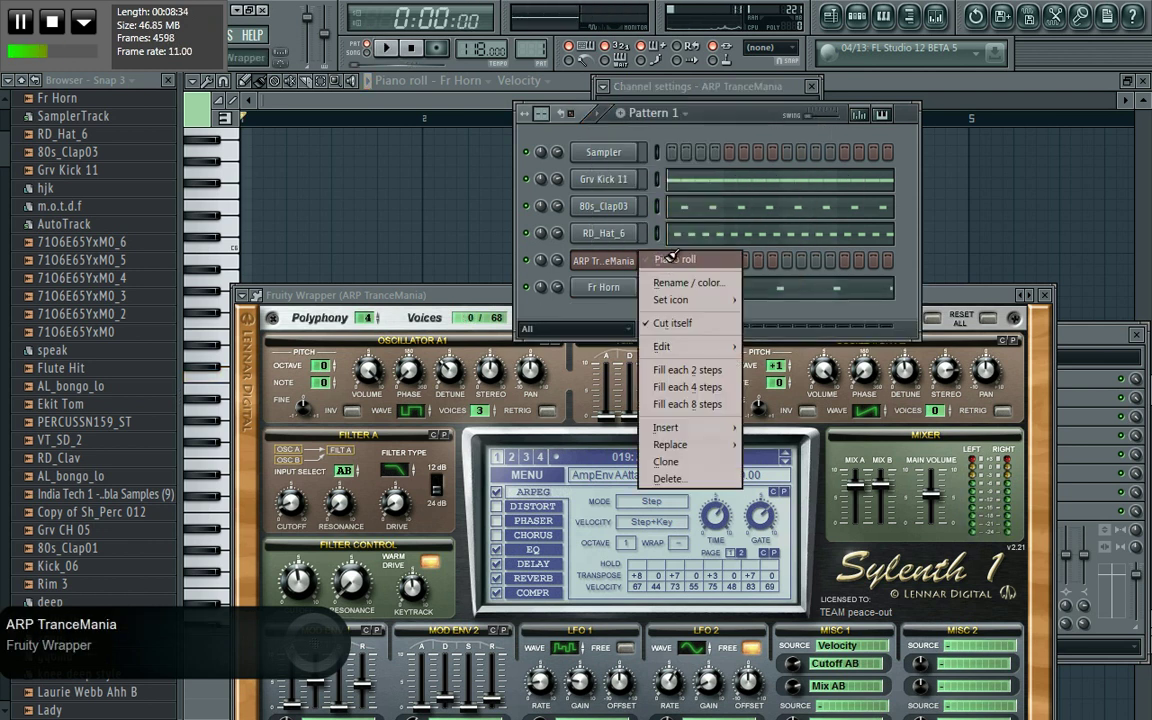
left_click(675, 259)
left_click_drag(536, 104, 962, 110)
key("space")
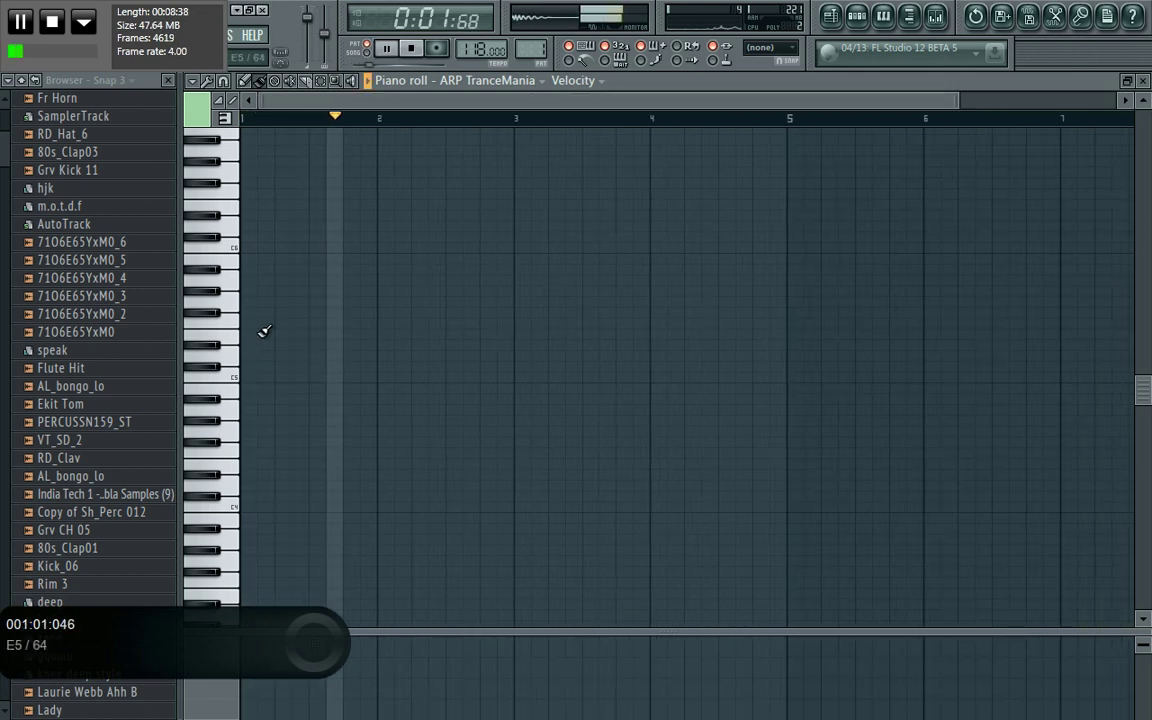
left_click(294, 323)
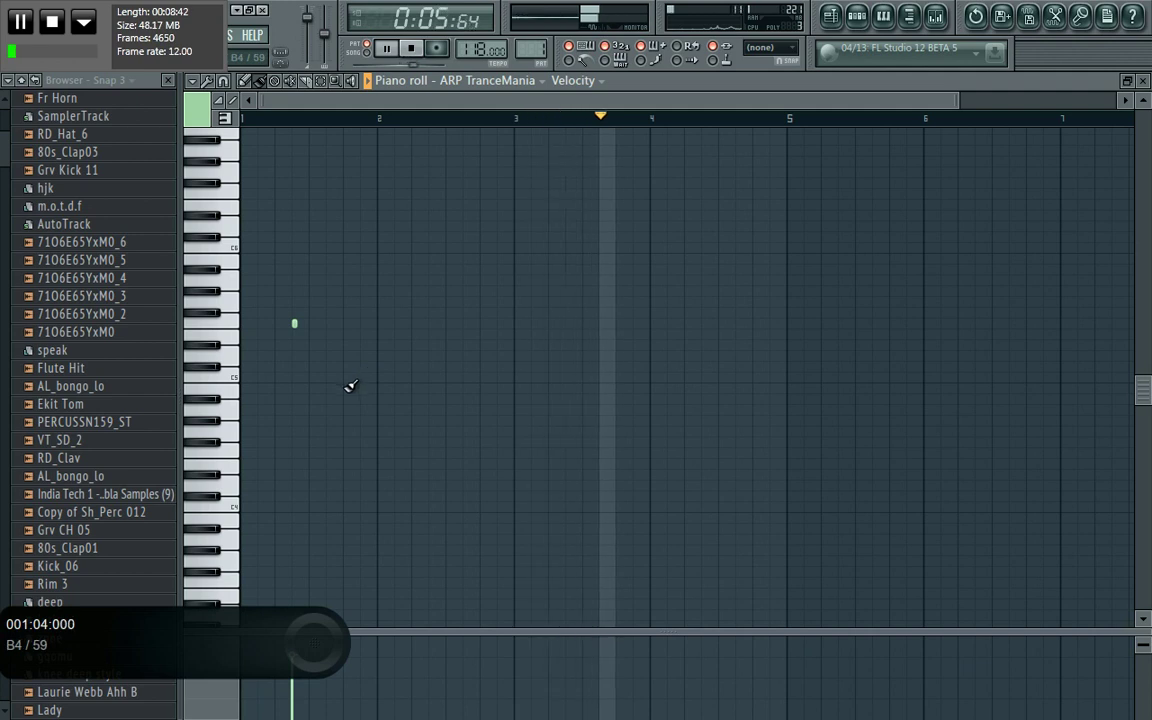
left_click(345, 377)
left_click(435, 322)
left_click(482, 379)
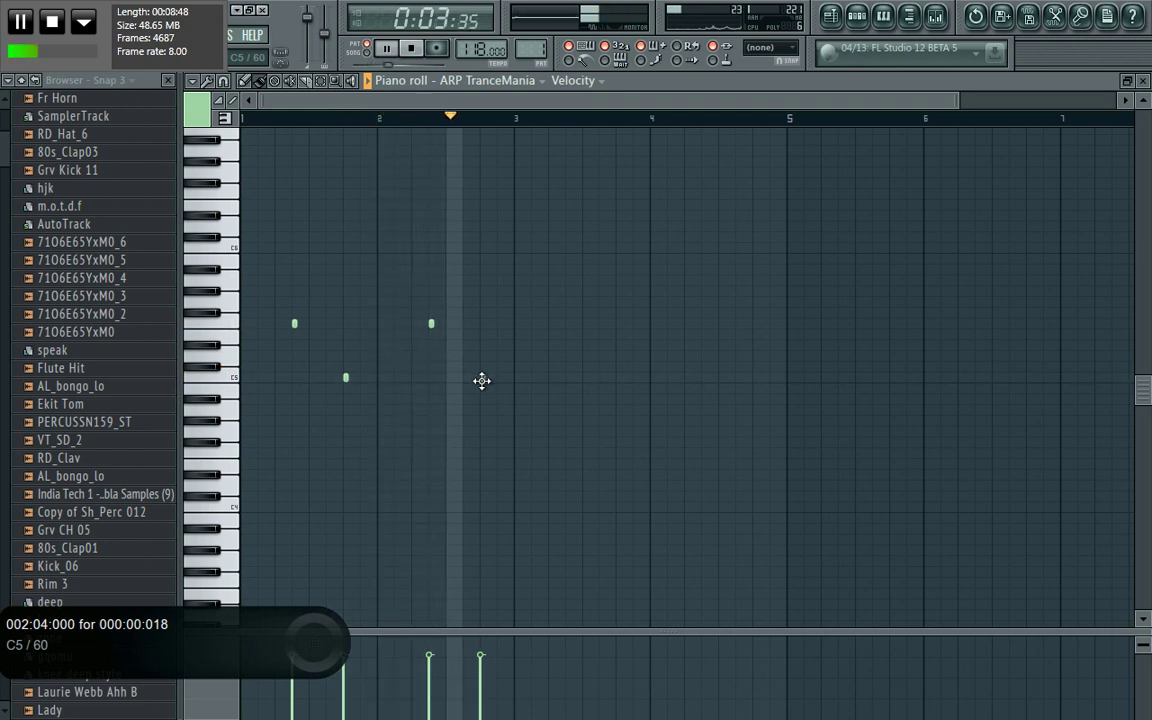
Step: Change the two bar 2 notes to C5 and F4, trying F5 for the second, and stop playback
left_click(435, 380)
left_click(482, 323)
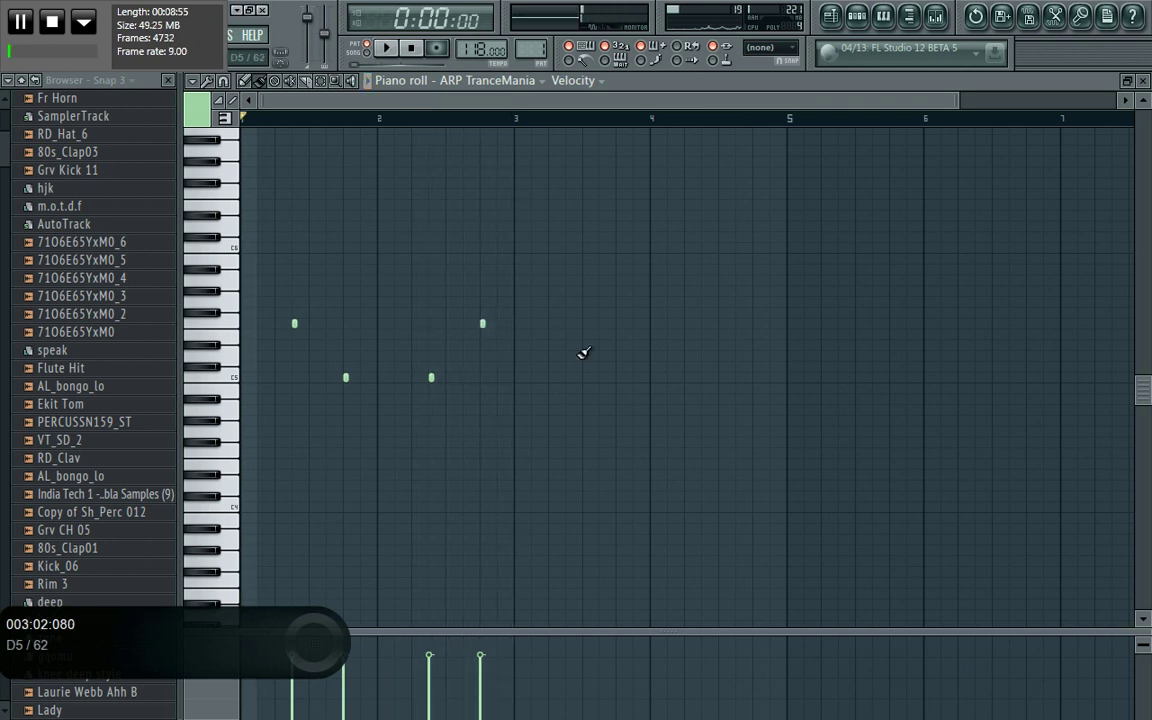
right_click(482, 323)
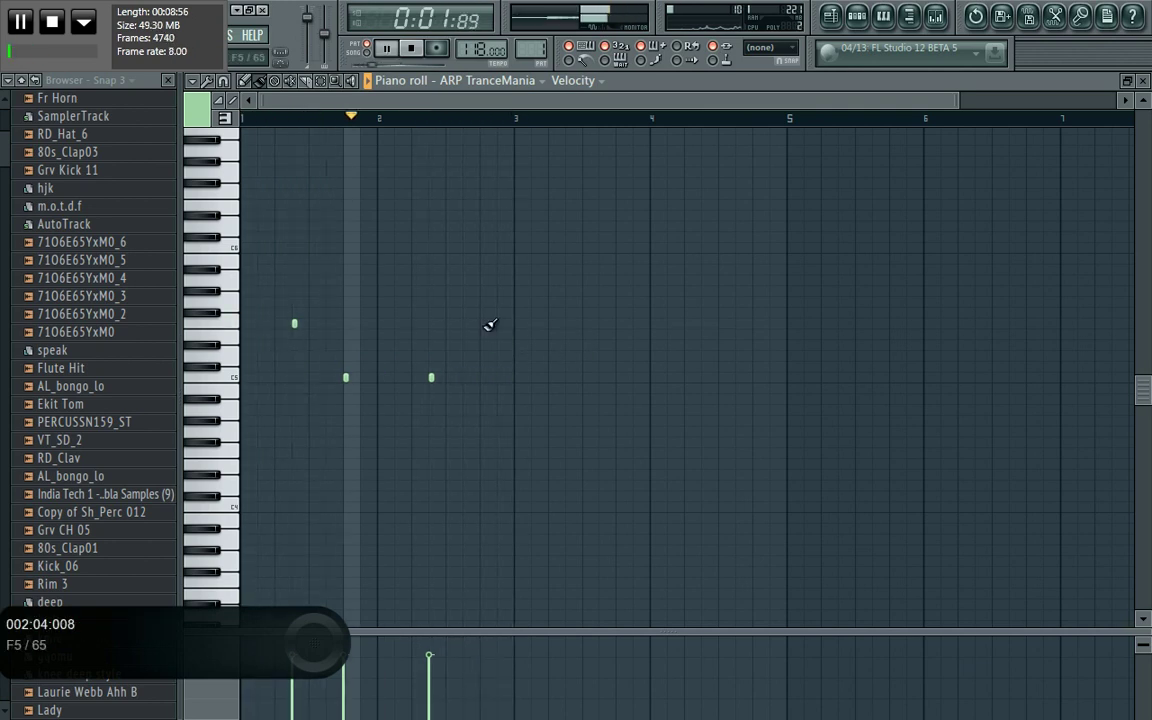
left_click(484, 451)
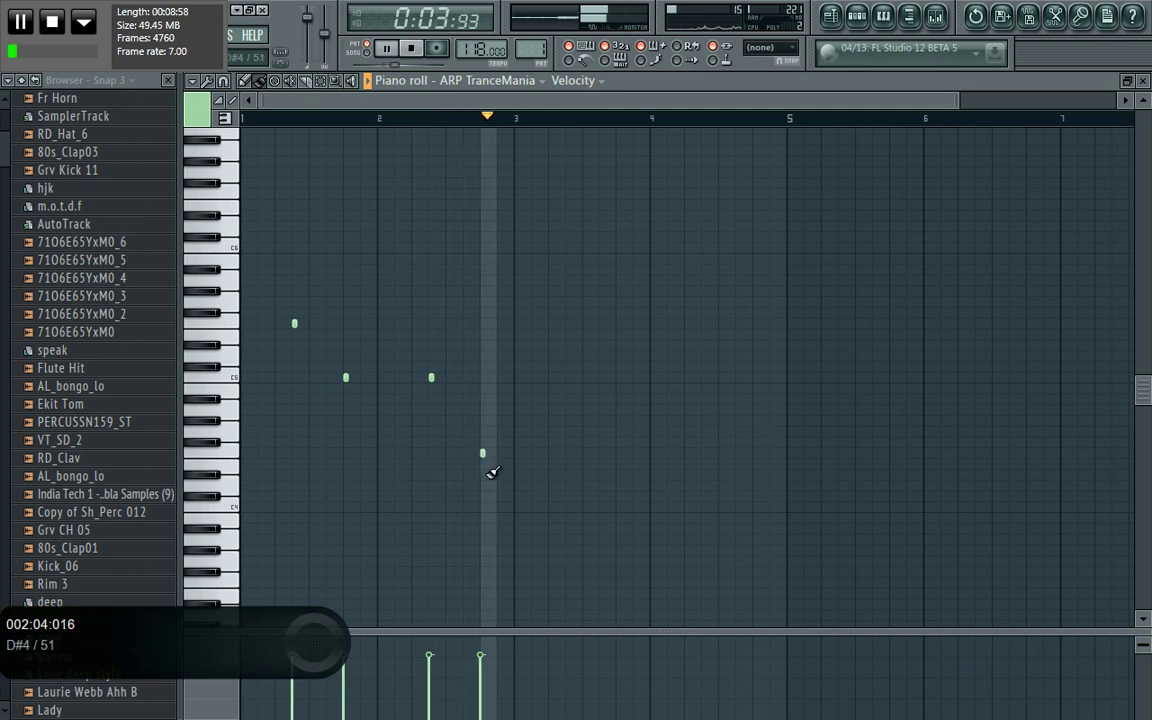
key("space")
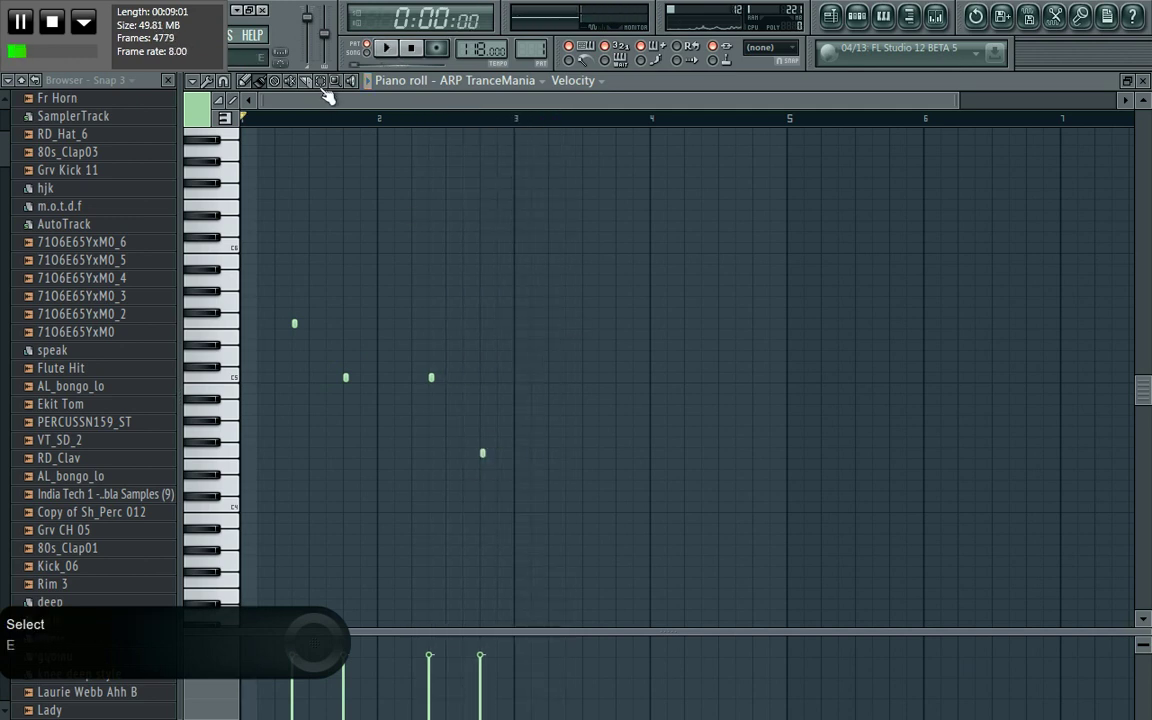
Step: Duplicate the four arp notes from bars 1 and 2 into bars 3 and 4 at the same pitches
left_click_drag(565, 487, 246, 212)
key("ctrl+c")
key("ctrl+v")
key("shift+Right")
key("shift+Right")
key("shift+Right")
key("shift+Right")
key("shift+Right")
key("shift+Right")
key("shift+Right")
key("shift+Right")
key("shift+Right")
key("shift+Right")
key("shift+Right")
key("shift+Right")
key("shift+Right")
key("shift+Right")
key("shift+Right")
key("shift+Right")
key("shift+Right")
key("shift+Right")
key("shift+Right")
key("shift+Right")
key("shift+Right")
key("shift+Right")
key("shift+Right")
key("shift+Right")
key("shift+Right")
key("shift+Right")
key("shift+Right")
key("shift+Right")
key("shift+Right")
key("shift+Right")
key("shift+Right")
key("shift+Right")
key("shift+Right")
key("shift+Right")
key("shift+Right")
key("shift+Right")
key("shift+Right")
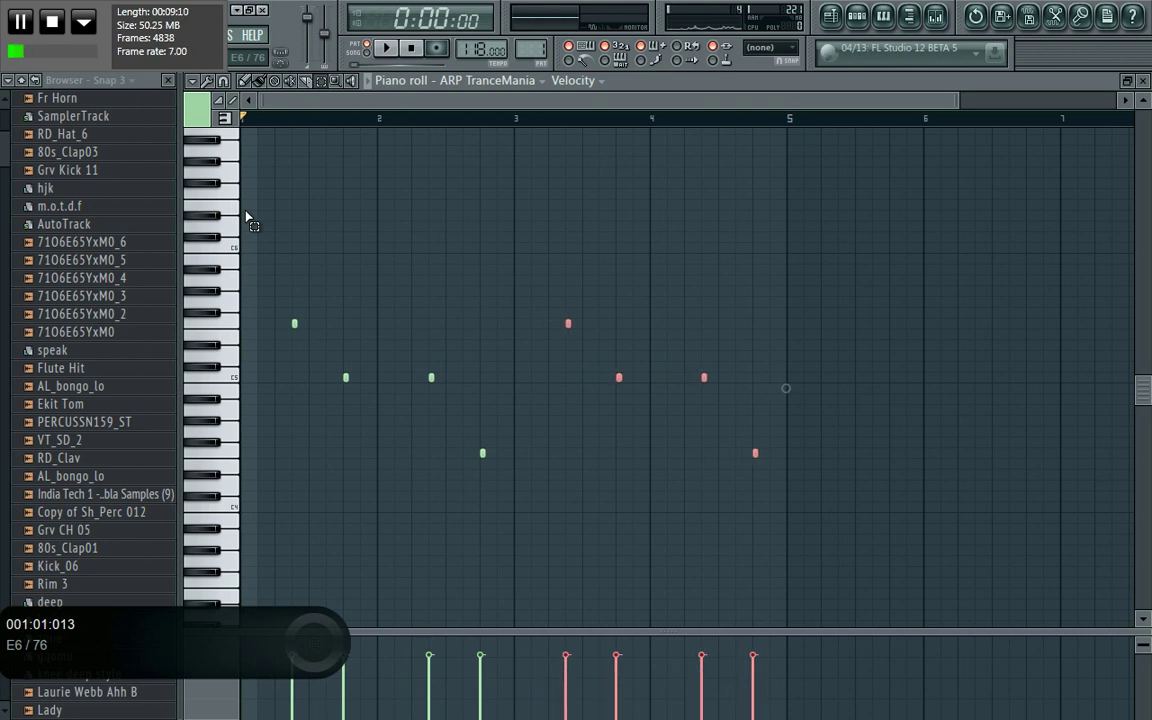
Step: Play the pattern, adjust the ARP TranceMania channel's volume under Levels adjustment and return to its plugin view
key("space")
left_click(862, 17)
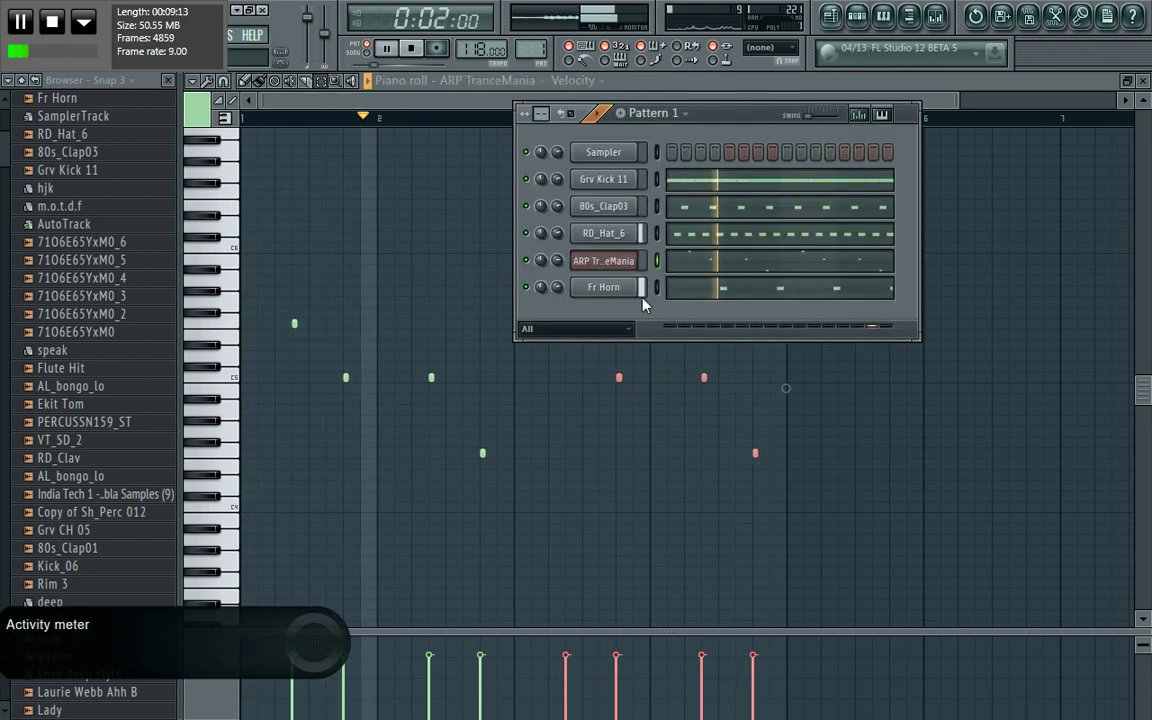
left_click(620, 275)
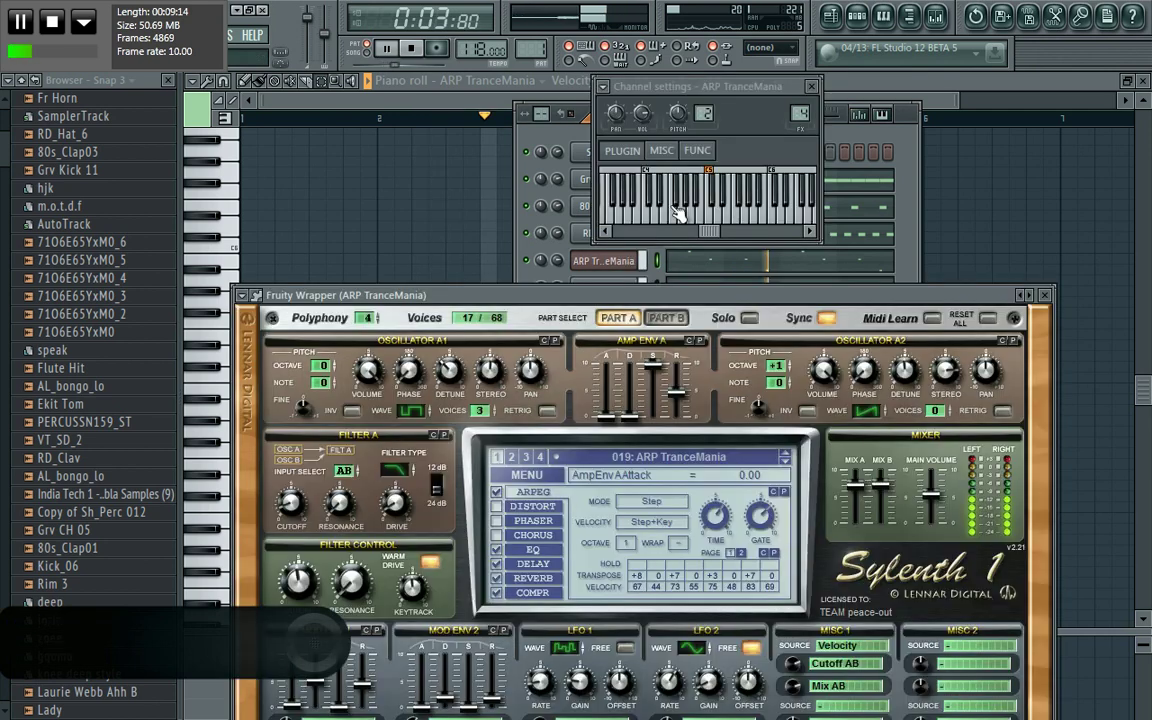
left_click(662, 150)
left_click_drag(645, 200, 631, 167)
left_click(621, 150)
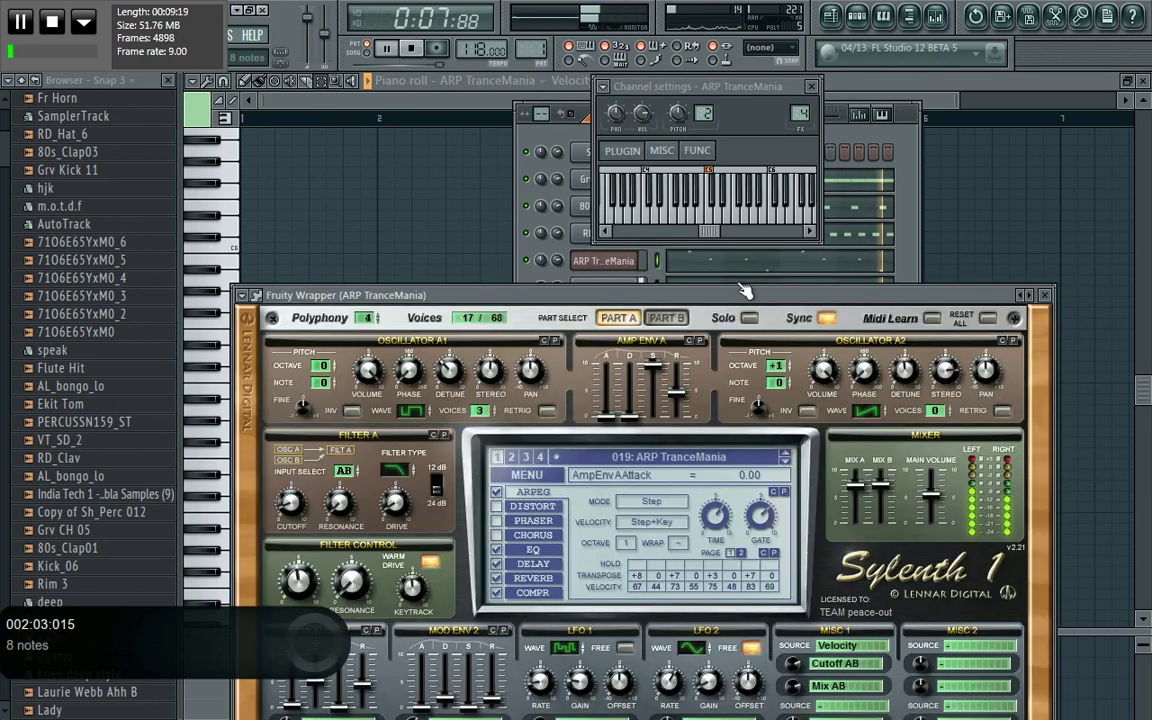
Step: Move the Sylenth1 window up and set the Cutoff AB amounts to about 3.08 in Mod Env 1, 1.07 in Misc 1 and 0.43 in Mod Env 2
left_click_drag(727, 298, 713, 242)
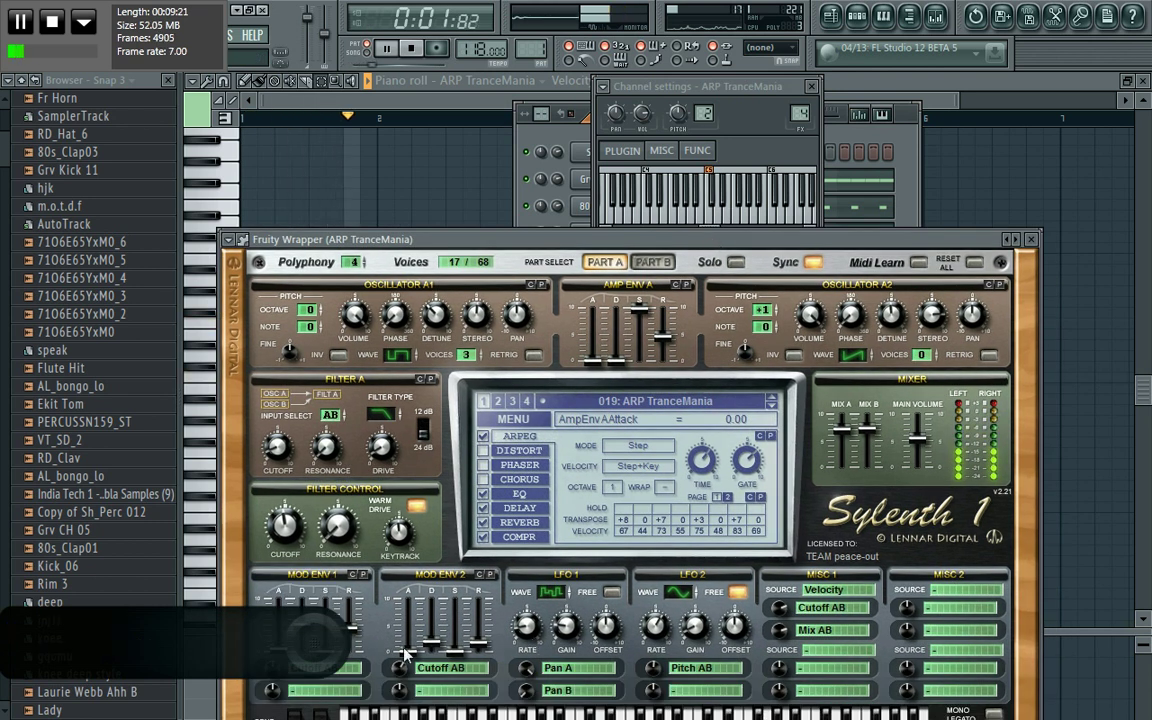
left_click_drag(273, 671, 274, 667)
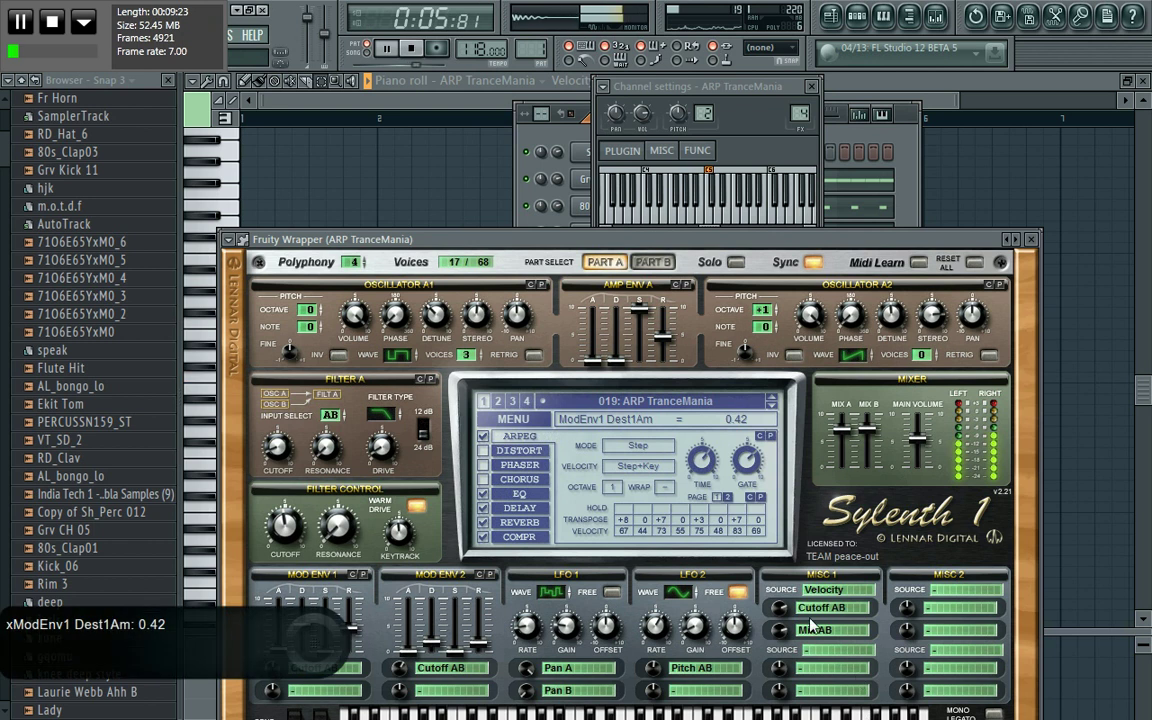
left_click(780, 610)
mouse_move(275, 670)
left_mouse_down()
mouse_move(266, 643)
mouse_move(272, 679)
left_mouse_up()
left_click(783, 610)
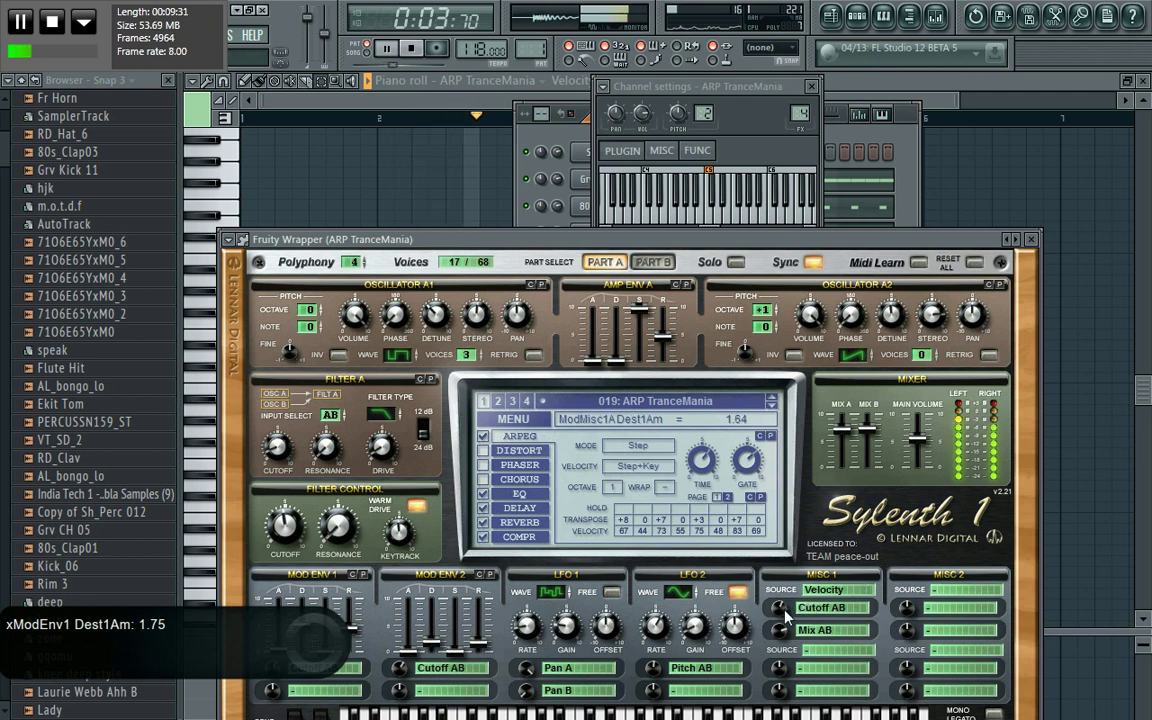
left_click_drag(785, 611, 786, 622)
left_click(270, 670)
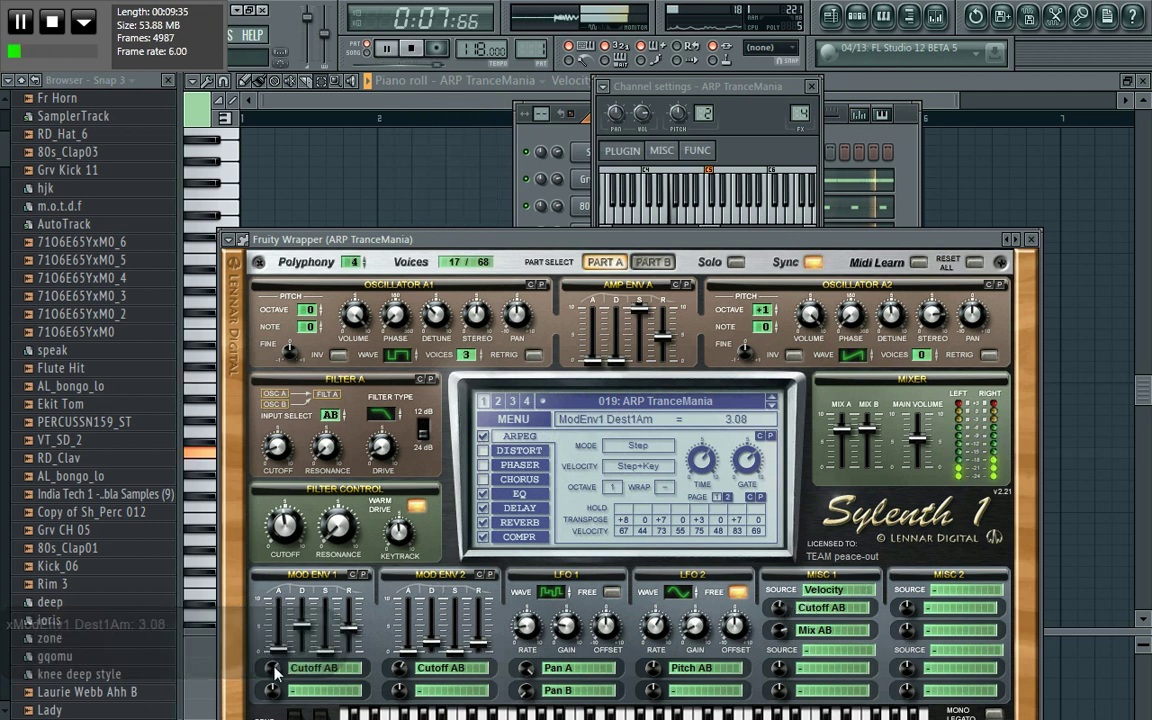
left_click_drag(780, 614, 780, 608)
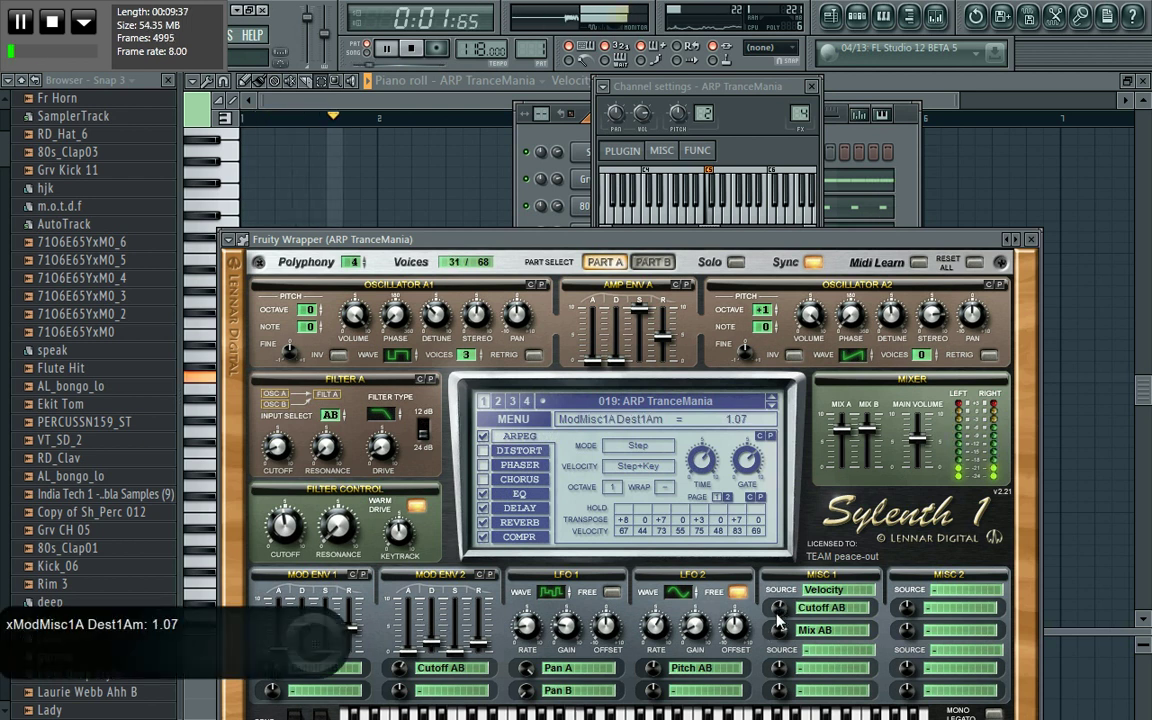
left_click_drag(399, 668, 400, 700)
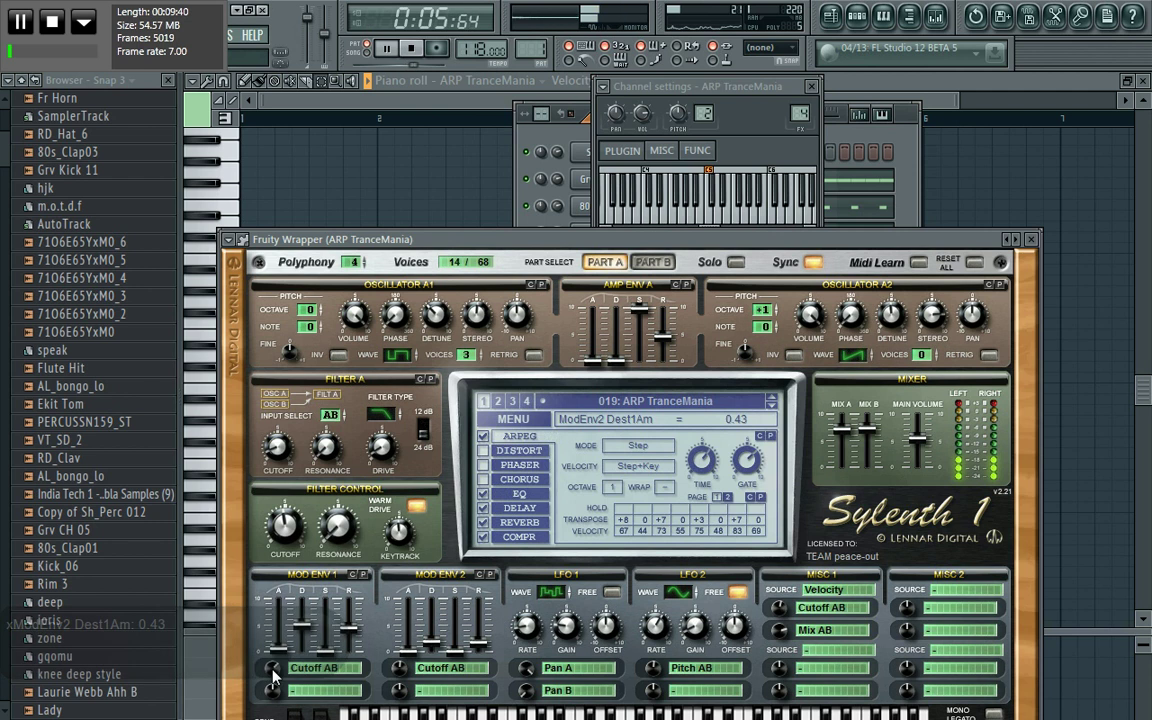
Step: Adjust the Fr Horn channel's volume under Levels adjustment during playback, return to the step sequencer and stop the pattern
left_click(662, 150)
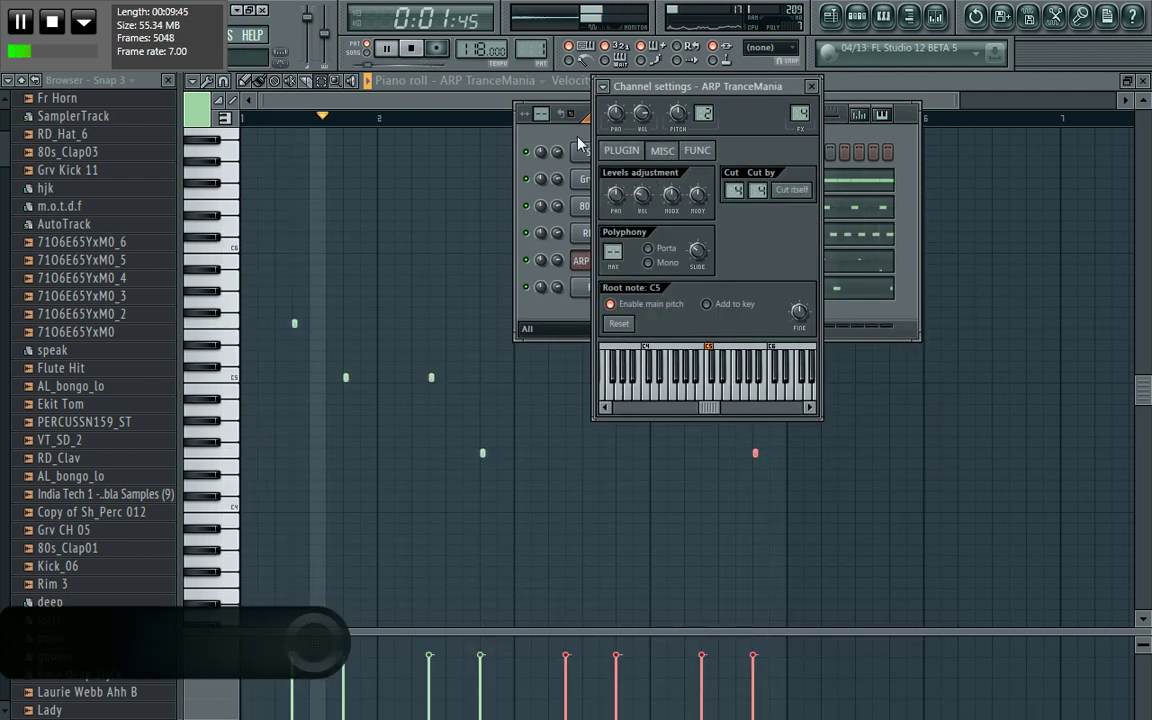
left_click(519, 122)
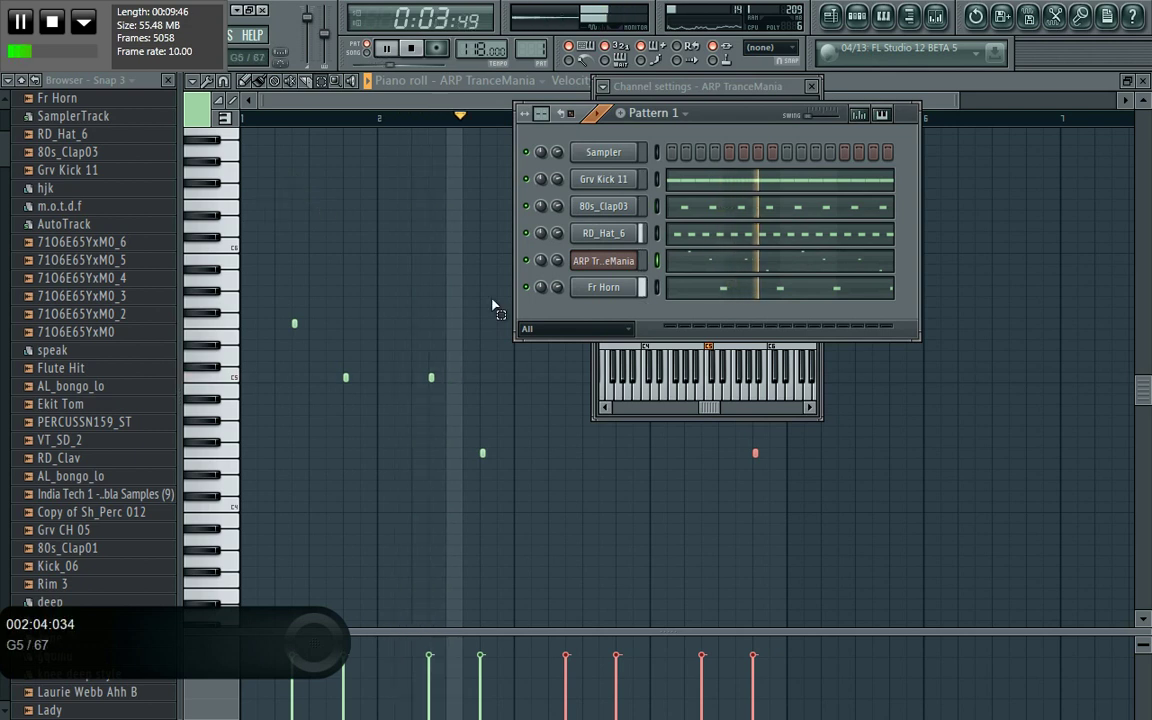
left_click(605, 289)
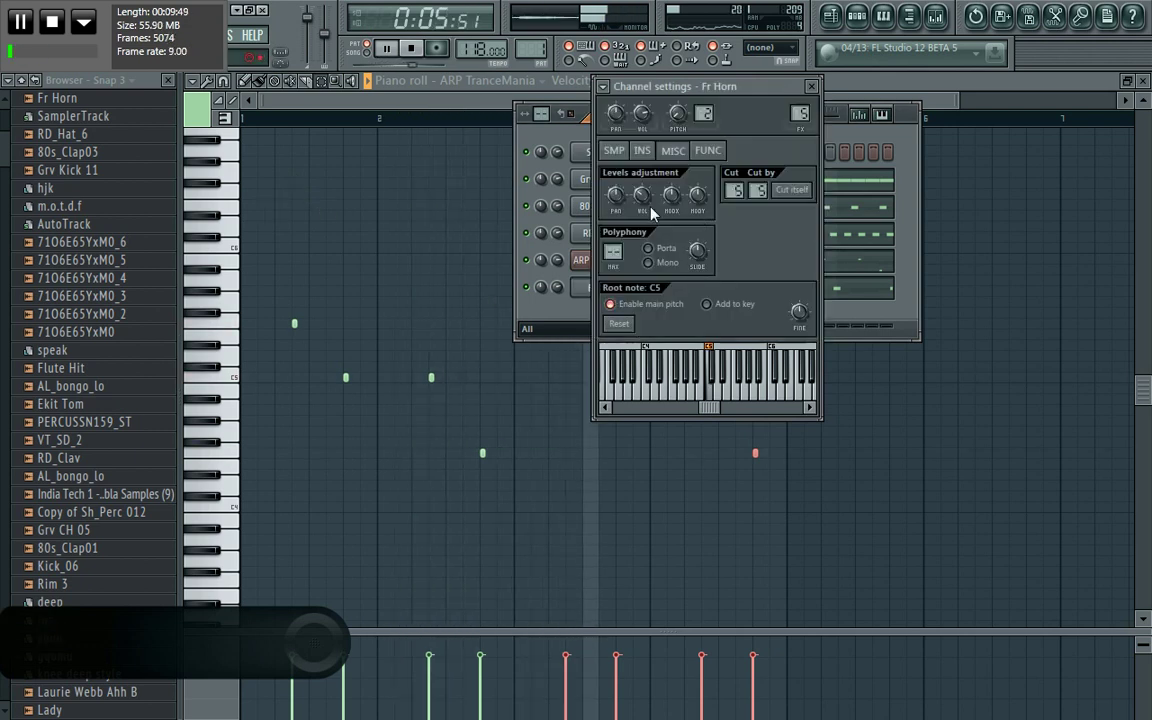
left_click_drag(641, 195, 638, 197)
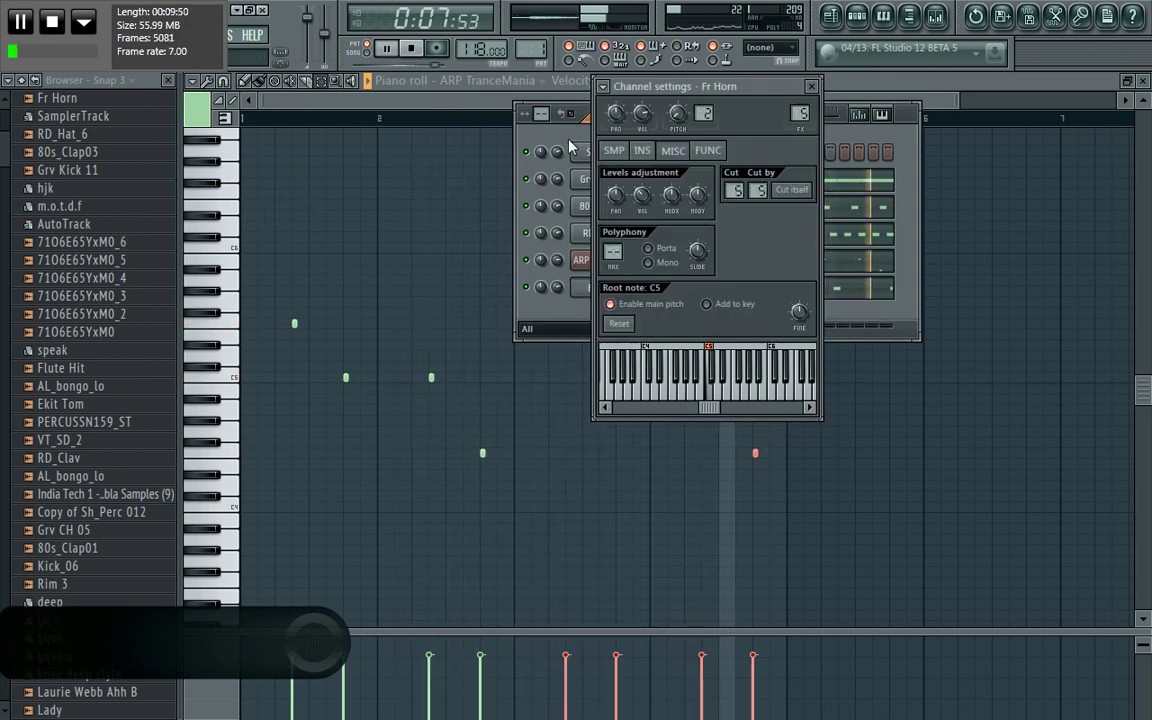
left_click(515, 122)
key("space")
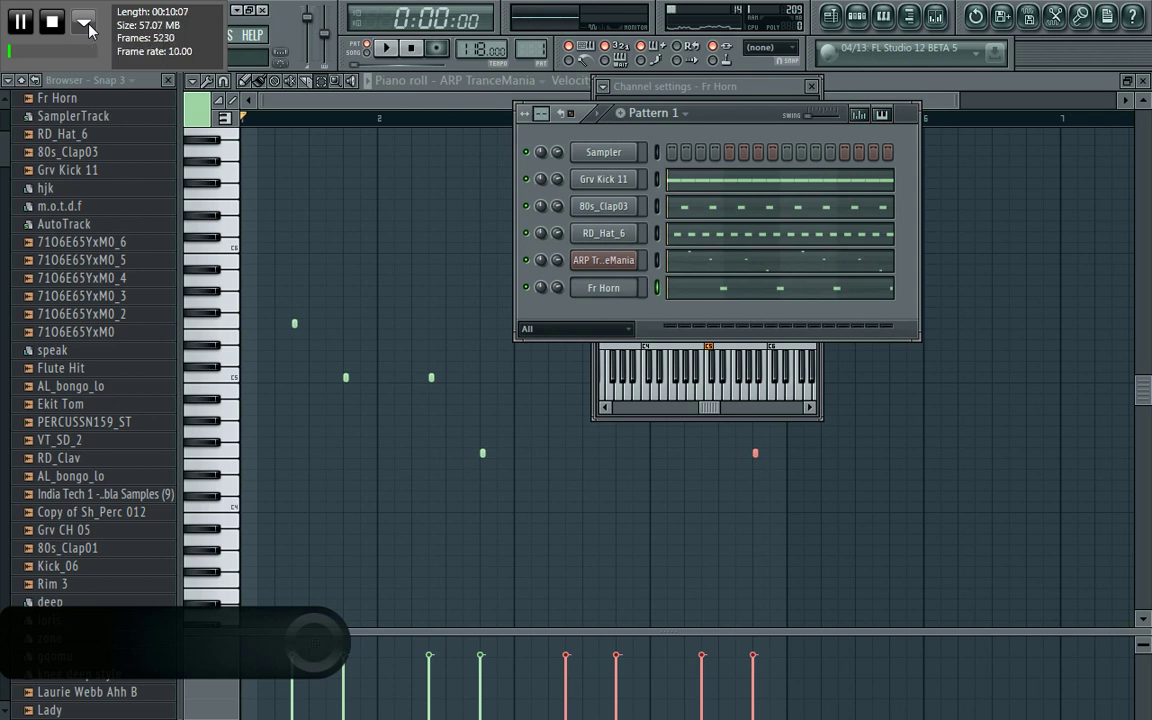
Step: Preview the Grv CH 05 sample in the browser and open it in a new channel
scroll(3, 152, "down", 4)
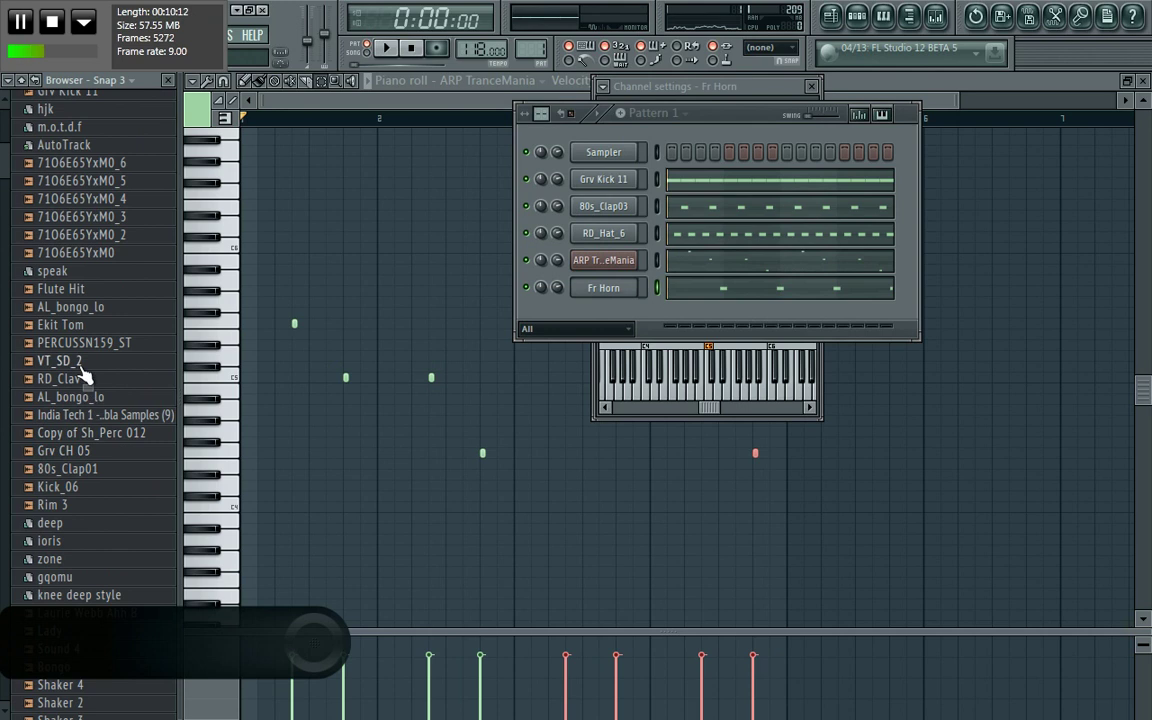
left_click(78, 451)
right_click(78, 451)
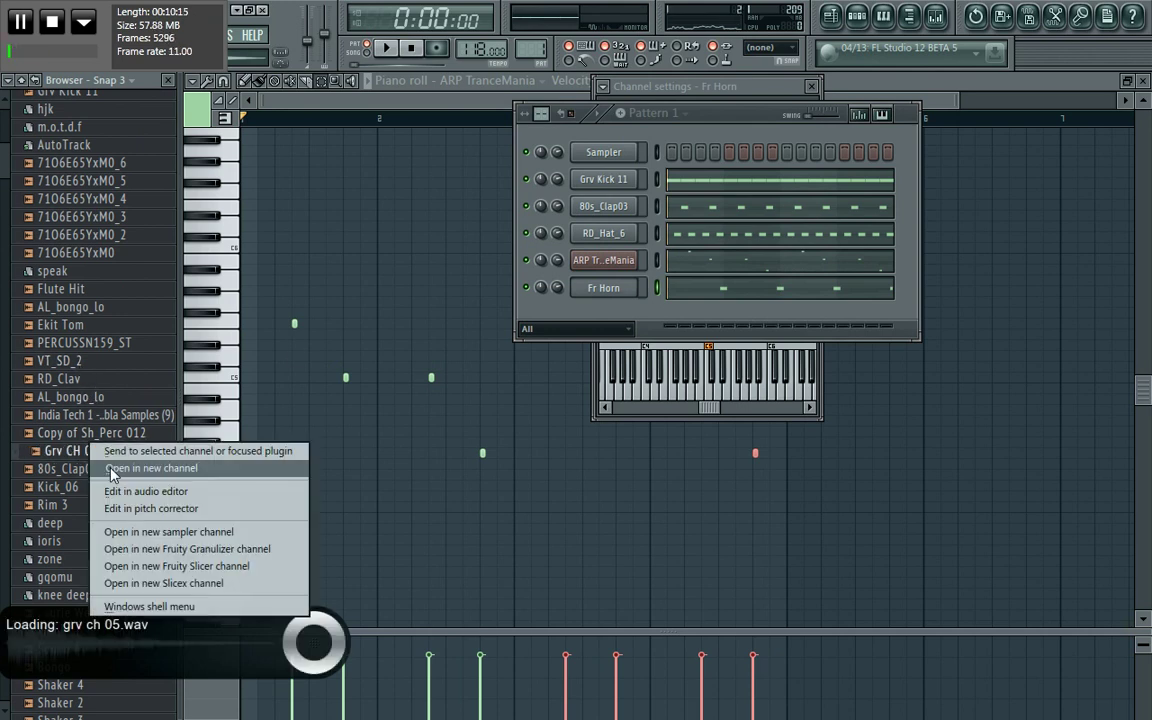
left_click(150, 468)
Step: Copy the Grv Kick 11 notes to the Grv CH 05 channel and open its piano roll with all four bars in view
left_click(652, 196)
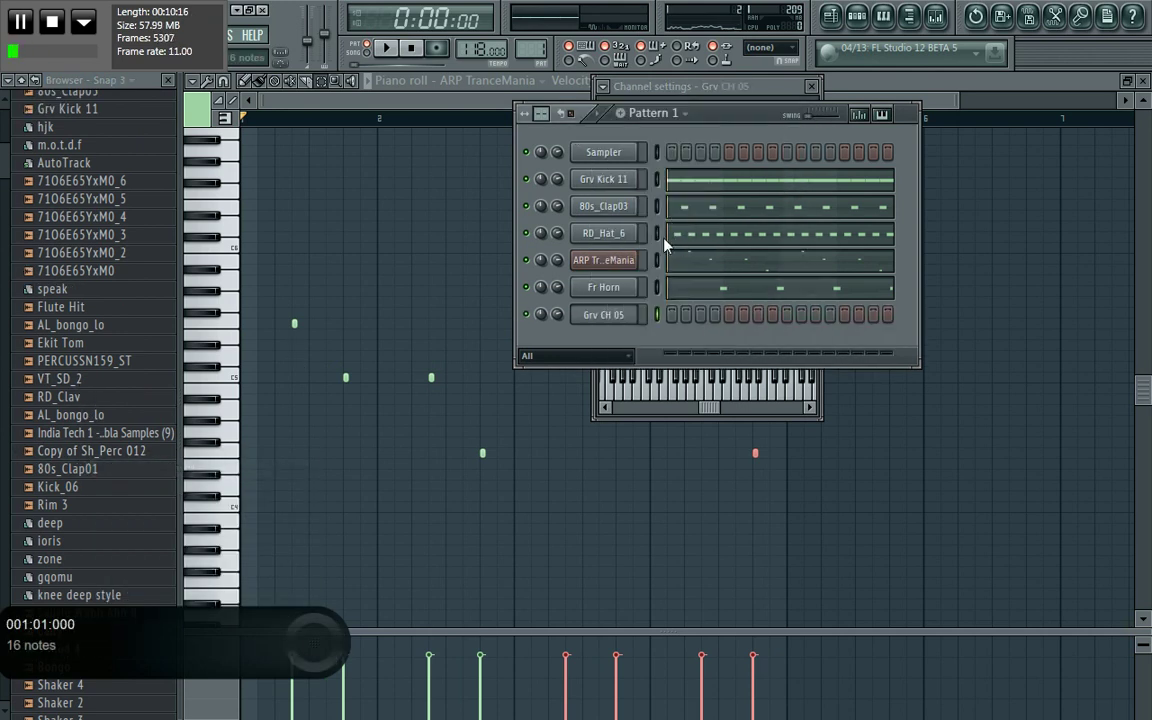
left_click(657, 320)
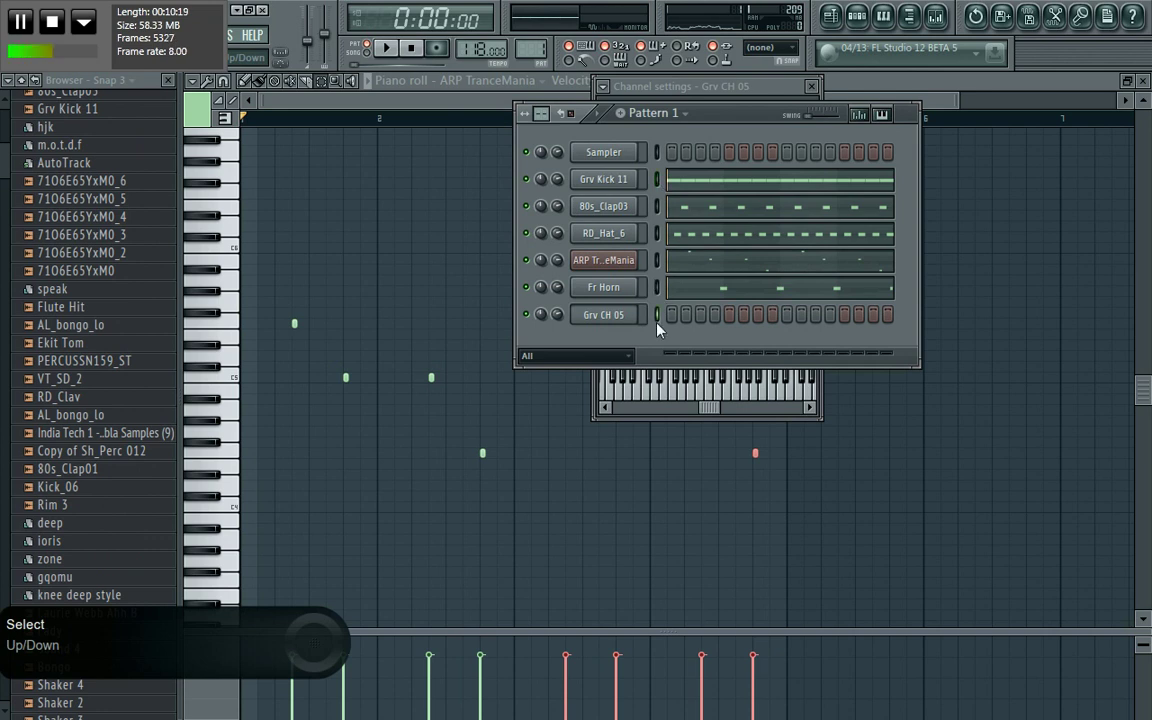
key("ctrl+v")
left_click(690, 318)
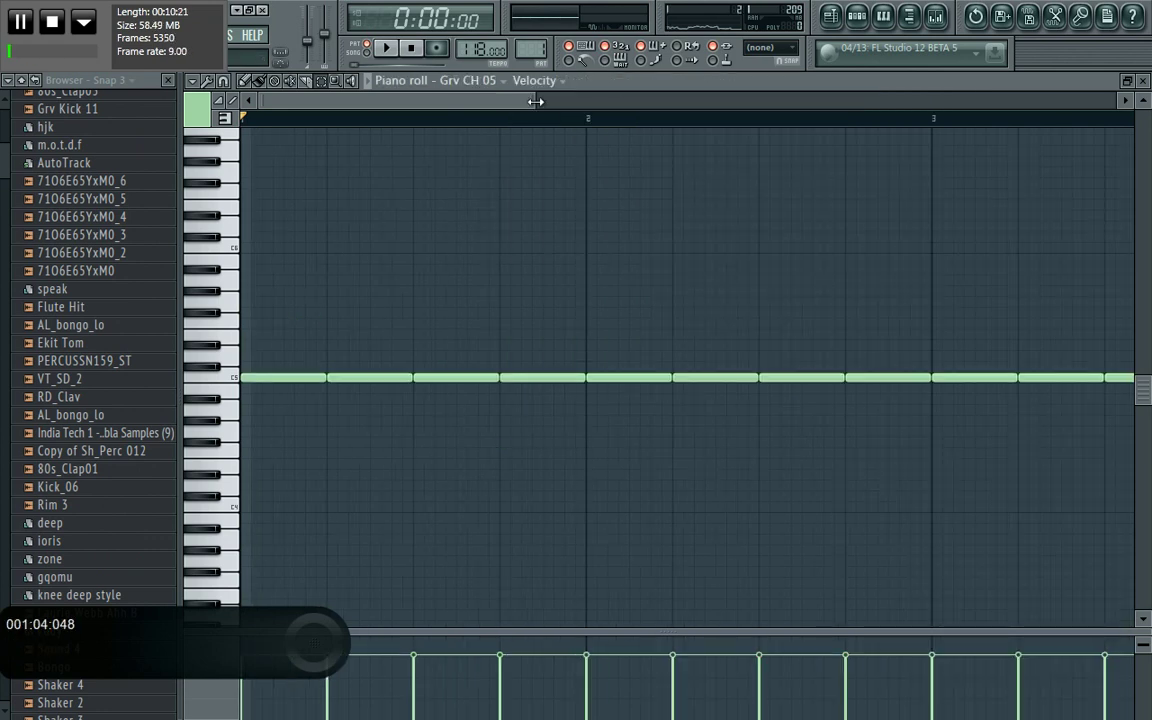
left_click_drag(535, 101, 980, 165)
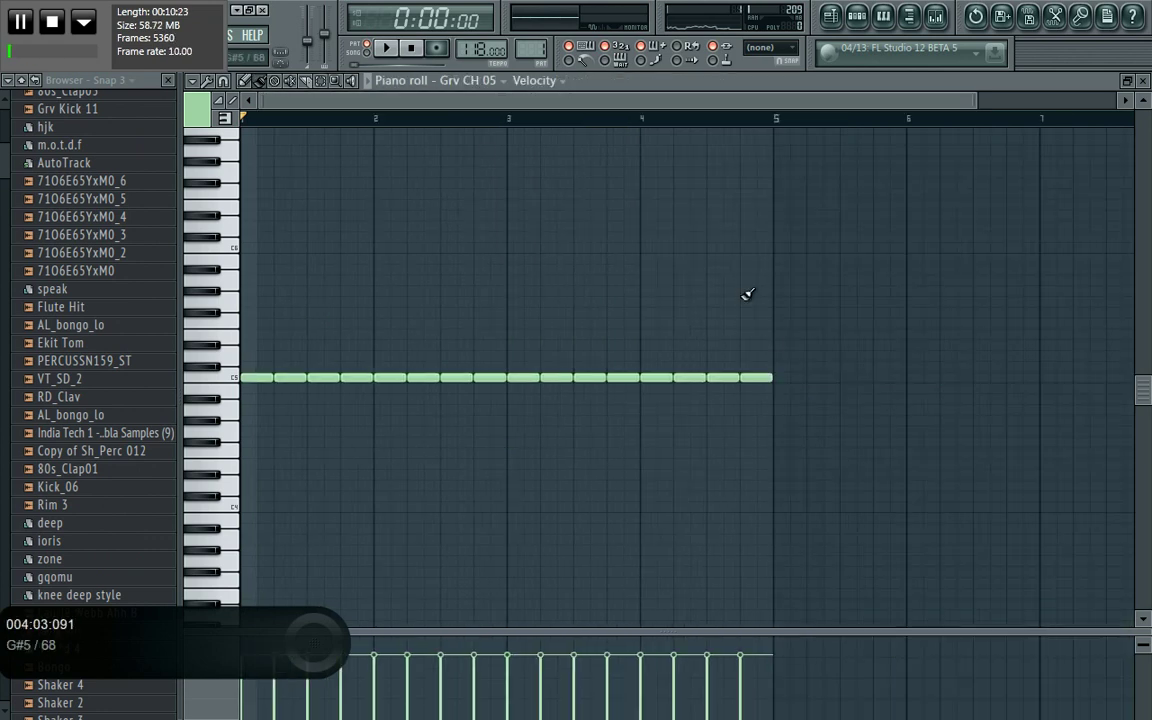
Step: Shorten all Grv CH 05 notes to half a beat and paste a copy shifted half a beat to fill the gaps
left_click_drag(770, 376, 753, 380)
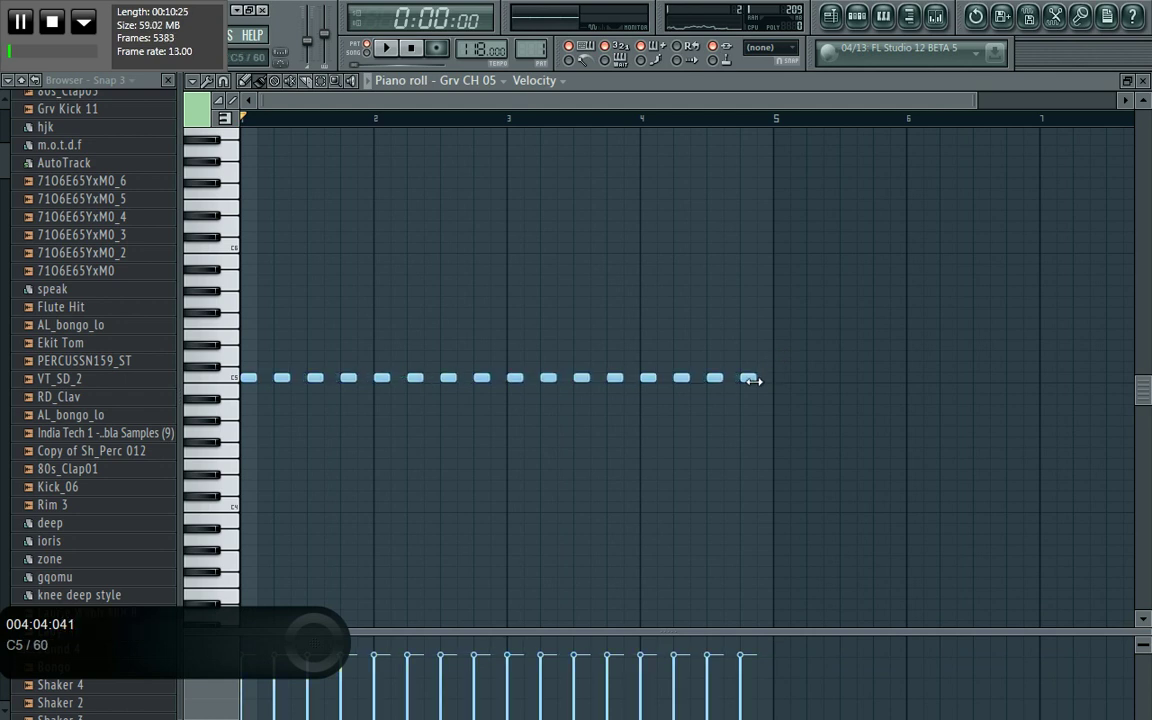
key("ctrl+v")
key("shift+Right")
key("shift+Right")
key("shift+Right")
key("shift+Right")
key("shift+Right")
key("shift+Right")
key("shift+Right")
key("shift+Right")
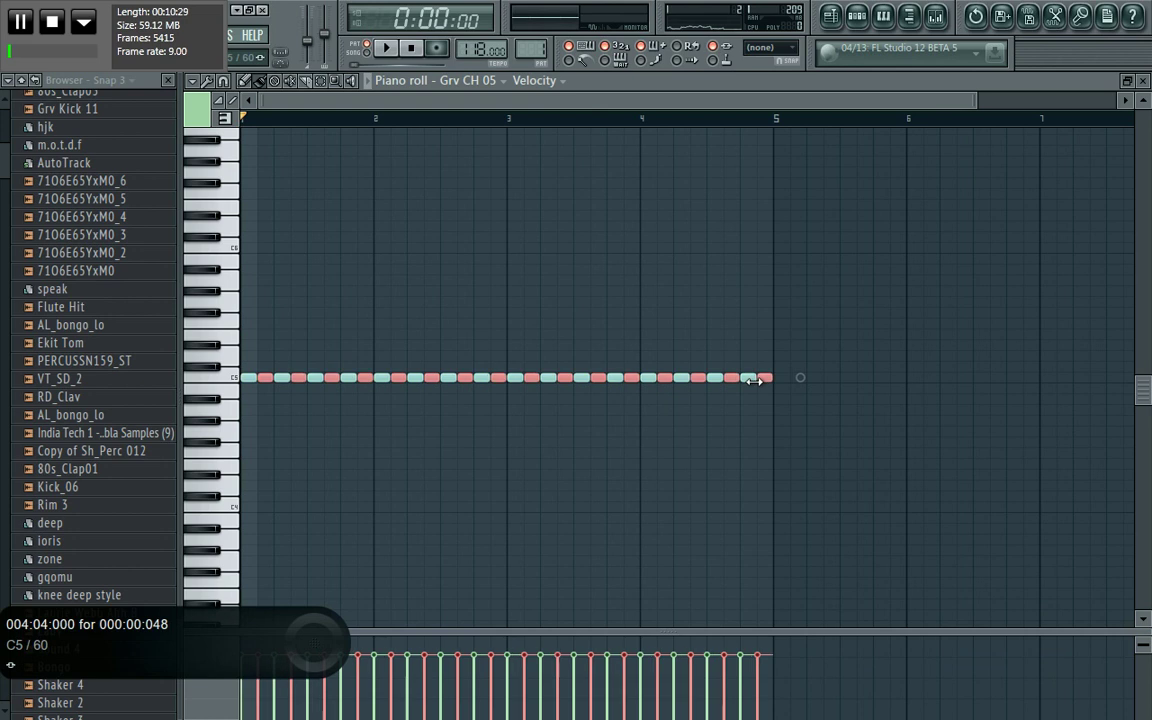
Step: Set the Grv CH 05 channel's volume under Levels adjustment to about 41% and play the pattern
left_click(864, 17)
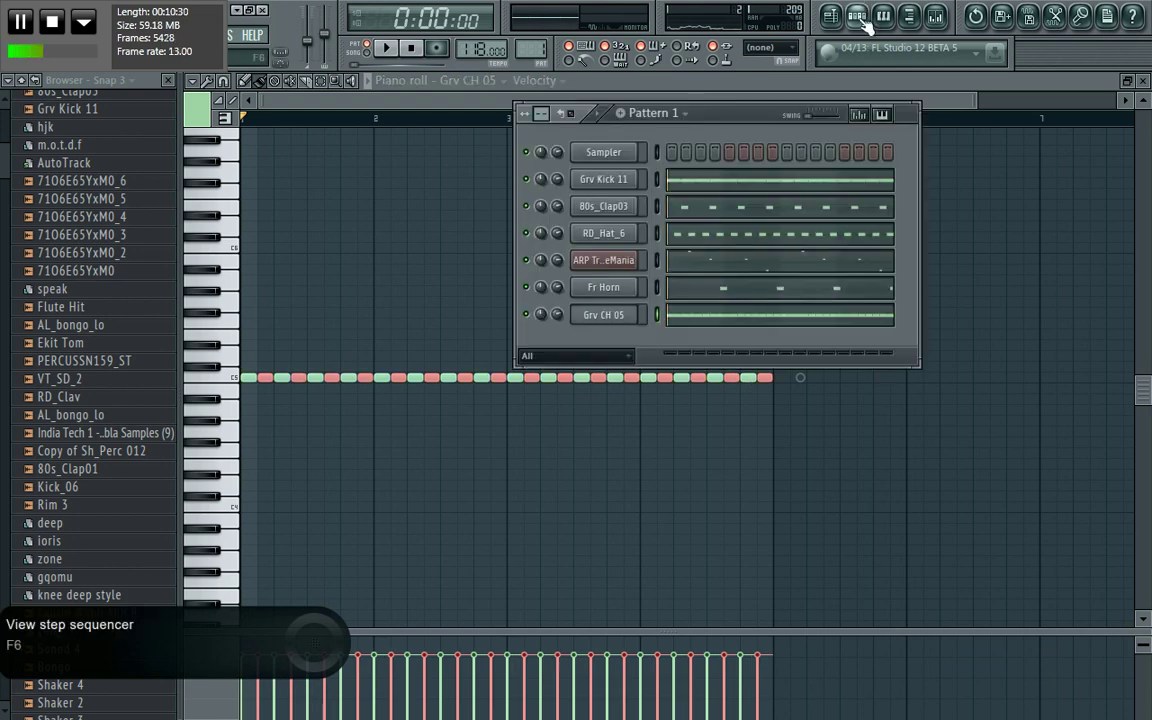
left_click(617, 320)
left_click(615, 152)
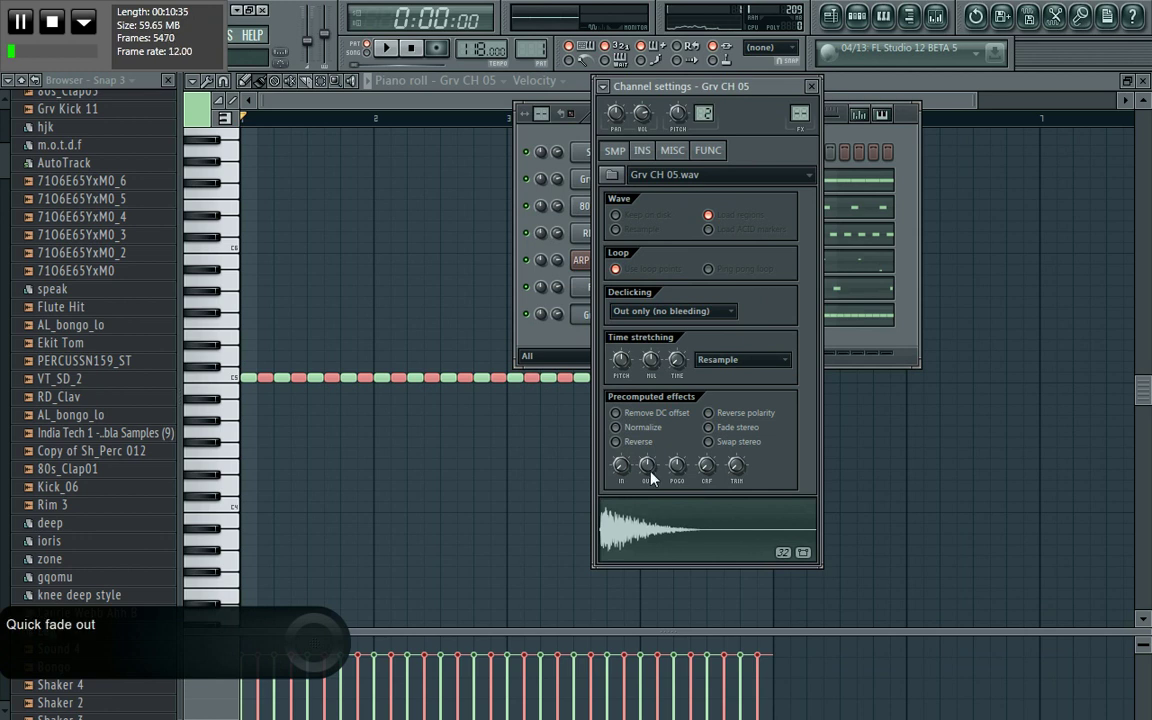
left_click(671, 150)
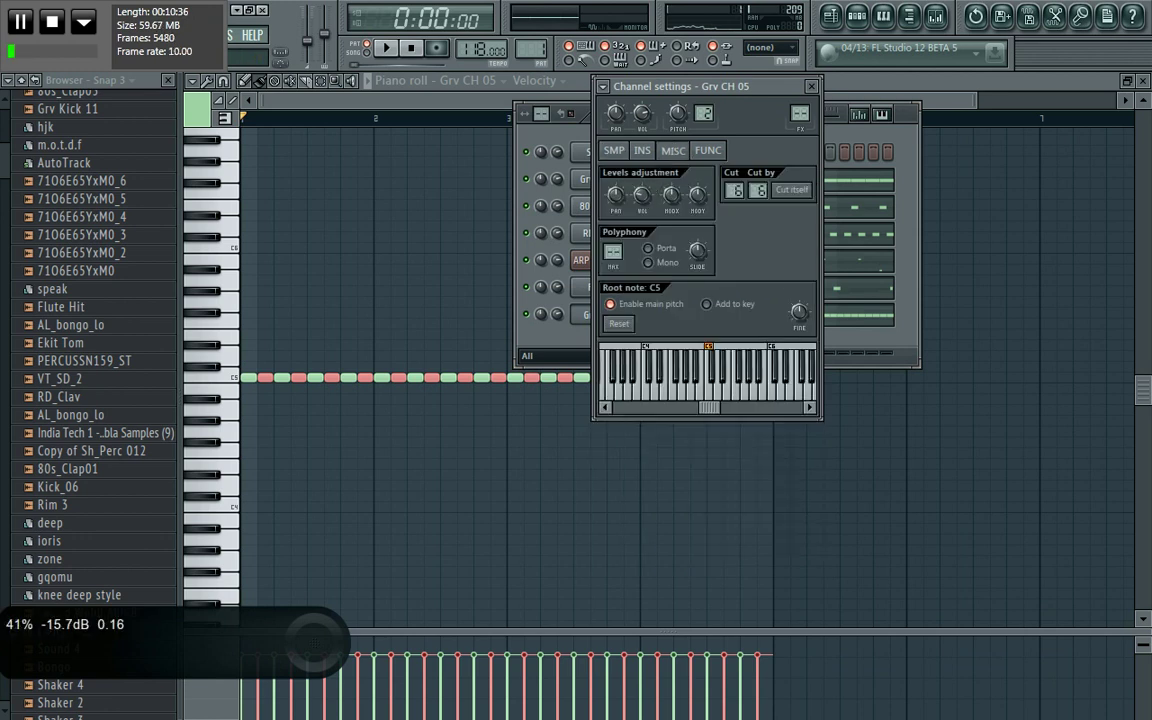
key("space")
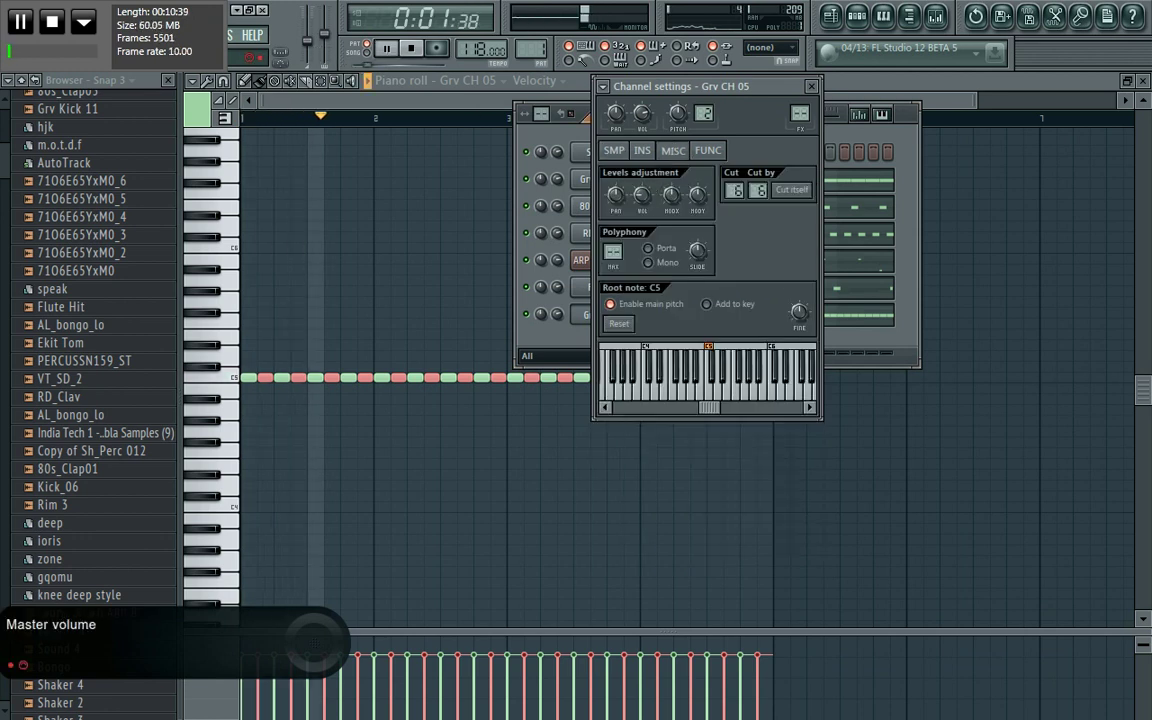
Step: Fine-tune the Grv CH 05 channel's volume and adjust the sample's fade-out under Precomputed effects
mouse_move(643, 203)
left_mouse_down()
mouse_move(643, 171)
mouse_move(643, 205)
left_mouse_up()
left_click(616, 151)
mouse_move(649, 463)
left_mouse_down()
mouse_move(649, 425)
mouse_move(649, 476)
left_mouse_up()
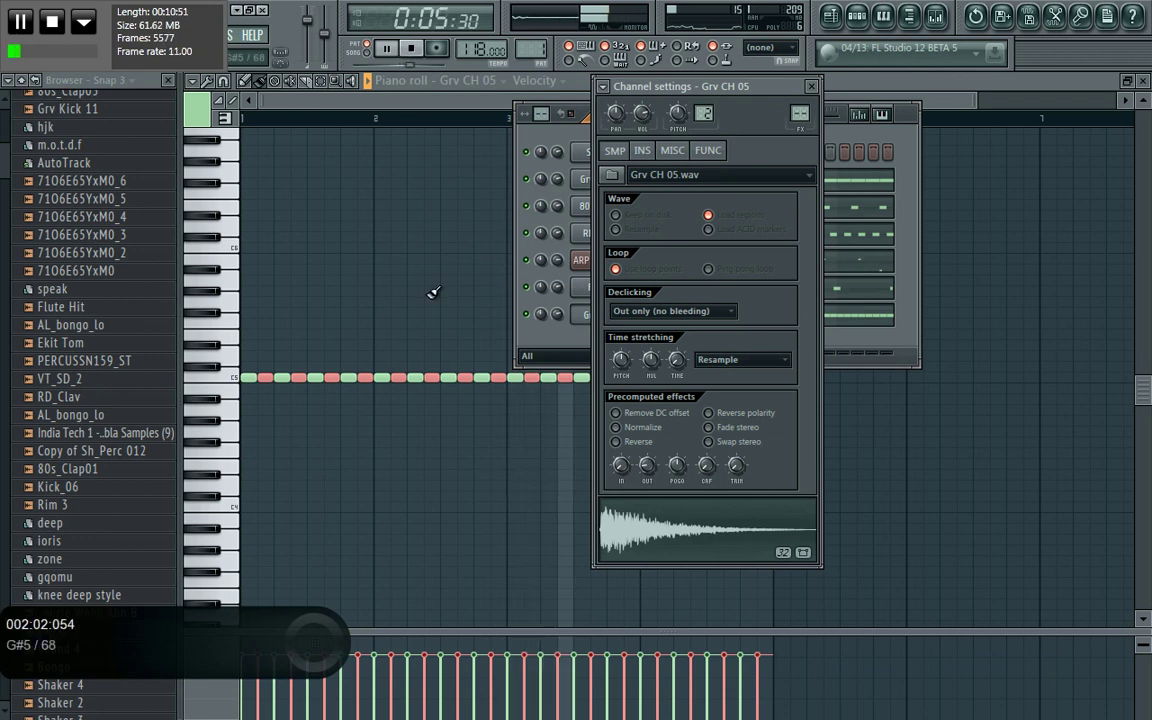
Step: Preview the AL_bongo_lo sample, open Ekit Tom in a new channel and stop playback
left_click(127, 328)
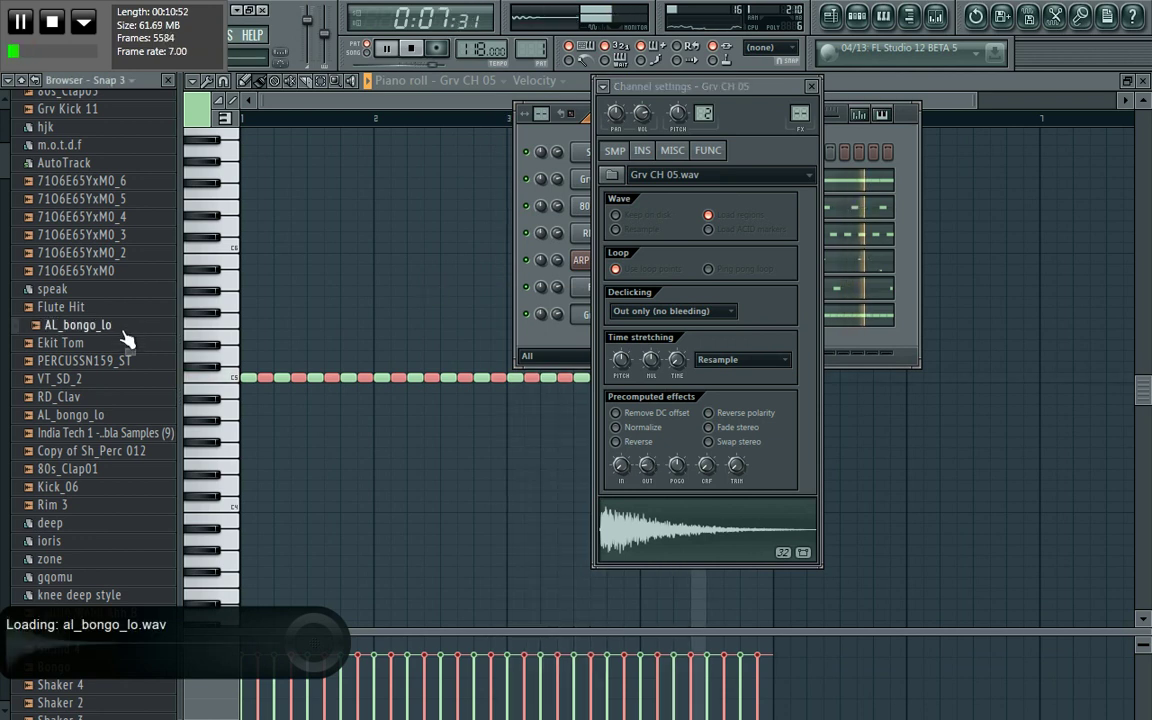
left_click(123, 327)
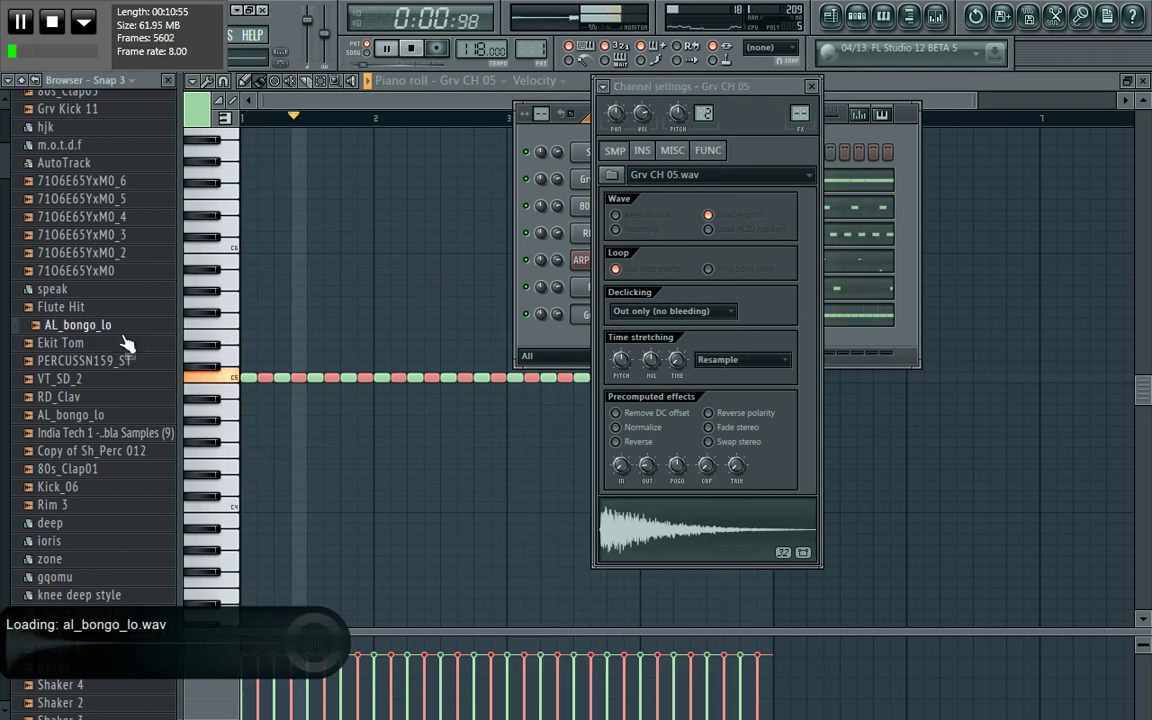
right_click(122, 343)
left_click(215, 291)
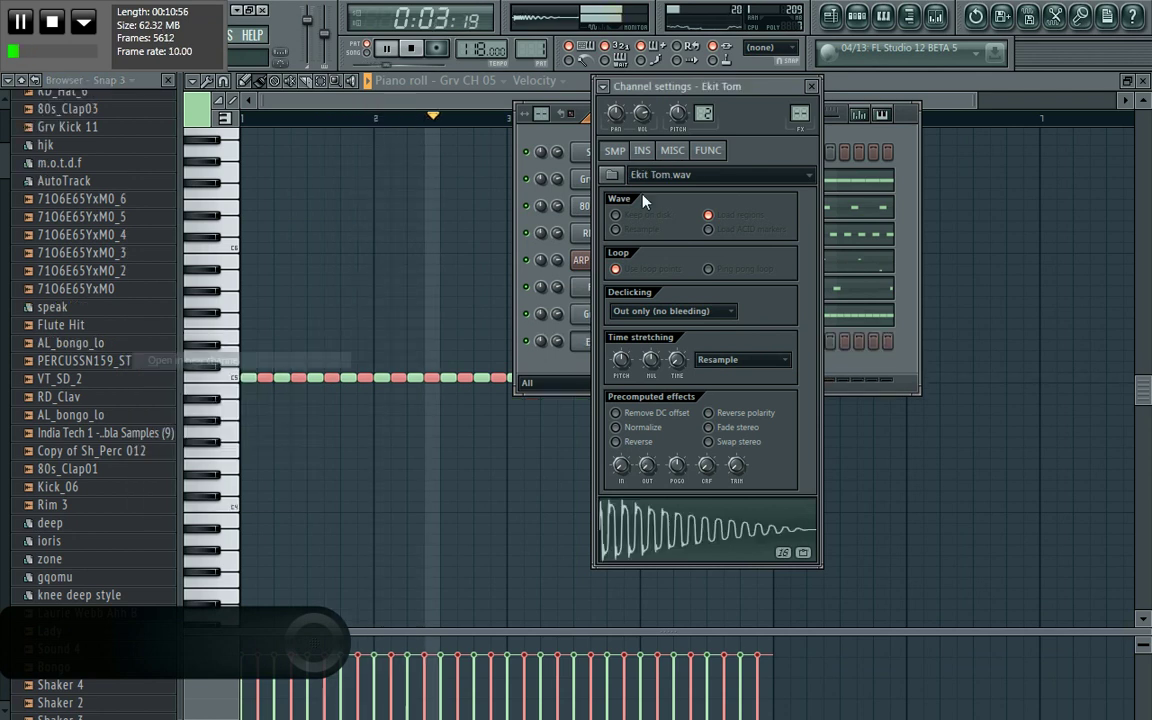
left_click(554, 145)
key("space")
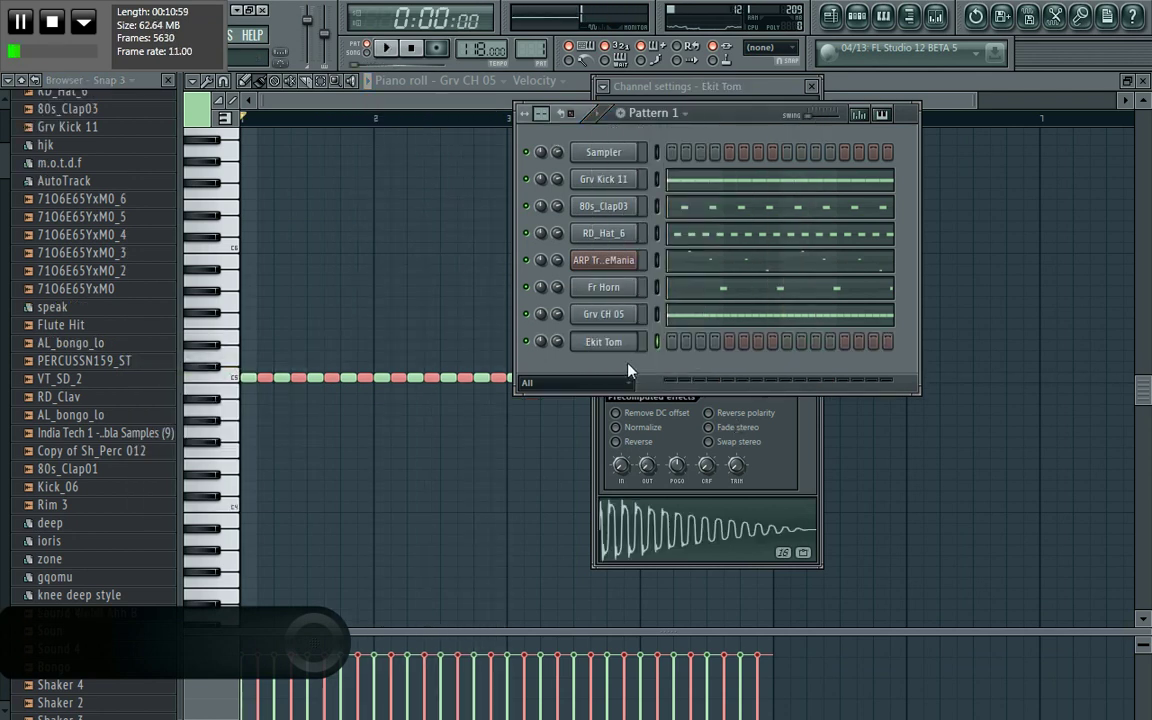
Step: Set the Ekit Tom channel's volume under Levels adjustment to about 37%
left_click(712, 416)
left_click(673, 152)
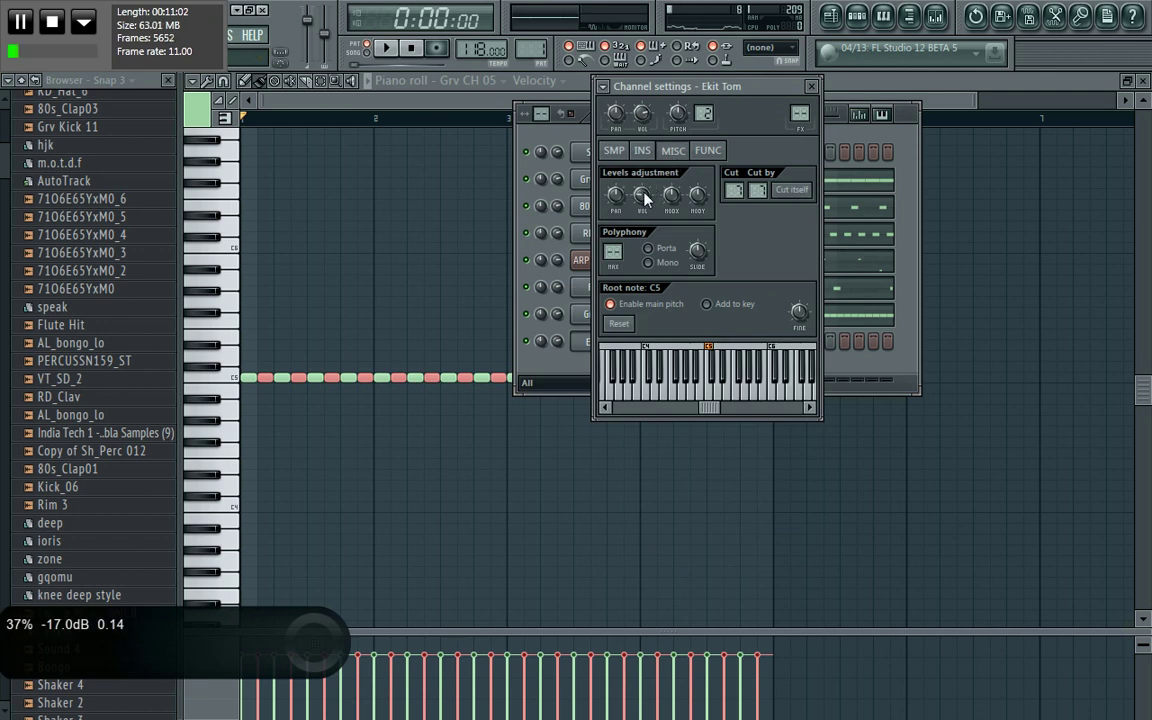
left_click(580, 150)
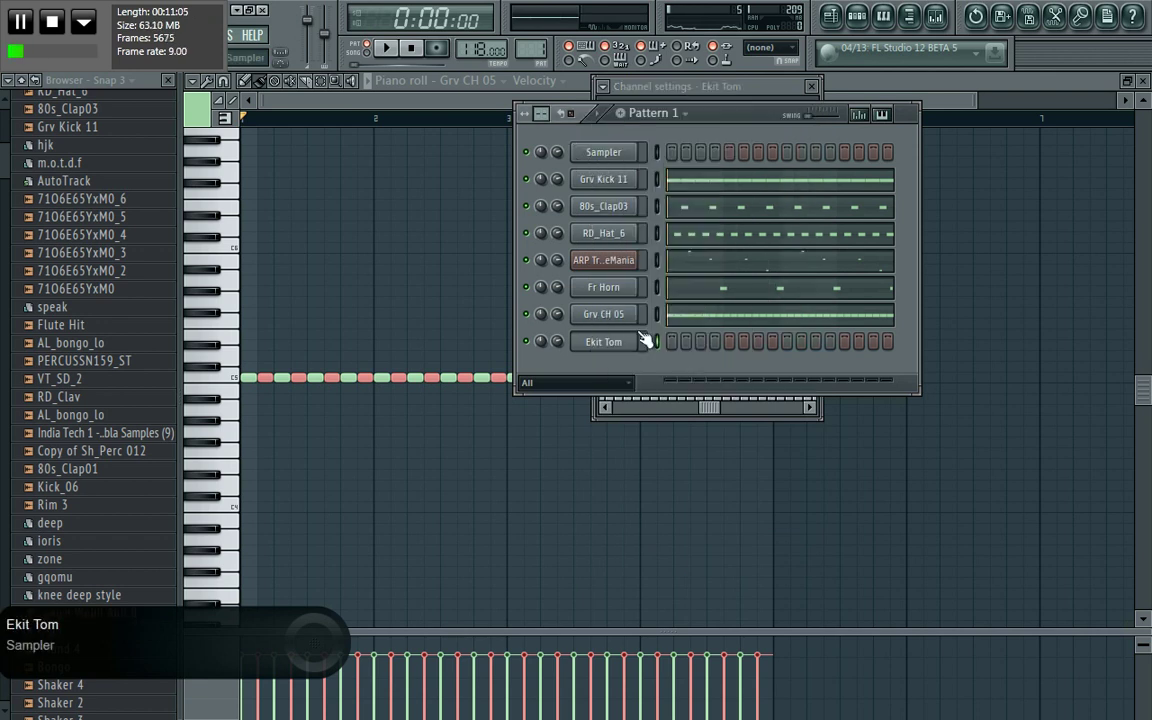
Step: Copy the ARP TranceMania notes to the Ekit Tom channel and play the pattern
left_click(659, 261)
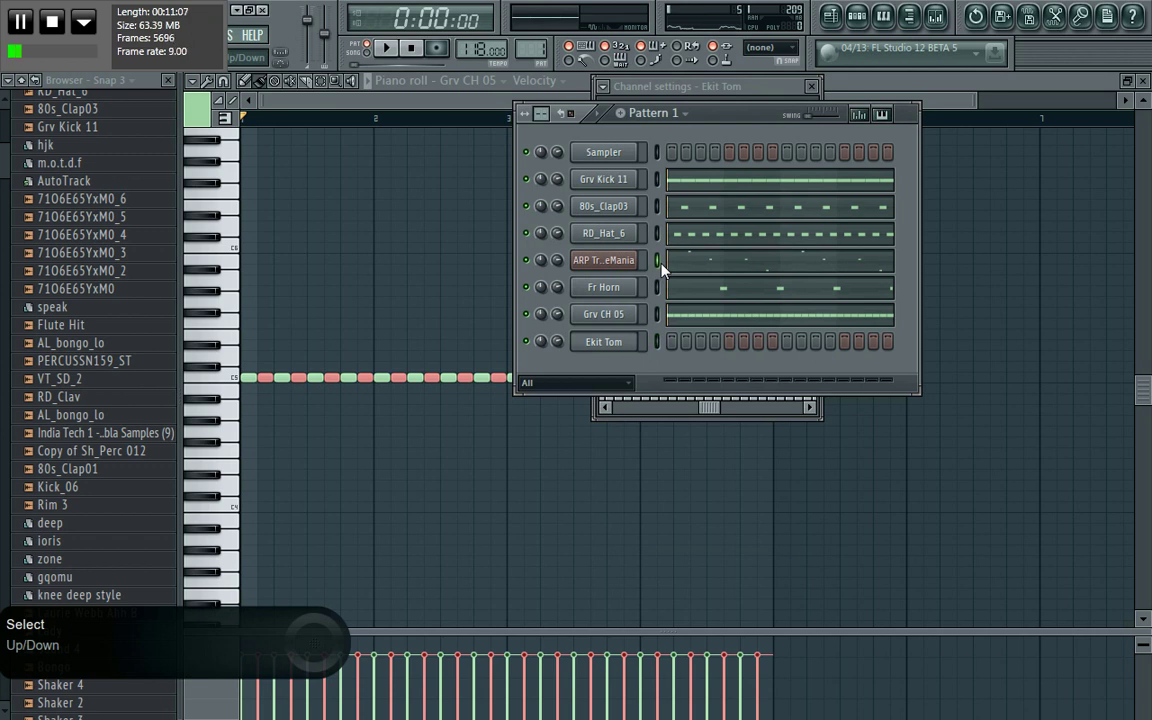
left_click(658, 342)
left_click(606, 262)
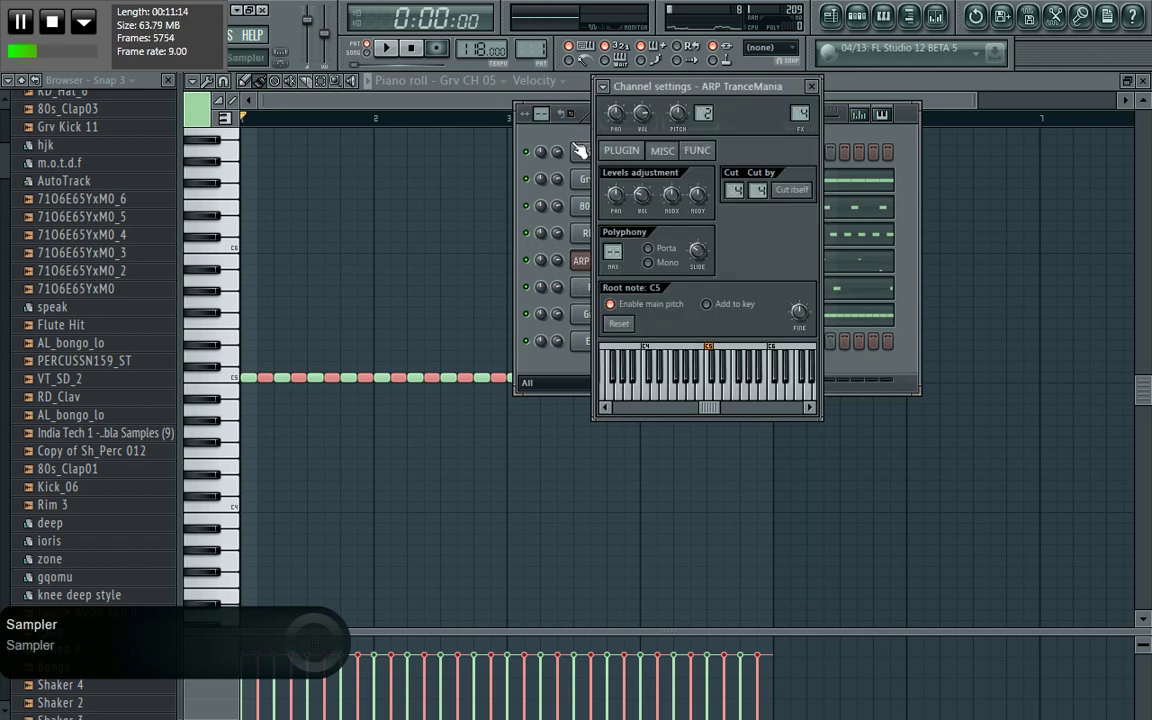
left_click(516, 119)
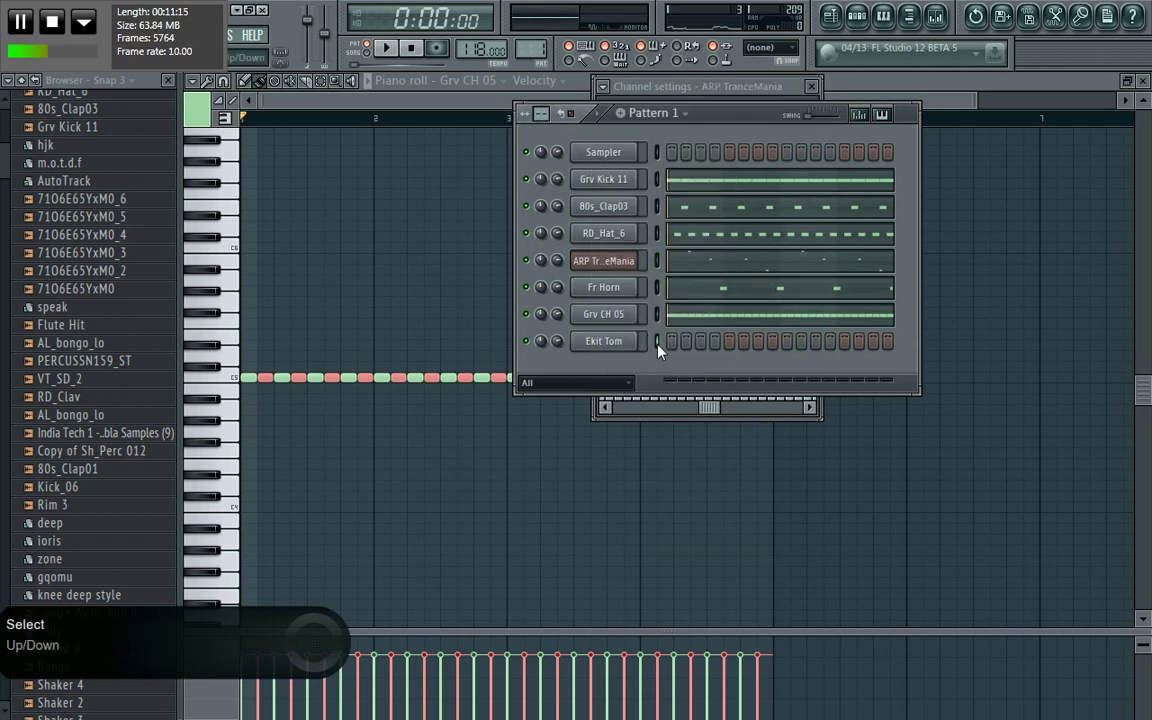
left_click(658, 348)
key("space")
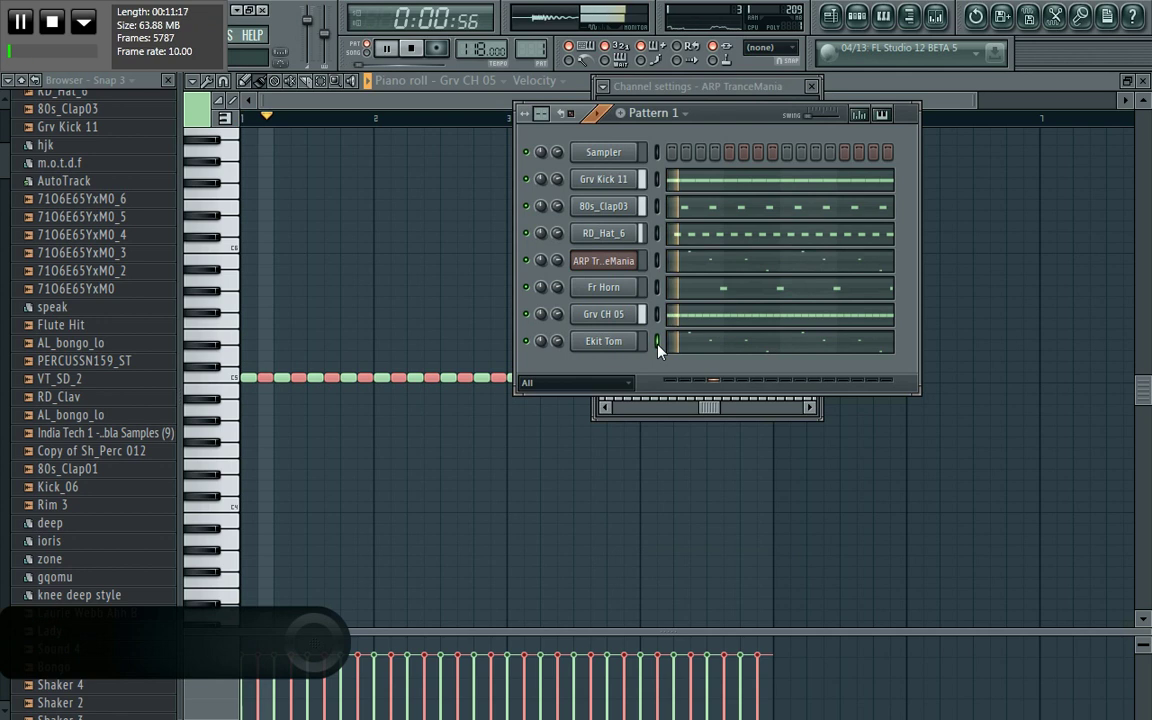
Step: Open the Ekit Tom piano roll with all four bars in view and add F5 notes on beats 1 and 2 of bar 1
left_click(712, 340)
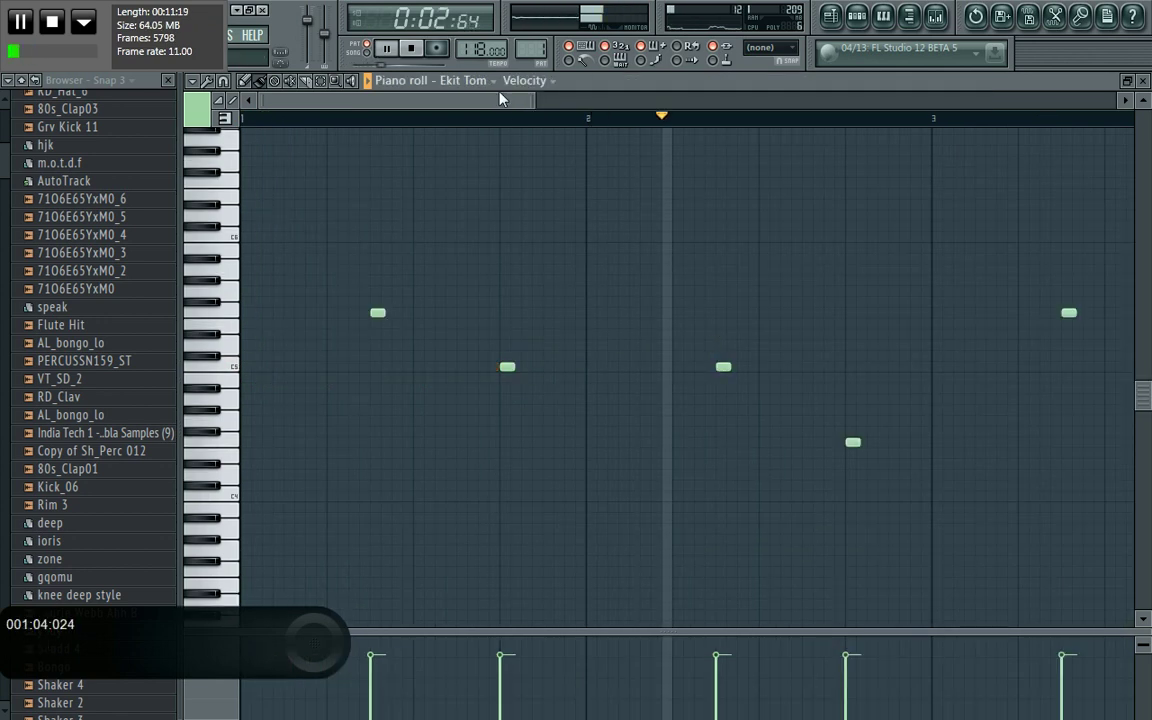
left_click_drag(535, 103, 810, 163)
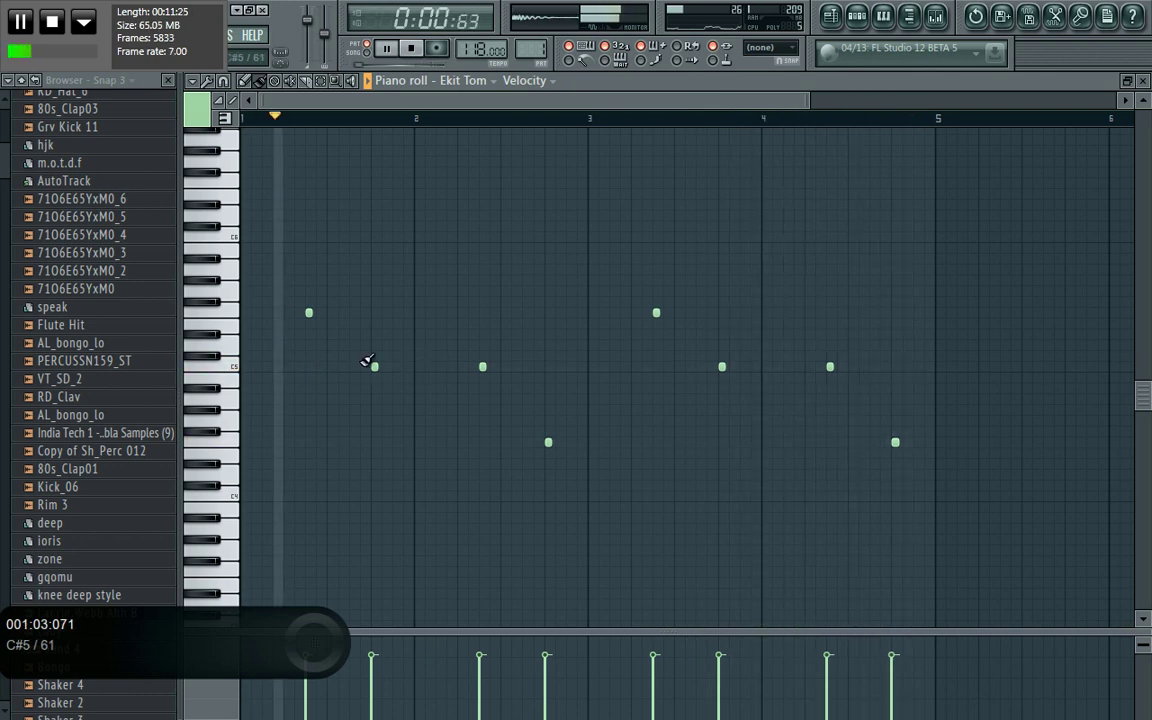
key("space")
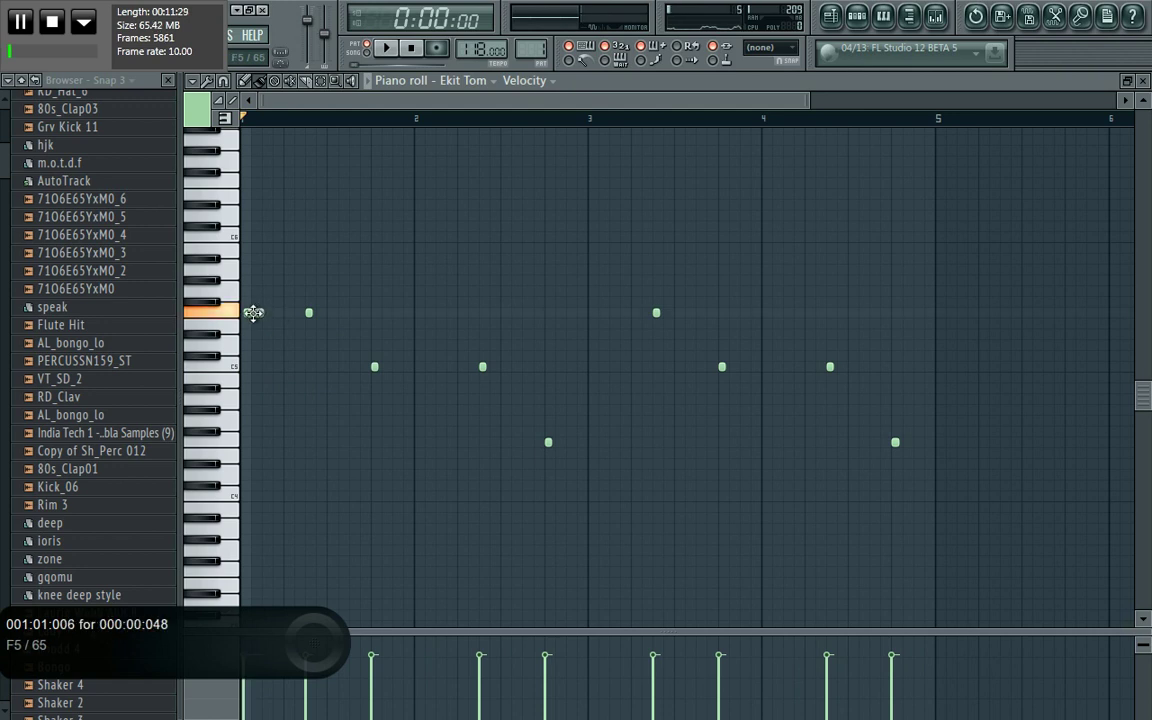
key("space")
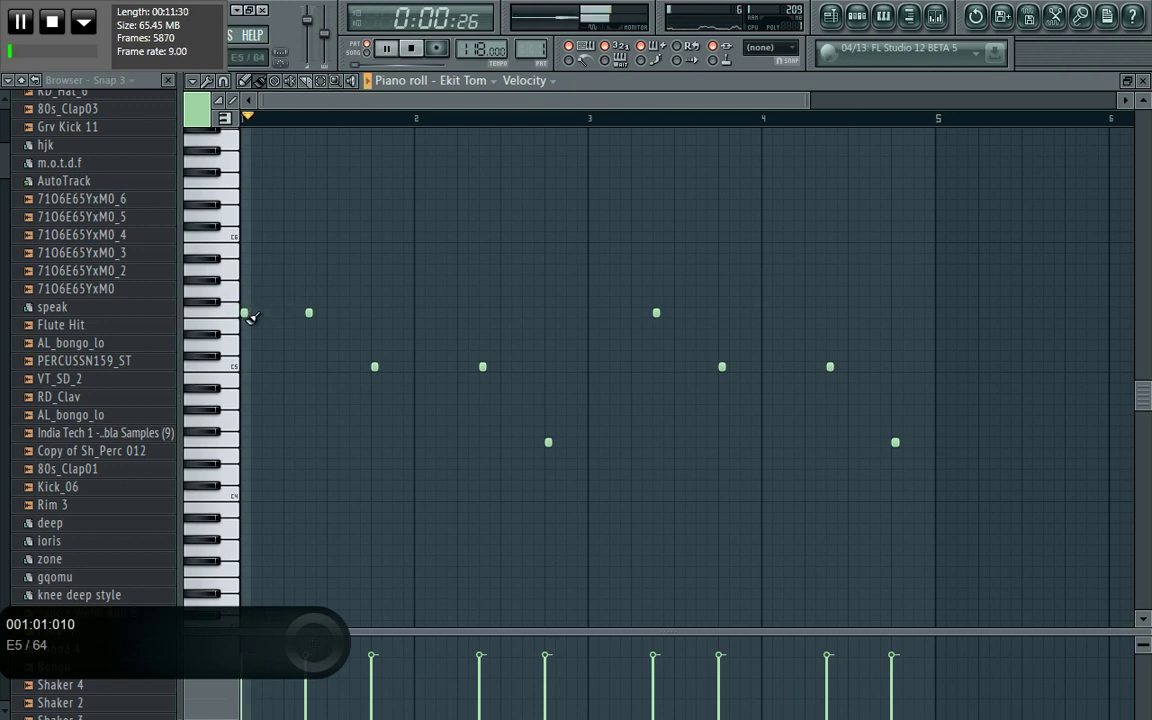
left_click(287, 313)
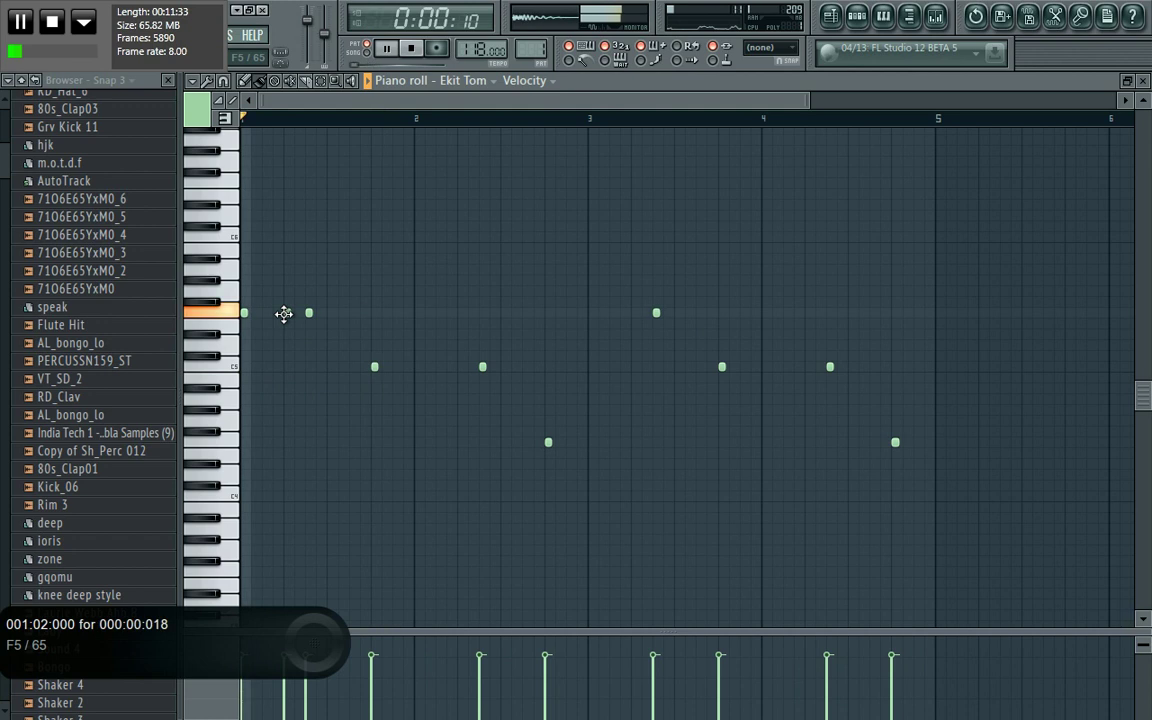
Step: Replace the original F5 note in bar 1 with one slightly later, at 001:02:072, checking it in playback
right_click(374, 365)
left_click(374, 364)
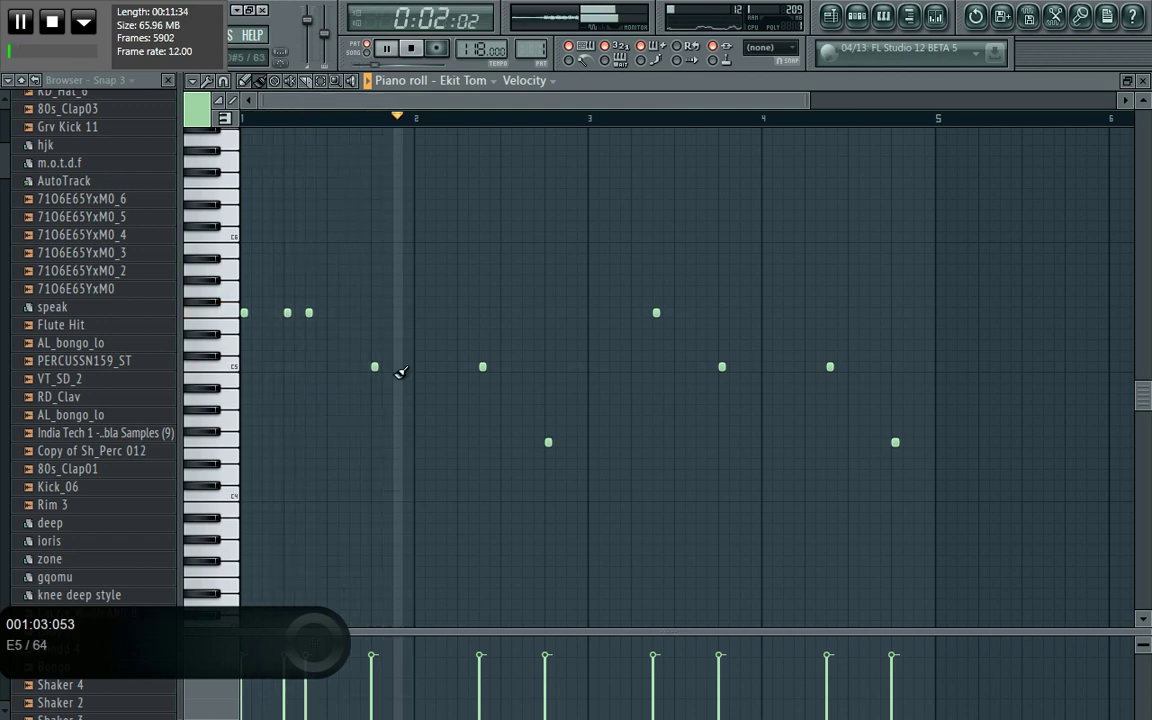
right_click(309, 313)
key("space")
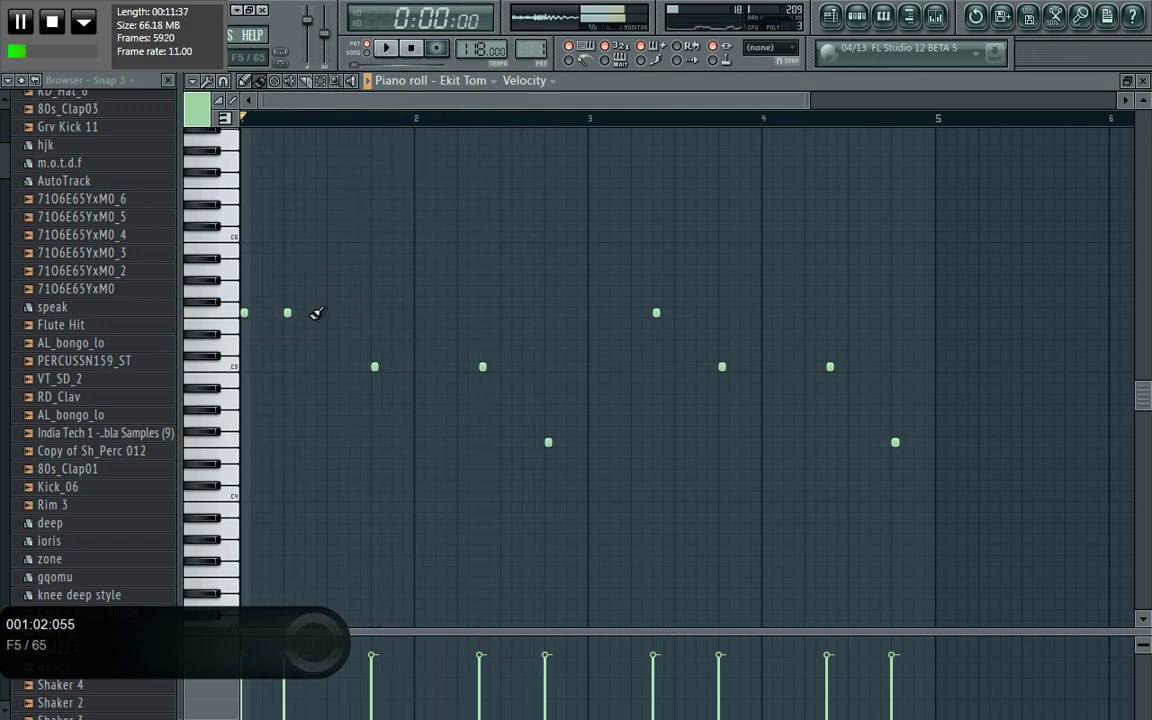
left_click(317, 314)
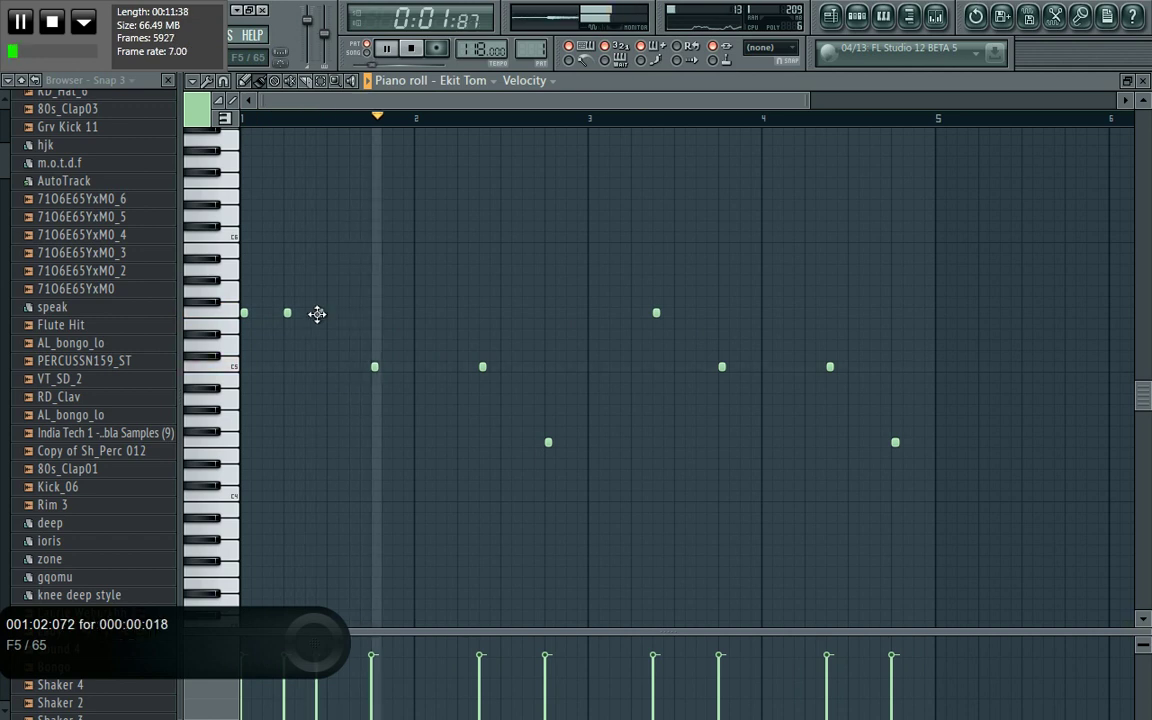
key("space")
key("space")
left_click(318, 313)
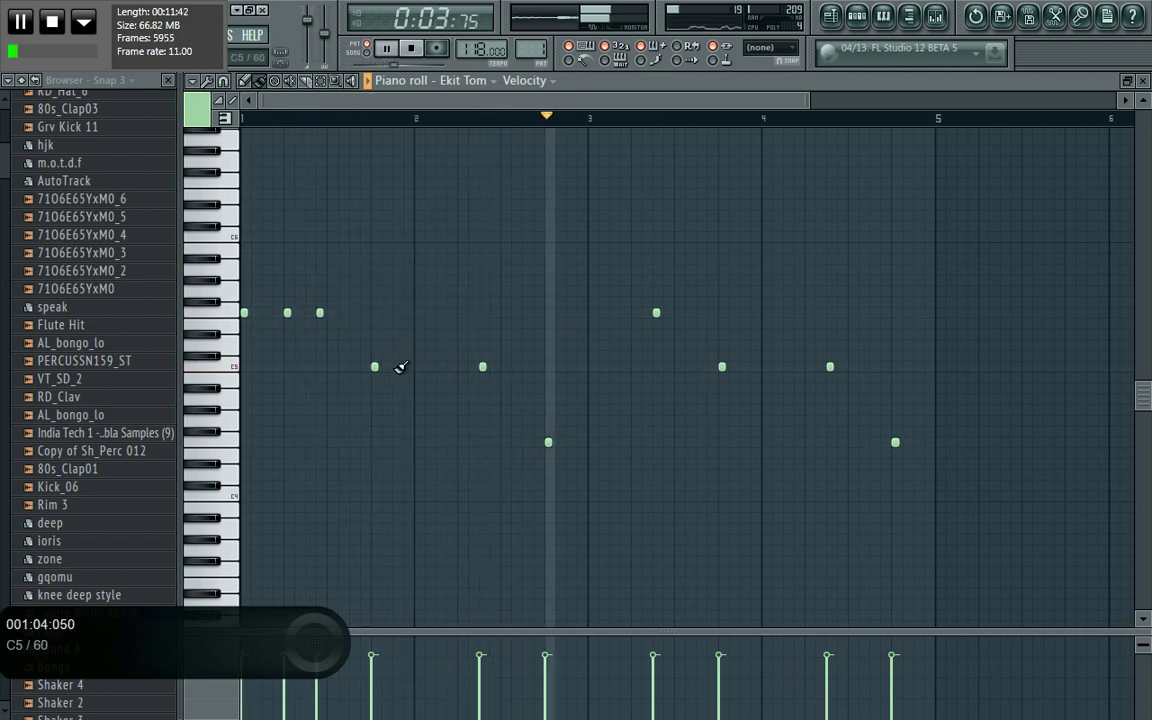
Step: Add three C5 notes across bars 1 and 2, shift bar 2's original C5 note slightly later, and repeat that bar's lowest note
left_click(396, 367)
left_click(418, 367)
left_click(461, 369)
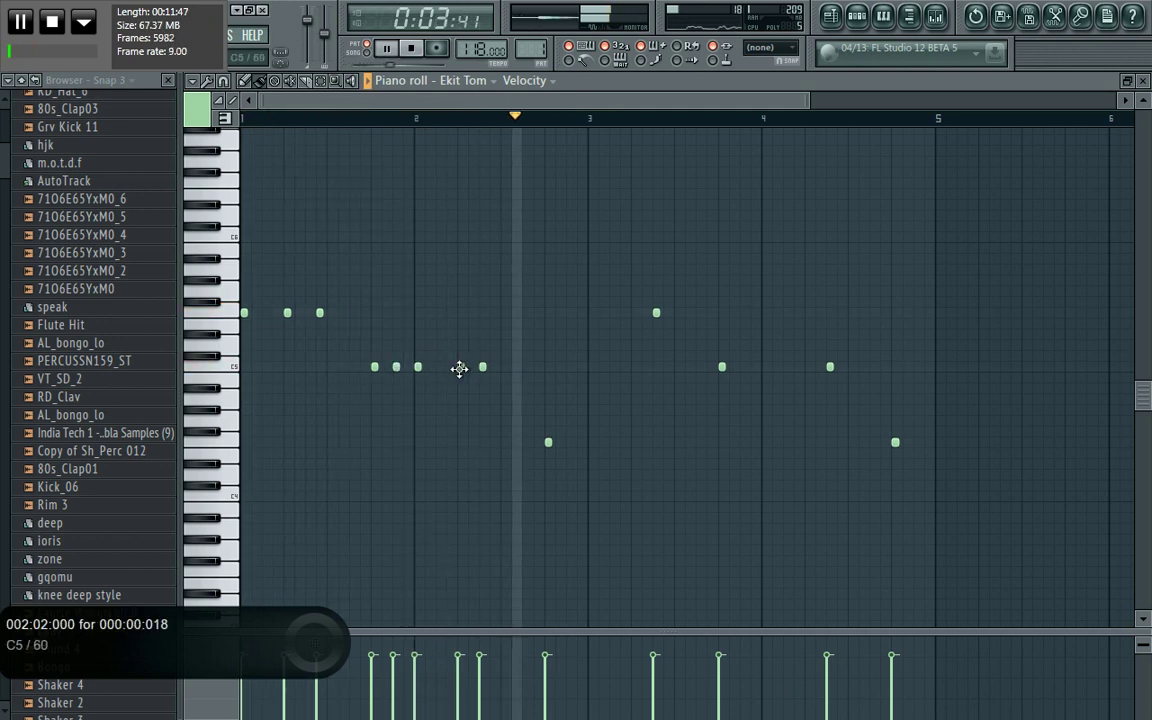
left_click_drag(482, 370, 494, 371)
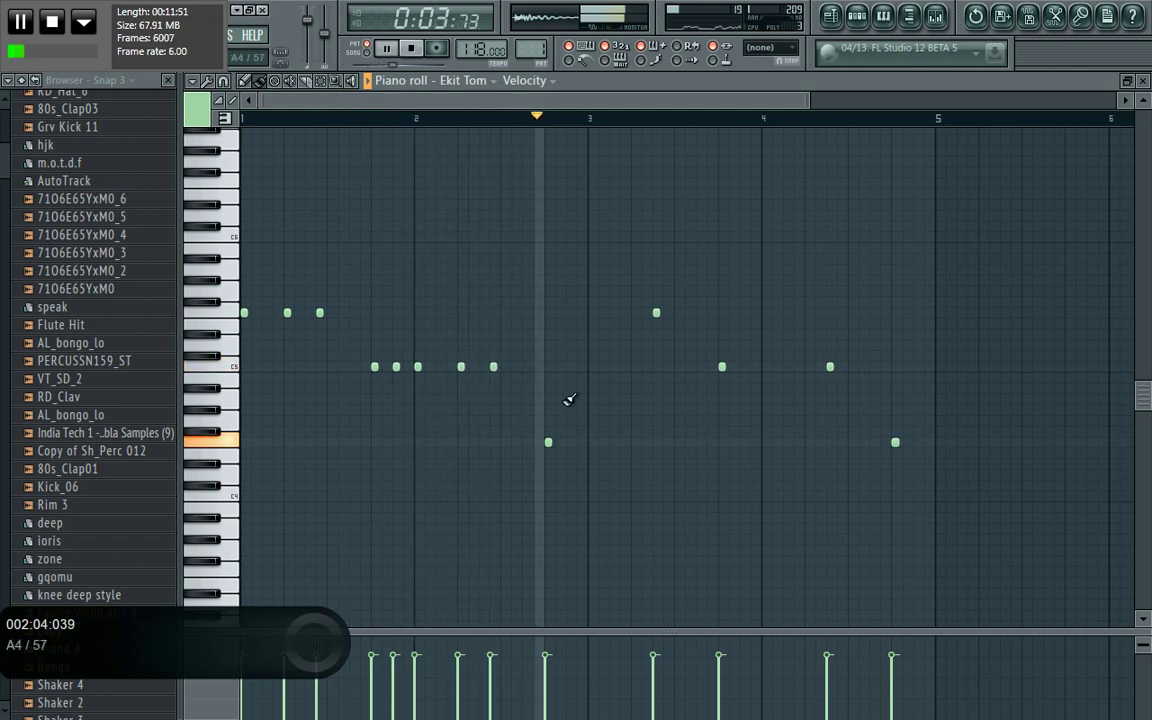
left_click(570, 442)
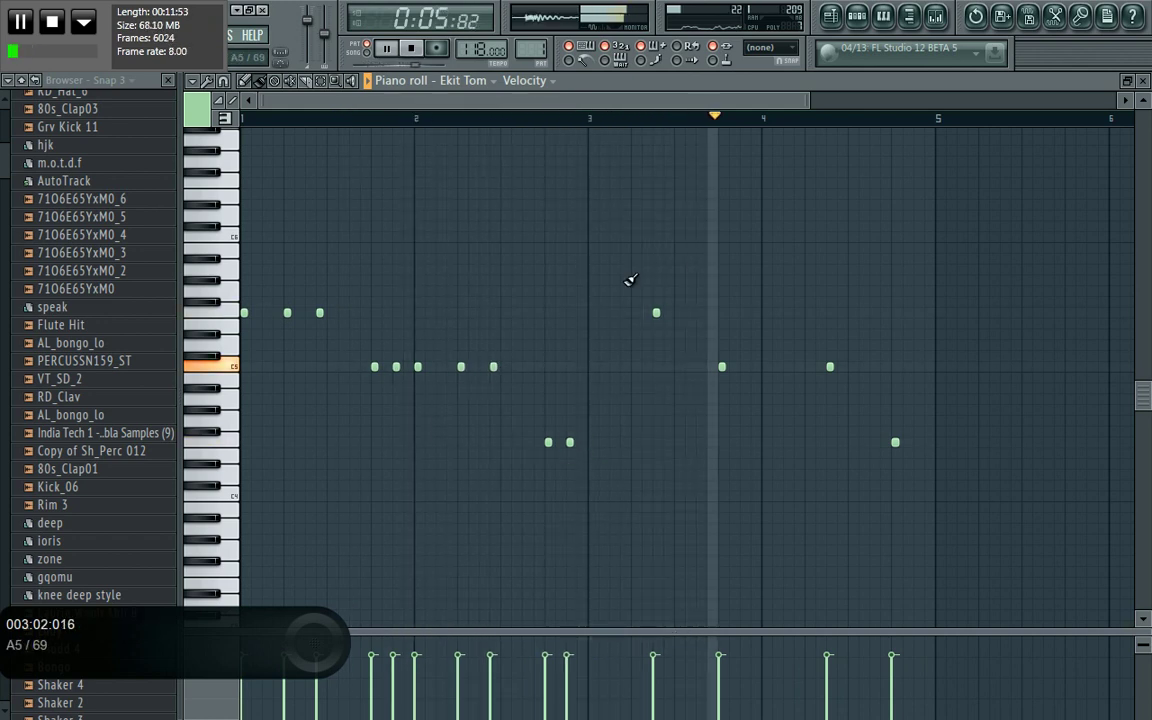
key("space")
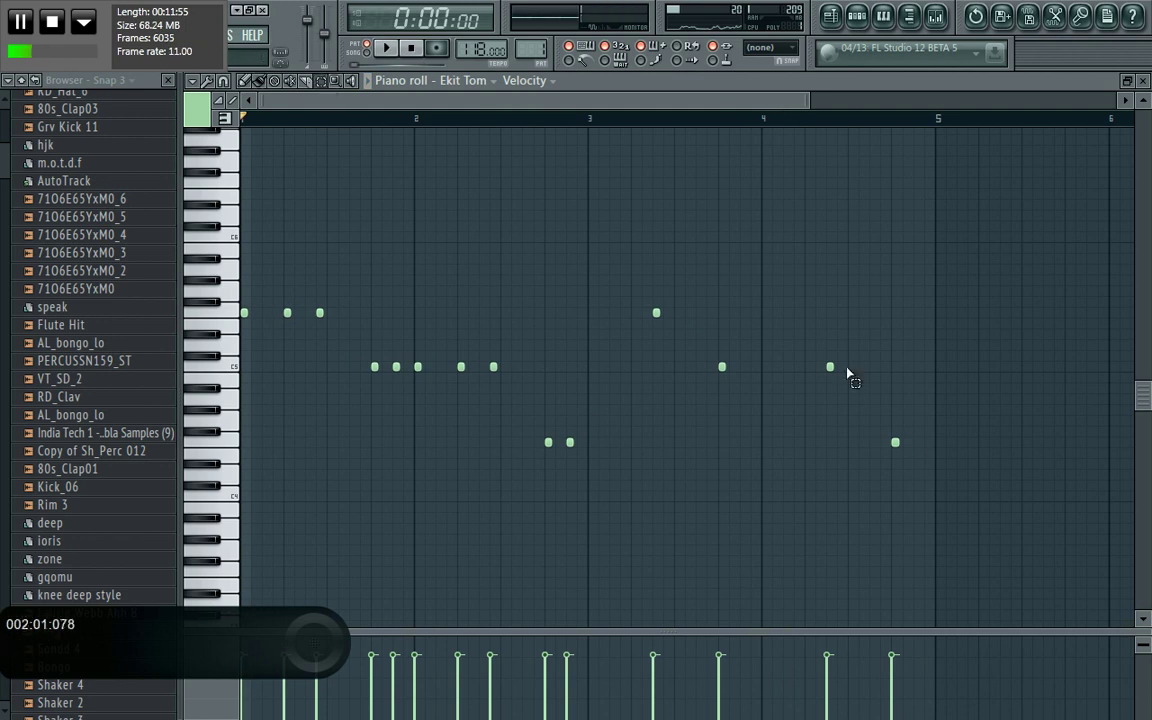
Step: Delete the Ekit Tom notes in bars 3 and 4 and fill those bars with a copy of bars 1 and 2
left_click_drag(920, 462, 640, 255)
key("Delete")
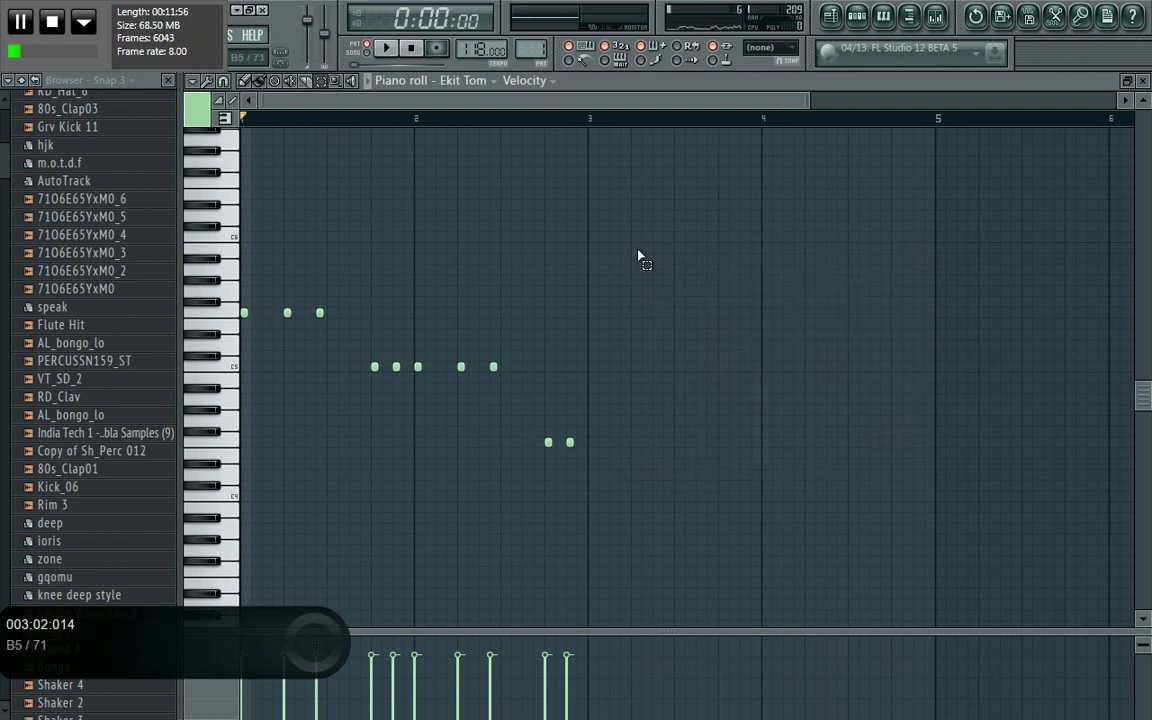
left_click_drag(617, 462, 120, 165)
key("ctrl+c")
key("ctrl+v")
key("shift+Right")
key("shift+Right")
key("shift+Right")
key("shift+Right")
key("shift+Right")
key("shift+Right")
key("shift+Right")
key("shift+Right")
key("shift+Right")
key("shift+Right")
key("shift+Right")
key("shift+Right")
key("shift+Right")
key("shift+Right")
key("shift+Right")
key("shift+Right")
key("shift+Right")
key("shift+Right")
key("shift+Right")
key("shift+Right")
key("shift+Right")
key("shift+Right")
key("shift+Right")
key("shift+Right")
key("shift+Right")
key("shift+Right")
key("shift+Right")
key("shift+Right")
key("shift+Right")
key("shift+Right")
key("shift+Right")
key("shift+Right")
key("shift+Right")
key("shift+Right")
key("shift+Right")
key("shift+Right")
key("shift+Right")
key("shift+Right")
key("shift+Right")
key("shift+Right")
key("shift+Right")
key("shift+Right")
key("shift+Right")
key("shift+Right")
key("shift+Right")
key("shift+Right")
key("shift+Right")
key("shift+Right")
key("shift+Right")
key("shift+Right")
key("shift+Right")
key("shift+Right")
key("shift+Right")
key("shift+Right")
key("shift+Right")
key("shift+Right")
key("shift+Right")
key("shift+Right")
key("shift+Right")
key("shift+Right")
key("shift+Right")
key("shift+Right")
key("shift+Right")
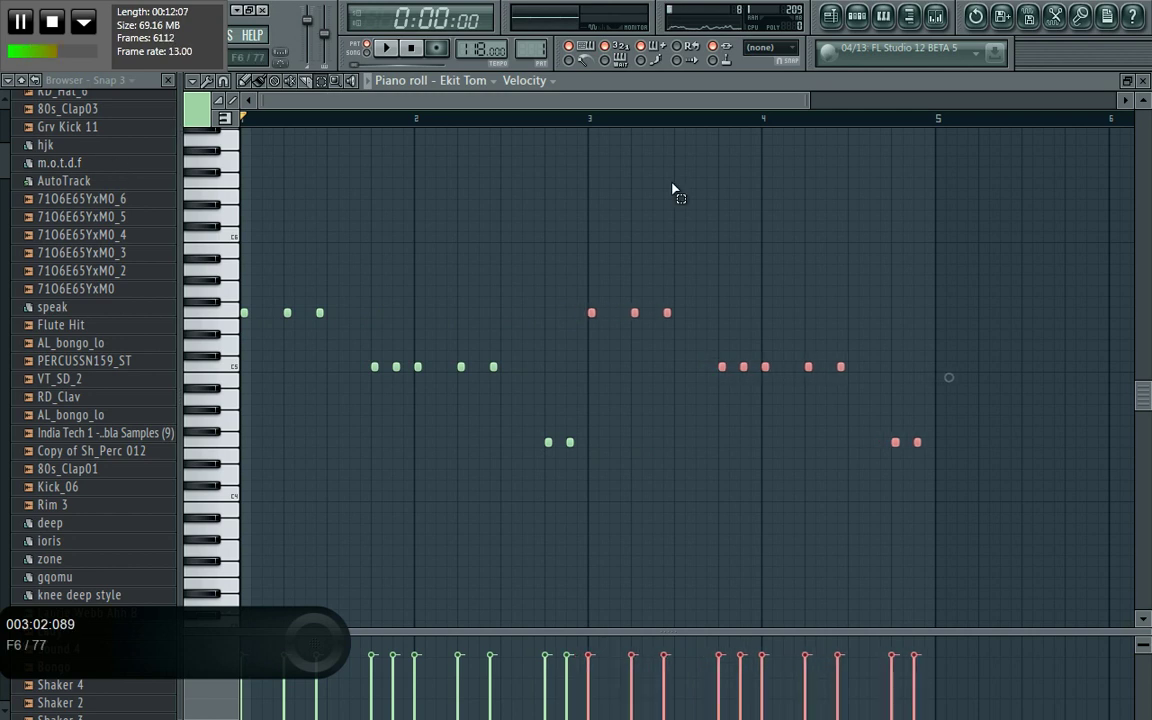
Step: Raise the Ekit Tom channel's volume under Levels adjustment and listen to the pattern
left_click(857, 15)
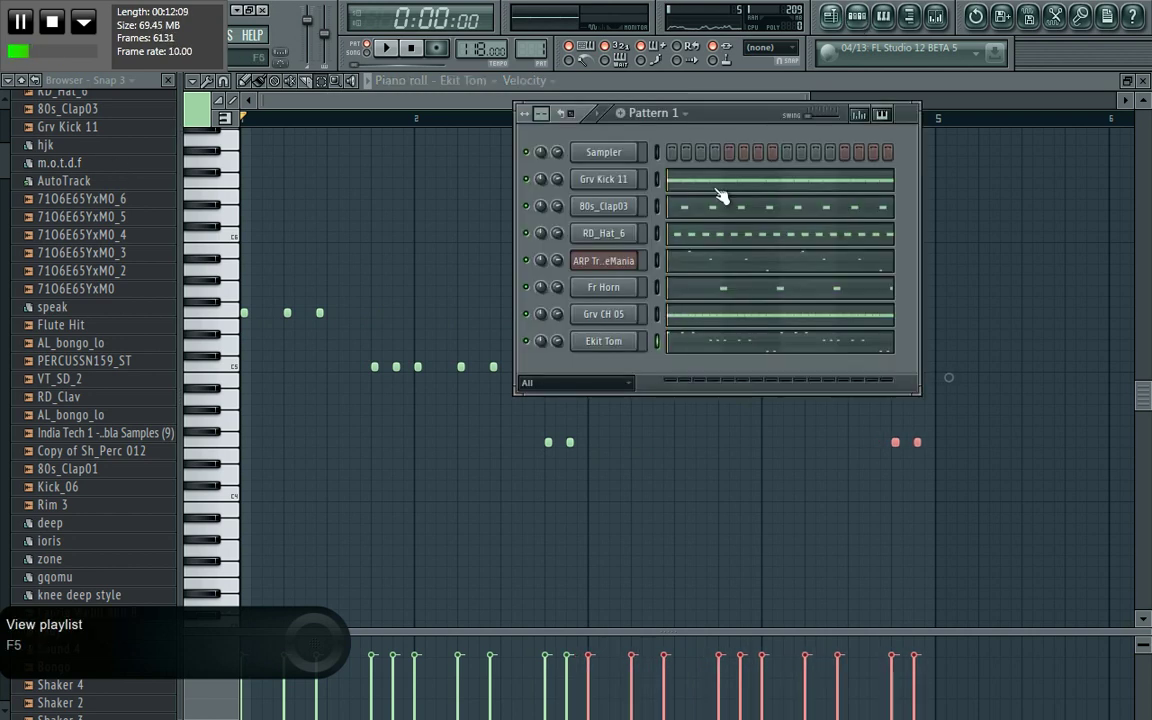
left_click(636, 341)
left_click_drag(645, 195, 645, 178)
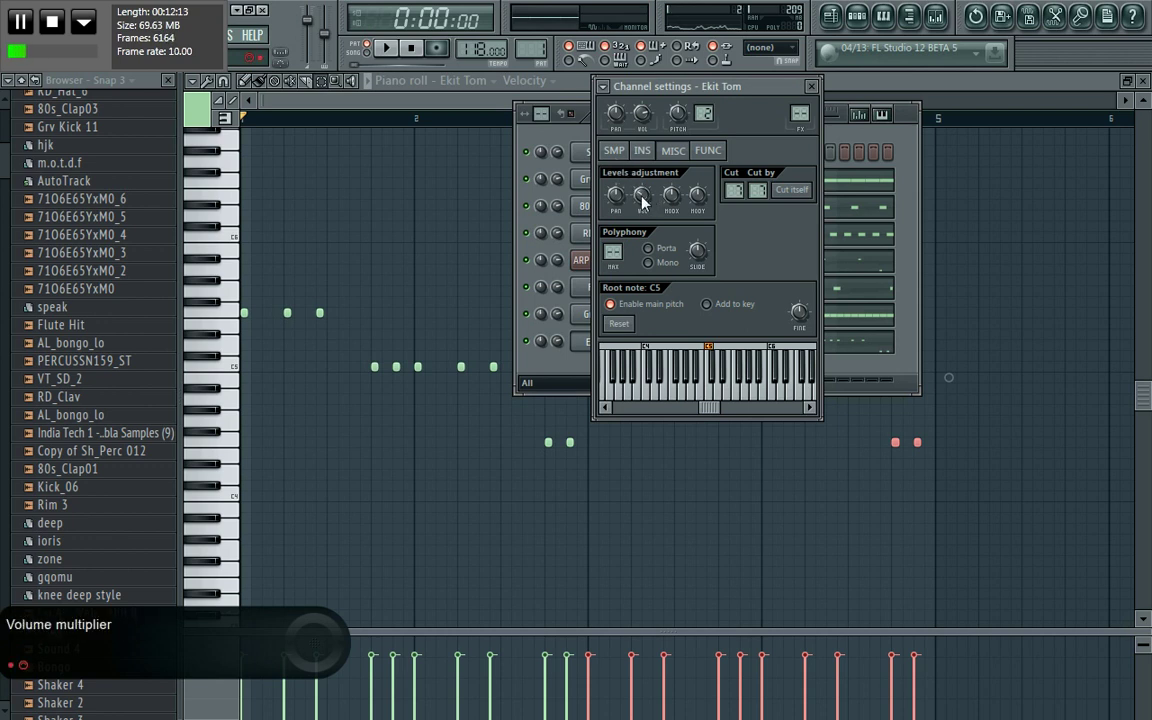
key("space")
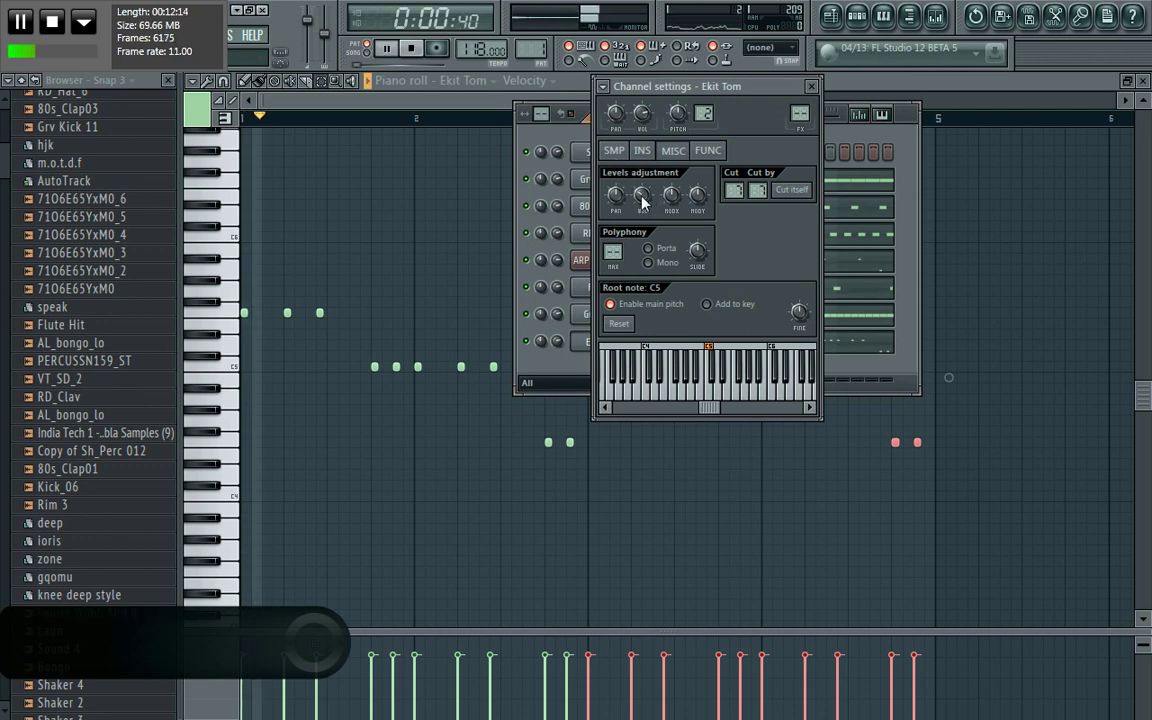
left_click(615, 150)
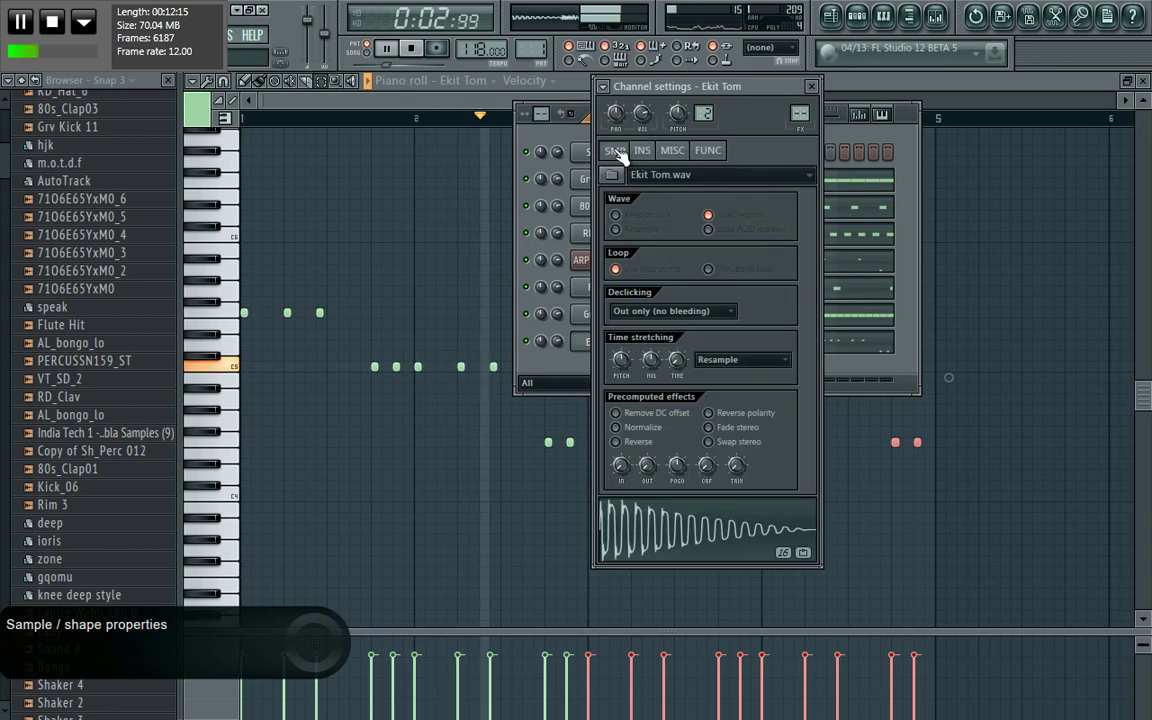
left_click(570, 142)
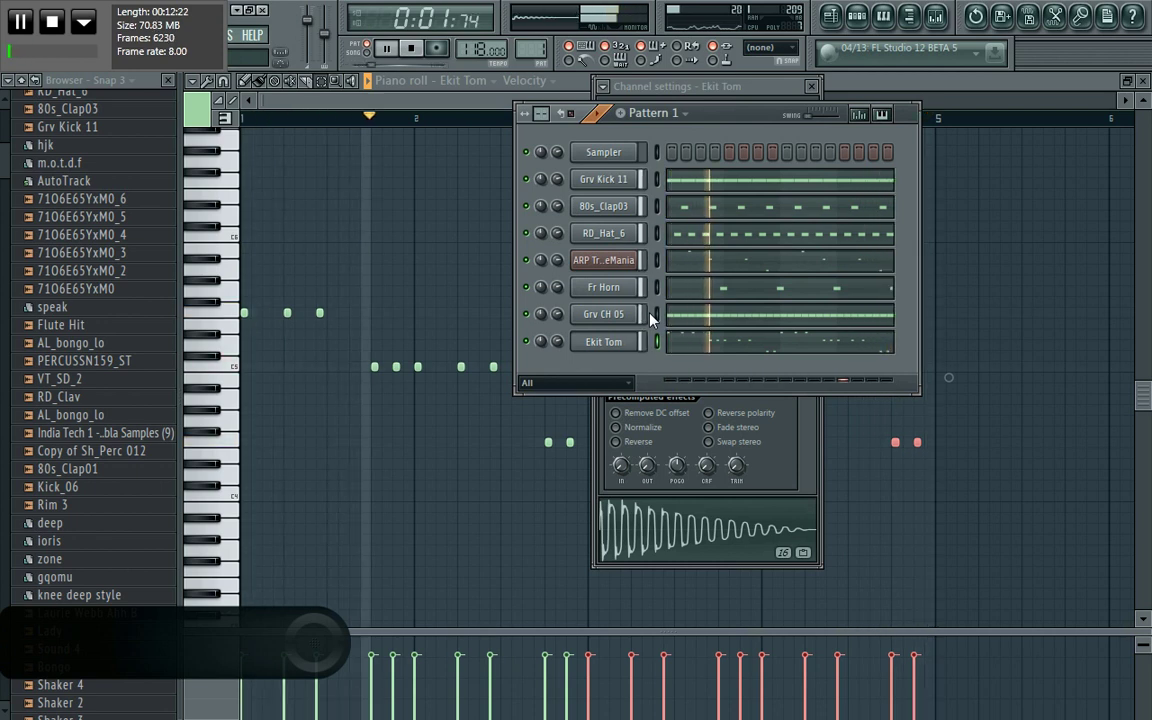
key("space")
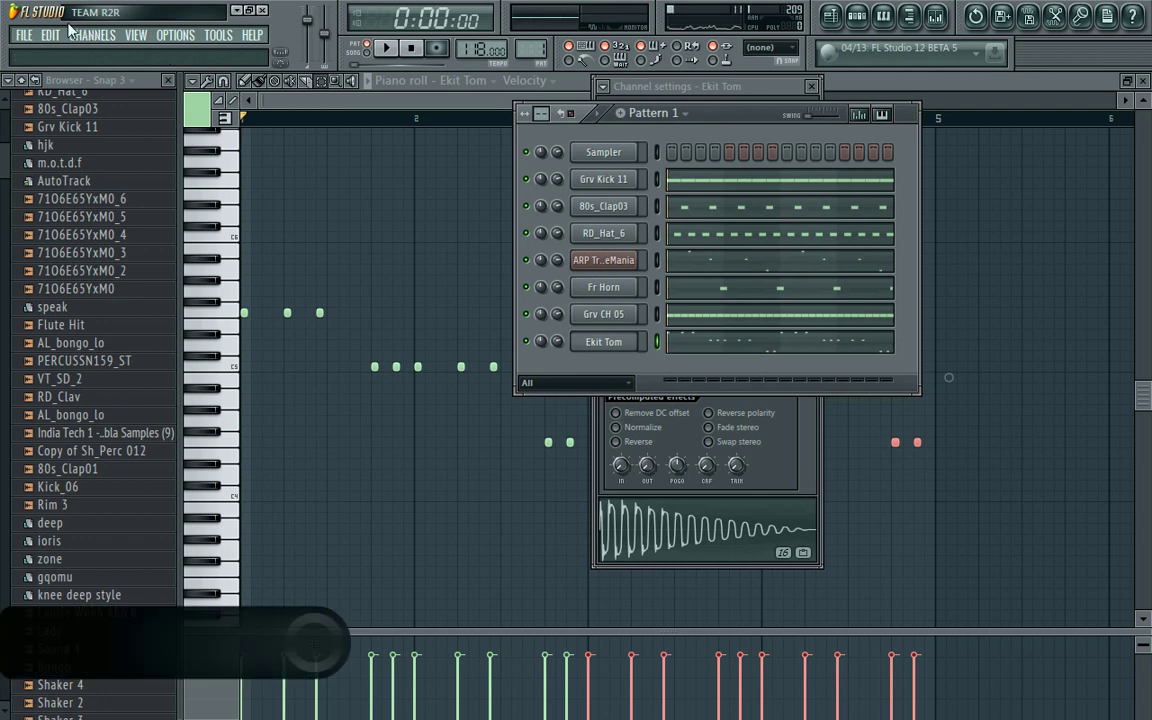
Step: Add a Hypersonic channel to the pattern and bring the channel list in front of its plugin window
left_click(90, 35)
mouse_move(100, 52)
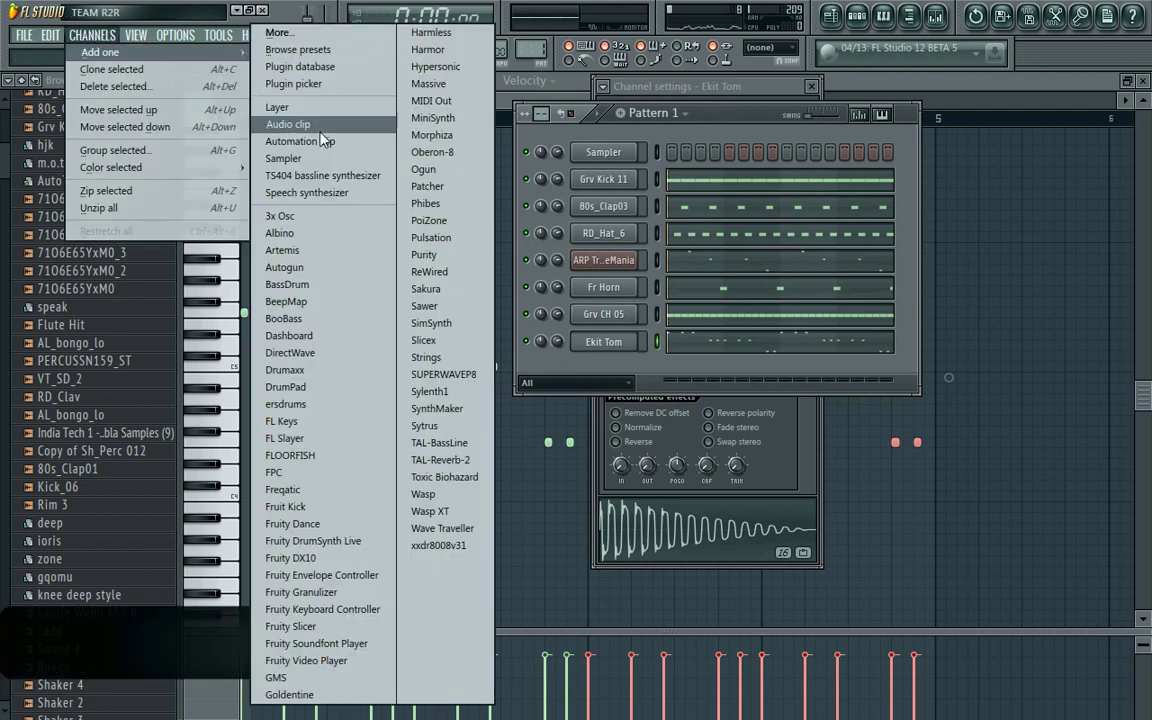
left_click(432, 66)
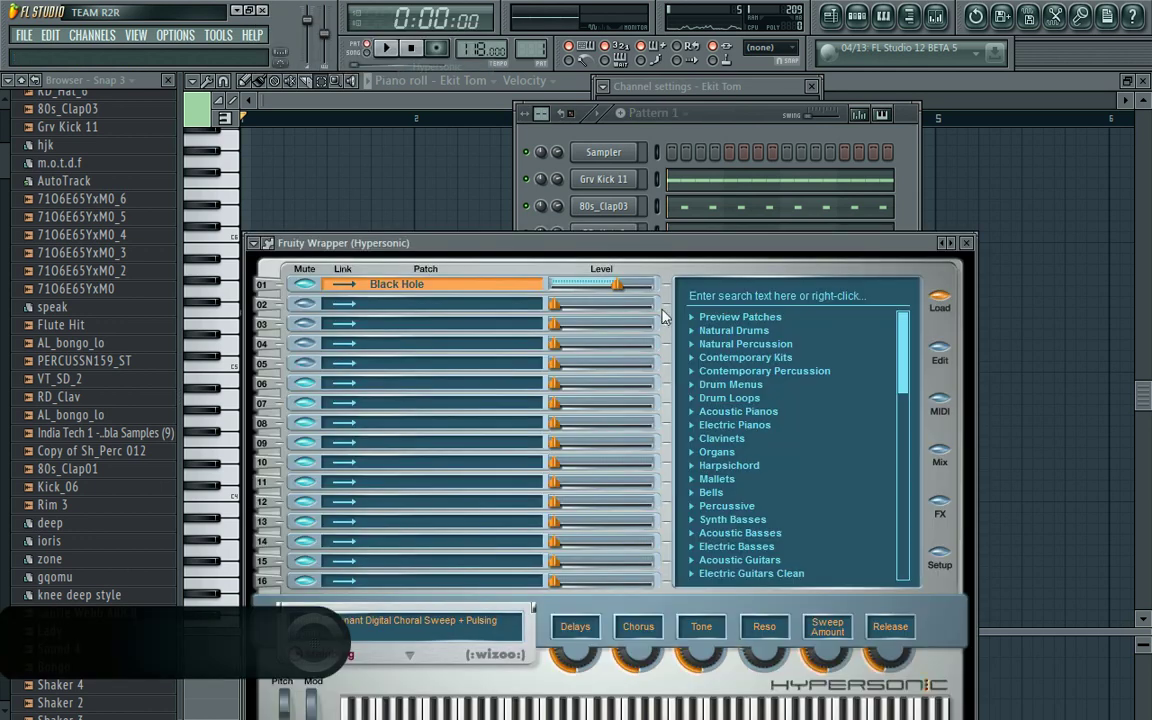
left_click(735, 137)
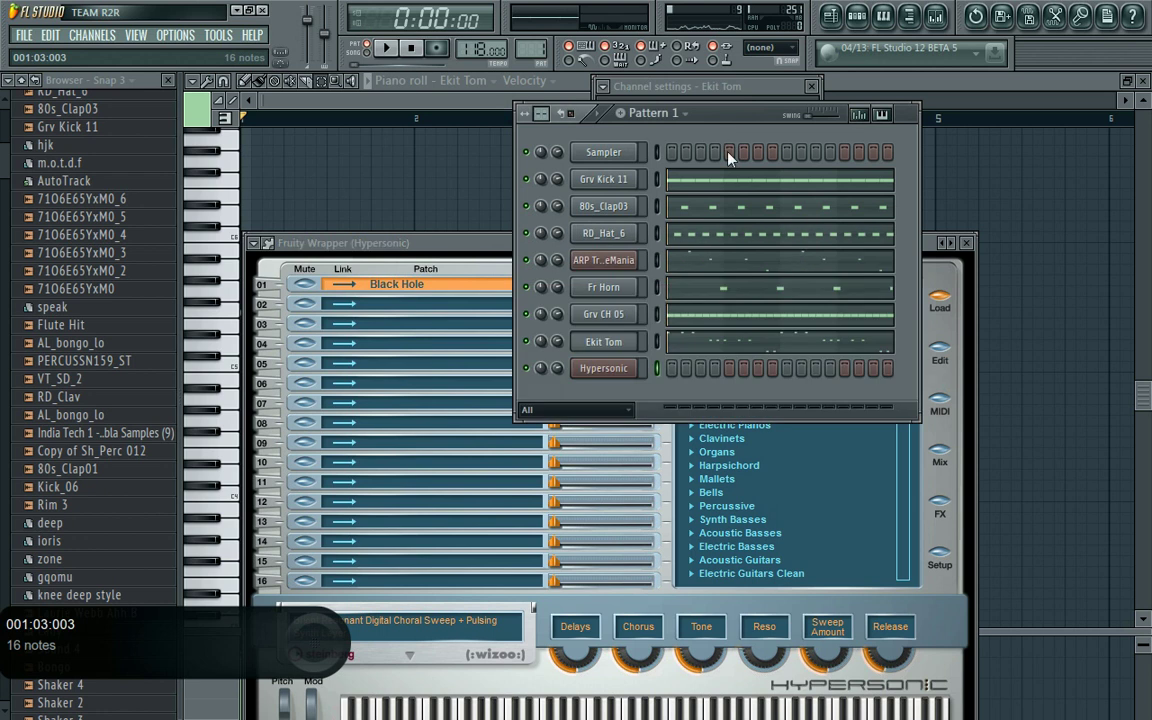
Step: Move the Ekit Tom notes to the Sampler channel and delete the Ekit Tom channel
key("ctrl+x")
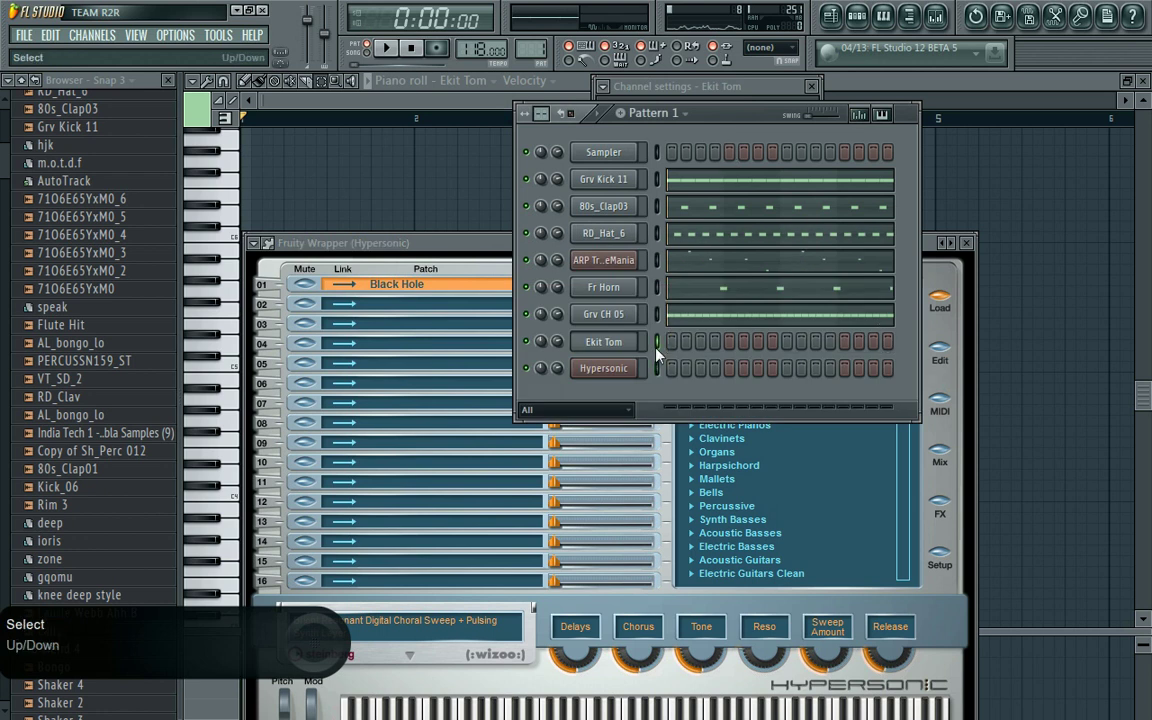
left_click(657, 152)
key("ctrl+v")
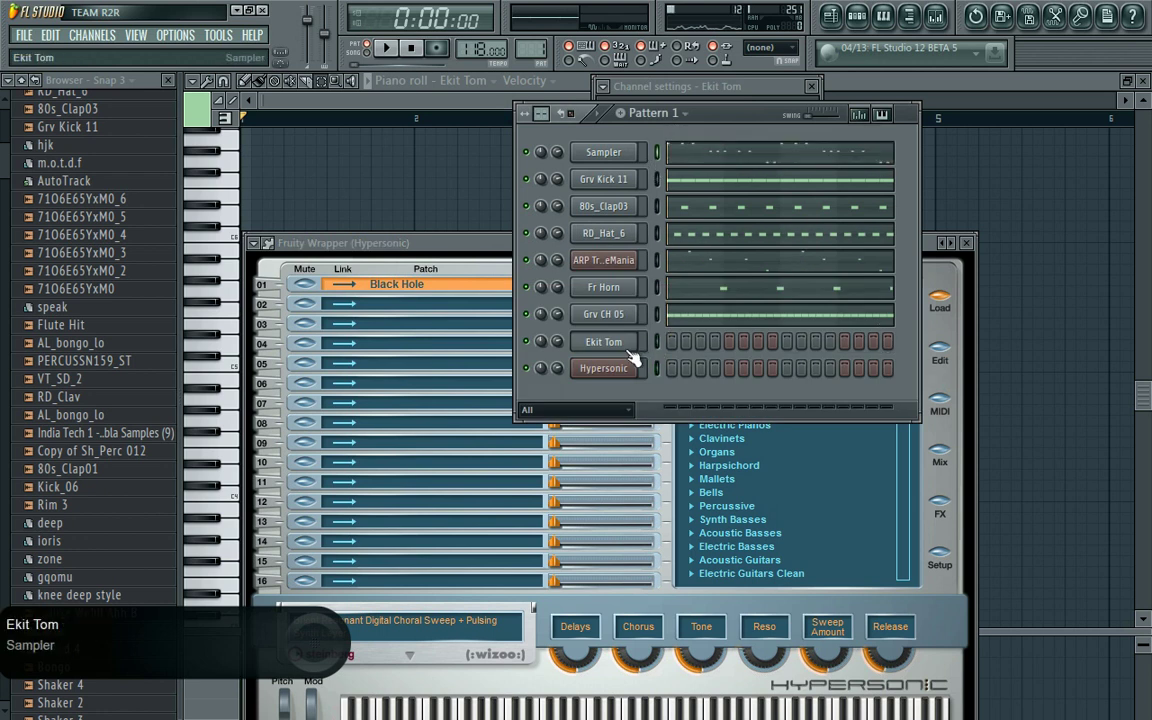
right_click(630, 354)
left_click(610, 520)
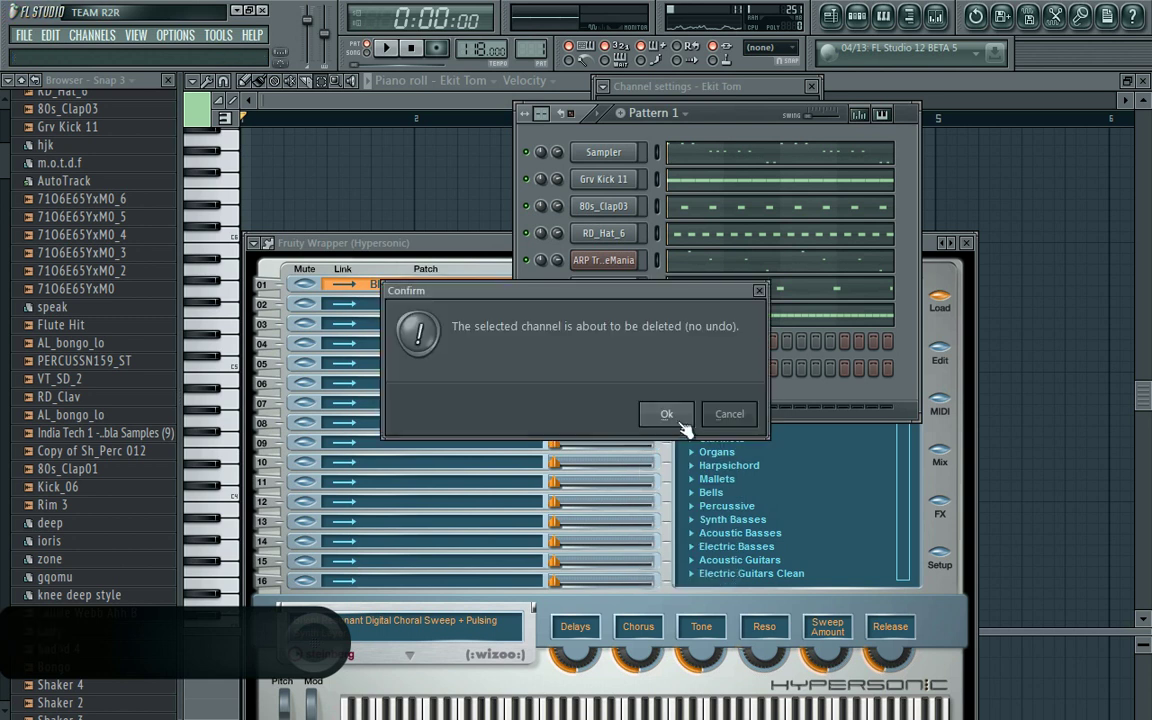
left_click(677, 424)
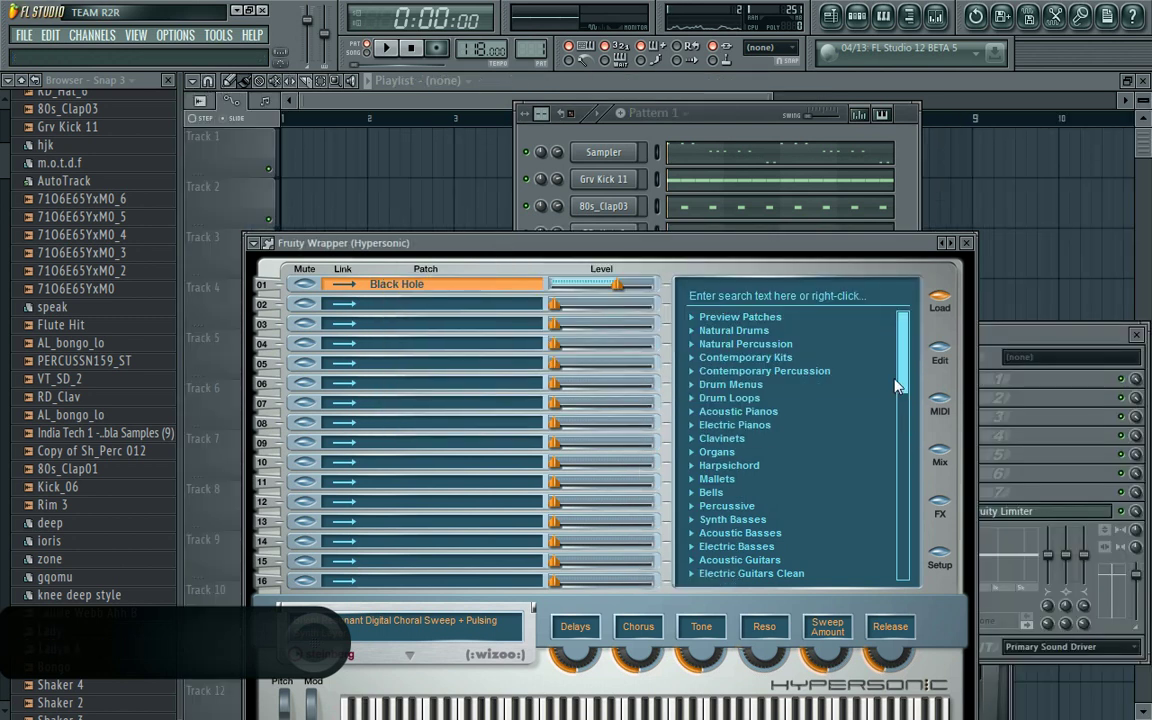
Step: Lower the level of Hypersonic's first part and audition the Synth Basses patches from Thump Bass through Syn Bass
left_click(692, 520)
left_click_drag(905, 360, 905, 388)
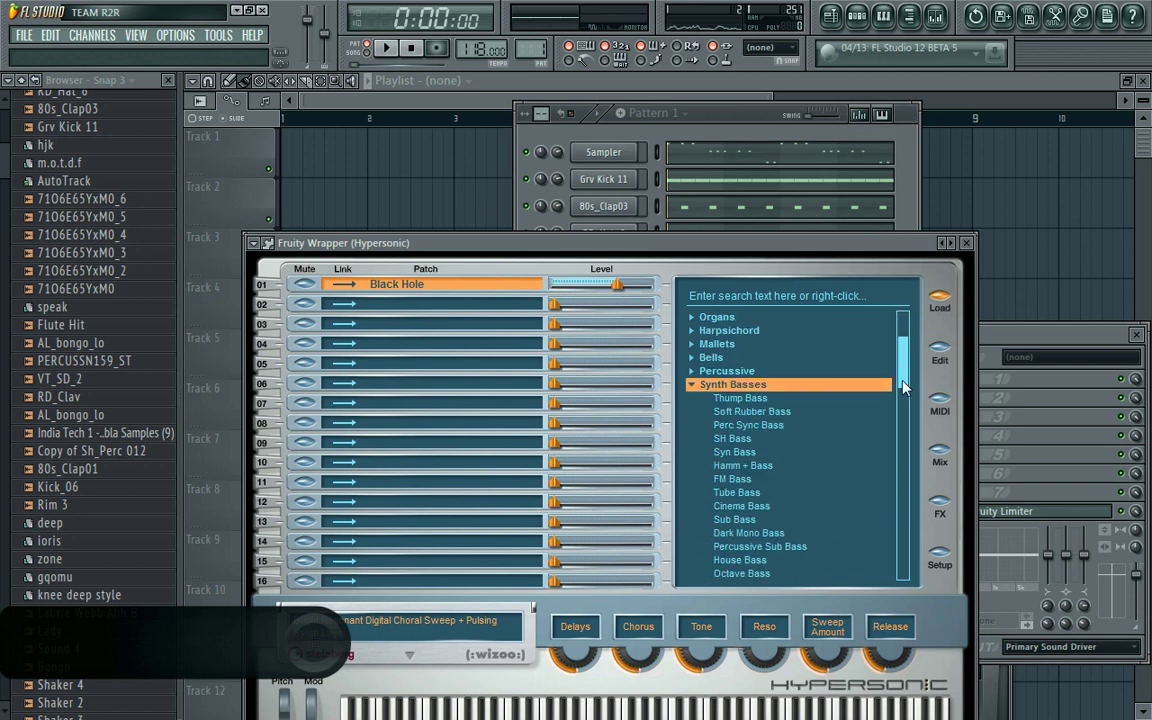
left_click(596, 288)
left_click(724, 403)
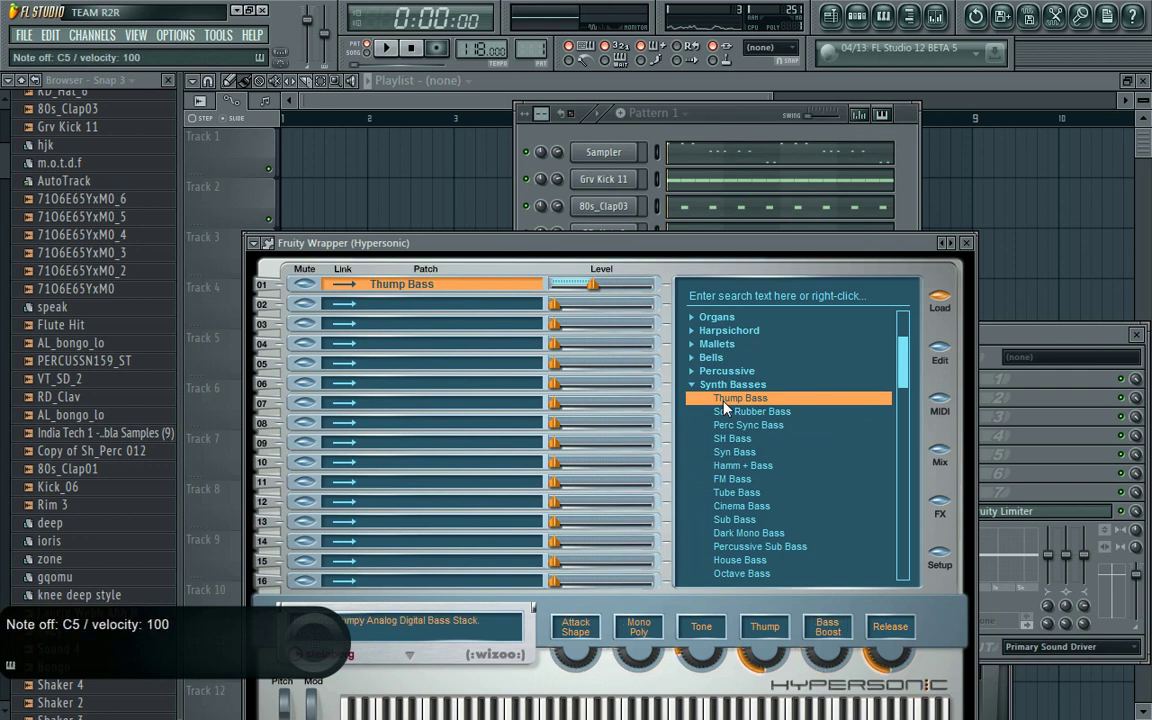
left_click(727, 411)
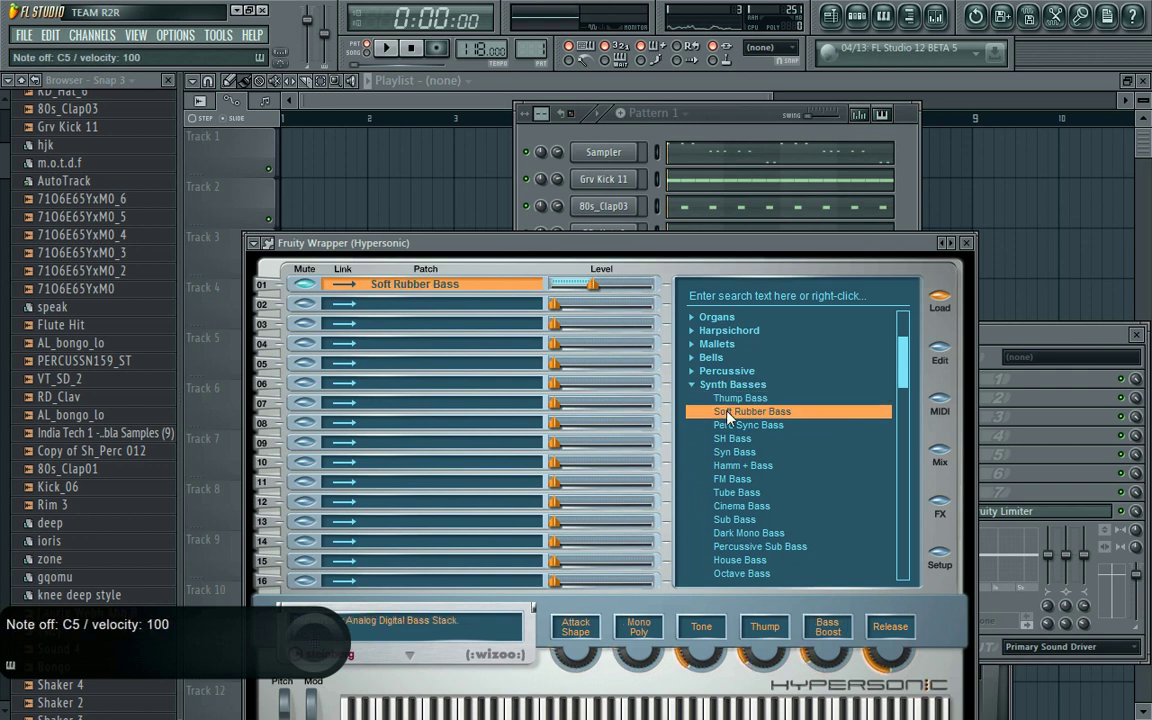
left_click(729, 429)
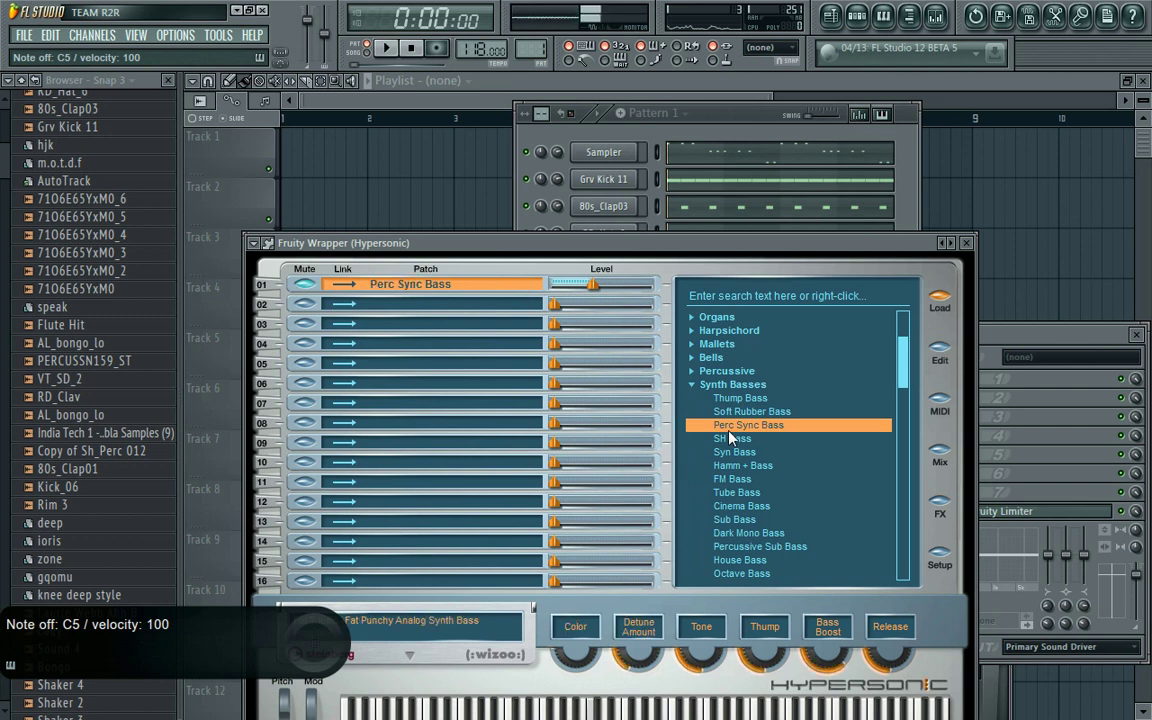
left_click(731, 440)
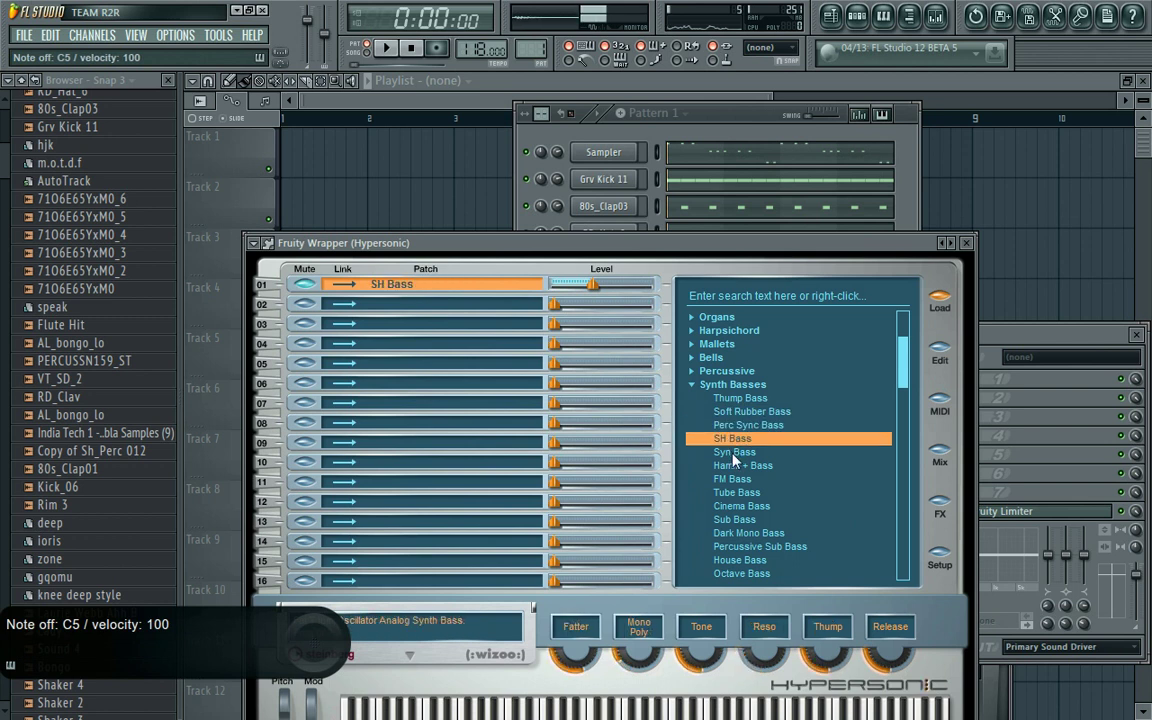
left_click(734, 452)
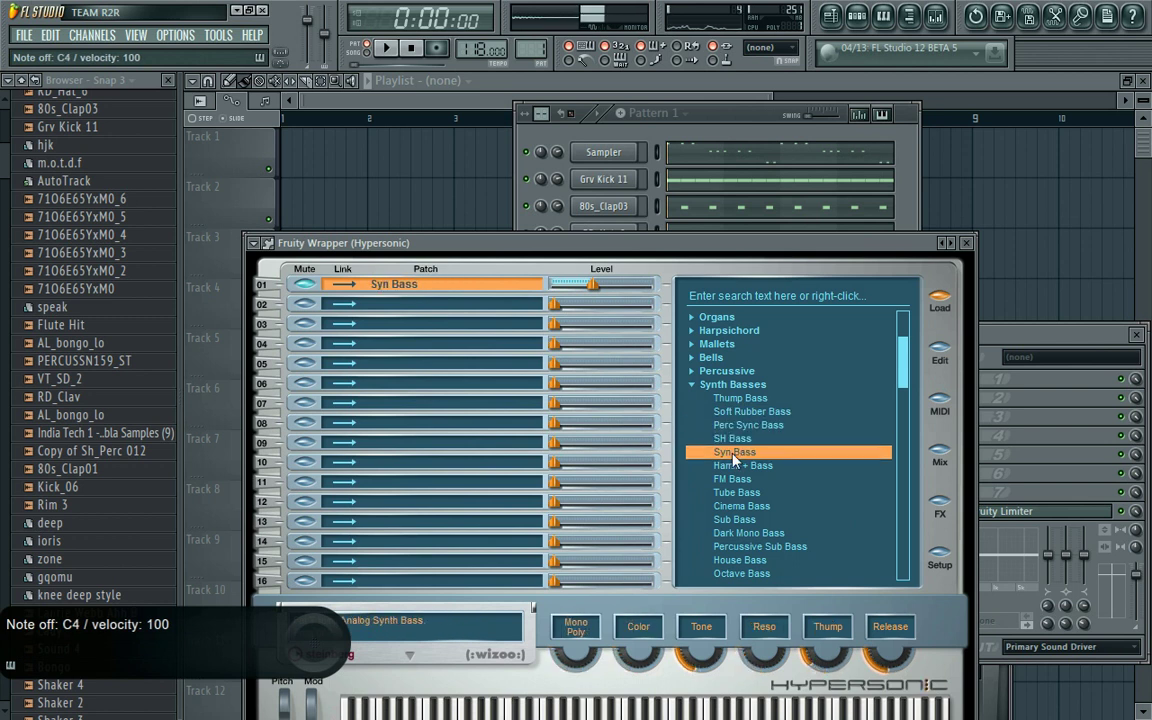
Step: Move the Sampler channel's notes to the Hypersonic channel and play the pattern with that channel's piano roll open
left_click(663, 121)
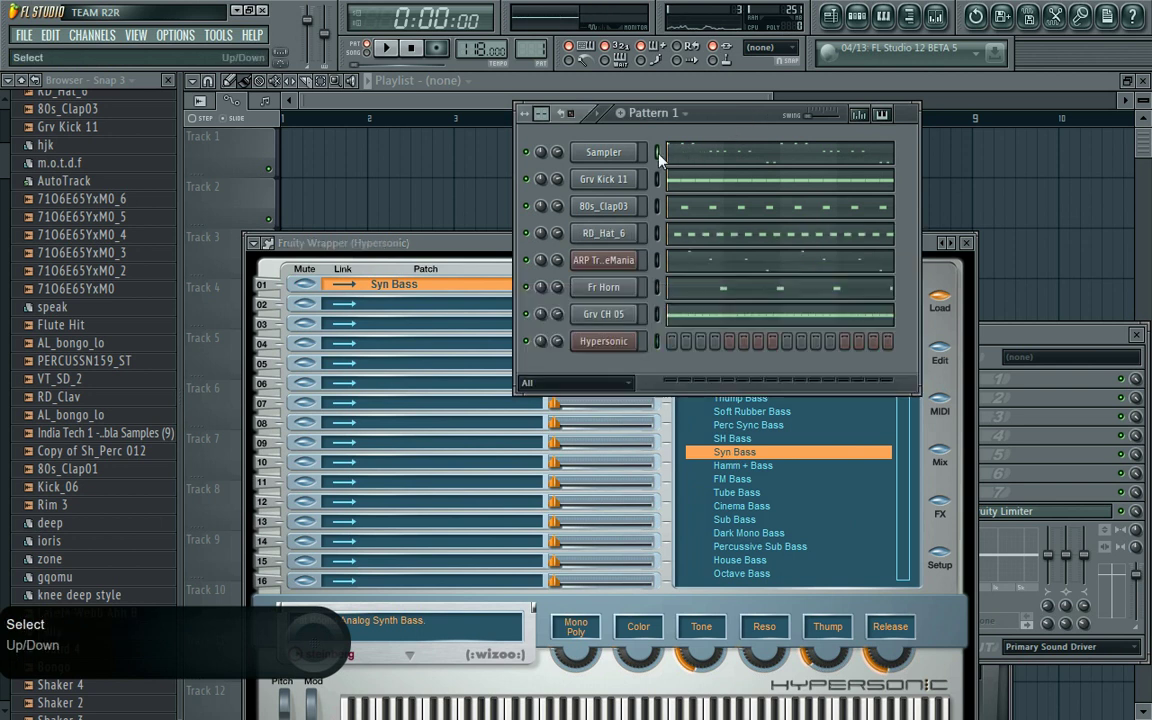
left_click(657, 337)
key("ctrl+v")
key("space")
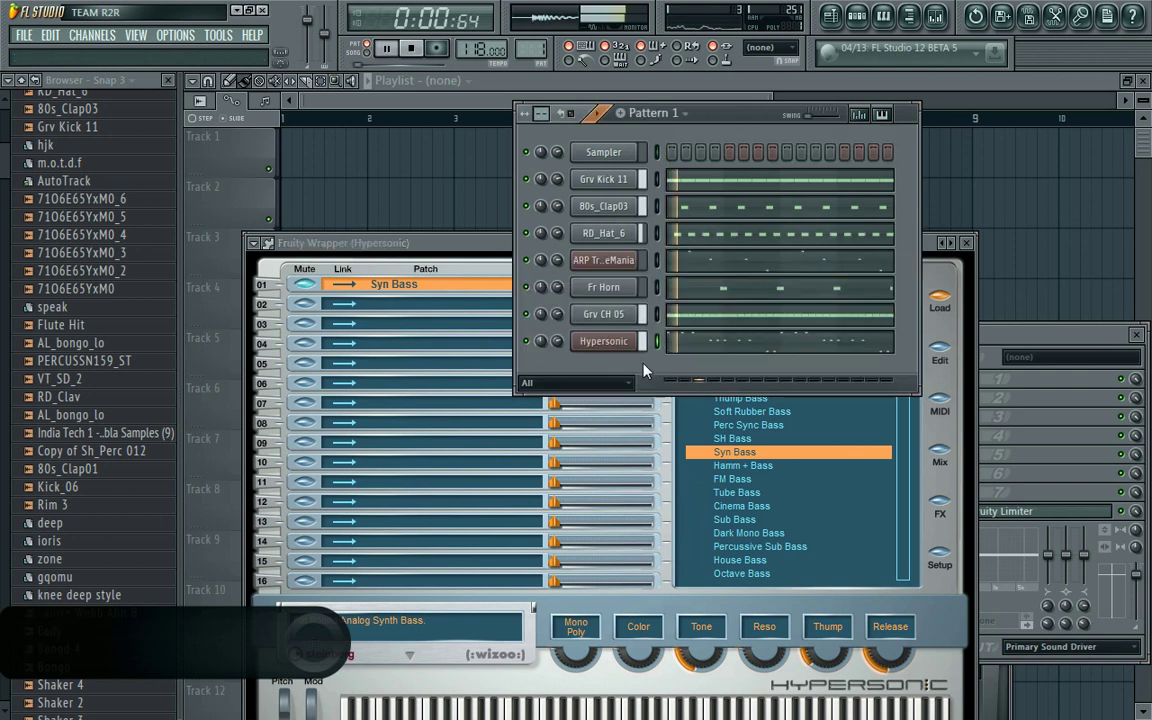
left_click(710, 340)
key("space")
key("space")
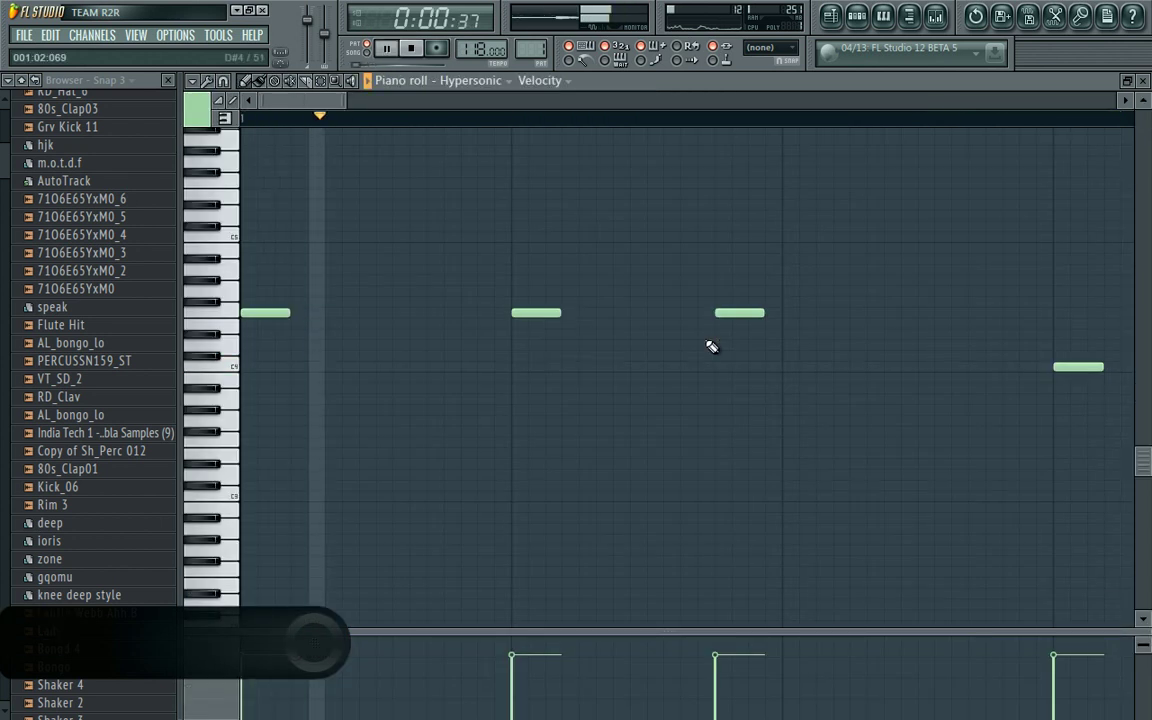
Step: Audition Hamm + Bass and FM Bass in Hypersonic during playback, and load the Tube Bass patch
left_click(866, 20)
left_click(610, 346)
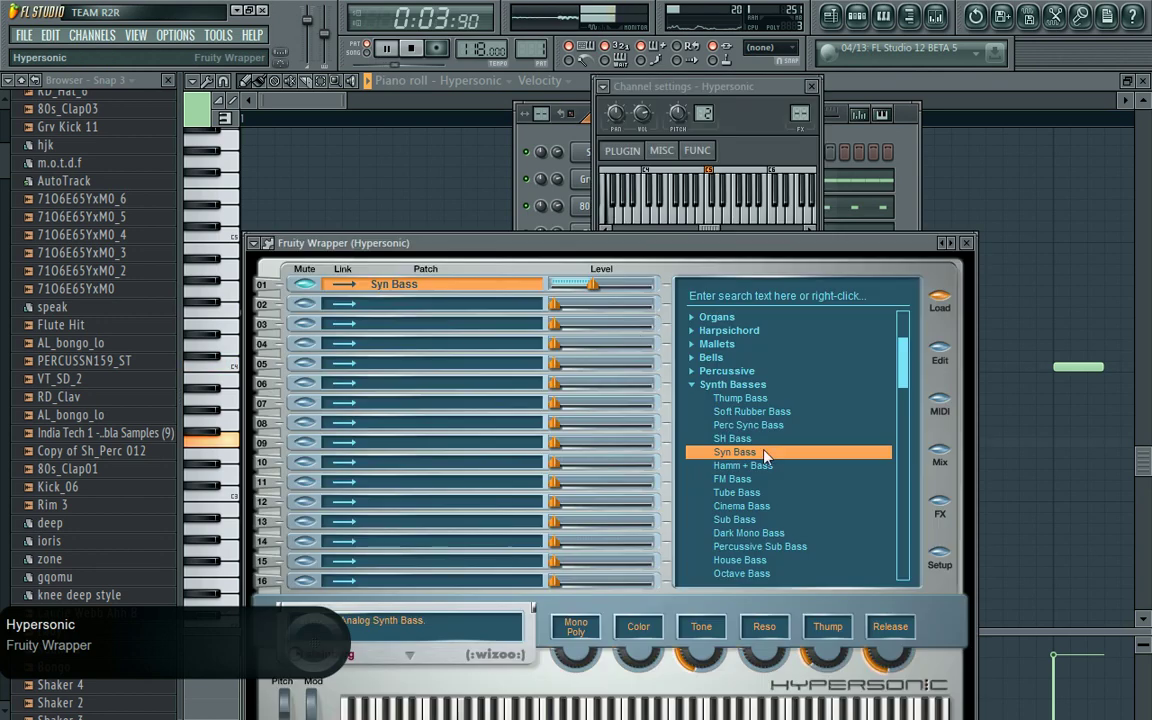
left_click(731, 466)
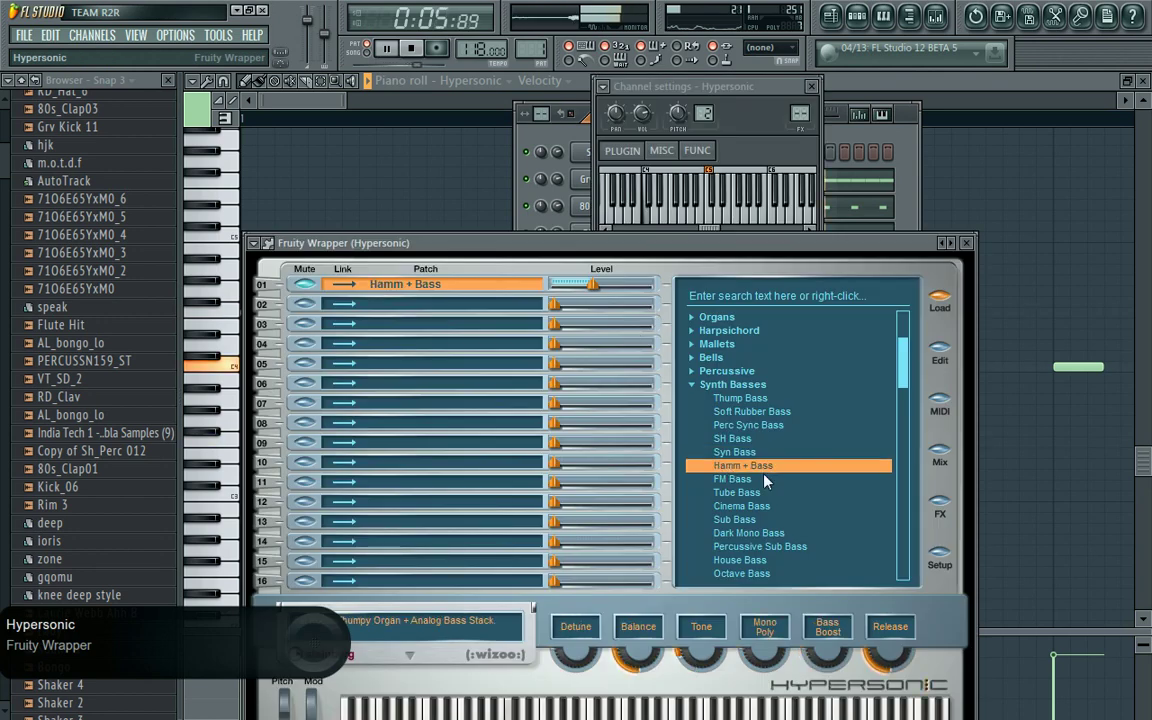
left_click(740, 482)
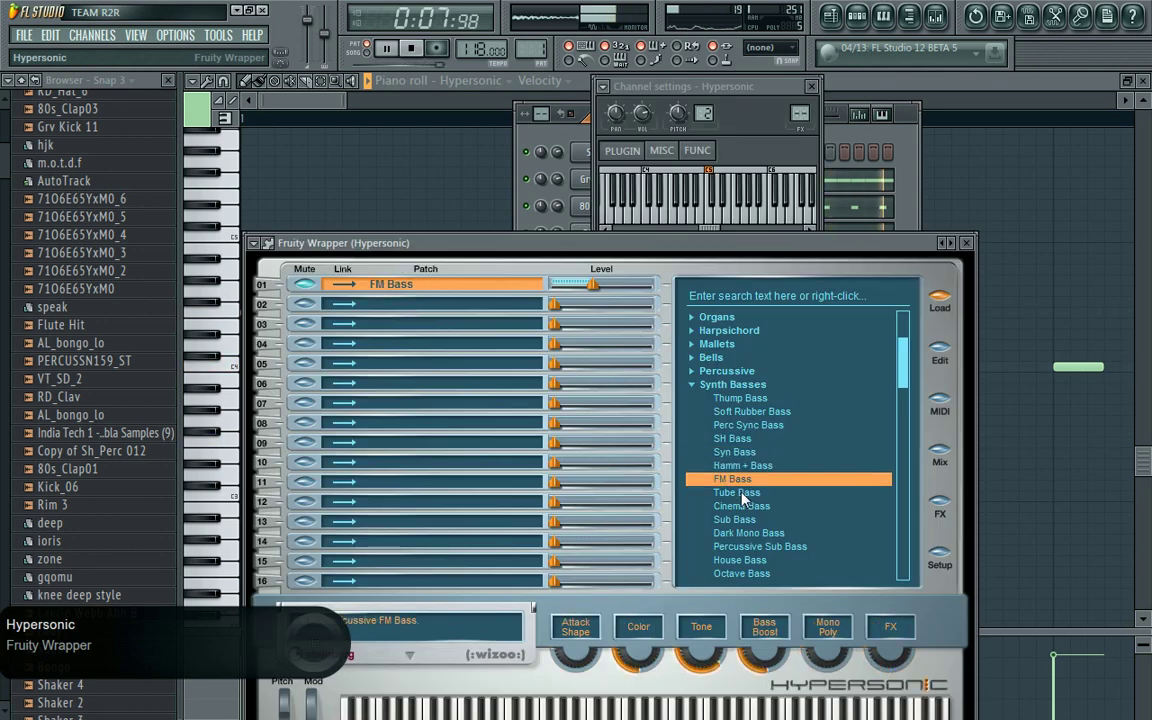
left_click(741, 494)
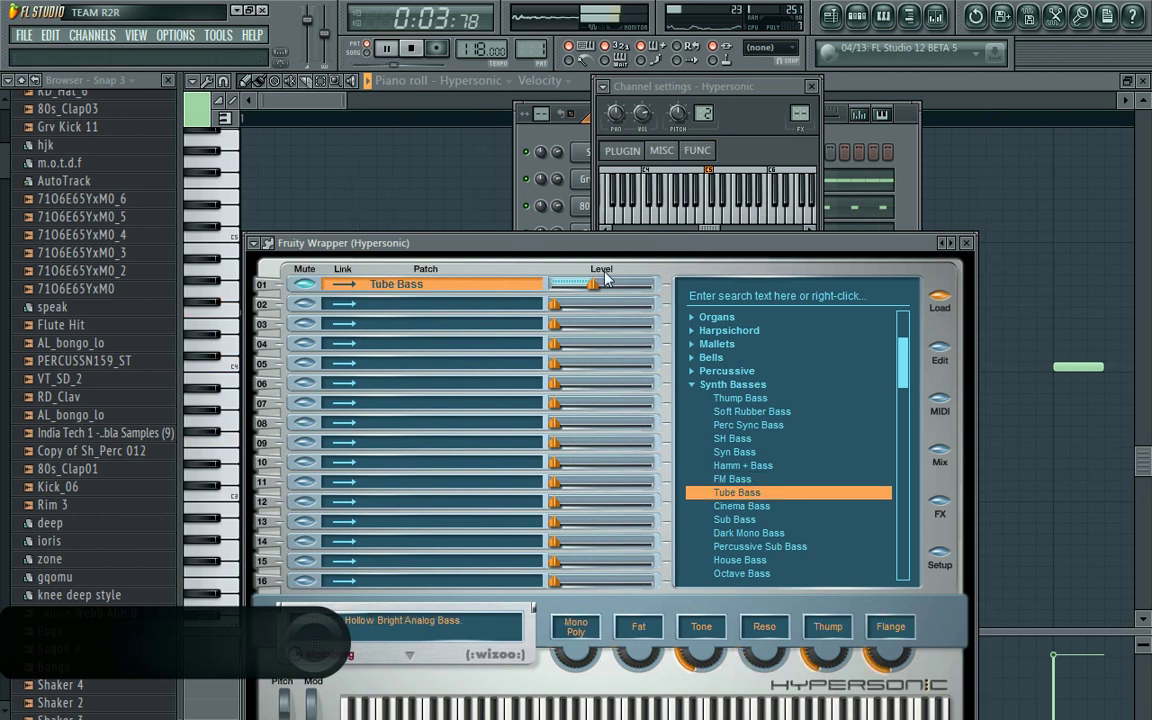
Step: Stop playback and clone the Hypersonic channel
left_click(557, 137)
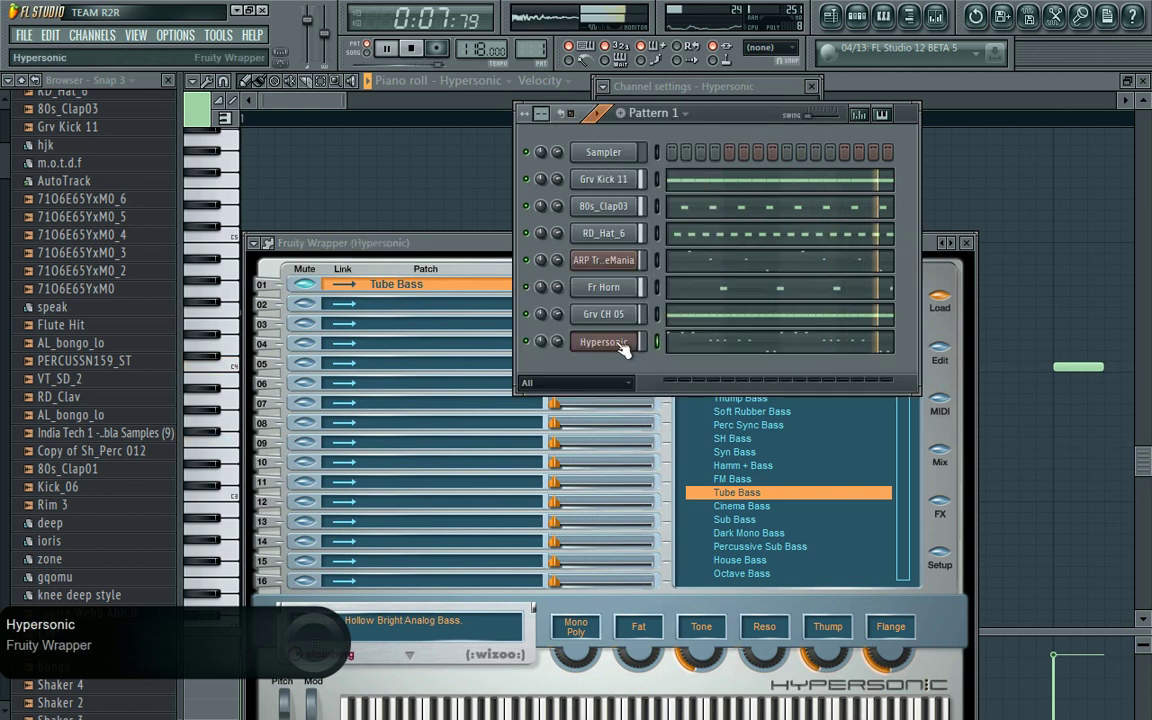
key("space")
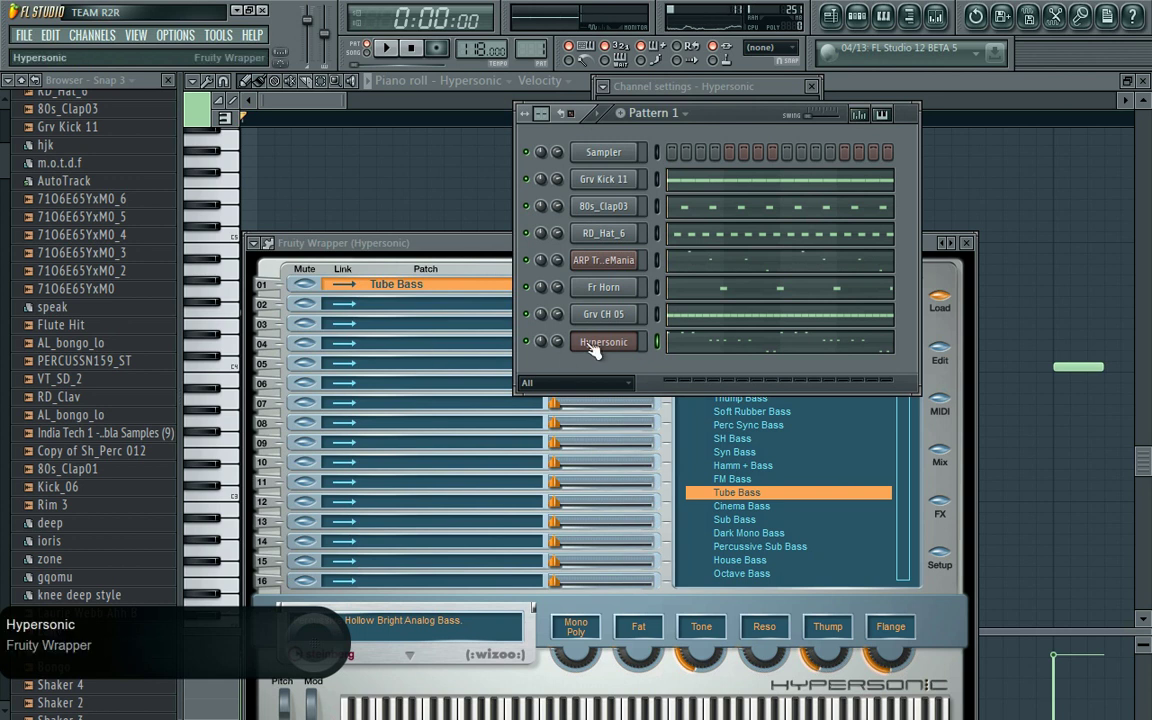
right_click(600, 345)
left_click(664, 550)
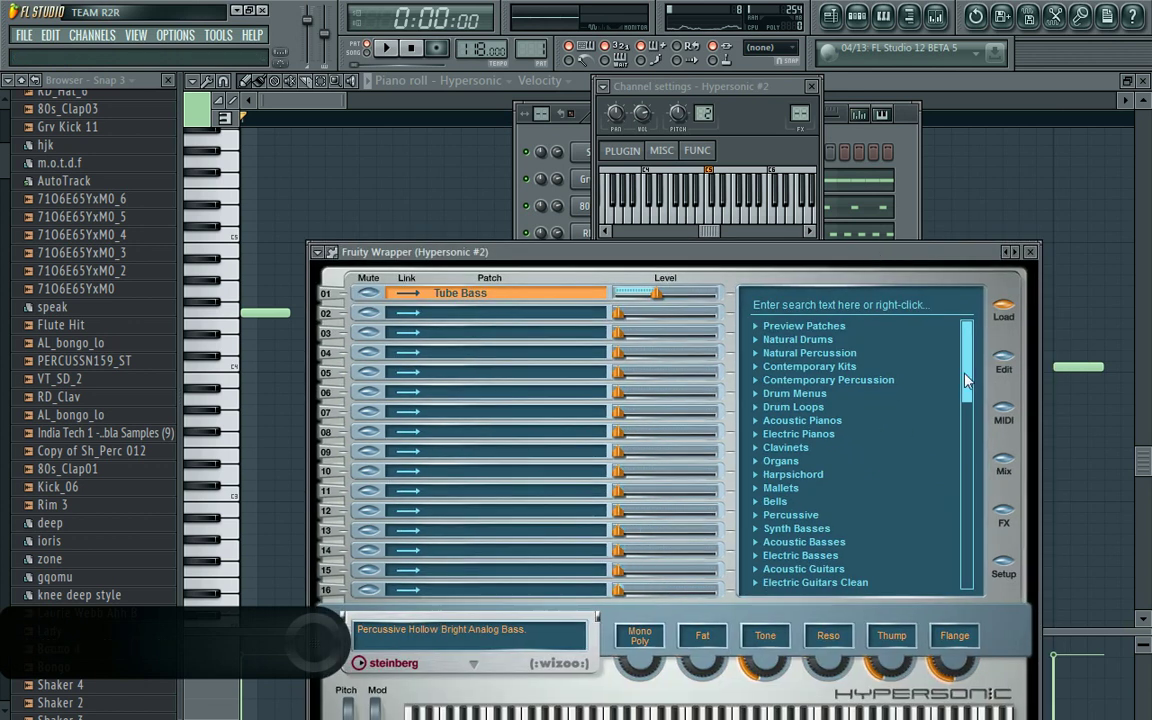
Step: In the cloned Hypersonic, set the first part's level to about -25.6 dB and load Soft Legato Strings from the Strings category
left_click_drag(963, 385, 968, 420)
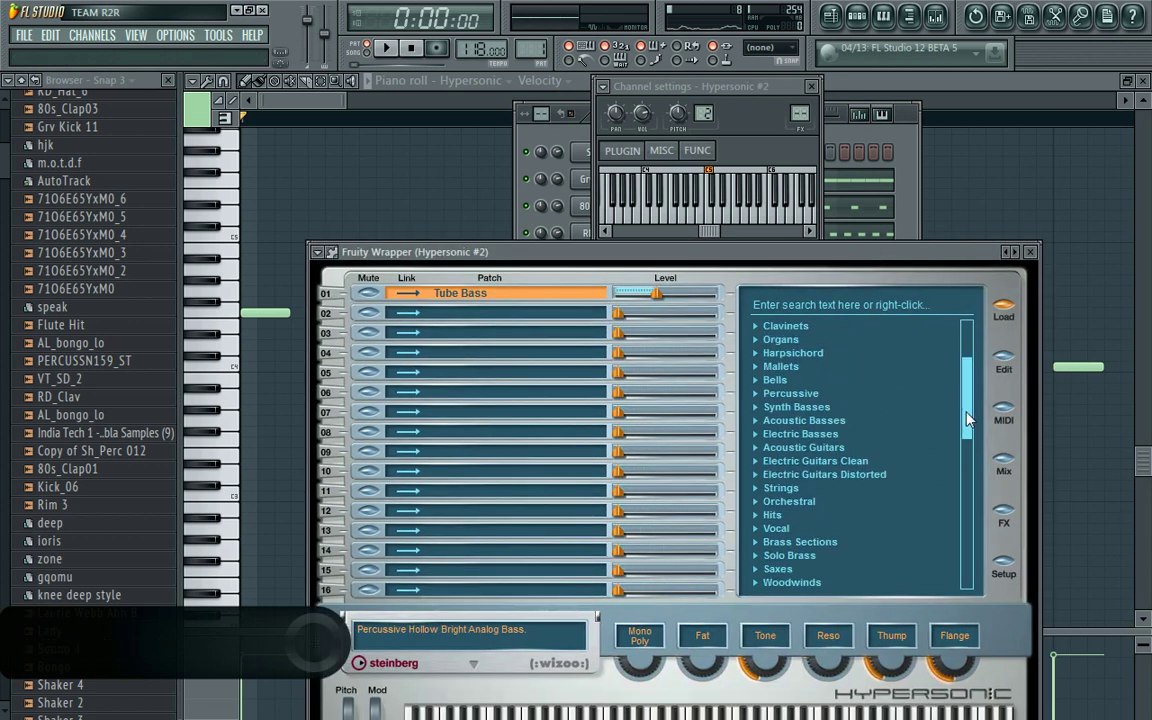
left_click(788, 488)
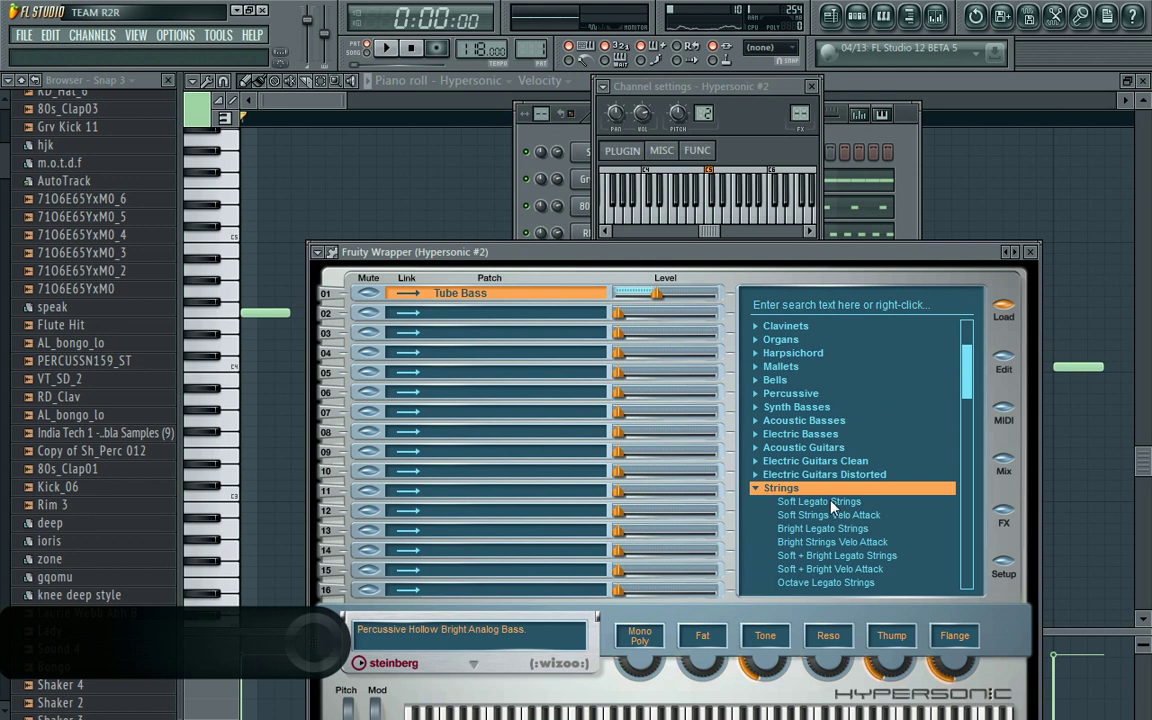
left_click_drag(965, 394, 968, 413)
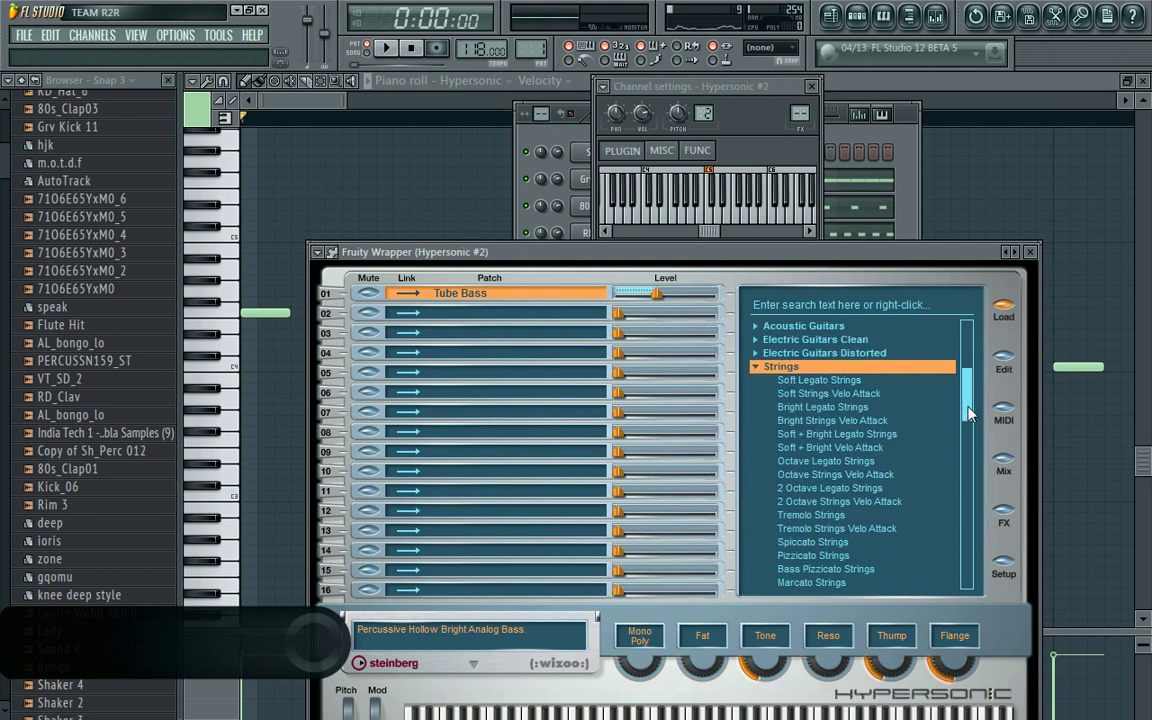
left_click(806, 438)
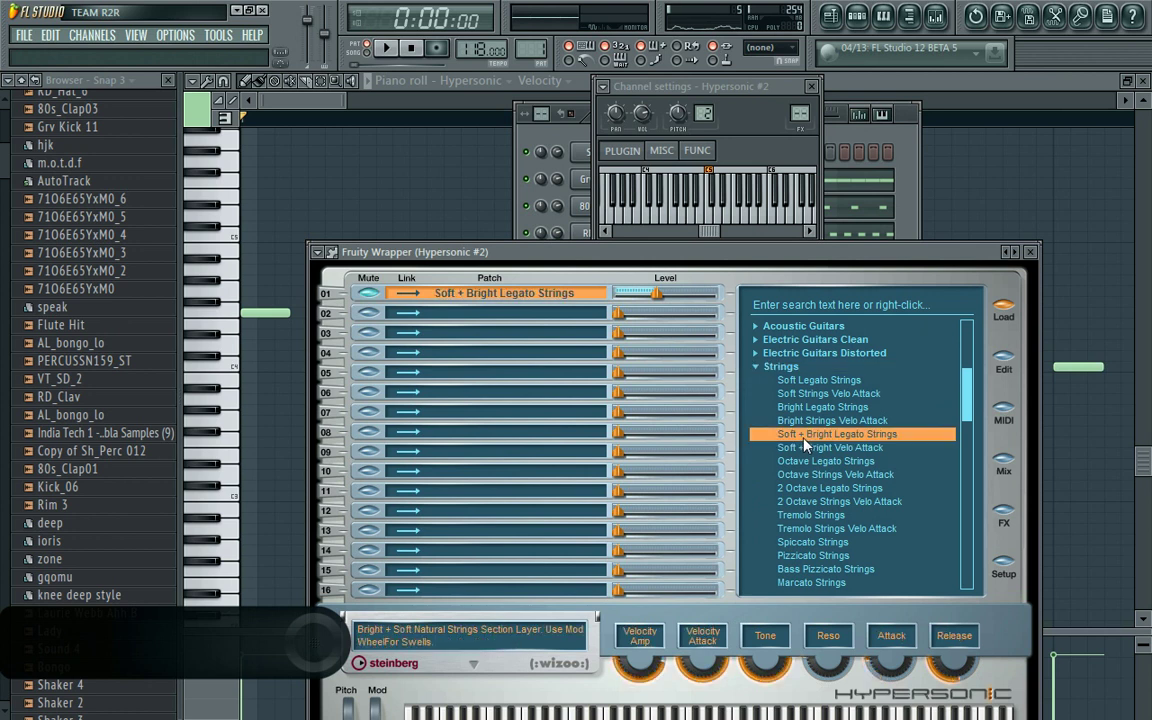
left_click(633, 296)
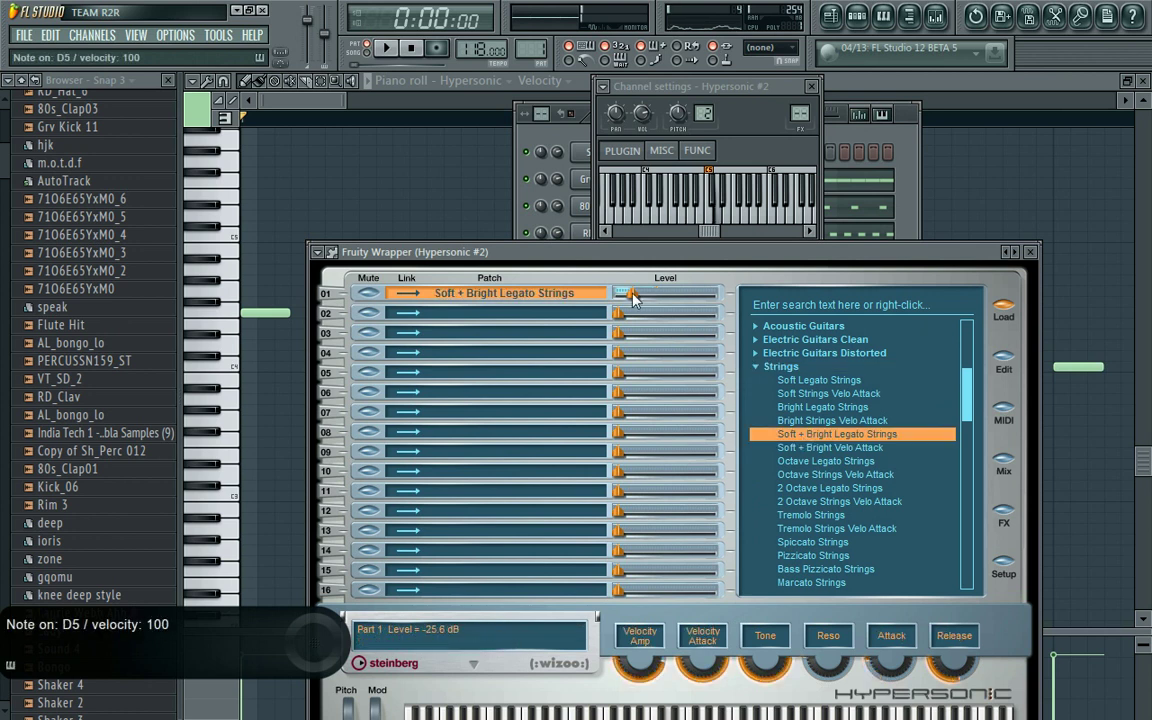
left_click(786, 380)
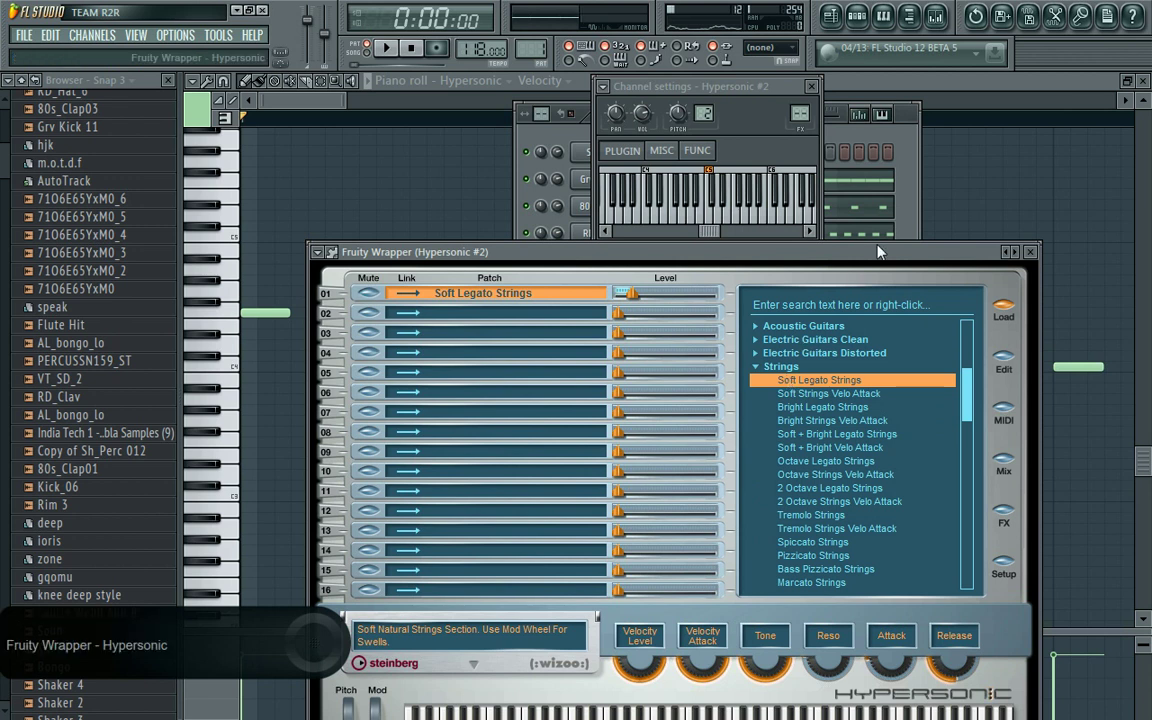
Step: Paste the copied notes into the Hypersonic #2 channel and delete them all in its piano roll
left_click(906, 228)
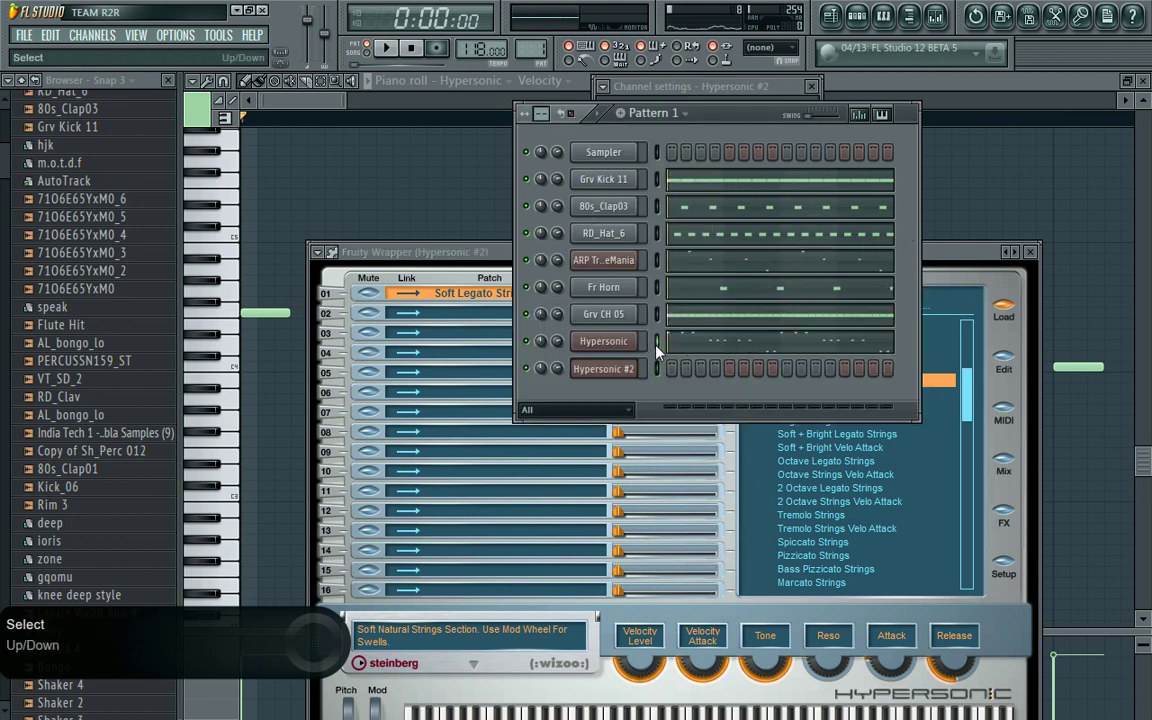
key("ctrl+v")
left_click(690, 373)
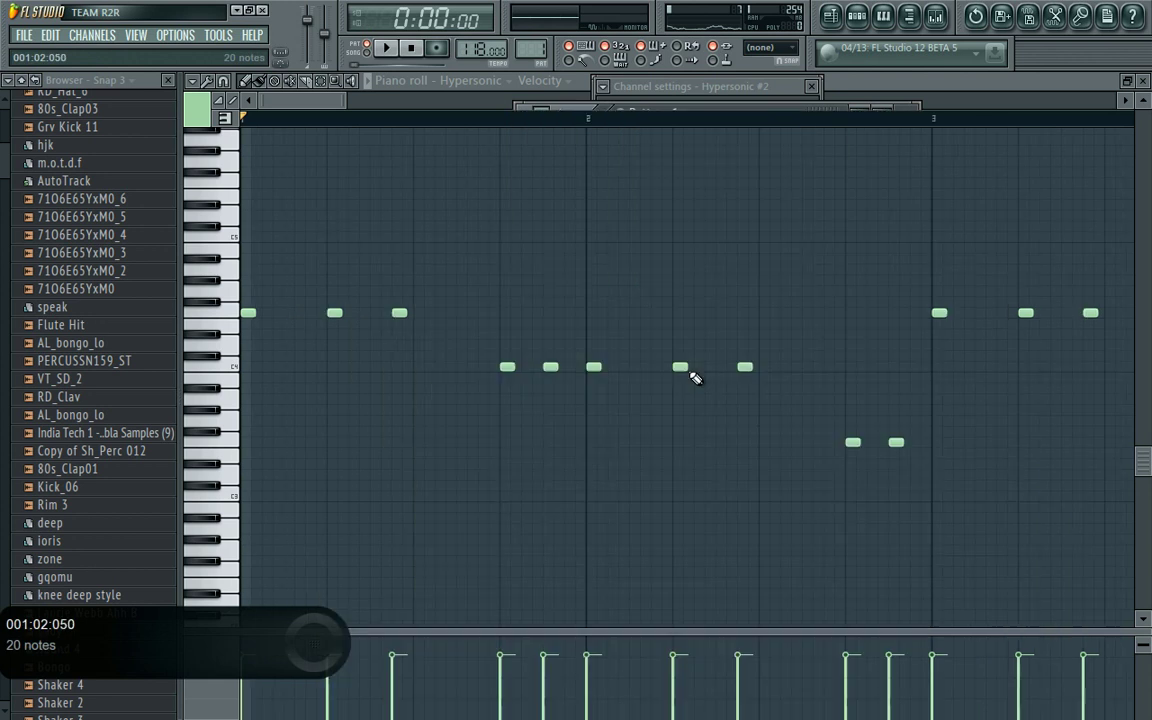
left_click_drag(530, 101, 885, 101)
left_click(325, 82)
left_click_drag(941, 565, 223, 311)
key("Delete")
Step: Draw one F4 note spanning bars 1 to 4 in the Hypersonic #2 piano roll and play the pattern
left_click(258, 80)
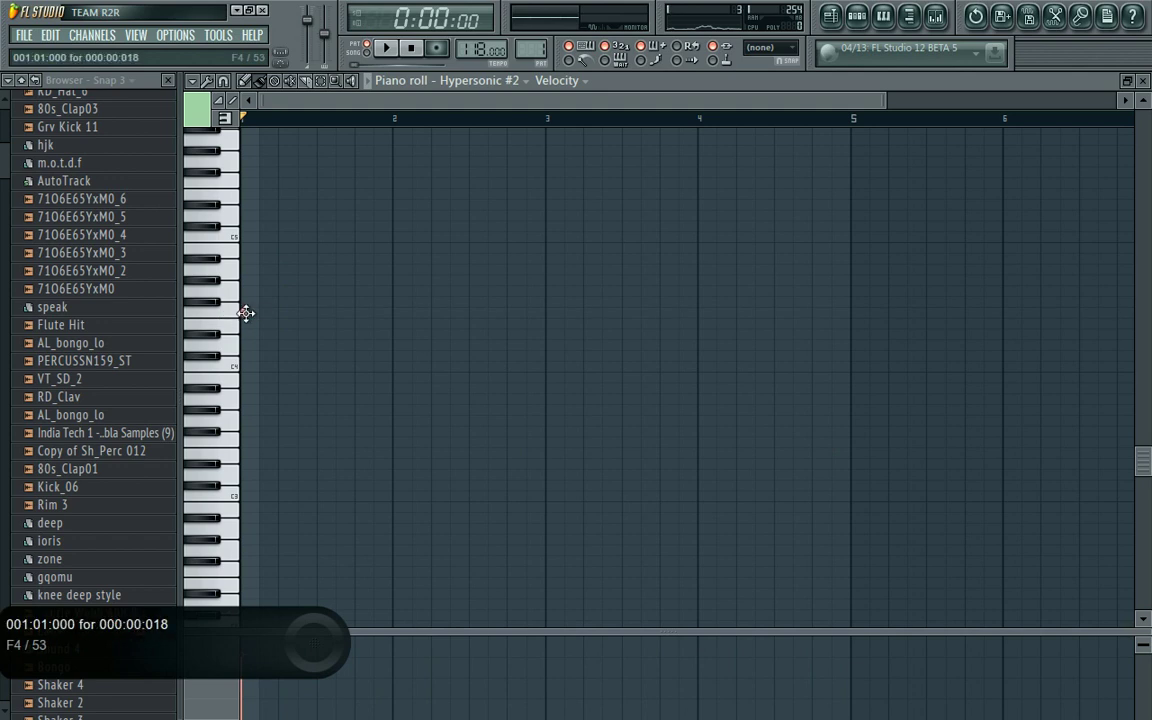
left_click_drag(246, 313, 862, 318)
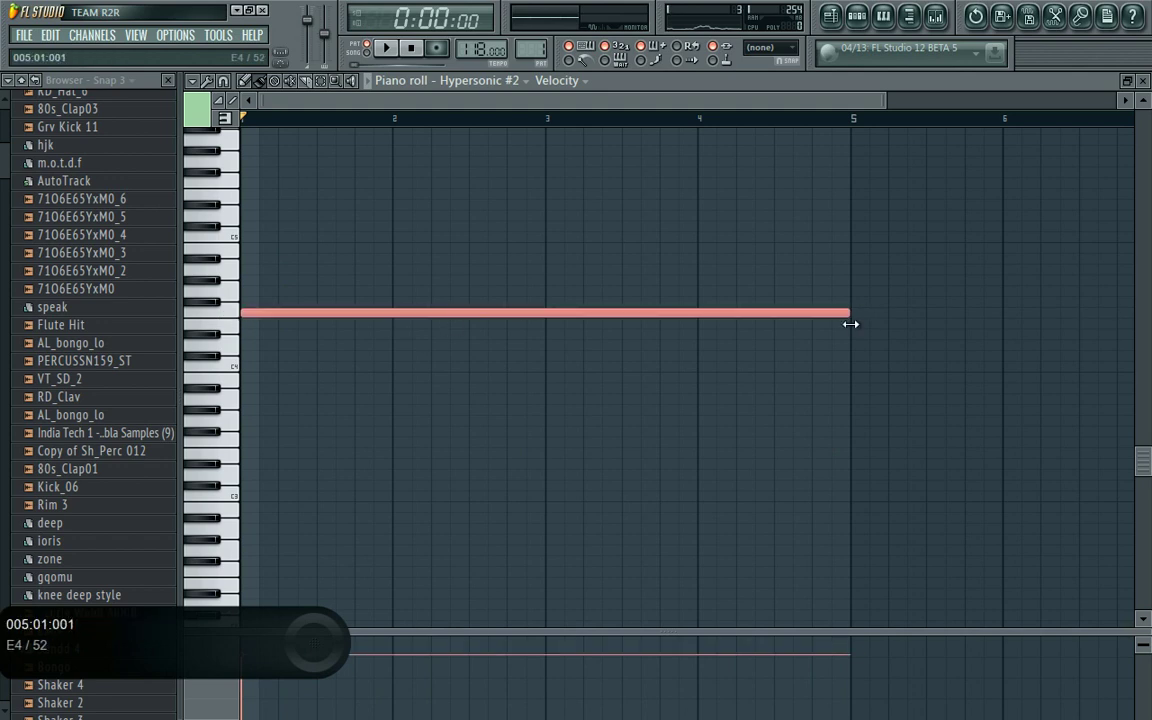
key("space")
left_click(859, 16)
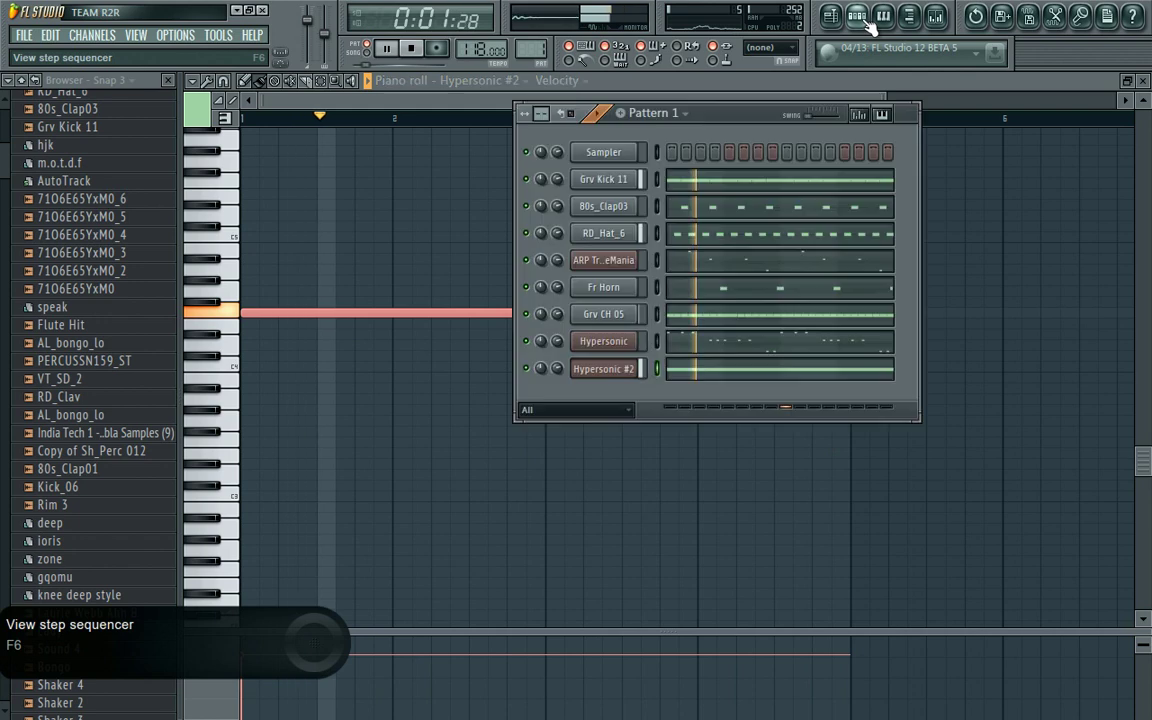
left_click(433, 86)
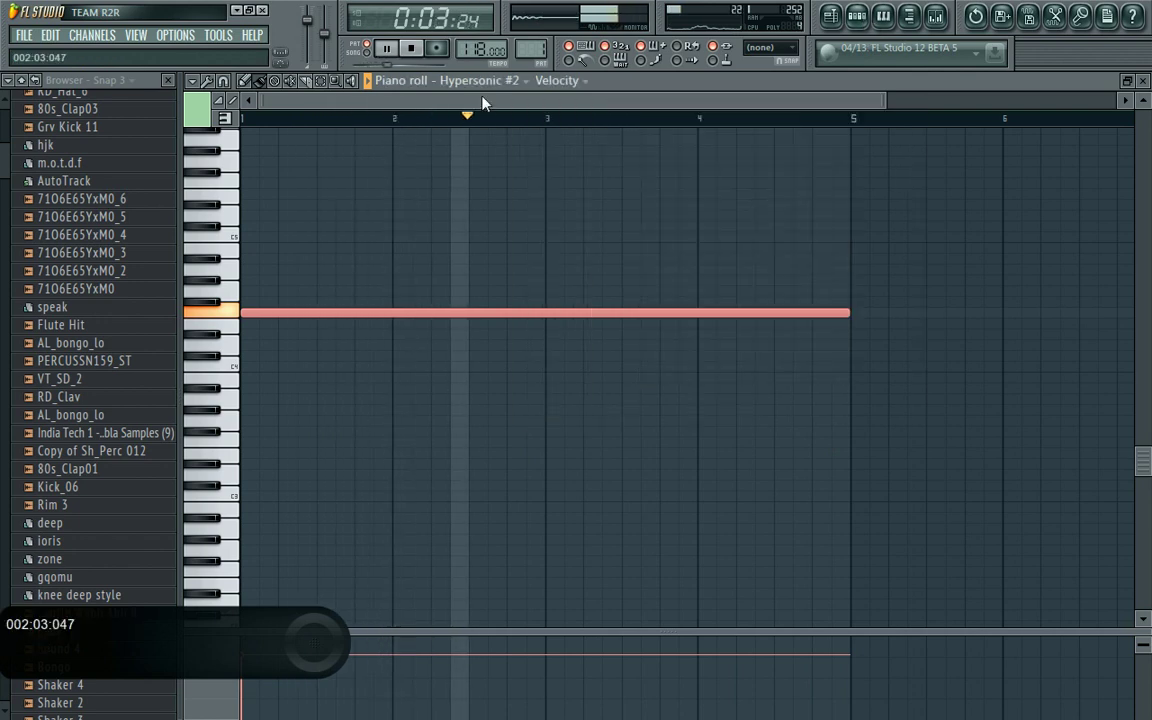
Step: Raise the four-bar Hypersonic #2 note one octave to F5 and open that channel's plugin window during playback
key("space")
scroll(482, 103, "up", 2)
key("space")
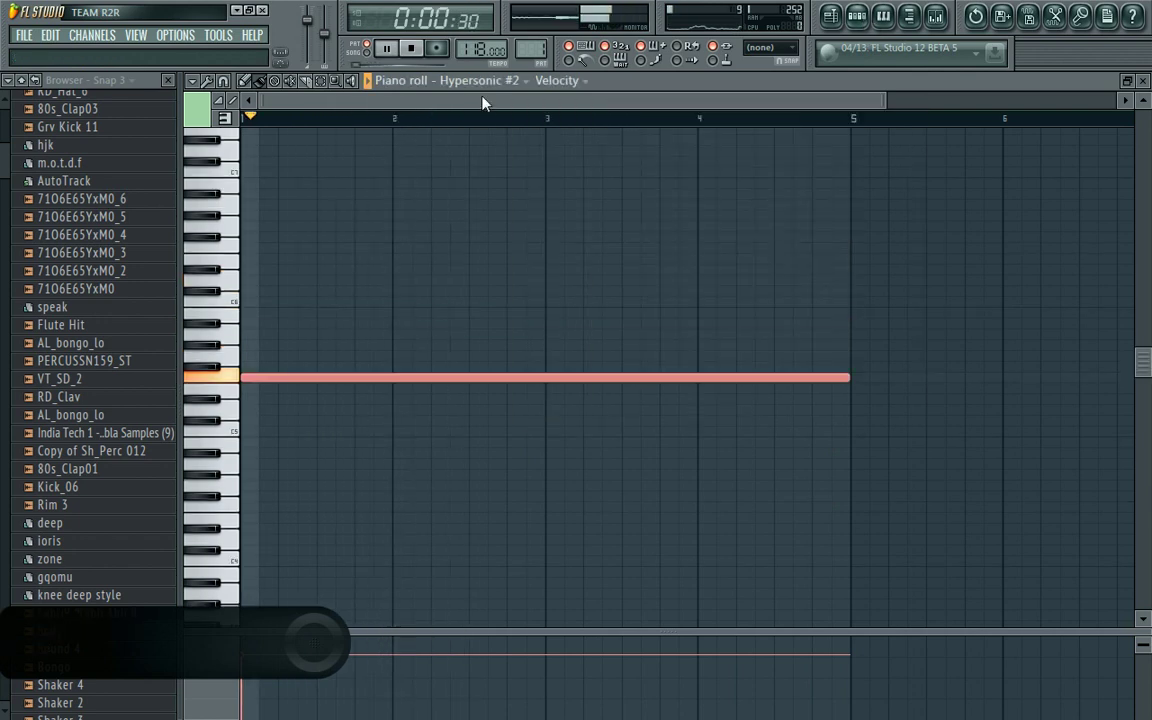
left_click(859, 18)
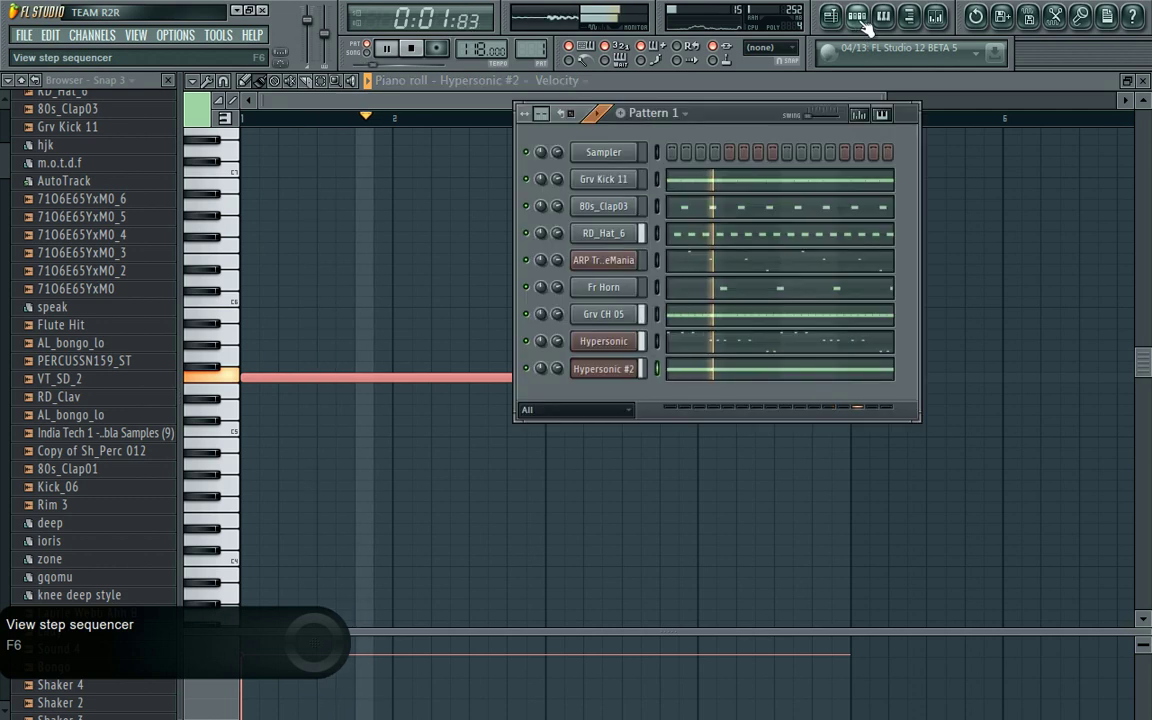
left_click(625, 370)
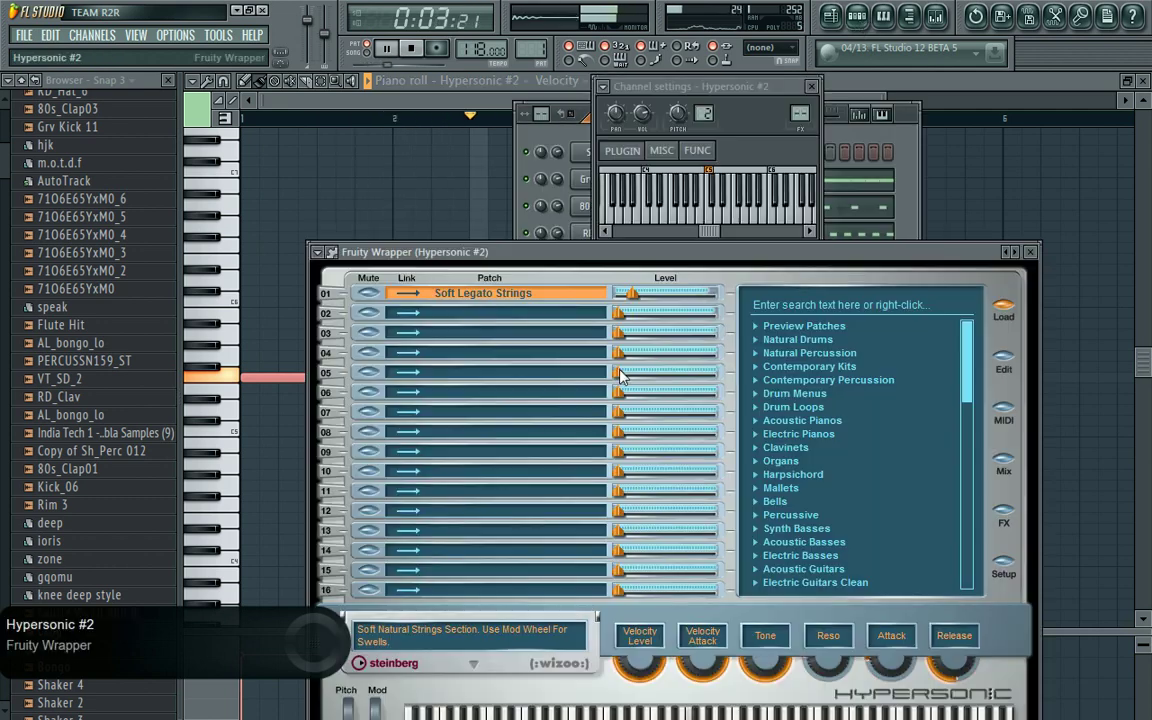
Step: Set the Soft Legato Strings part's level to about -20.1 dB in the Hypersonic #2 plugin
left_click(664, 152)
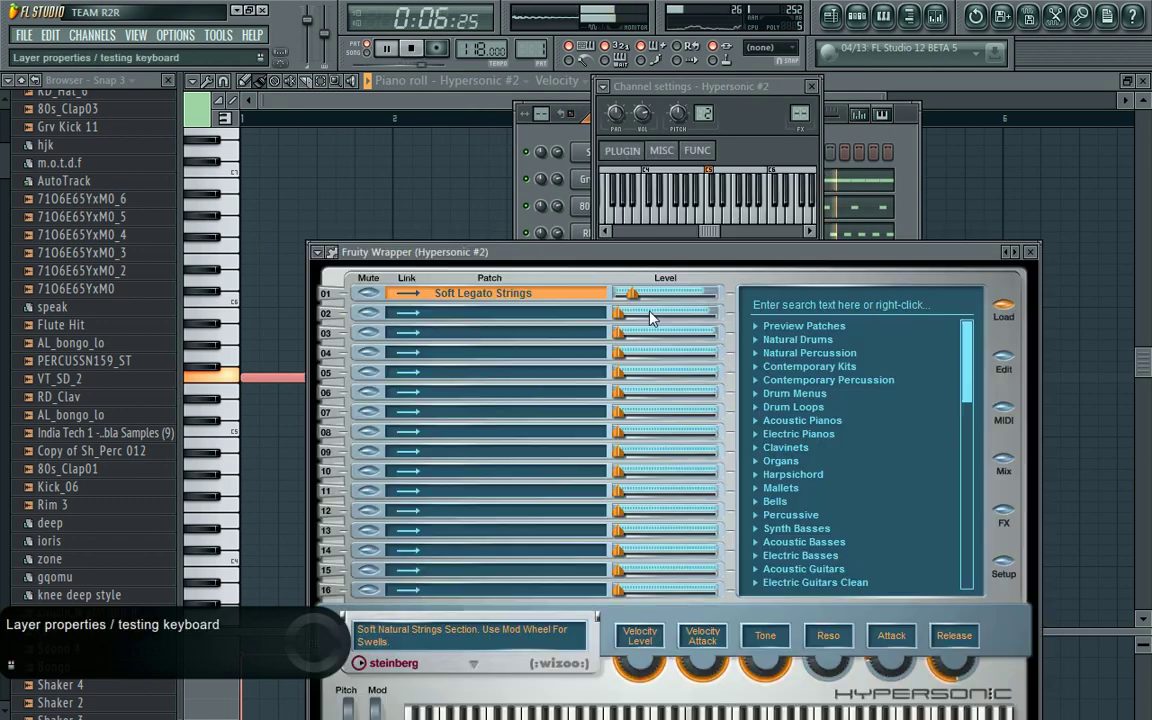
left_click(621, 150)
left_click_drag(633, 295, 639, 295)
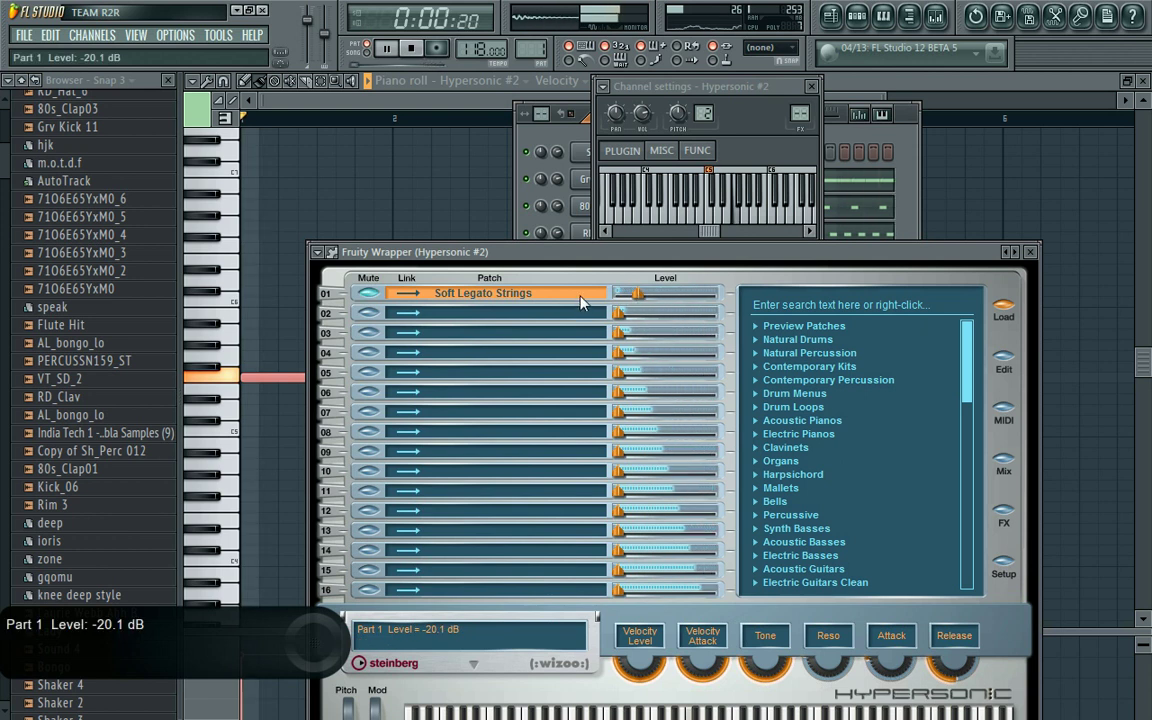
Step: Stop playback, audition samples and open Lady in a new channel, then play the pattern with its miscellaneous settings showing
mouse_move(4, 203)
left_mouse_down()
mouse_move(2, 240)
mouse_move(4, 228)
left_mouse_up()
key("space")
left_click(82, 190)
left_click(57, 149)
right_click(60, 150)
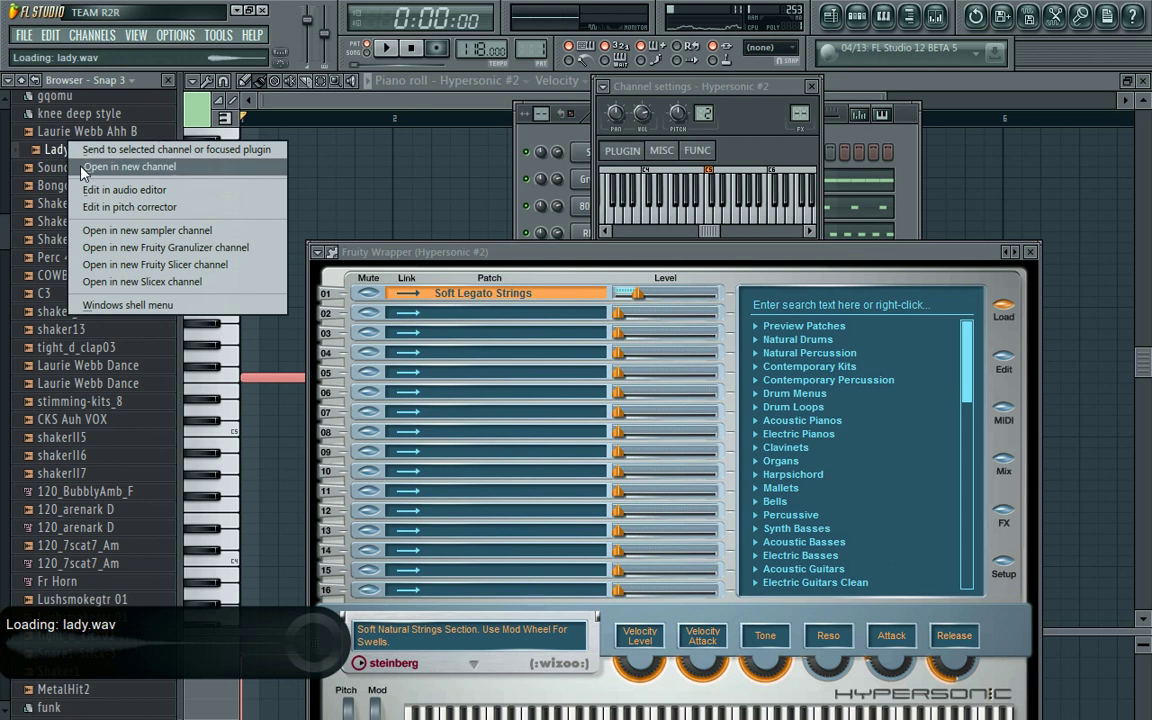
left_click(84, 168)
key("space")
left_click(670, 151)
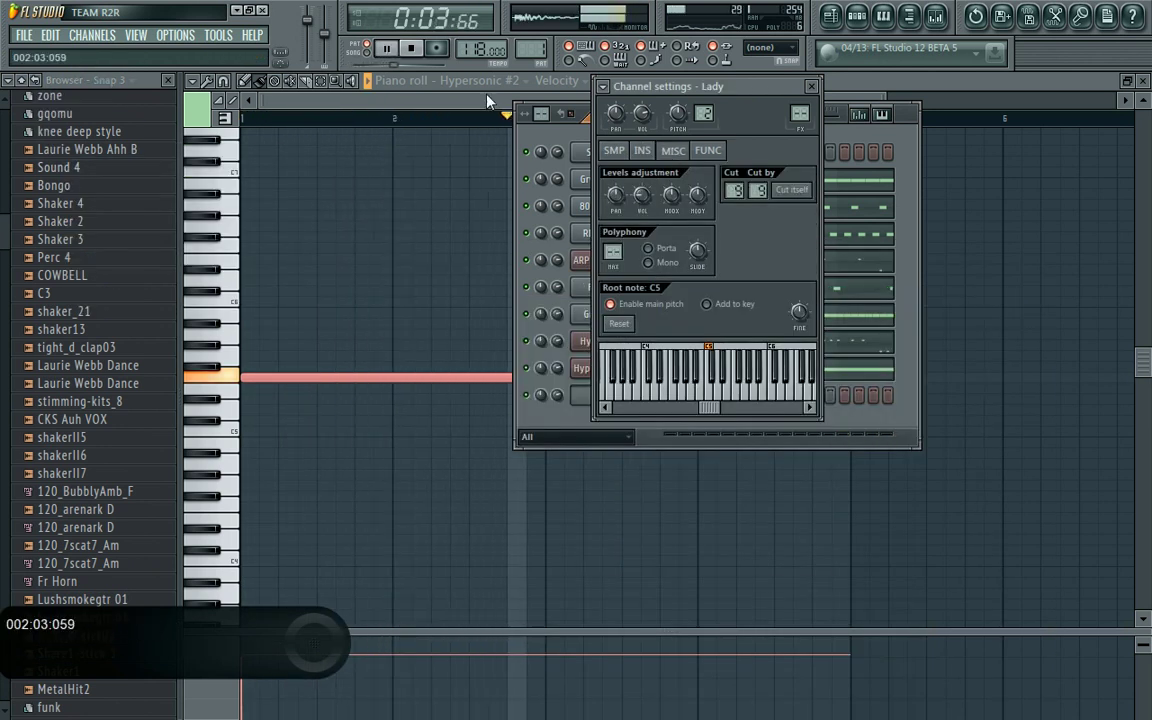
Step: Place C5 notes of length 000:00:006 halfway through beat 2 of bars 1 to 4 in the Lady piano roll
left_click(514, 80)
left_click(506, 281)
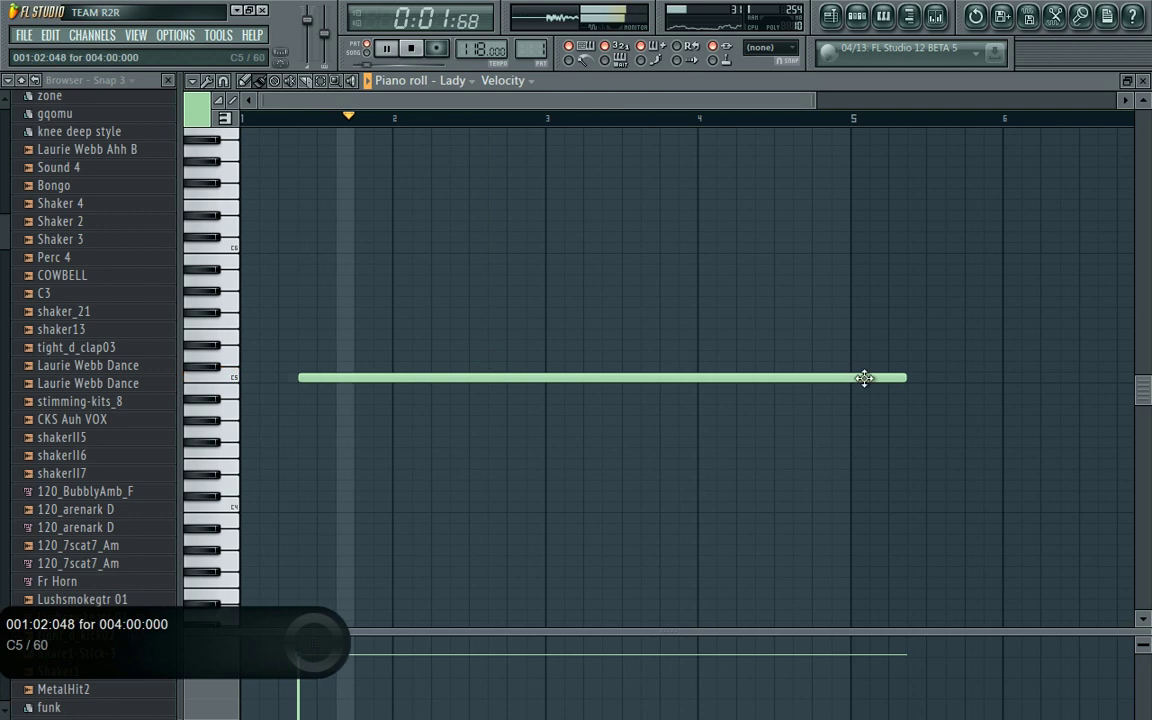
left_click_drag(905, 379, 298, 416)
left_click(452, 378)
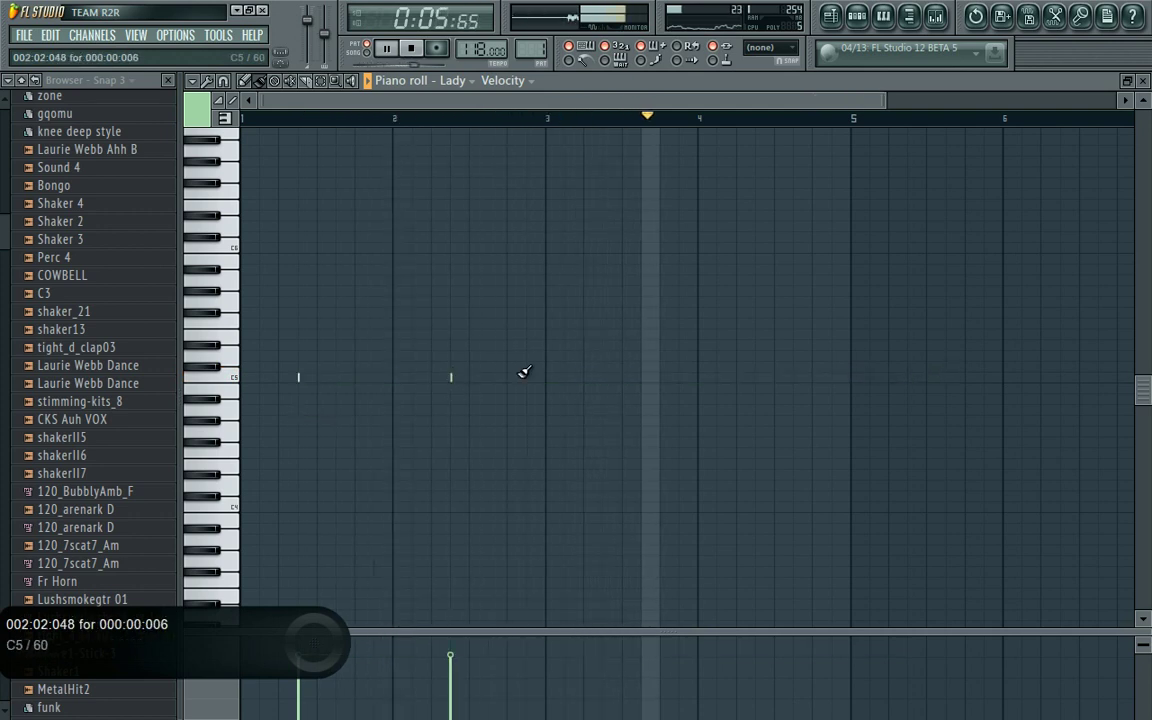
left_click(605, 378)
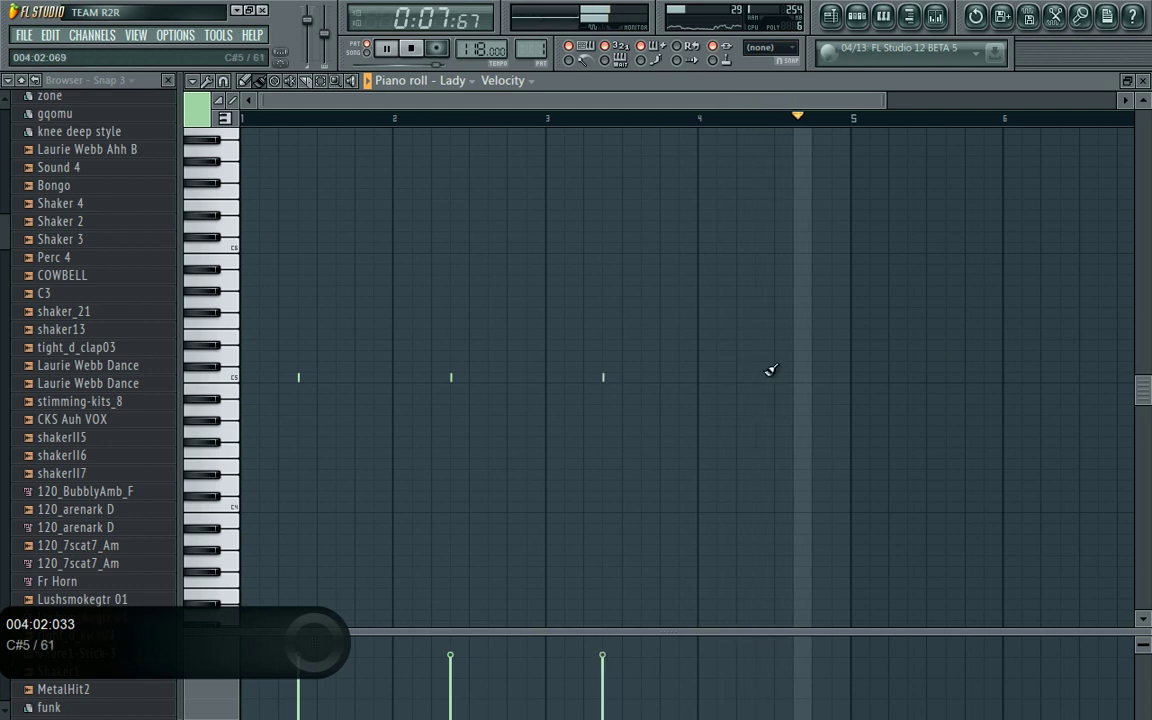
left_click(760, 378)
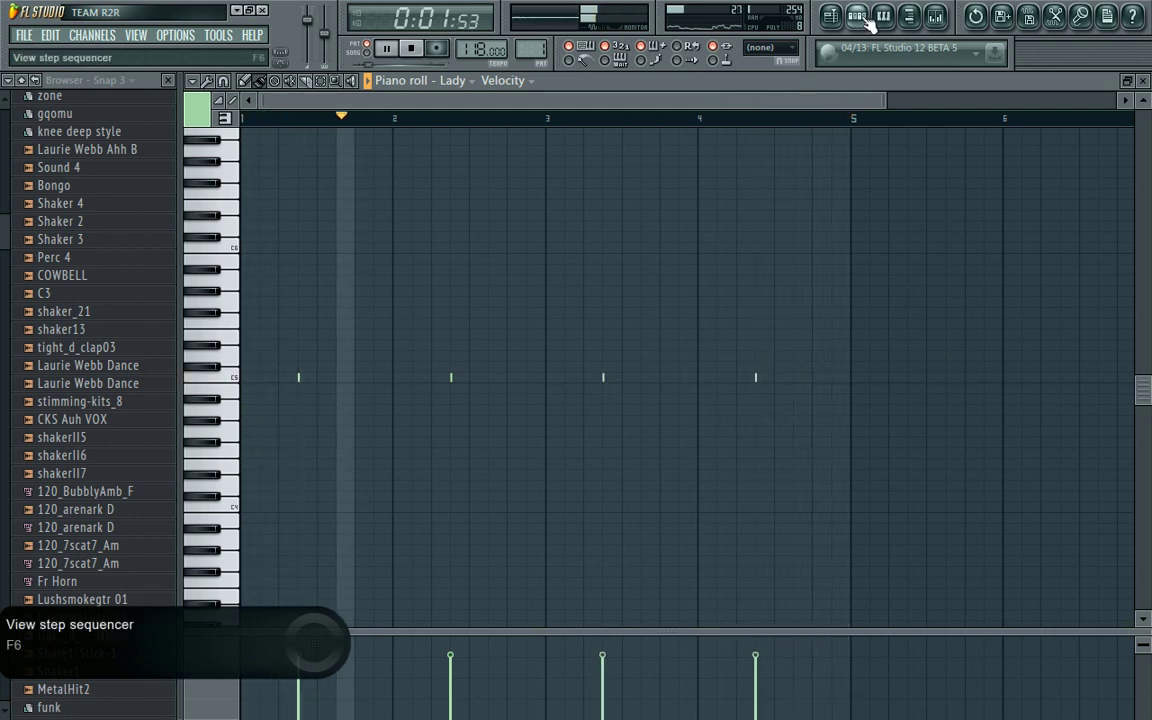
Step: Lower the volume in the Lady channel's levels adjustment
left_click(857, 16)
left_click(603, 396)
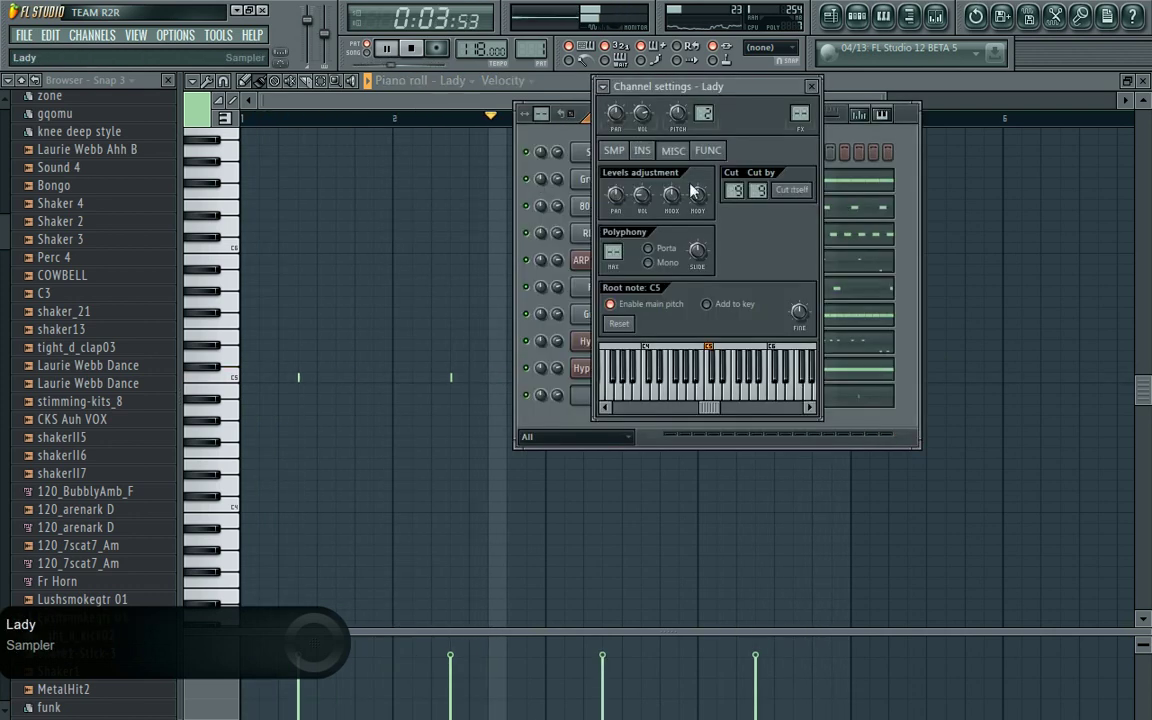
left_click_drag(643, 195, 643, 215)
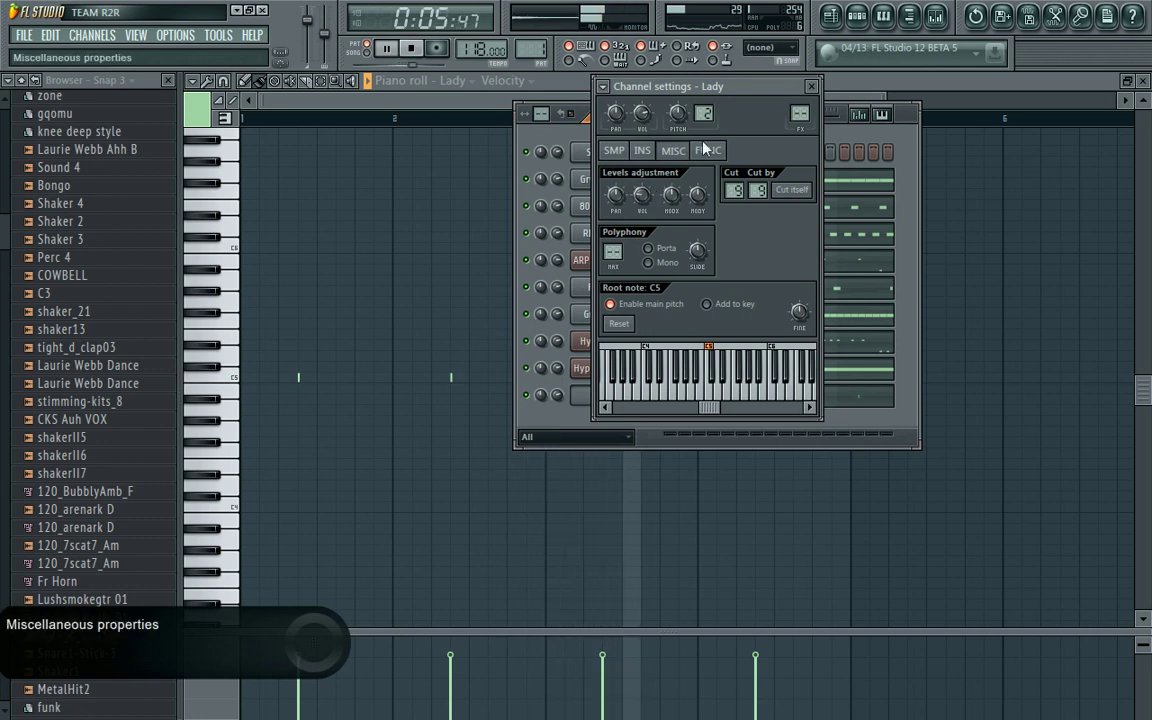
Step: Apply the ping pong echo preset to the Lady channel with 10 echoes, reduced feedback and a delay time of 2:17
left_click(708, 150)
left_click(606, 173)
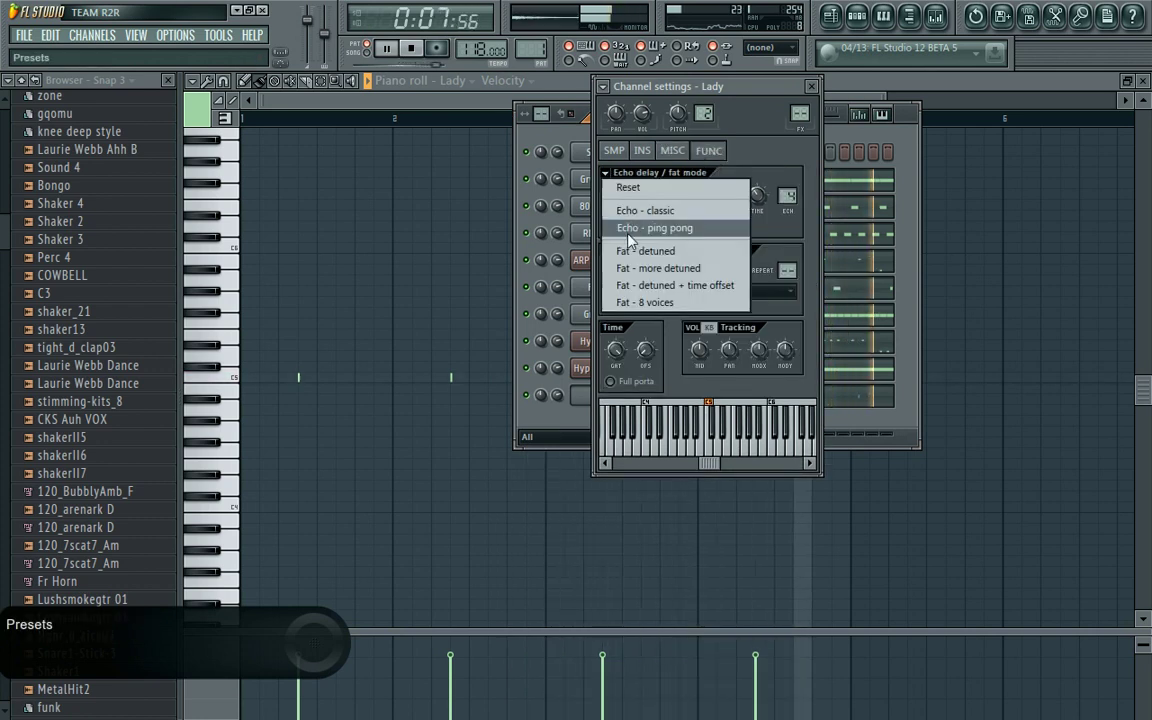
left_click(655, 226)
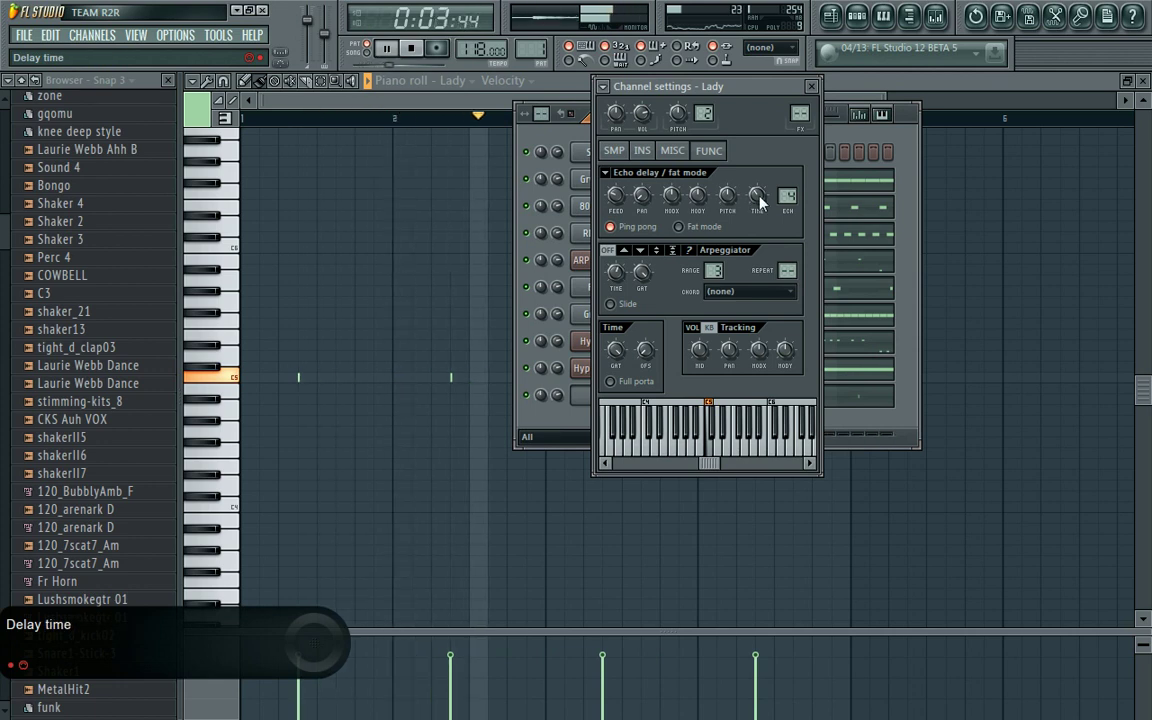
left_click_drag(760, 203, 759, 208)
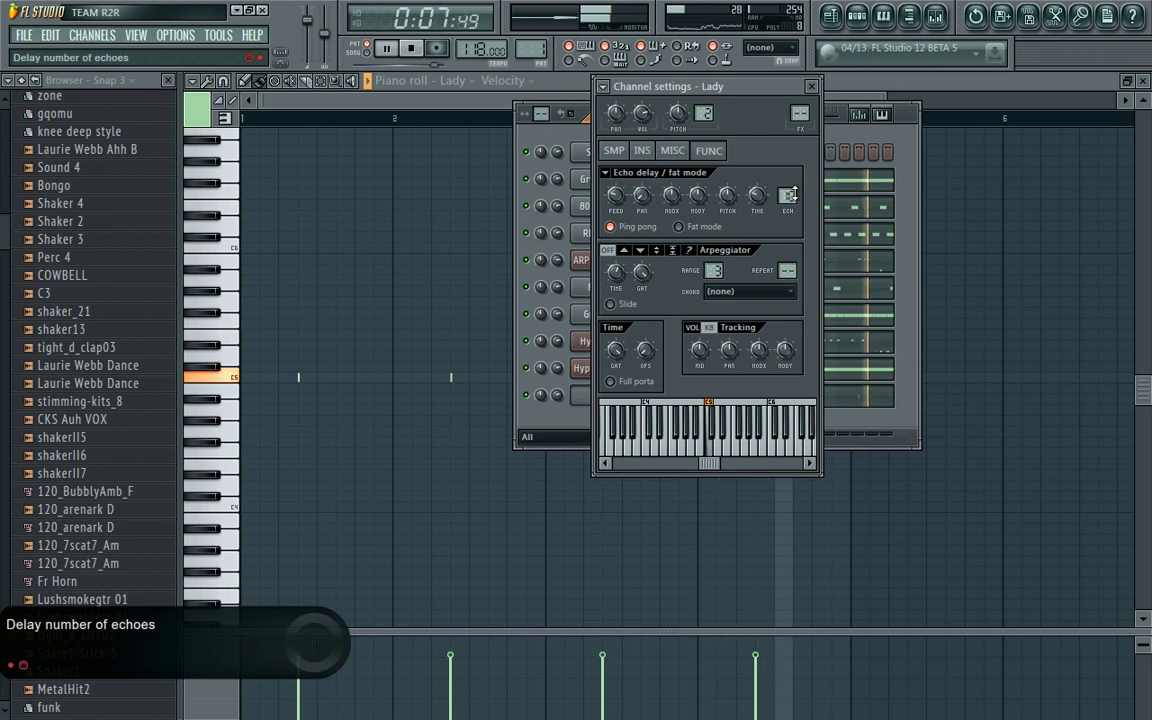
left_click_drag(614, 198, 614, 207)
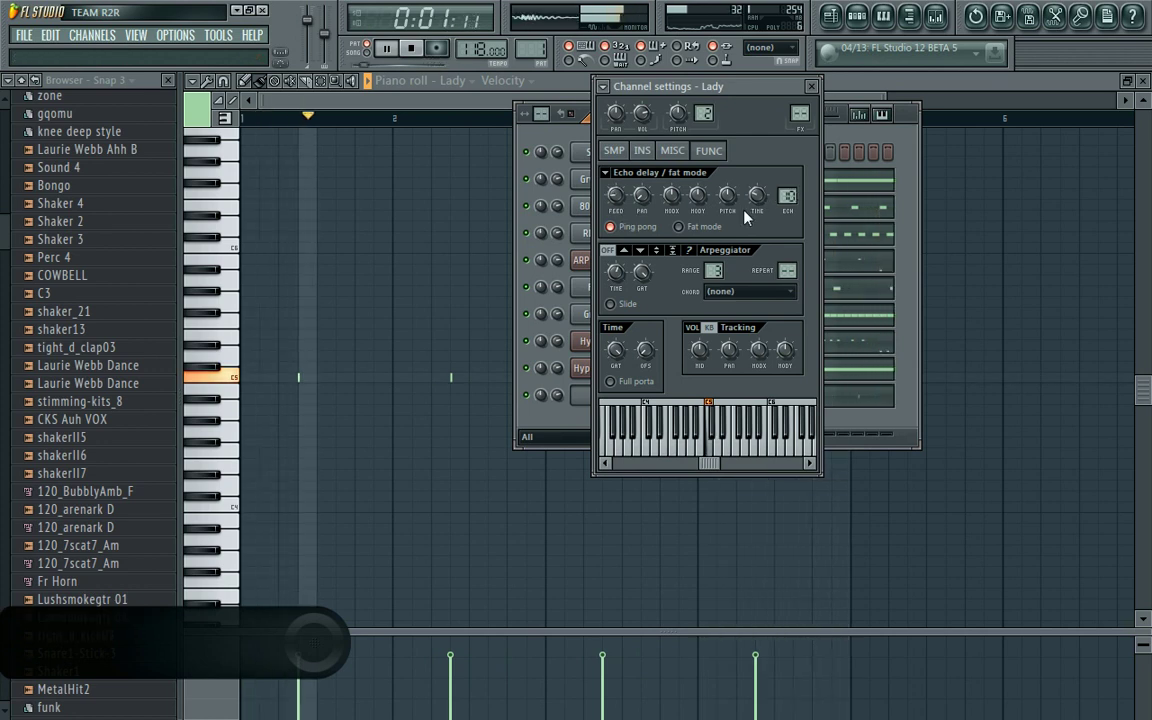
left_click_drag(757, 204, 755, 205)
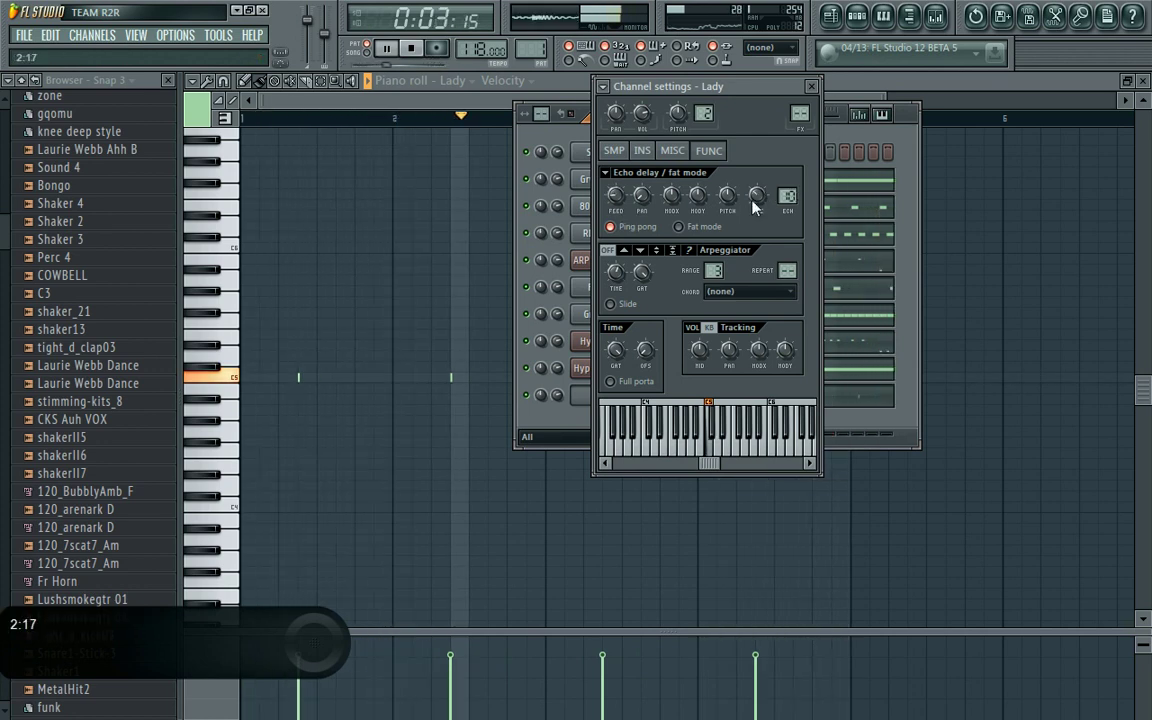
left_click(614, 150)
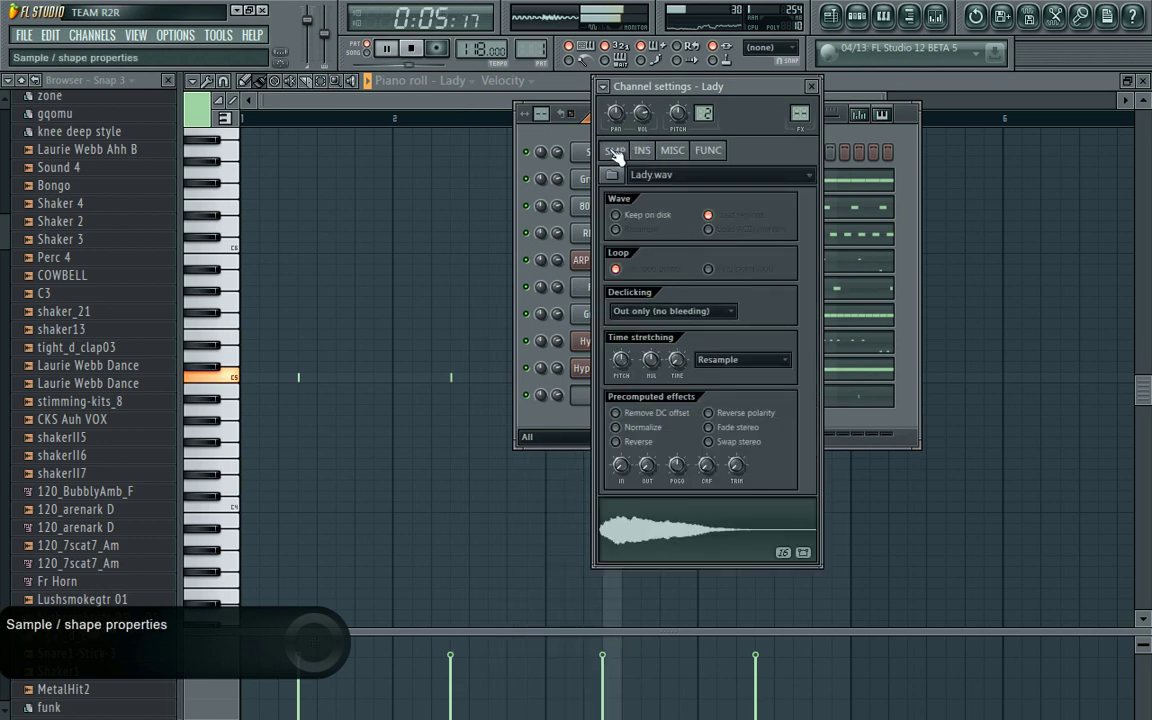
left_click(642, 150)
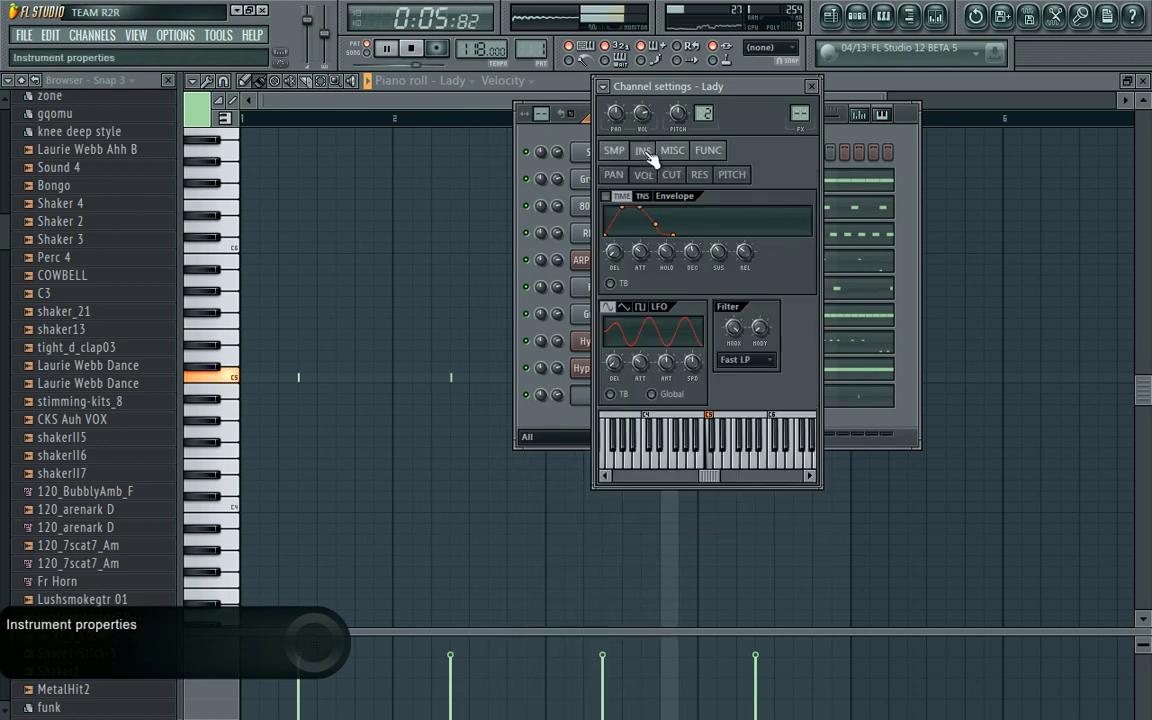
Step: Open the shaker_21 sample in a new channel and select the Grv Kick 11 channel in the step sequencer
left_click(62, 313)
left_click(84, 330)
right_click(92, 313)
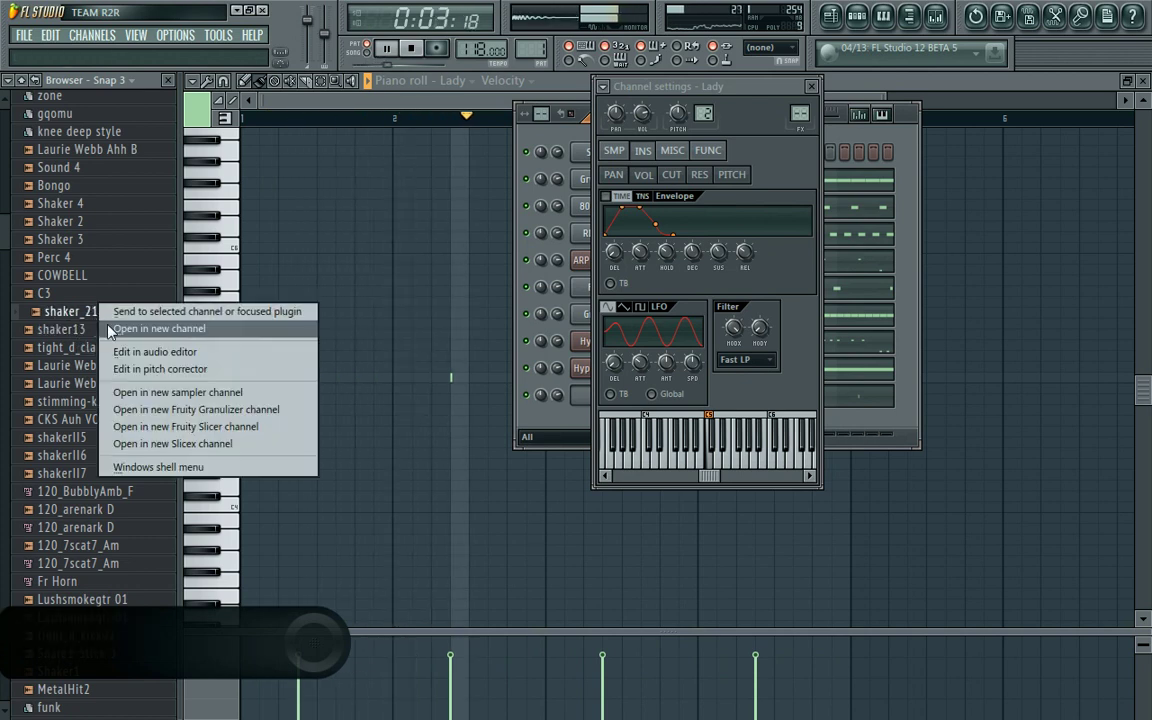
left_click(96, 292)
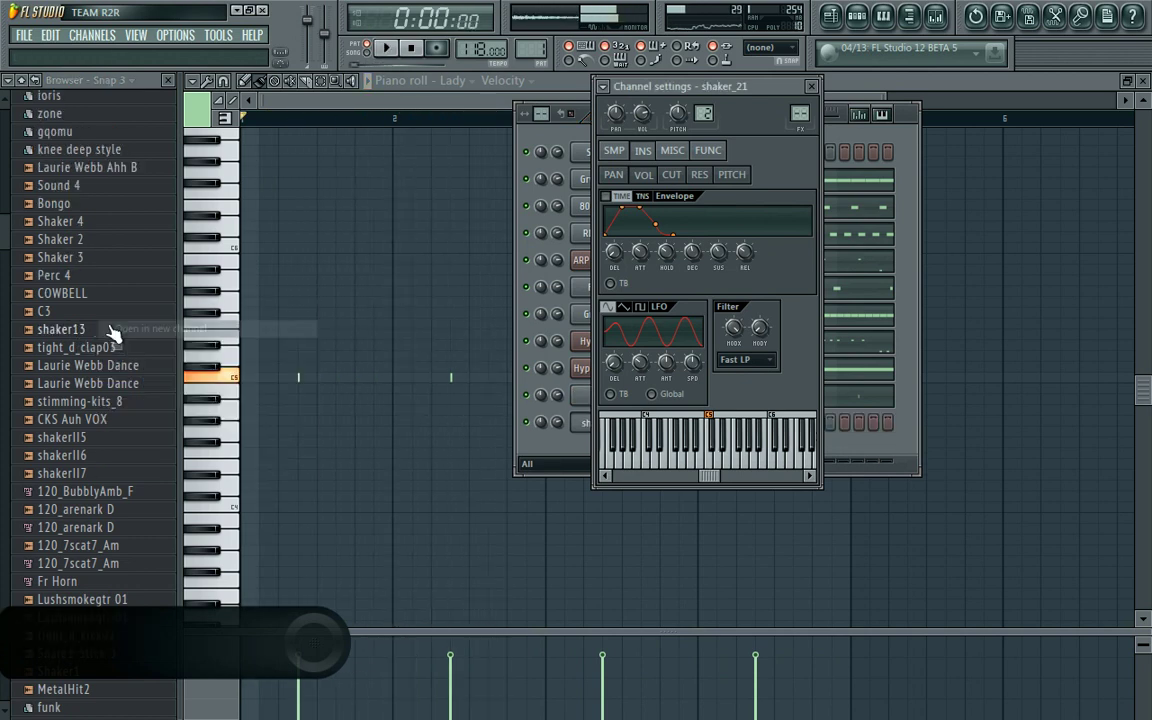
left_click(580, 140)
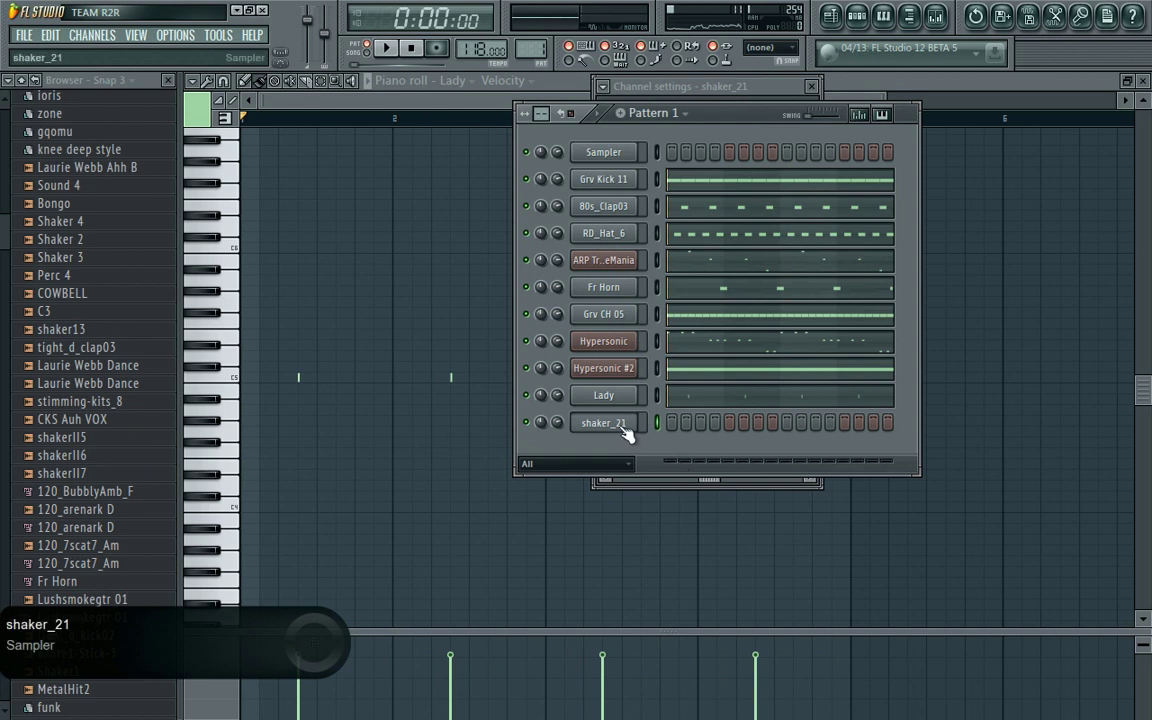
left_click(659, 182)
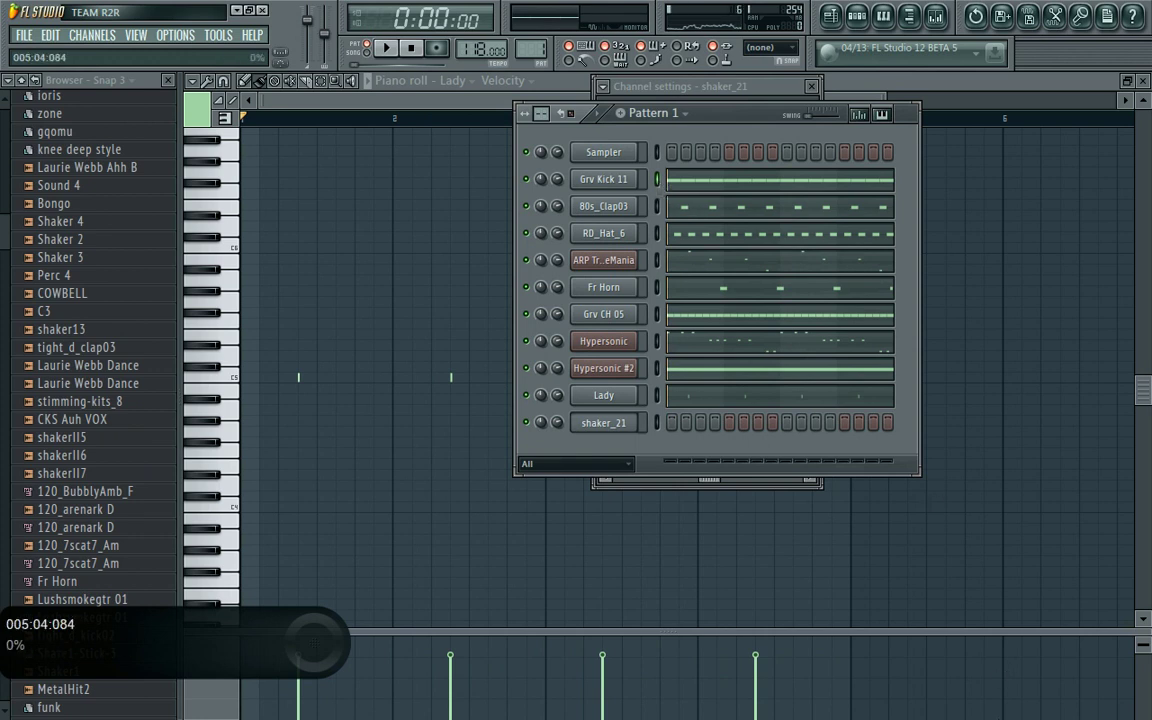
Step: Show the recording toolbar of Microsoft Expression Encoder Screen Capture
key("super")
left_click(975, 708)
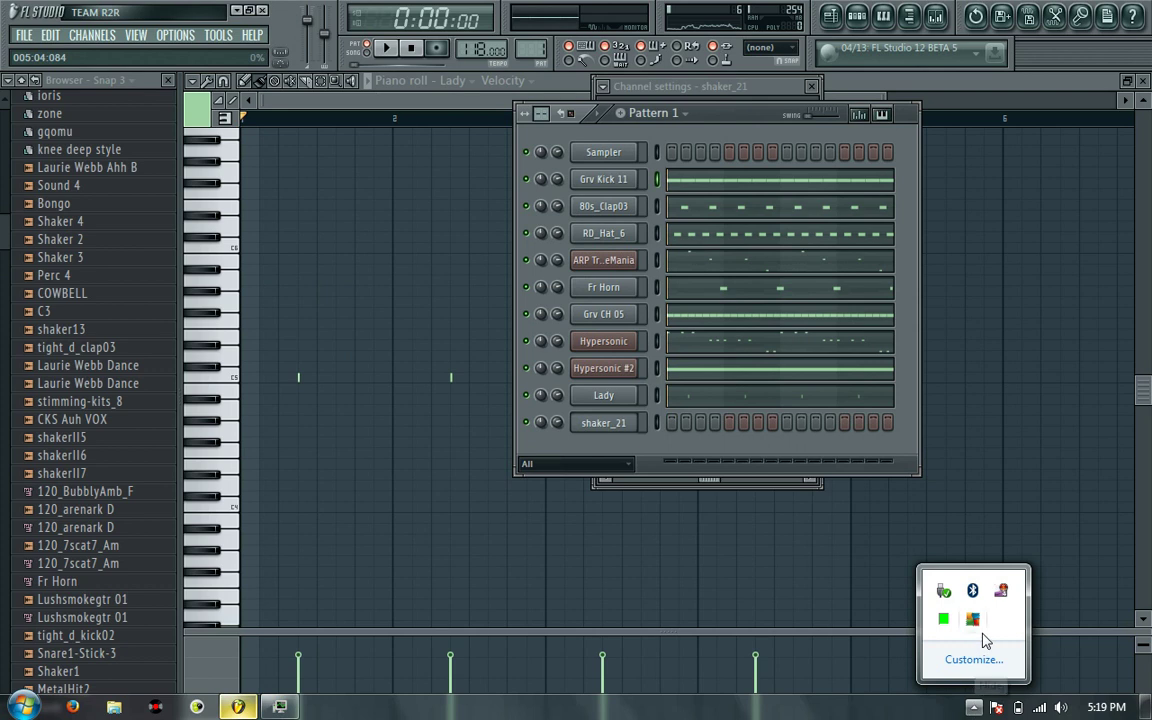
right_click(1006, 593)
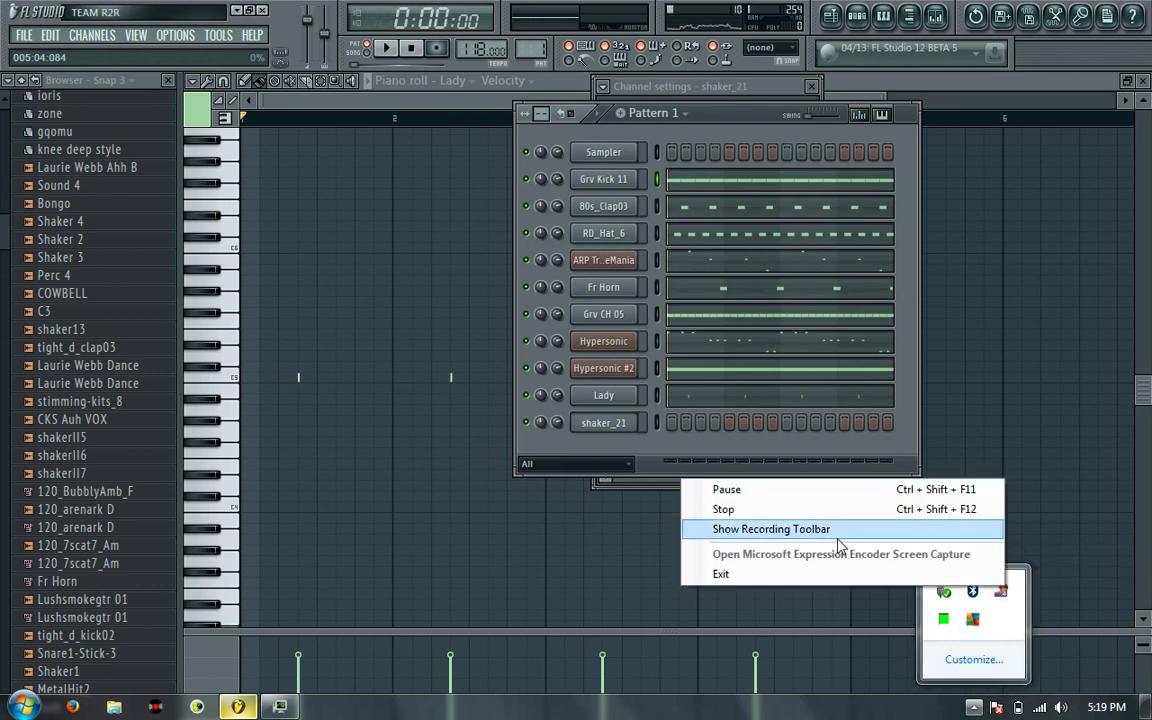
left_click(840, 543)
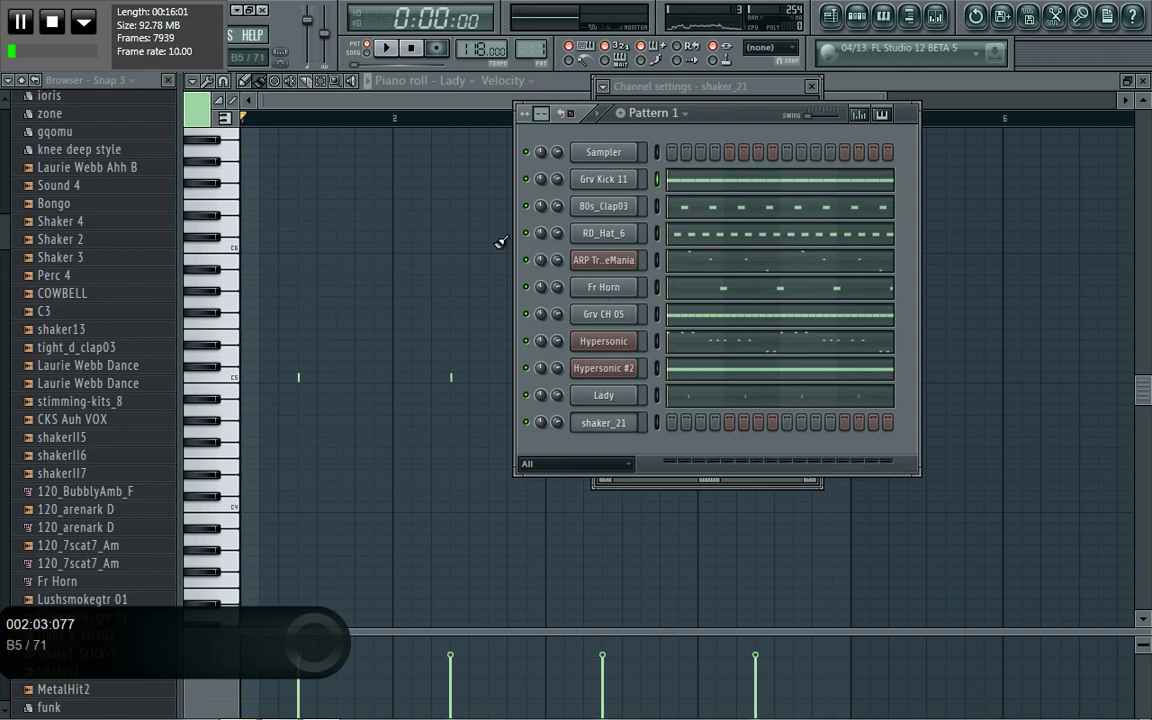
Step: Play the pattern, paste the Grv Kick 11 notes into the shaker_21 channel and open that channel's settings
left_click(388, 50)
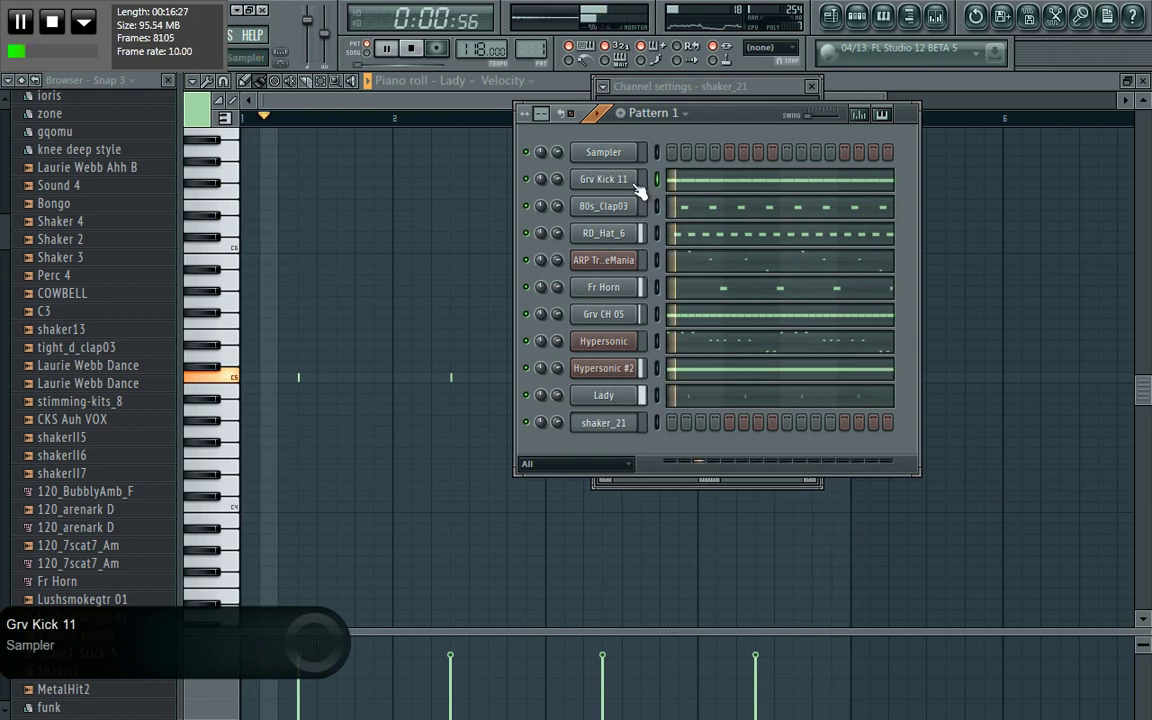
left_click(656, 423)
left_click(622, 423)
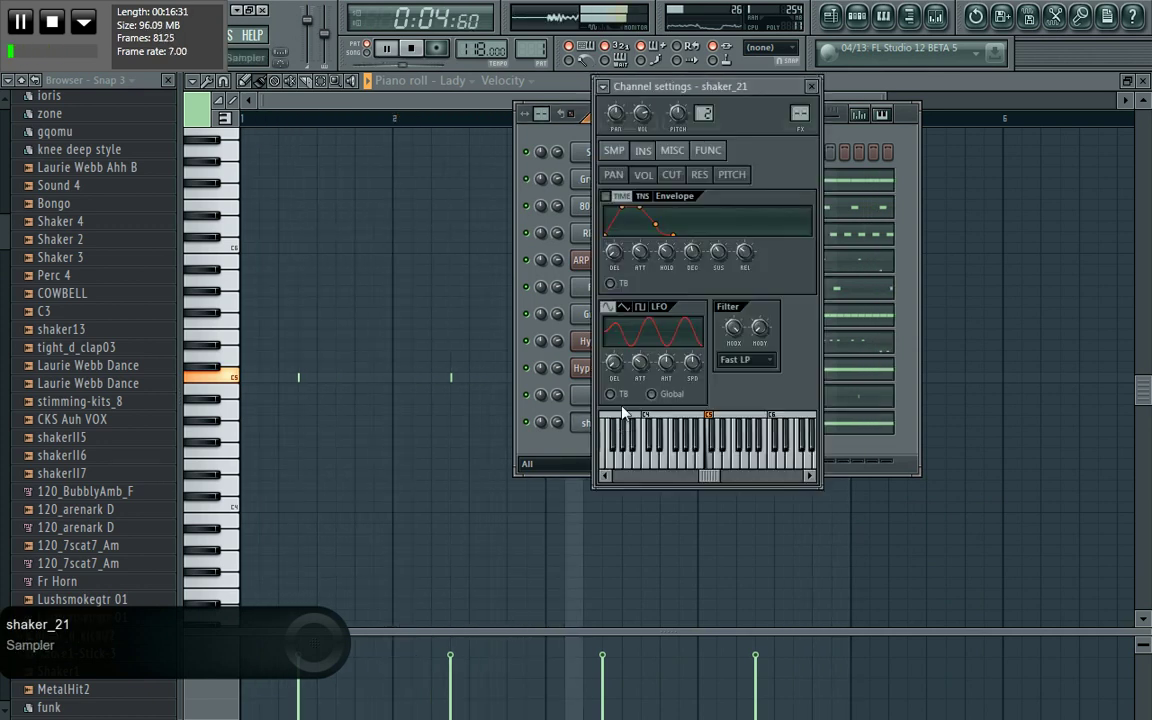
Step: Lower the shaker_21 channel's level and check its sample settings and notes before stopping playback
left_click(673, 152)
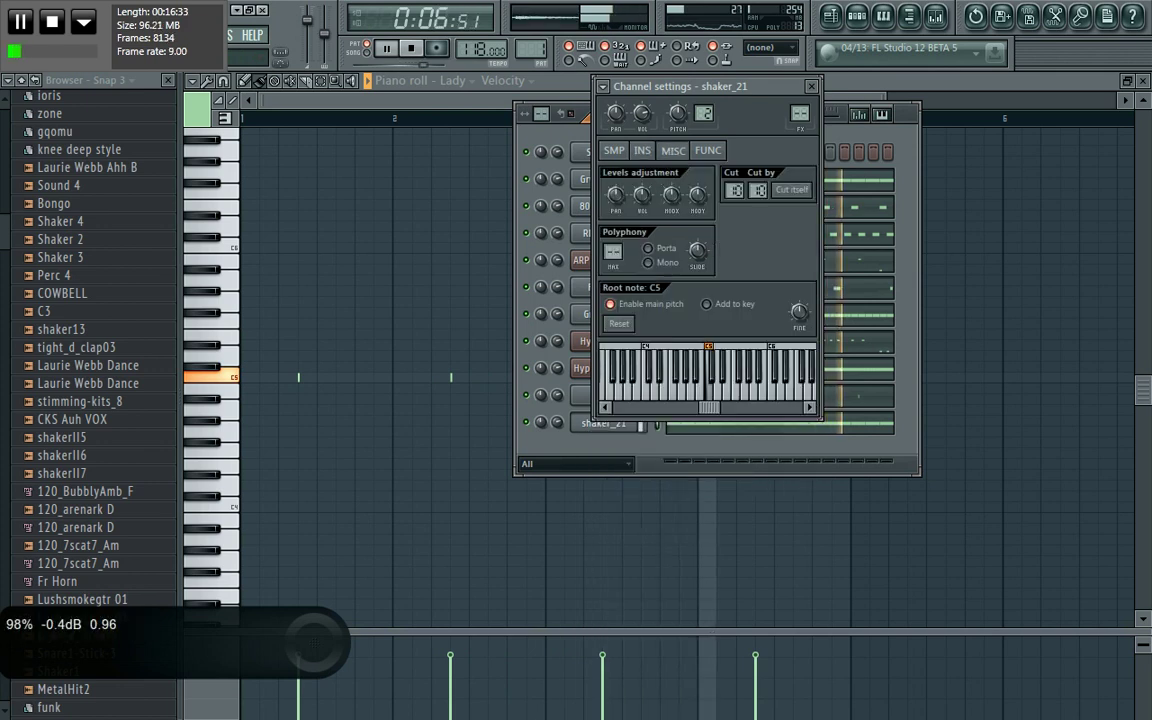
left_click(614, 150)
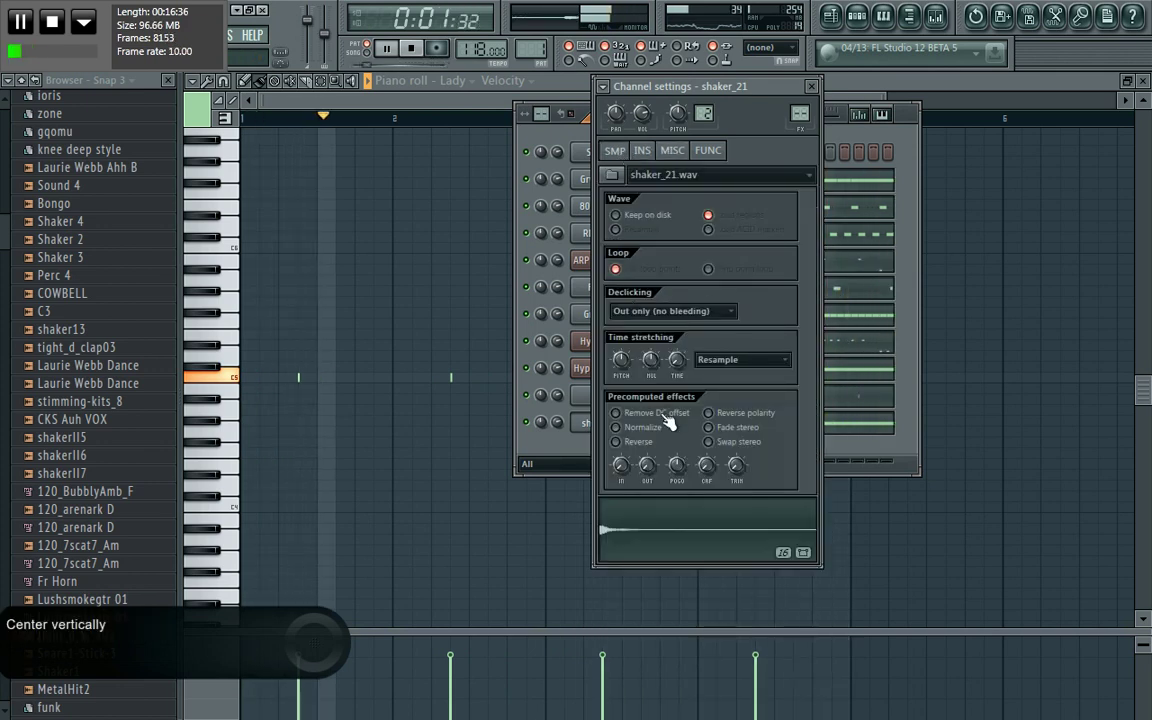
left_click(869, 424)
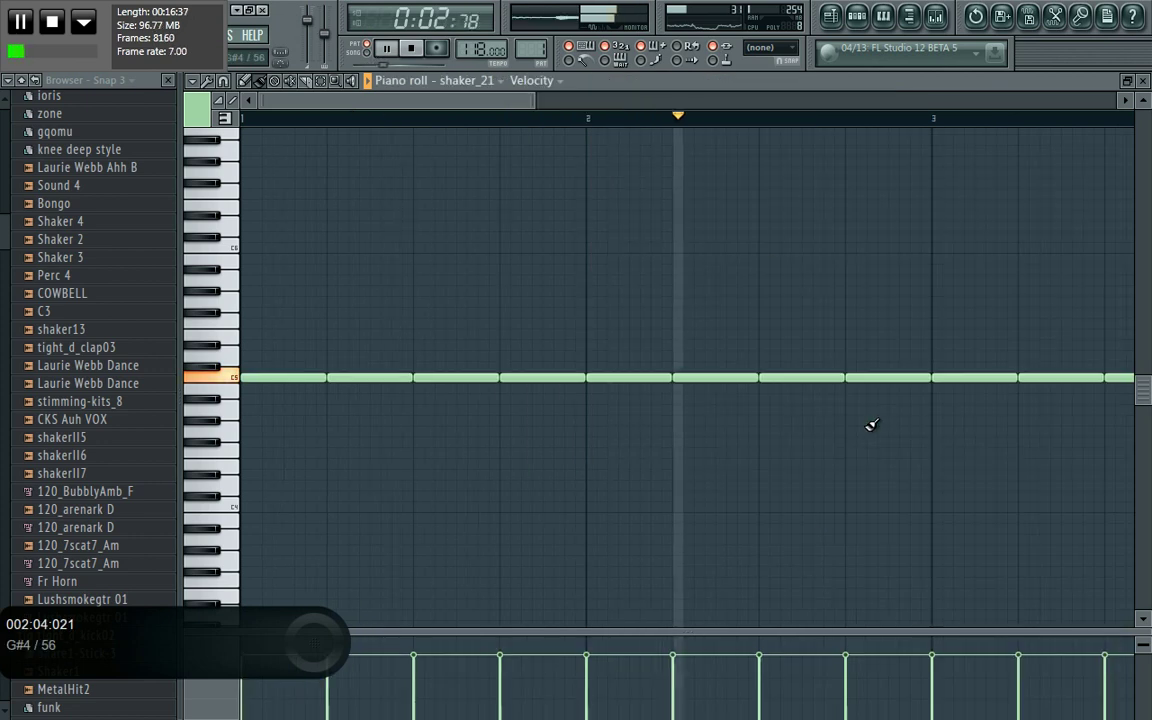
left_click(857, 16)
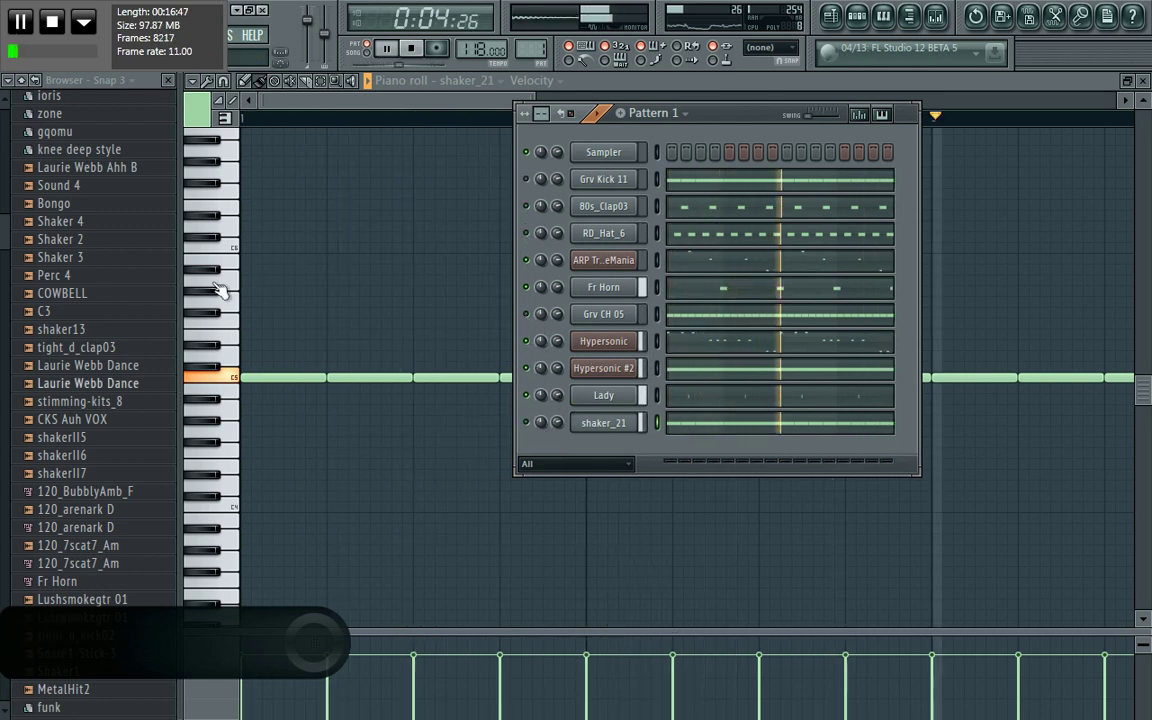
key("space")
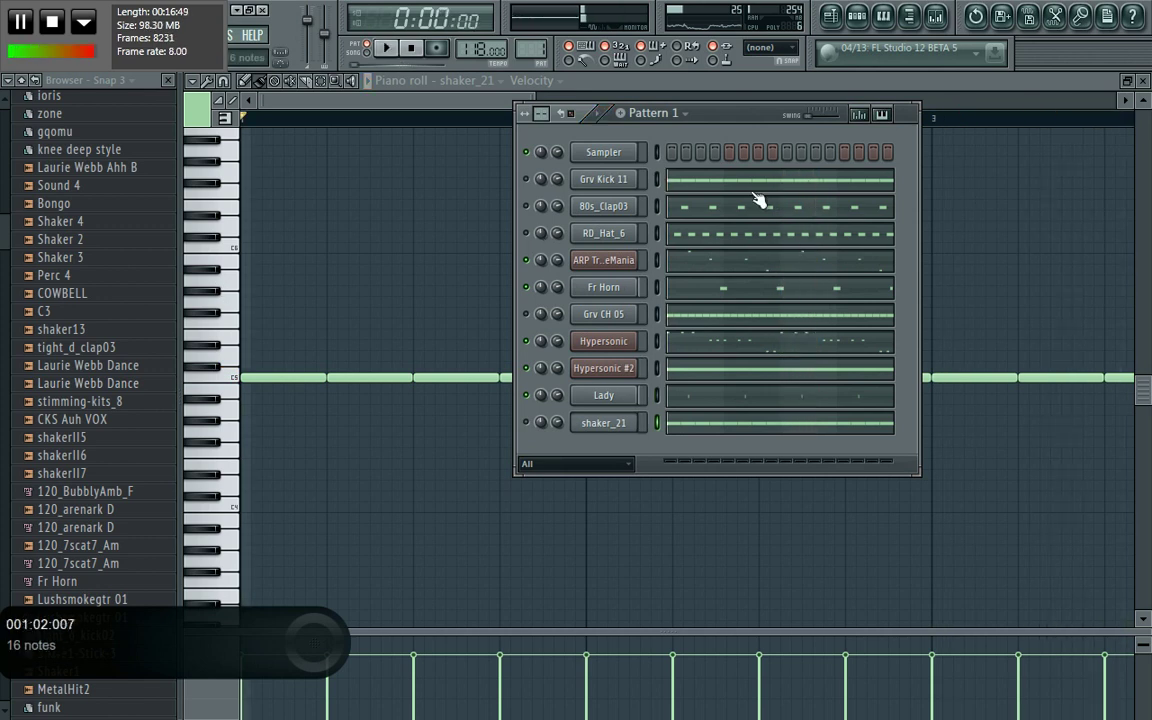
Step: Clone the ARP TranceMania channel and paste the Hypersonic channel's notes into the clone
right_click(638, 263)
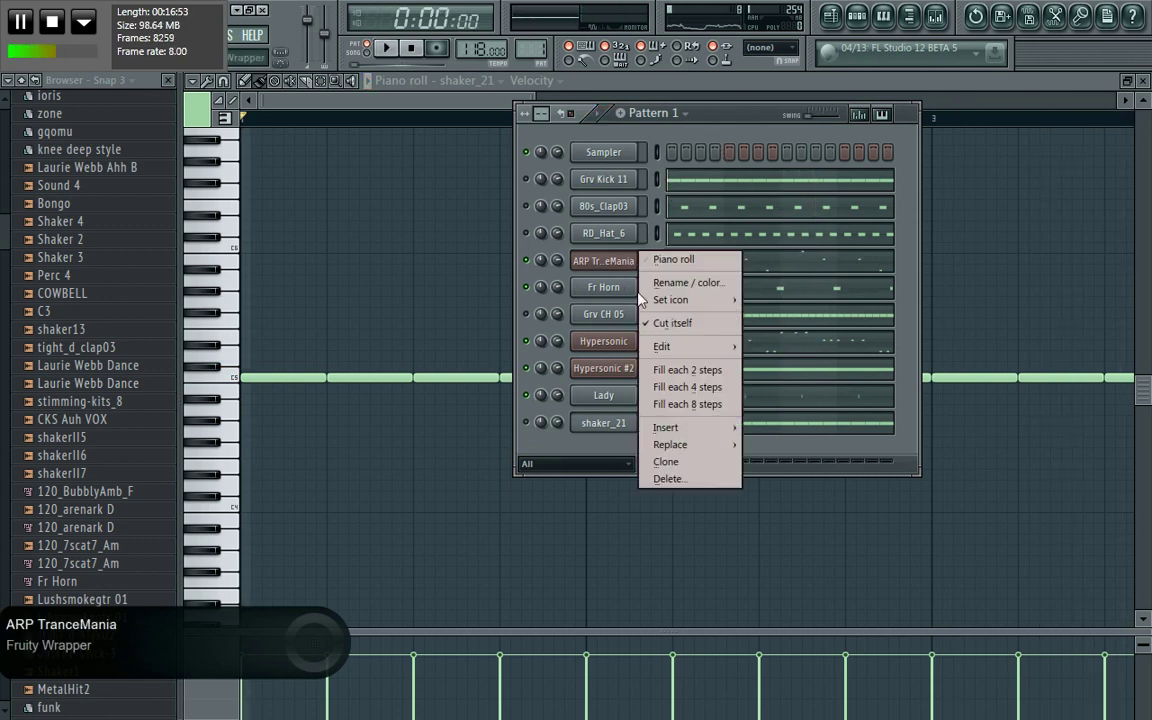
left_click(666, 464)
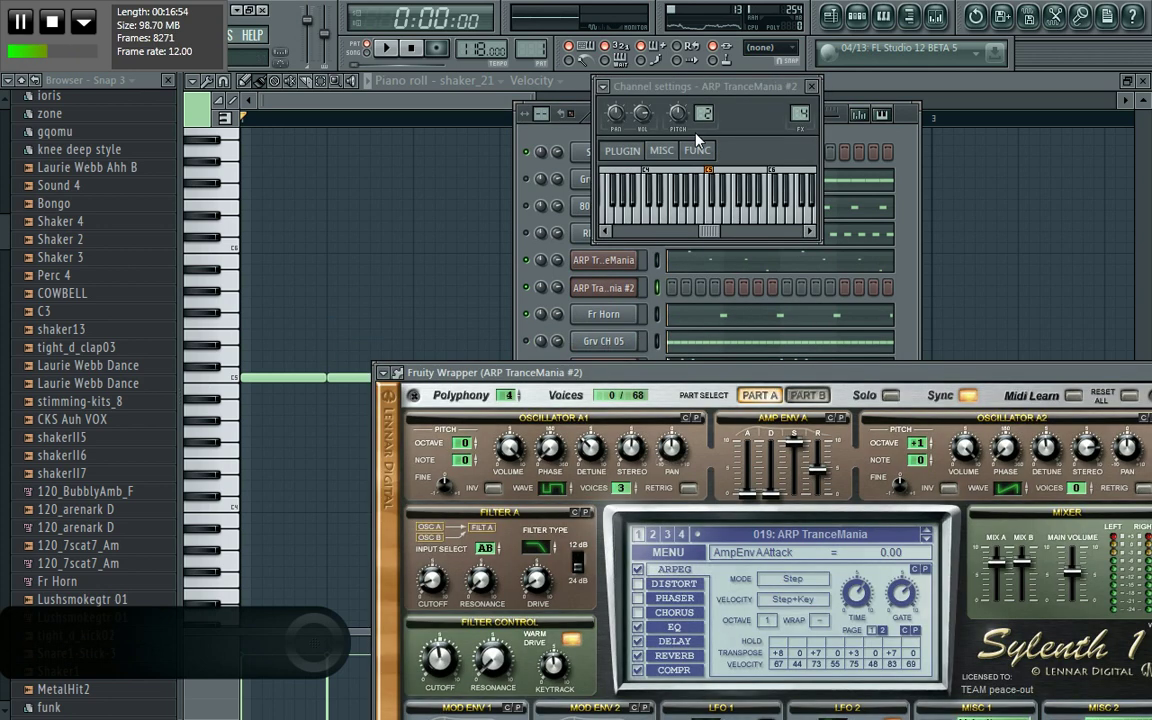
left_click(578, 142)
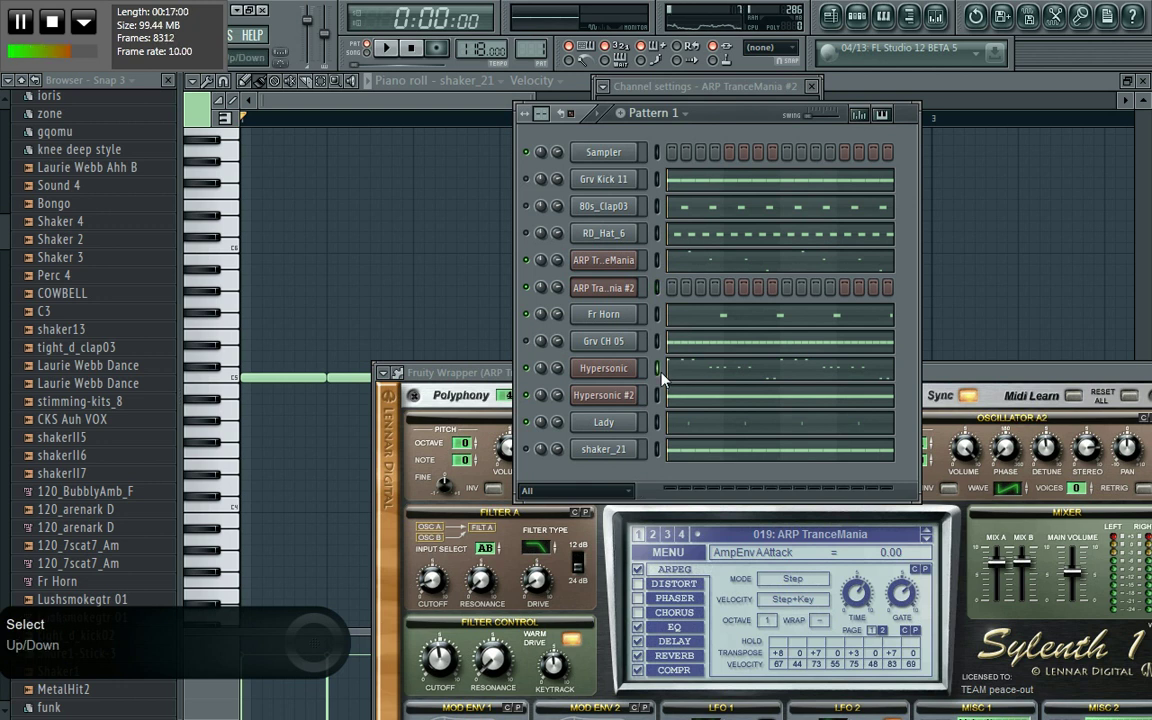
left_click(657, 288)
key("ctrl+v")
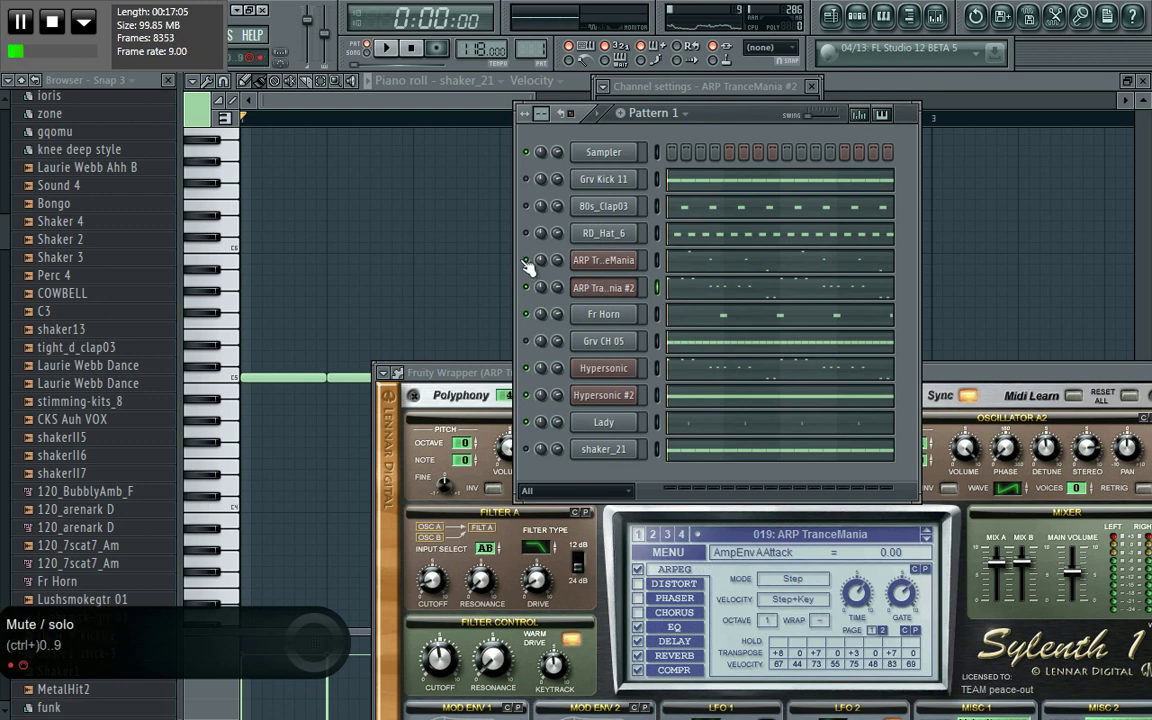
Step: Play the pattern and check the ARP TranceMania #2 channel's plug-in and piano roll notes before stopping playback
left_click(588, 295)
left_click(588, 293)
left_click(560, 132)
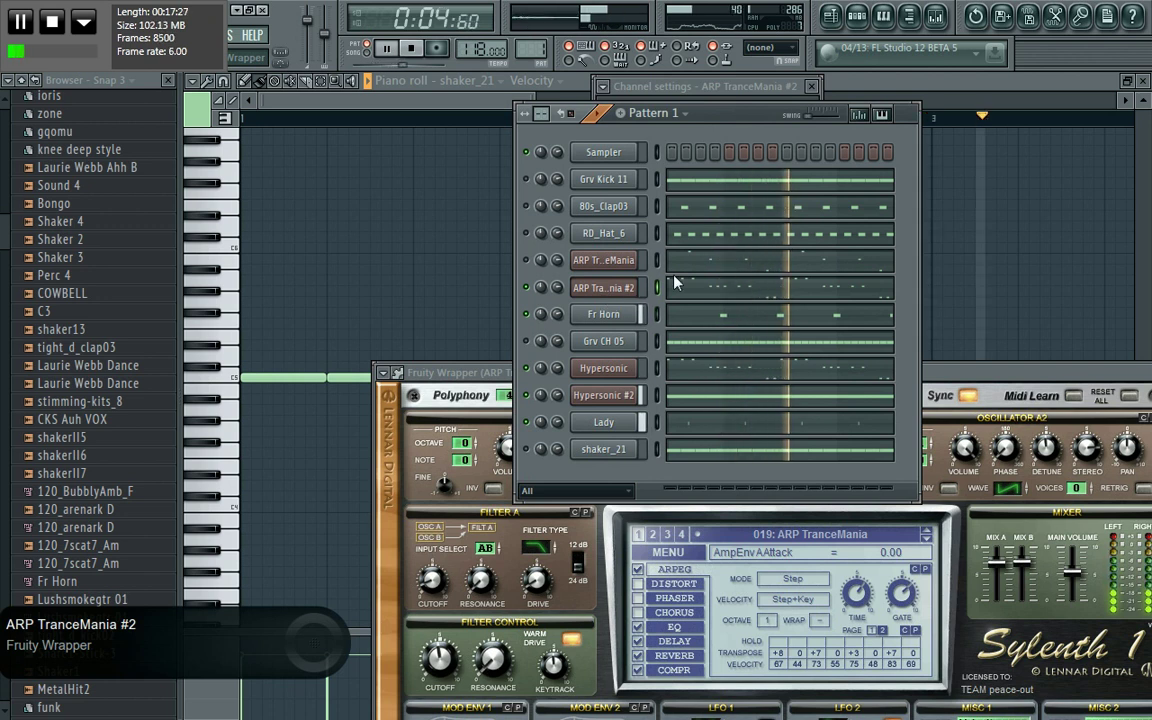
left_click(705, 283)
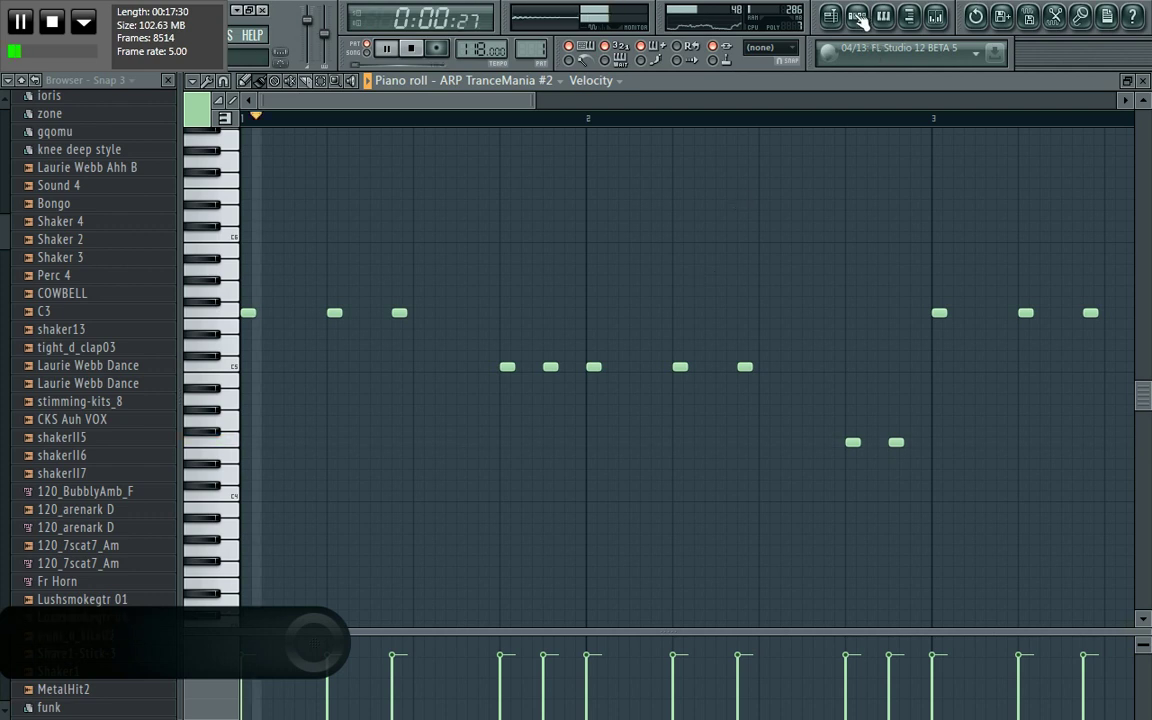
key("F6")
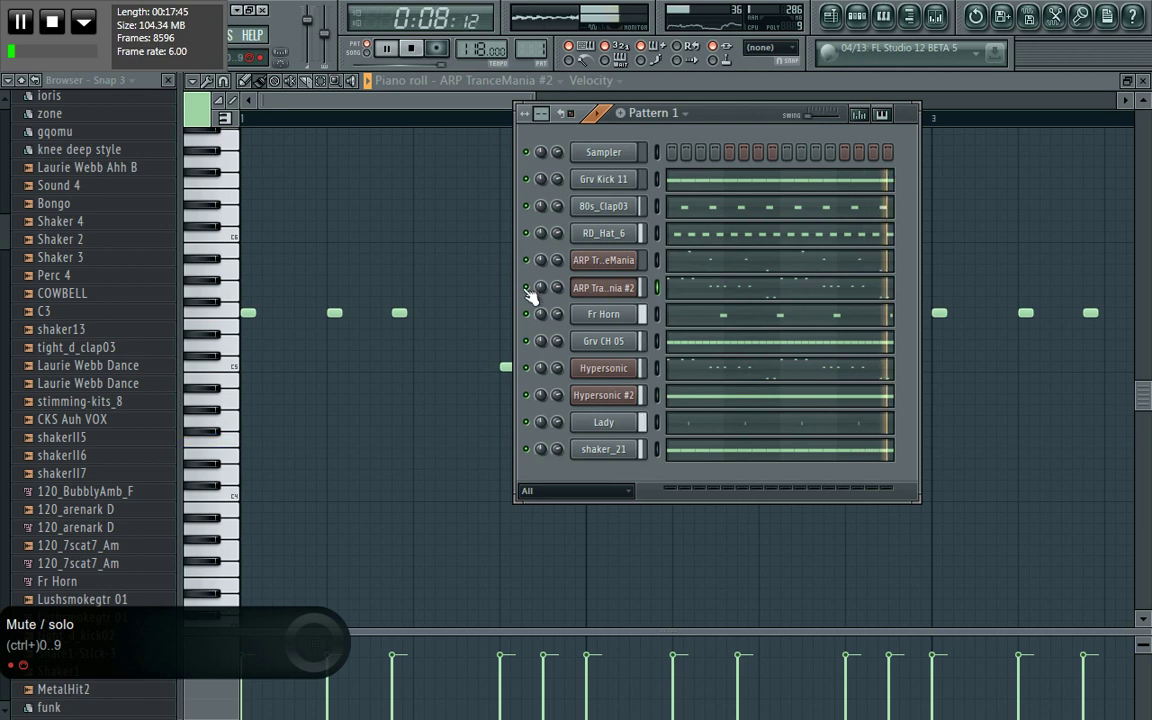
key("space")
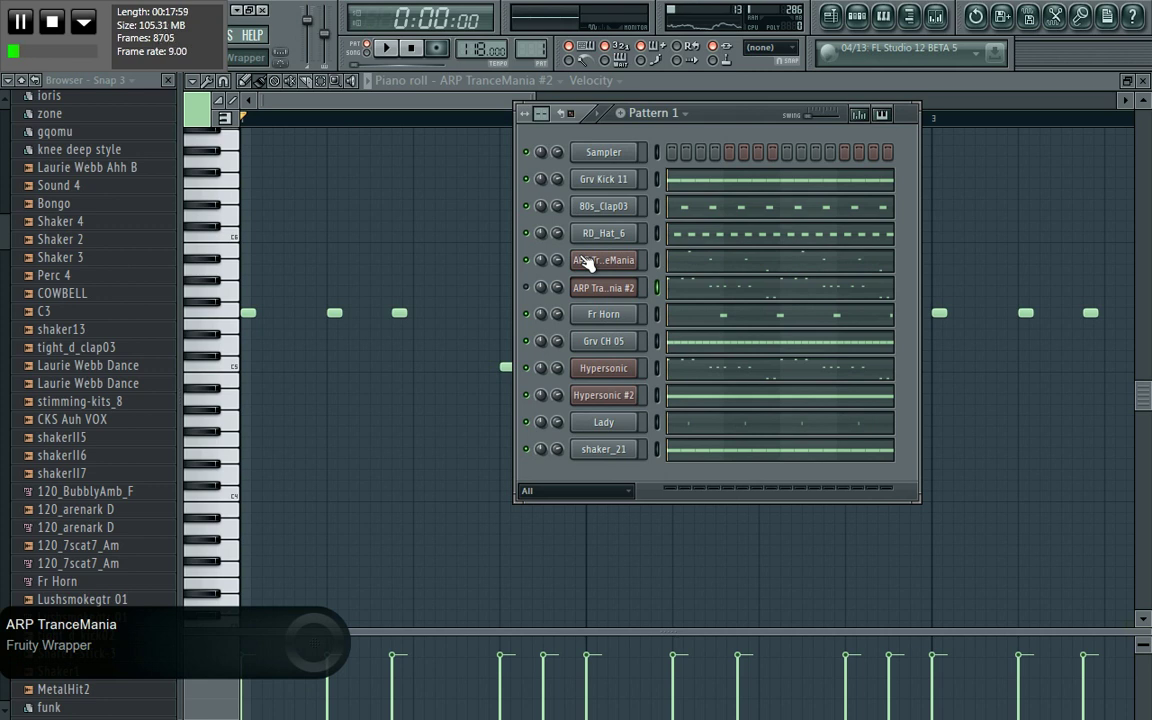
Step: Review the channel settings of Grv Kick 11, Fr Horn and ARP TranceMania, including the Sylenth1 preset
left_click(627, 193)
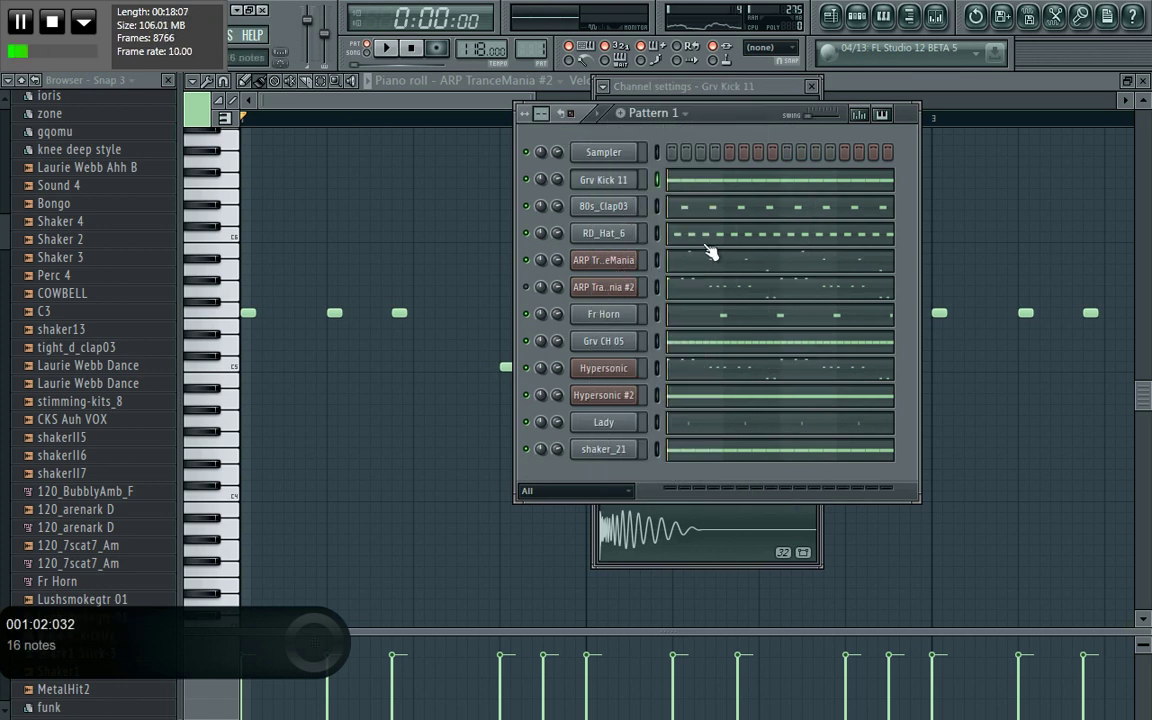
left_click(605, 315)
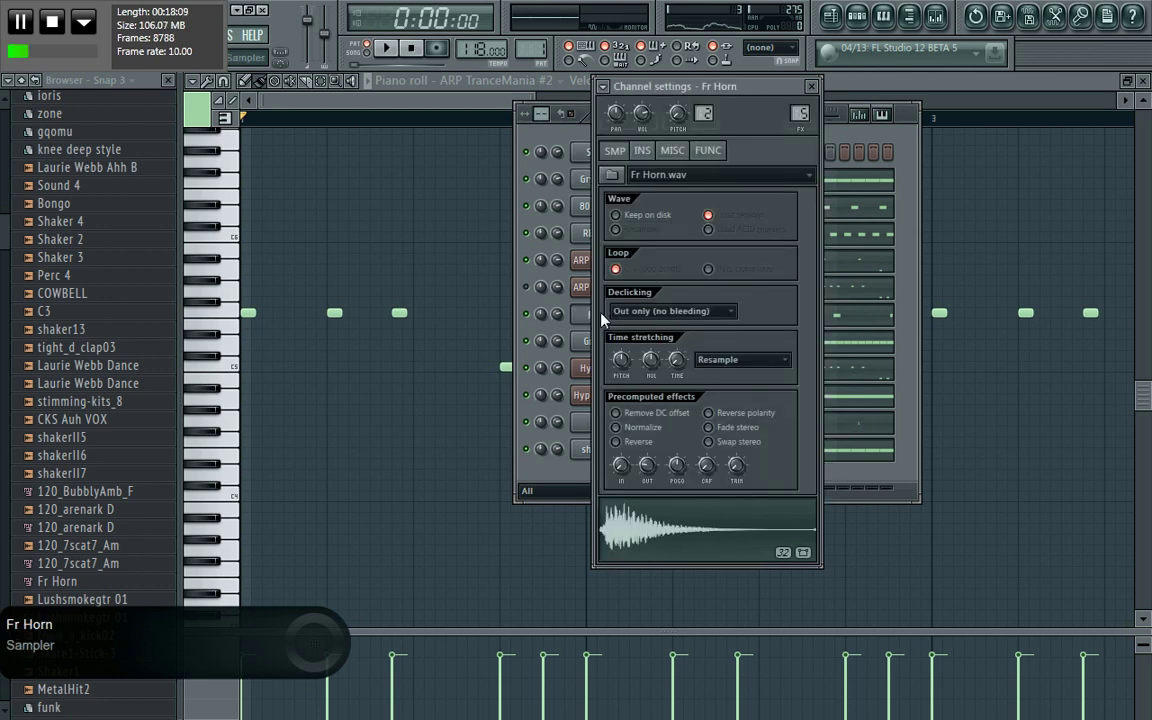
left_click(586, 139)
left_click(604, 260)
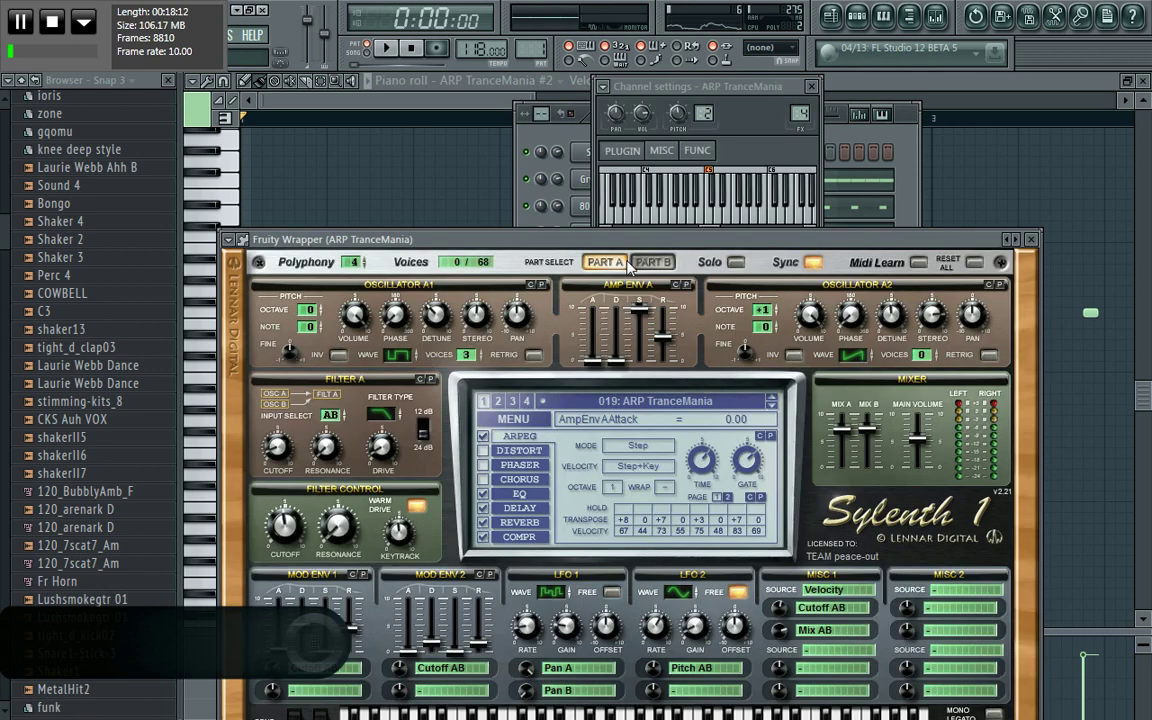
left_click(558, 140)
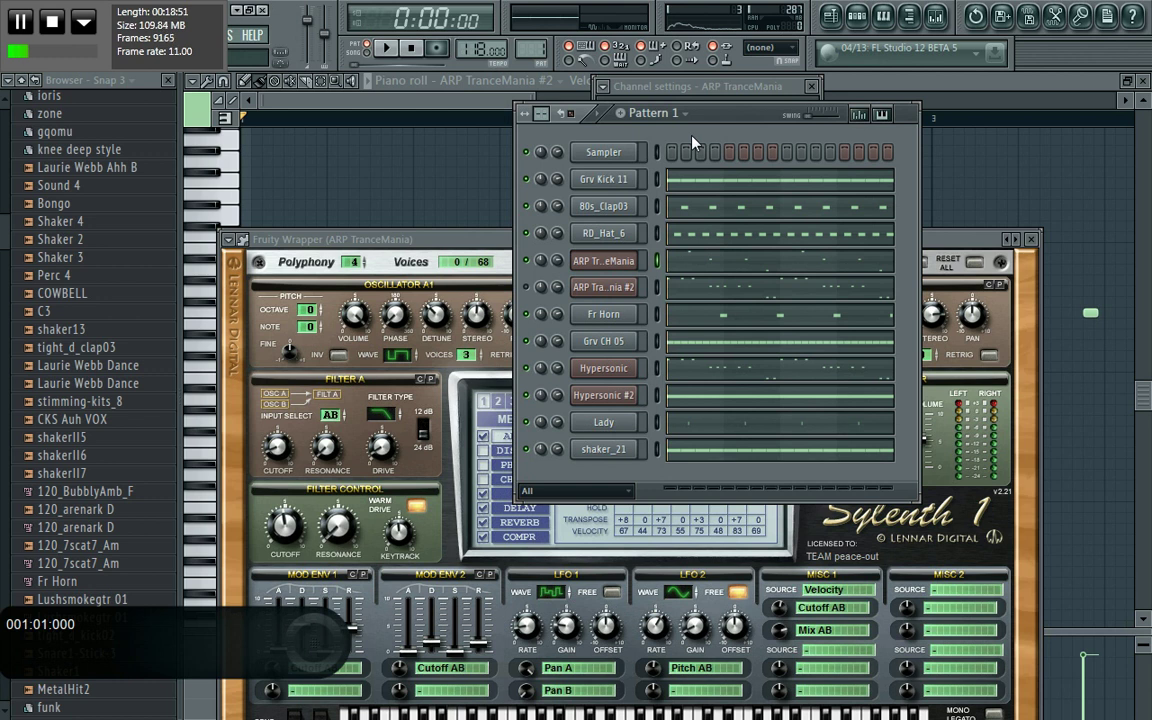
Step: Load the 71O6E65YxM0_2 sample into a new channel and place a hit on its first step
left_click_drag(1, 228, 3, 157)
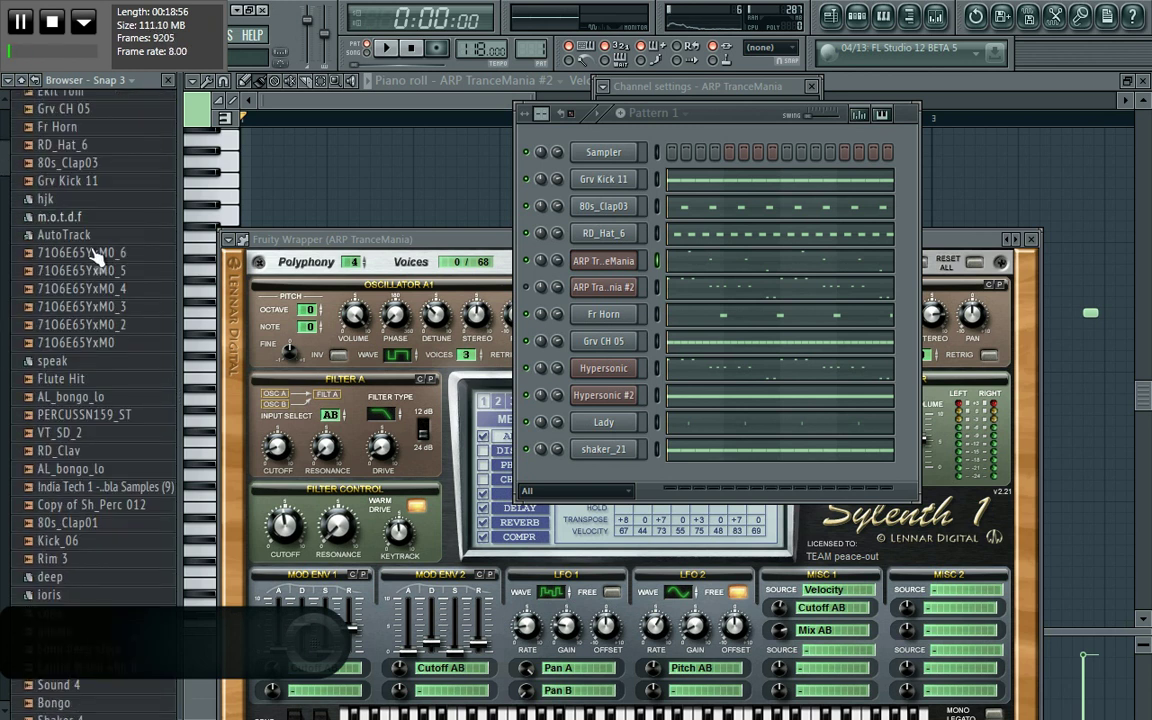
right_click(100, 325)
left_click(150, 318)
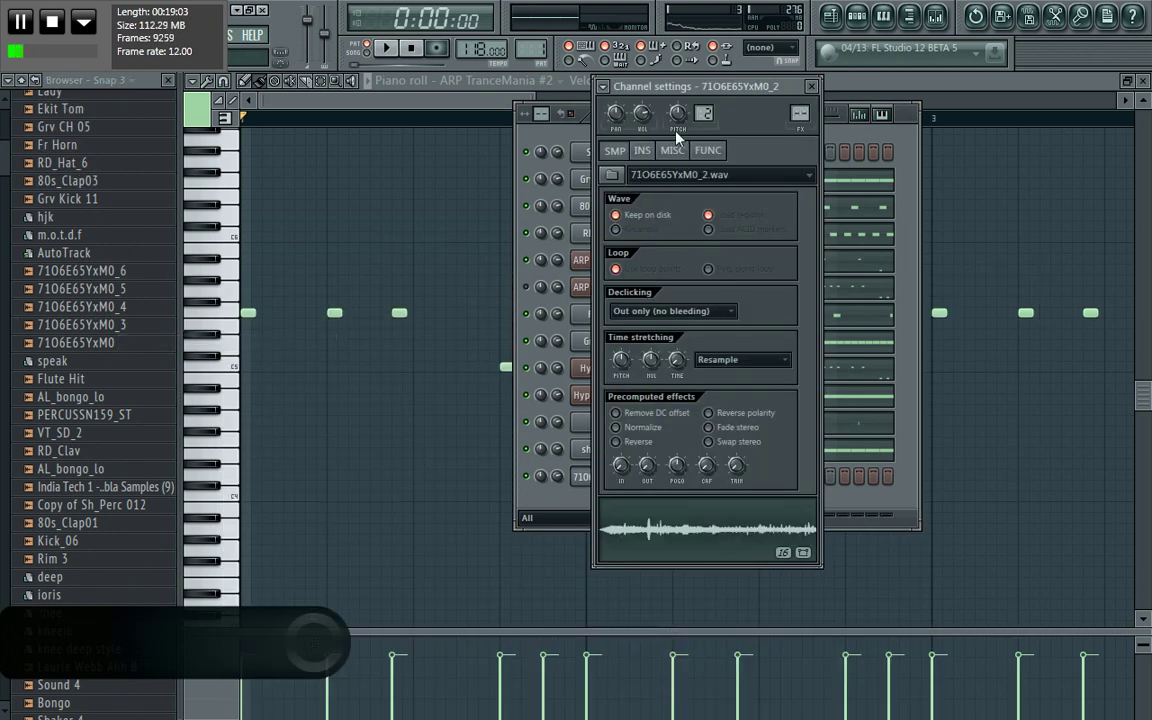
left_click(672, 150)
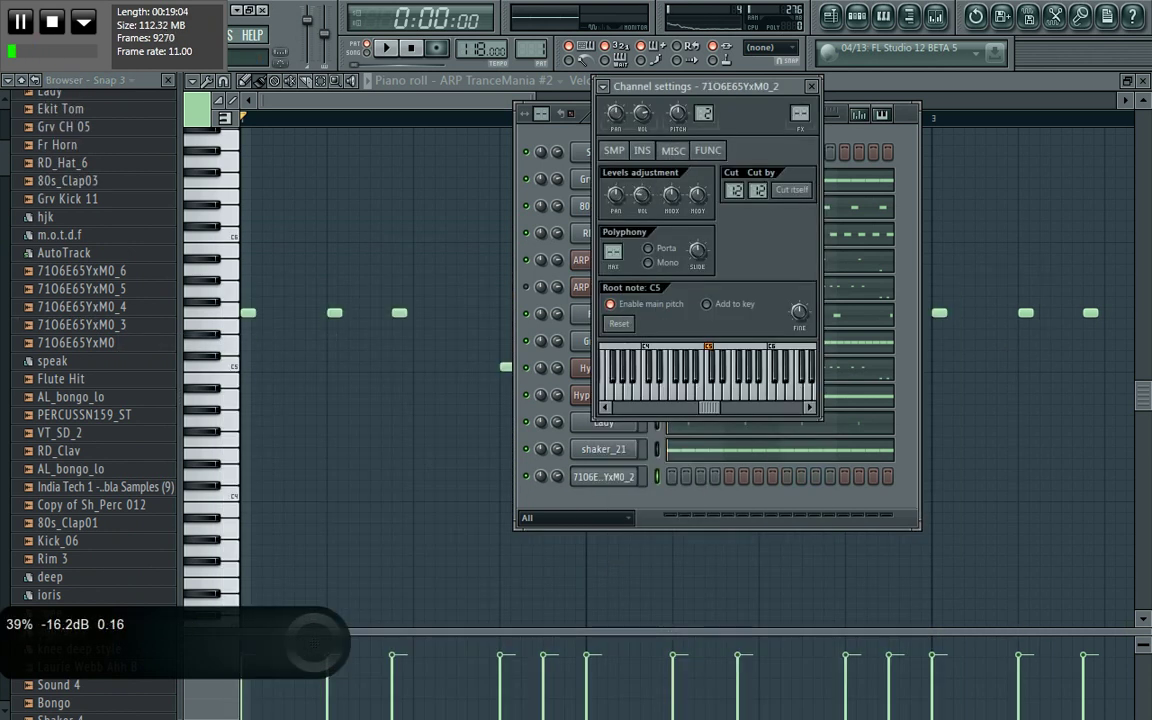
left_click(516, 119)
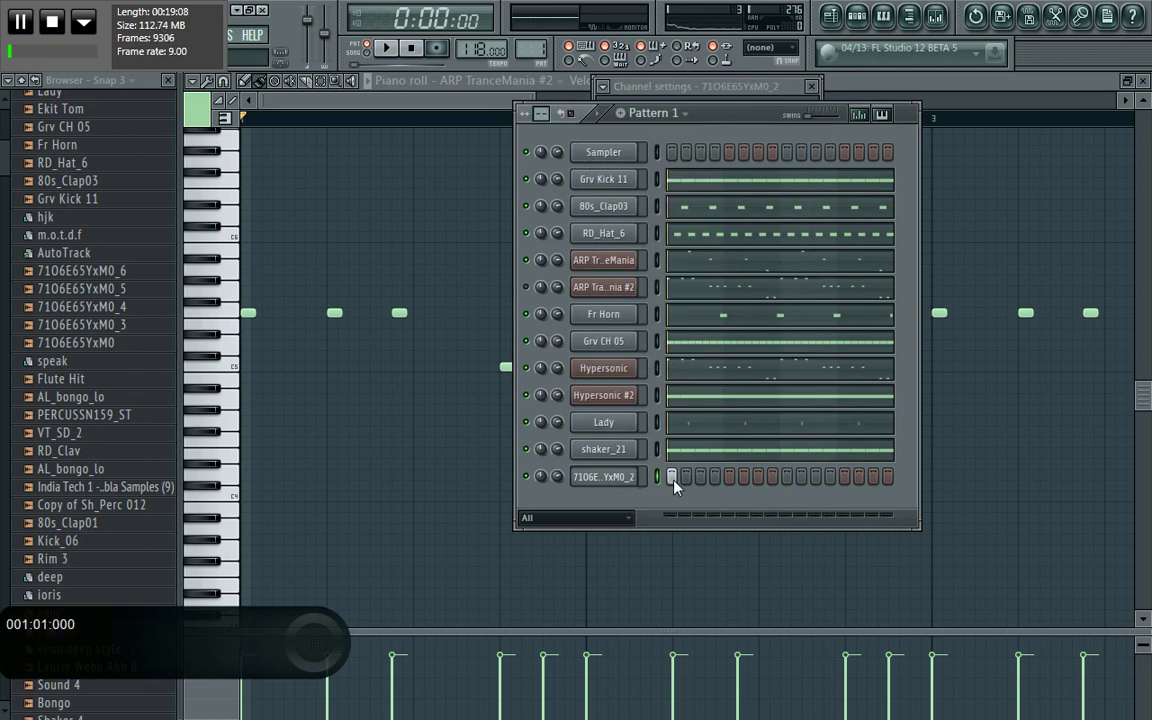
Step: Examine the Insert 6, Fr Horn and Sylenth1 tracks in the mixer and return to the channel rack
left_click(840, 15)
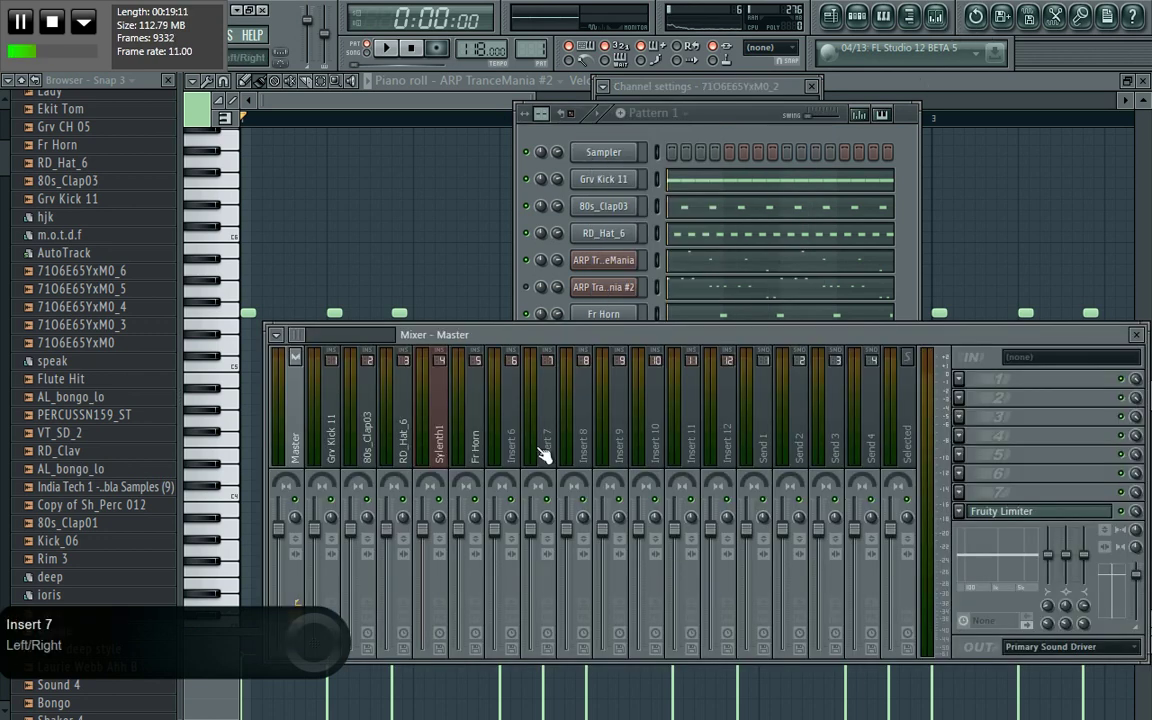
left_click(510, 457)
right_click(510, 457)
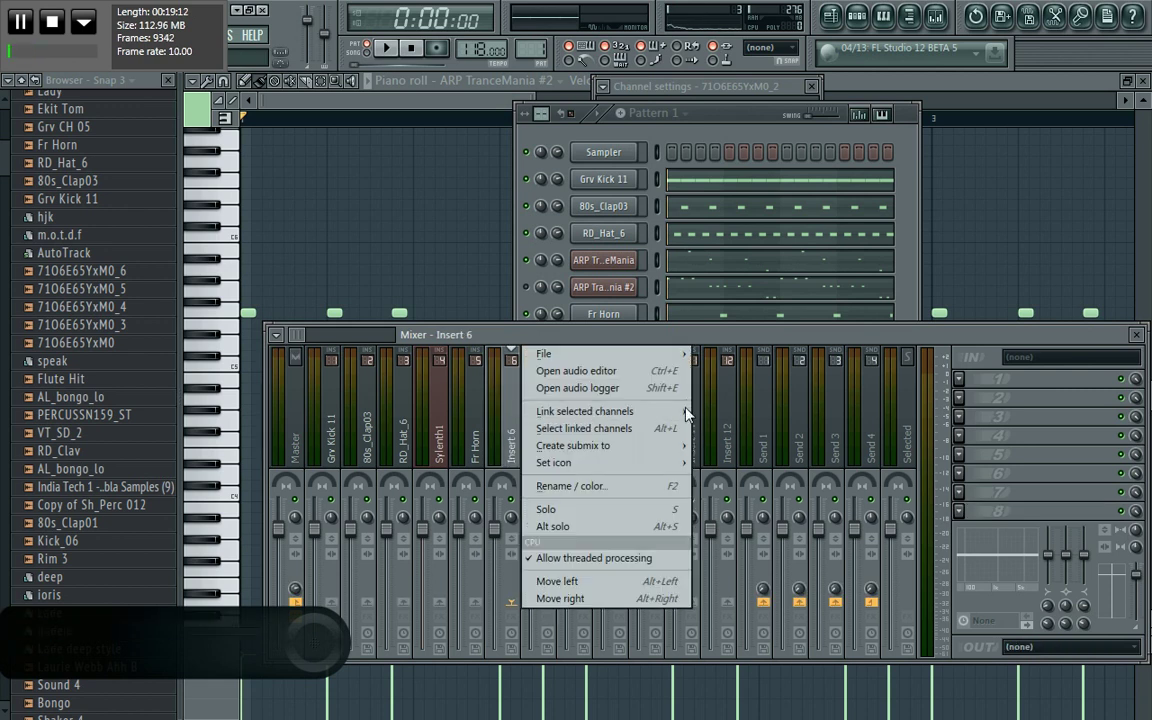
mouse_move(686, 416)
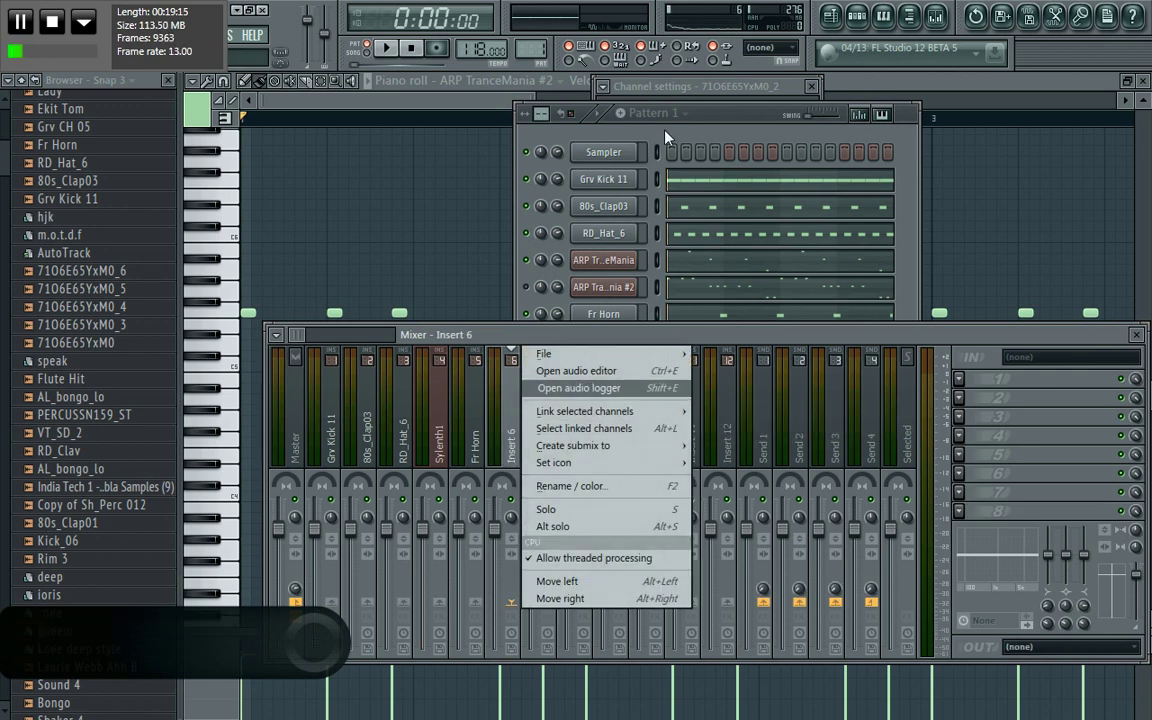
left_click(477, 450)
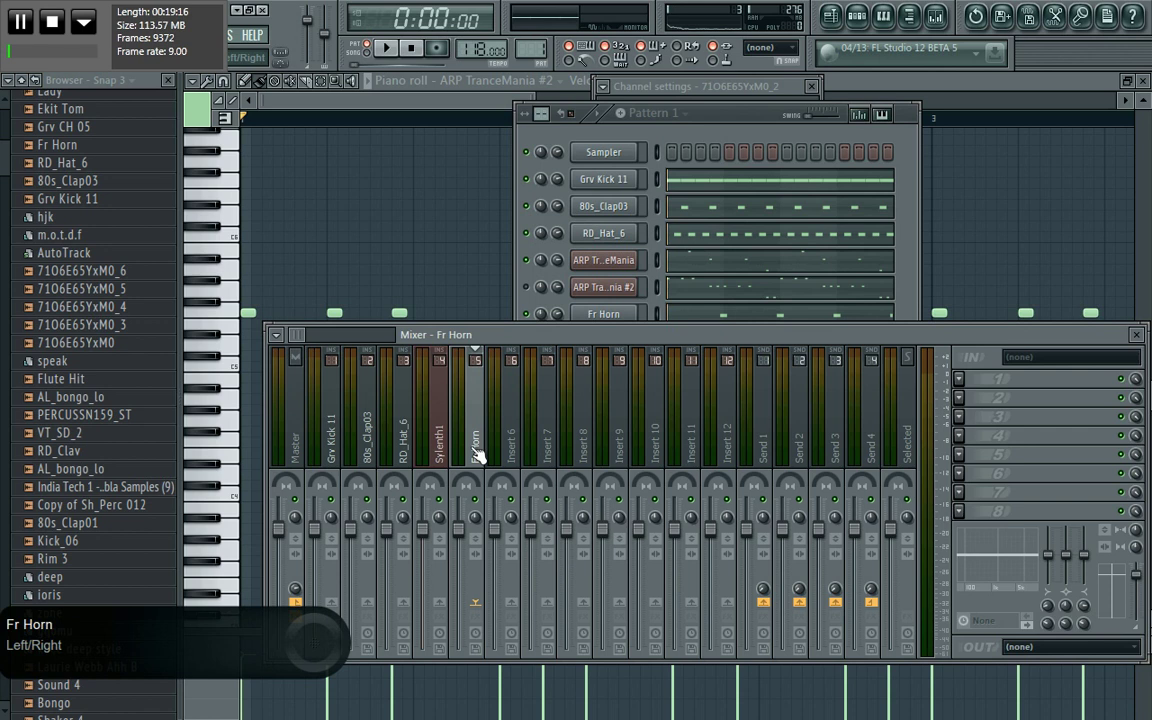
left_click(441, 452)
left_click(477, 456)
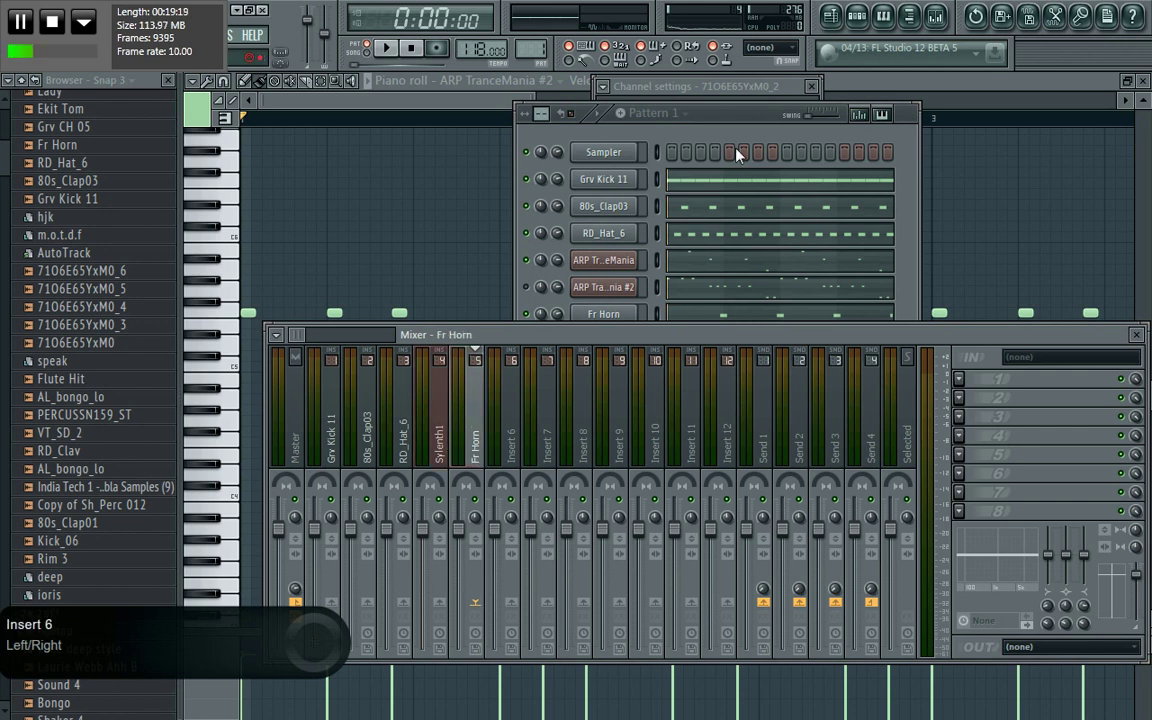
left_click(726, 138)
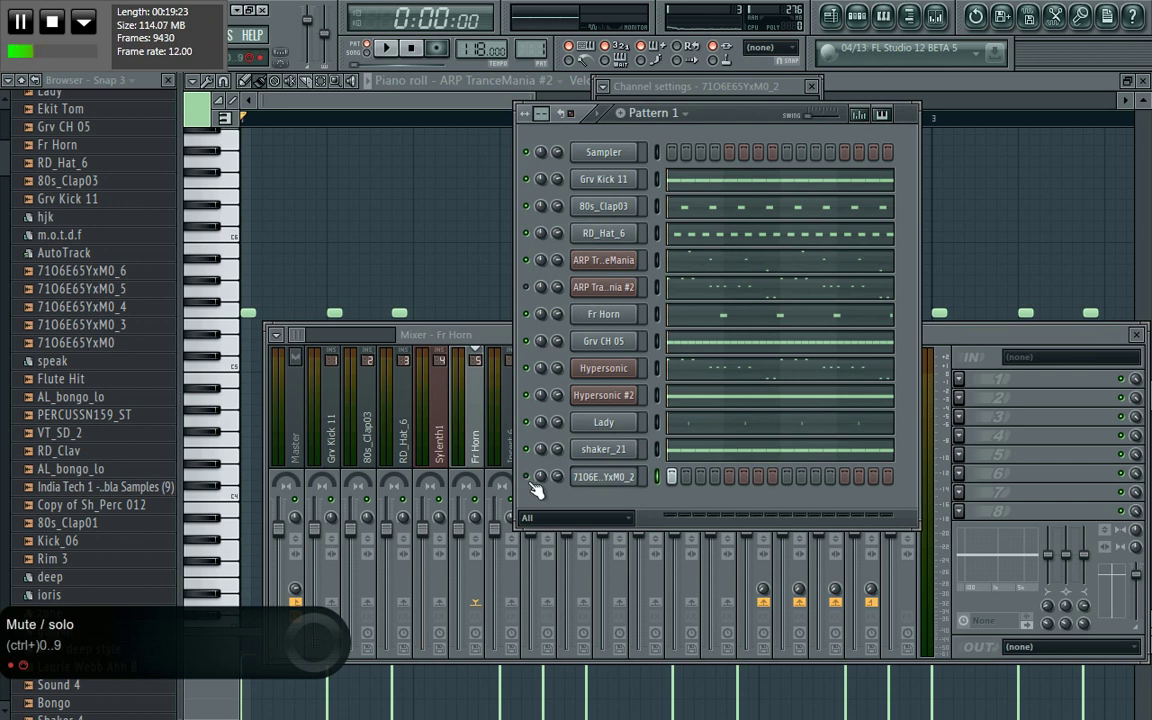
Step: Play the pattern and lower the 71O6E65YxM0_2 channel's volume in its levels adjustment
key("space")
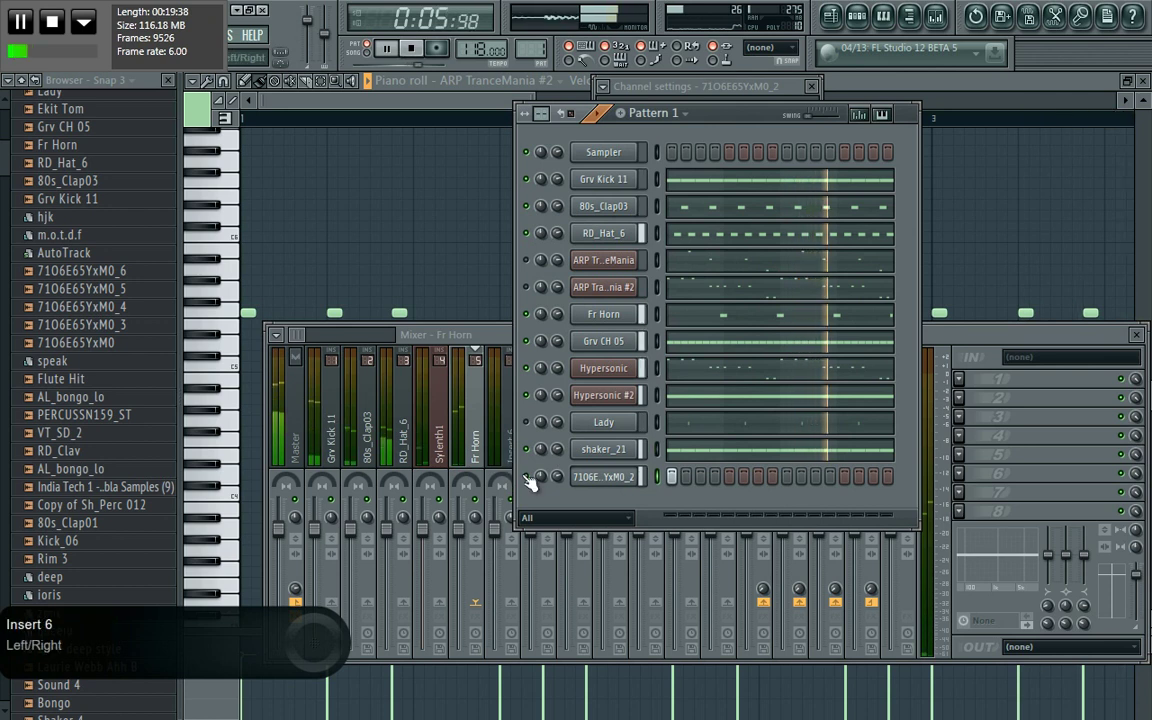
left_click(604, 477)
mouse_move(645, 208)
left_mouse_down()
mouse_move(645, 232)
mouse_move(645, 219)
left_mouse_up()
left_click(547, 180)
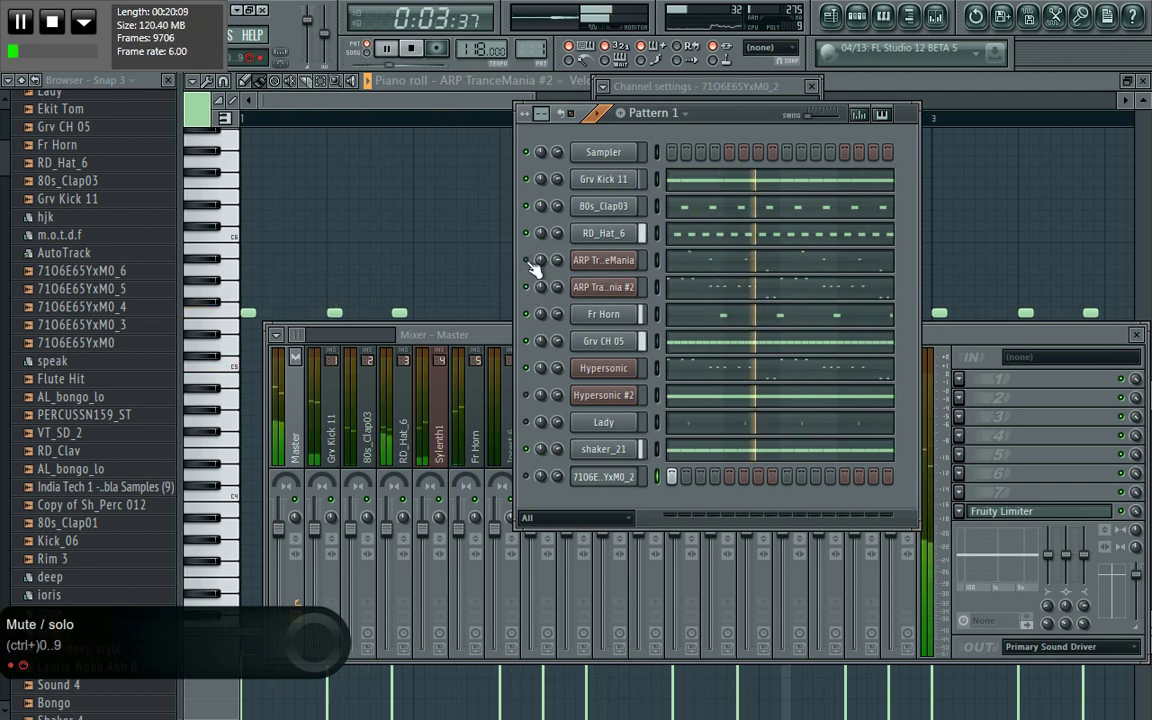
Step: Replace the new channel's sample with 71O6E65YxM0_3, listen to it in the pattern and stop playback
right_click(148, 337)
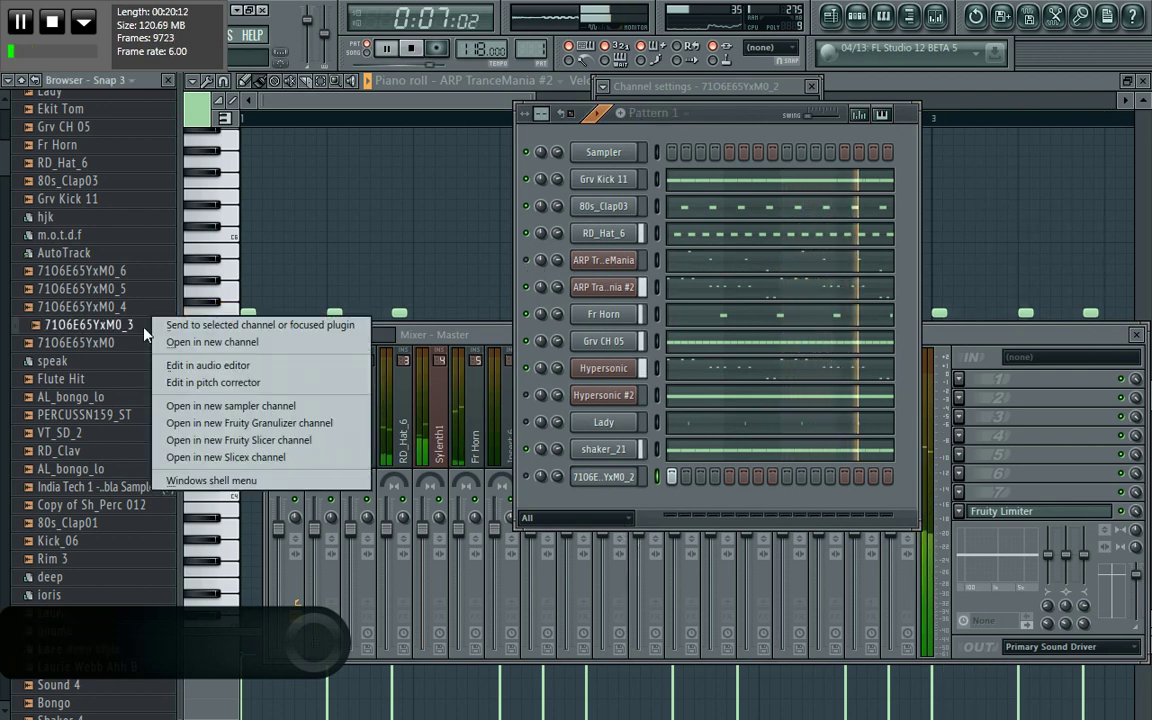
left_click(215, 325)
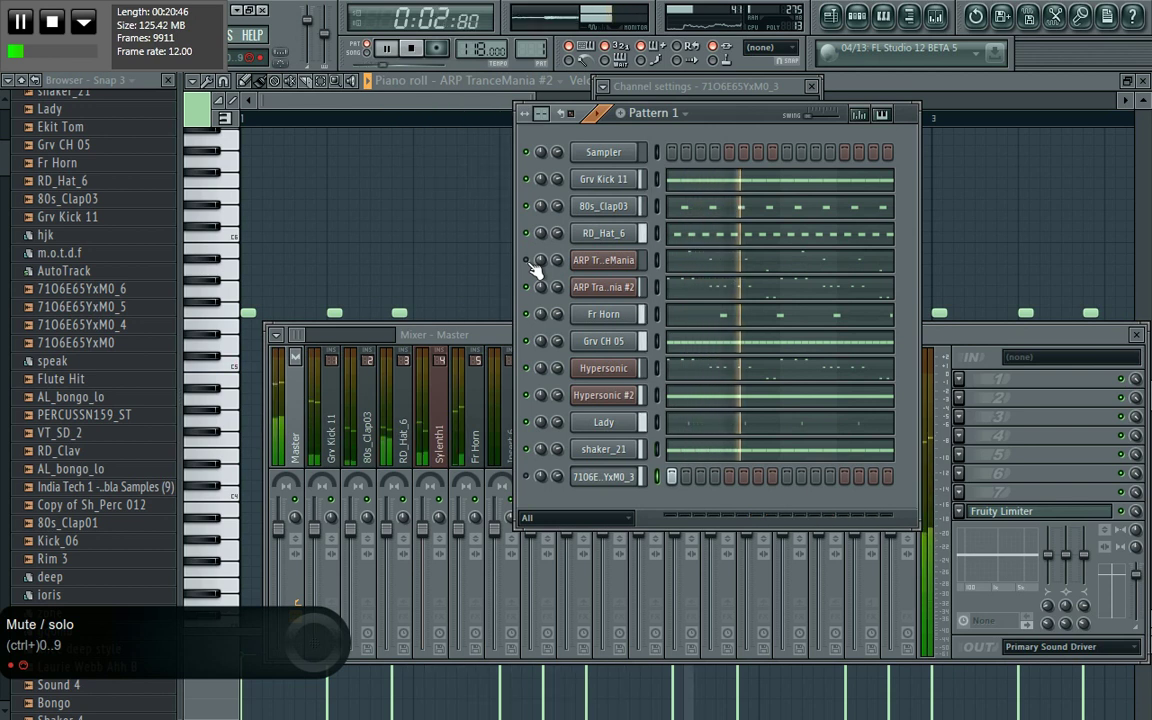
key("space")
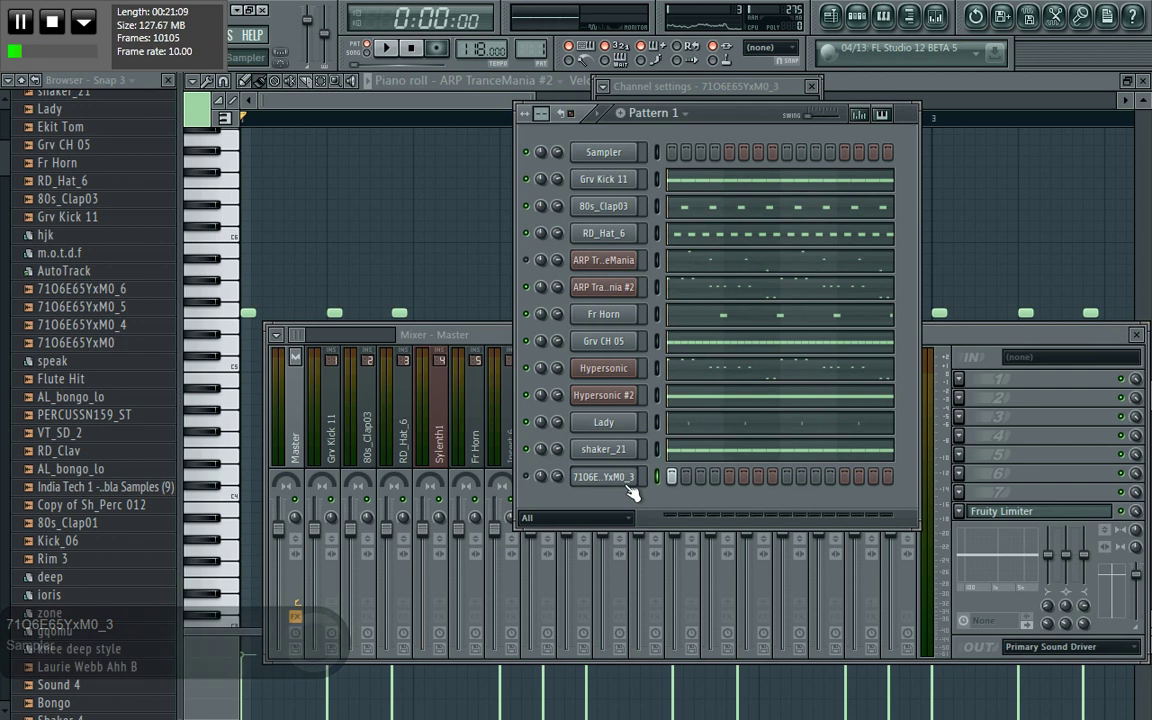
Step: Review the mixer routing and cut groups of Grv Kick 11, 80s_Clap03, RD_Hat_6, Grv CH 05 and Hypersonic #2
left_click_drag(665, 108, 661, 150)
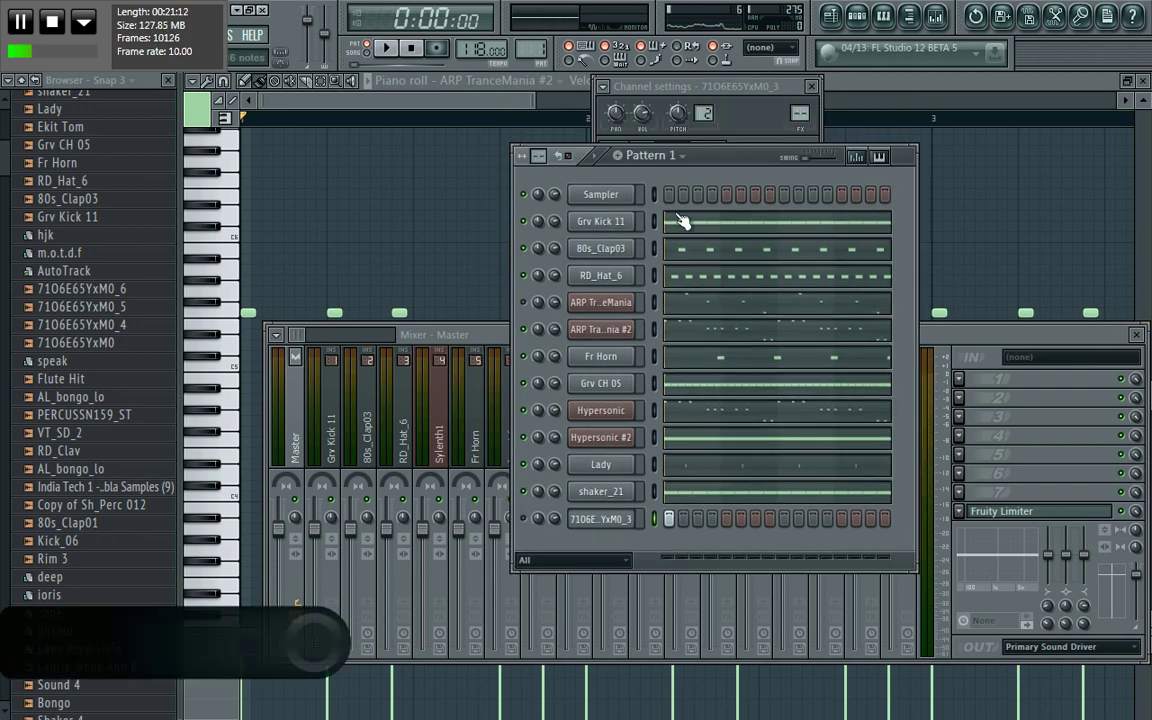
left_click(606, 224)
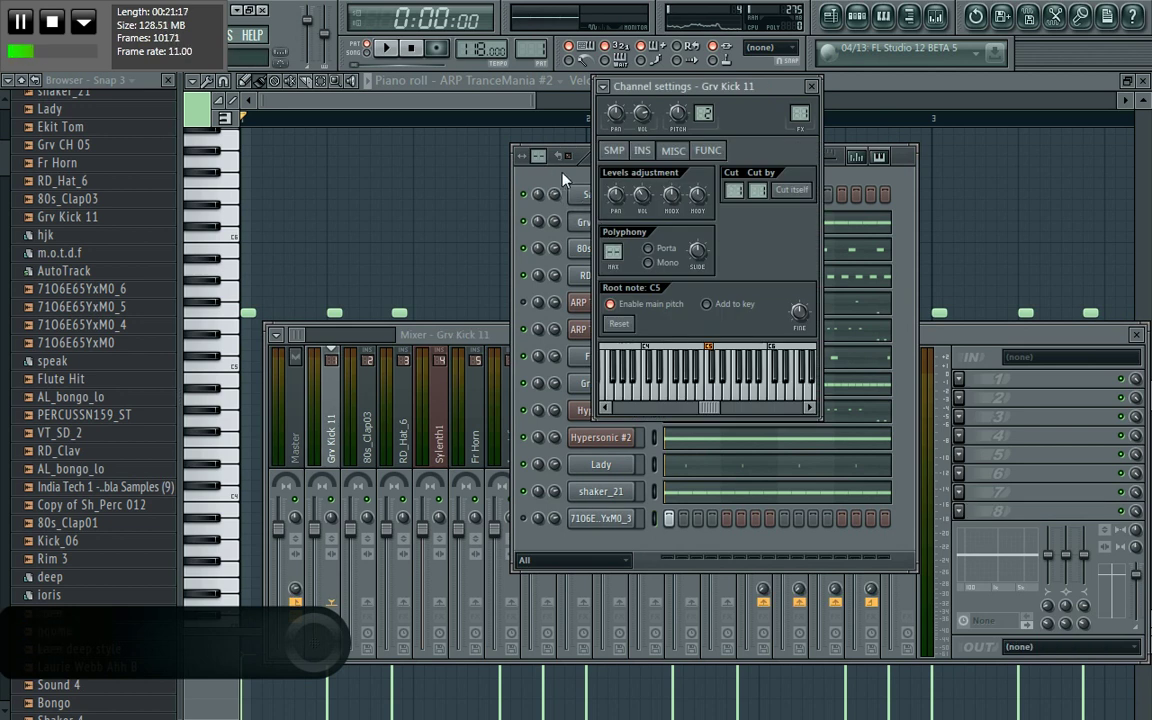
left_click(562, 174)
left_click(613, 256)
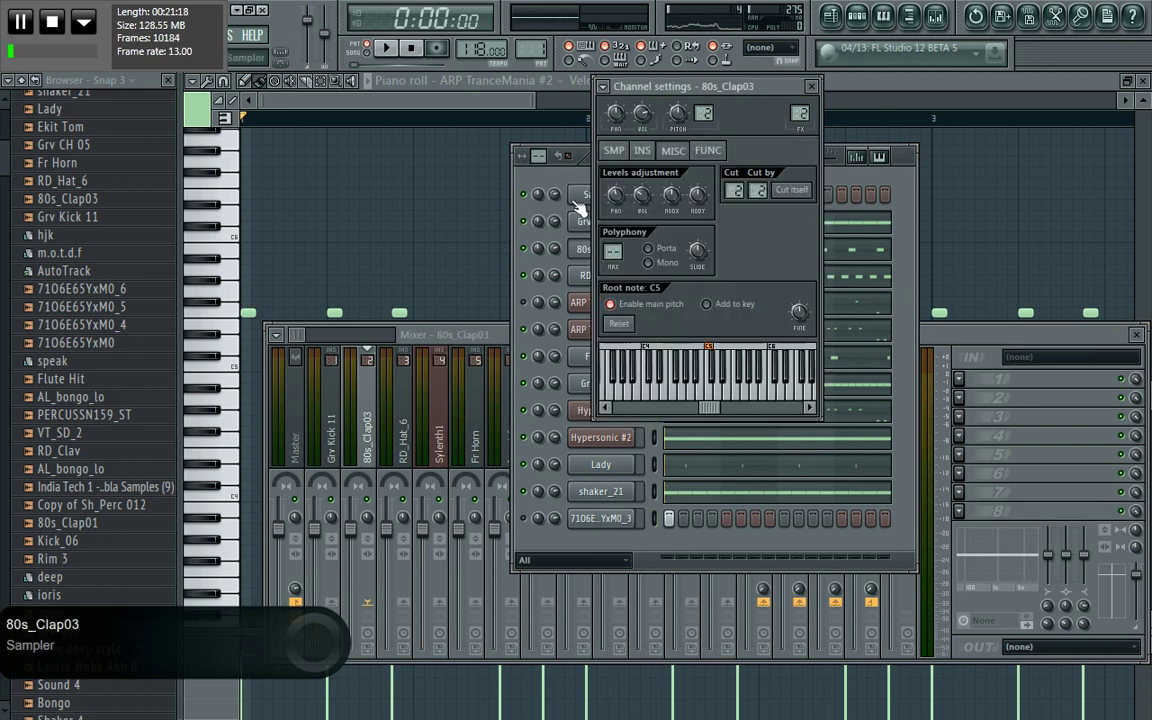
left_click(550, 180)
left_click(600, 275)
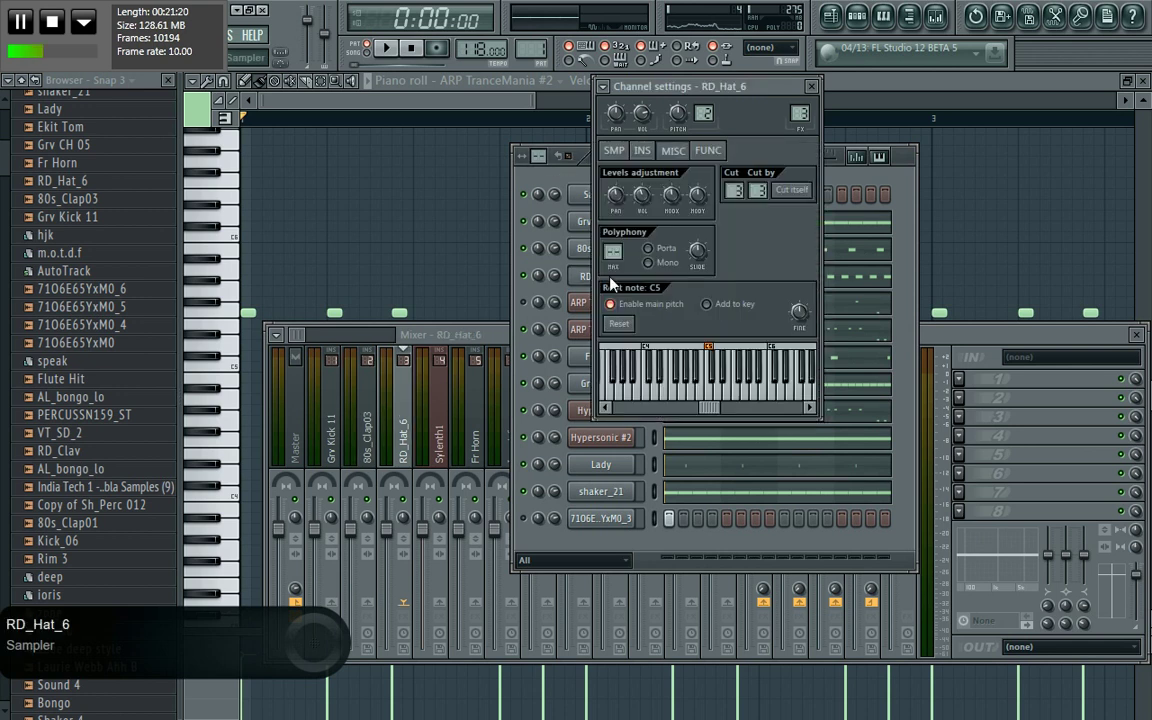
left_click(550, 180)
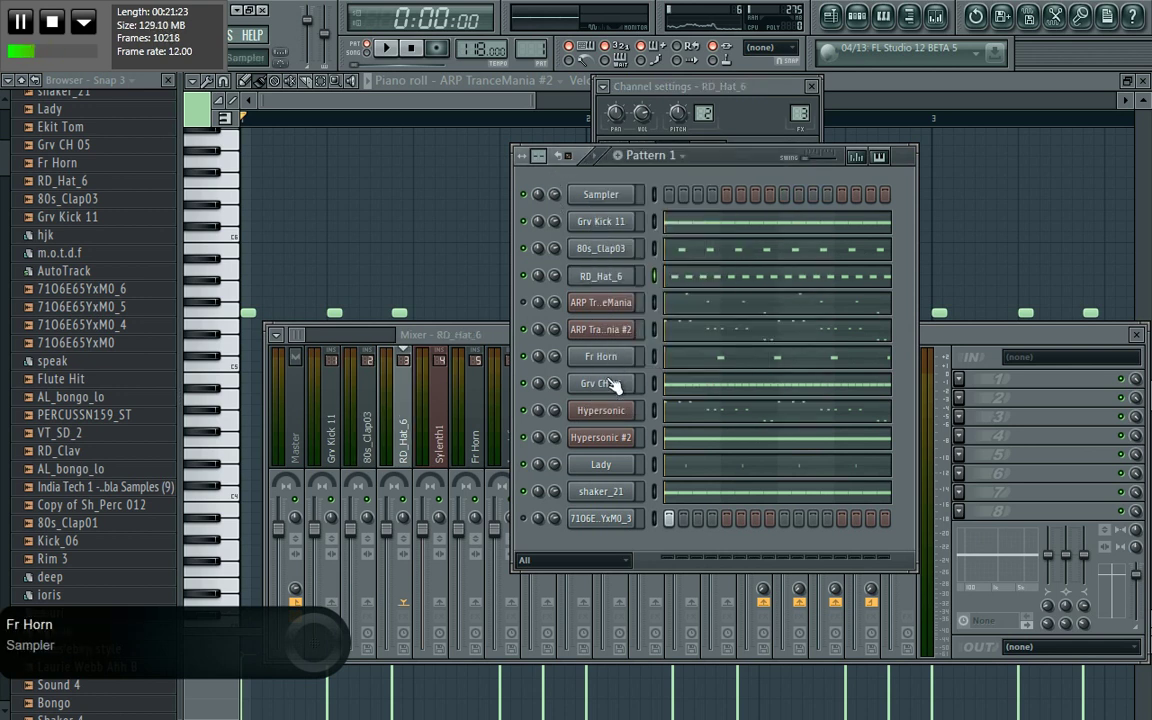
left_click(613, 386)
left_click(553, 178)
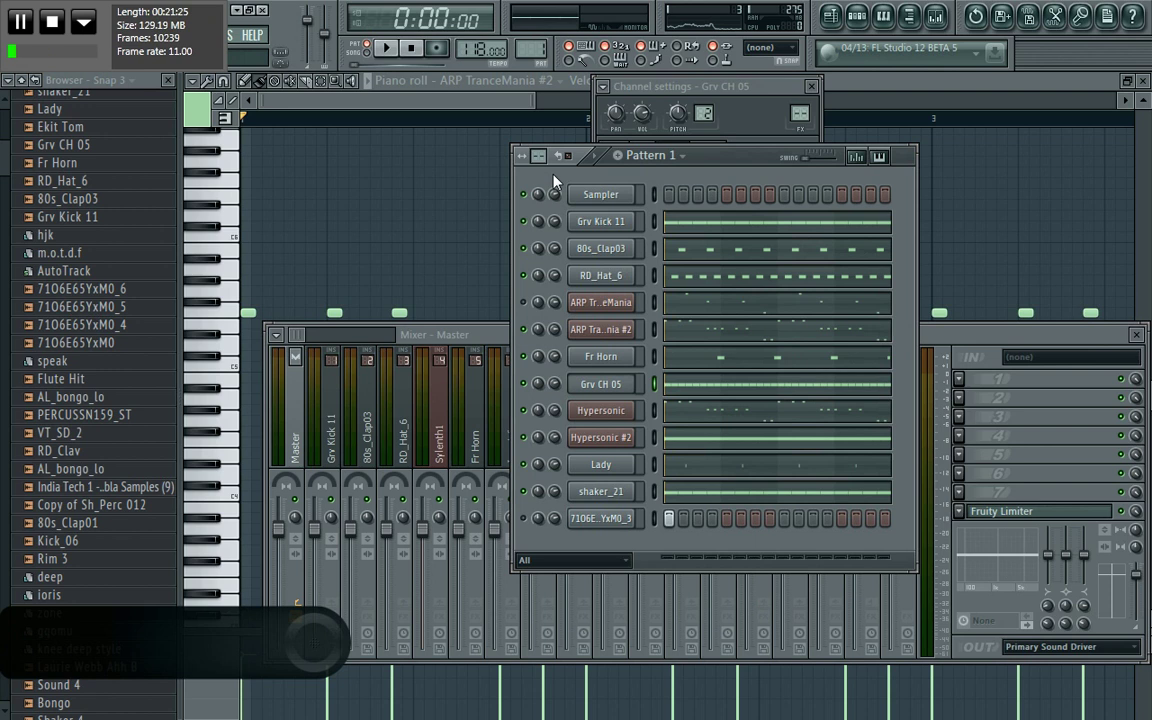
left_click(600, 437)
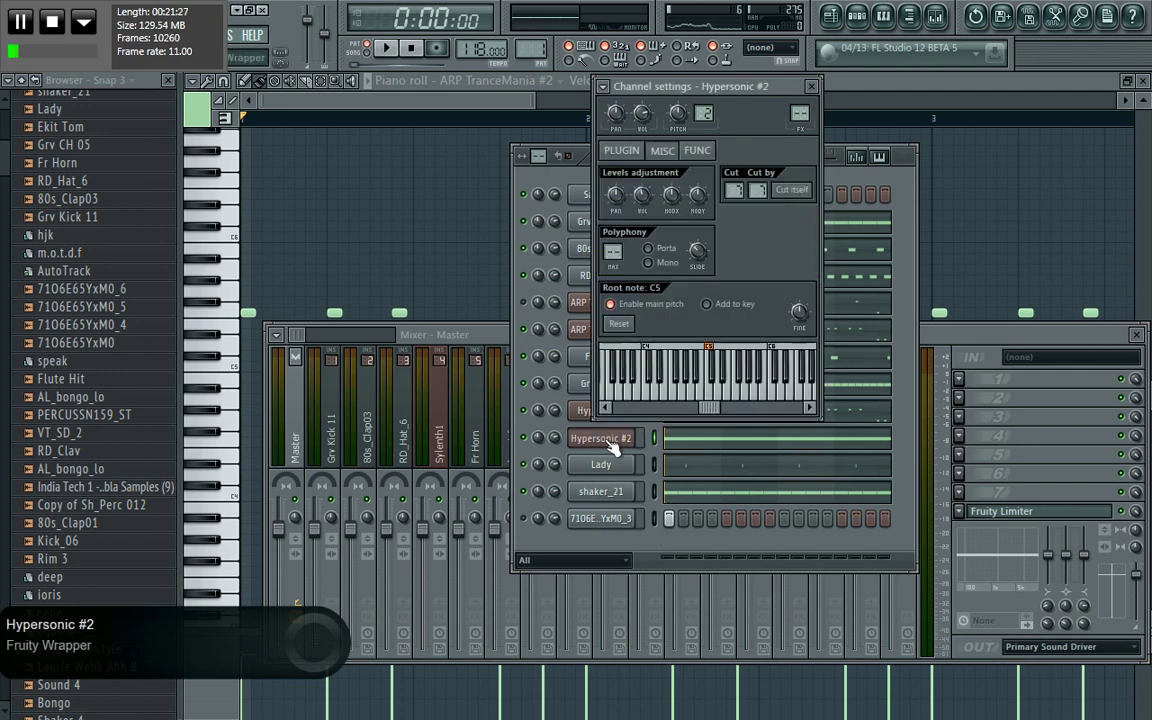
left_click(552, 178)
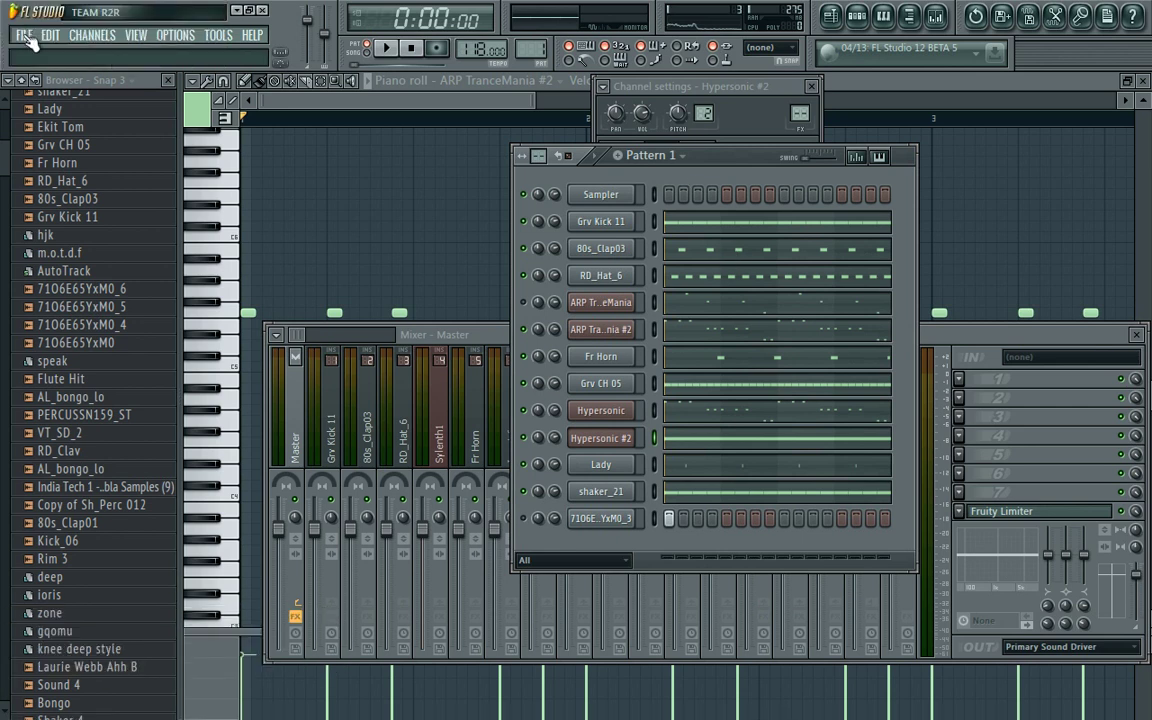
Step: Open the recent project m.o.t.d.f.flp and show its full arrangement across all tracks in the playlist
left_click(24, 34)
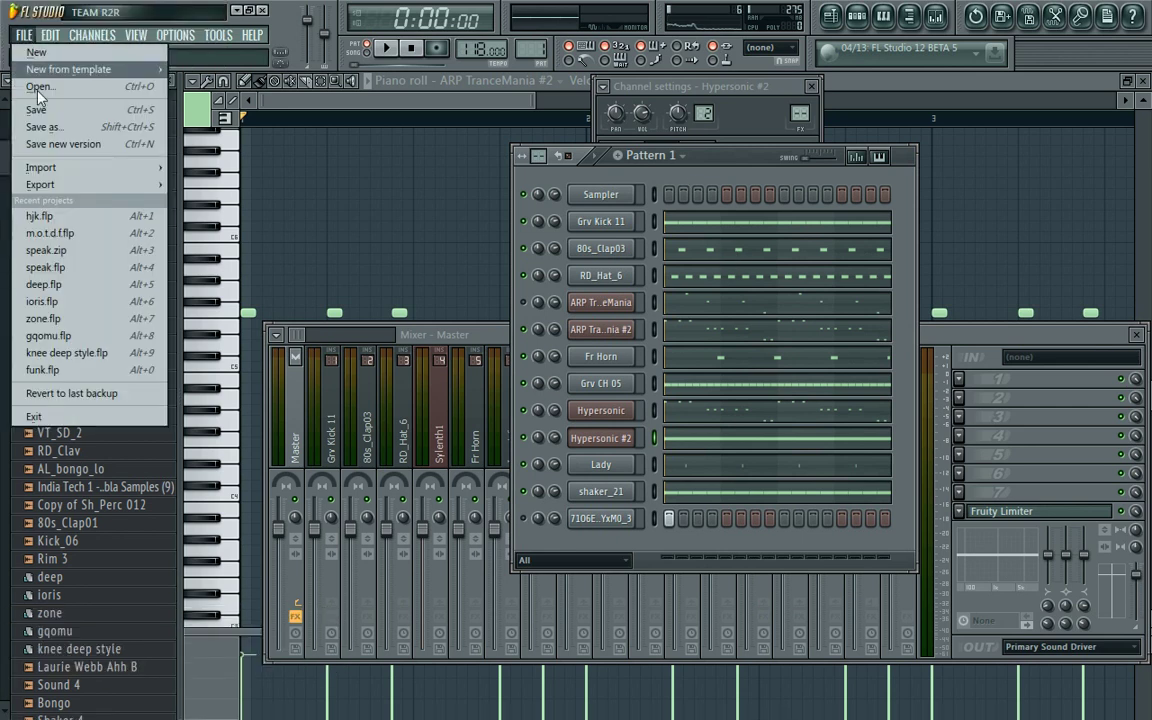
left_click(75, 207)
left_click(598, 414)
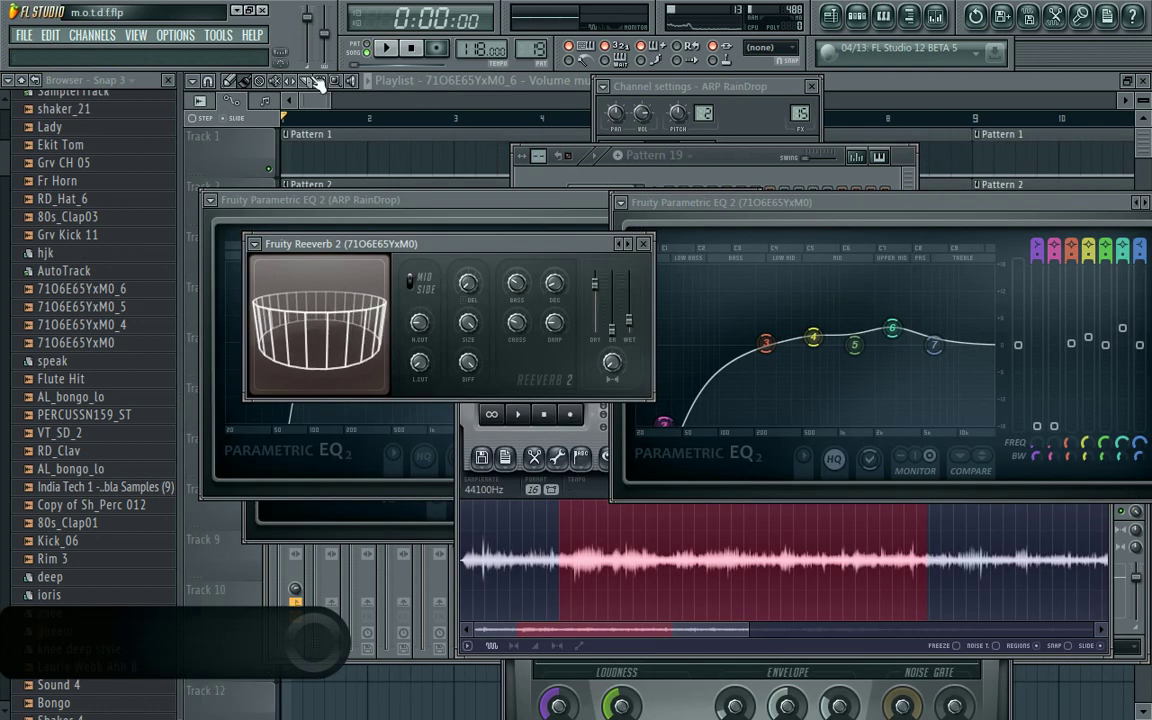
left_click(350, 82)
left_click_drag(349, 85, 1093, 85)
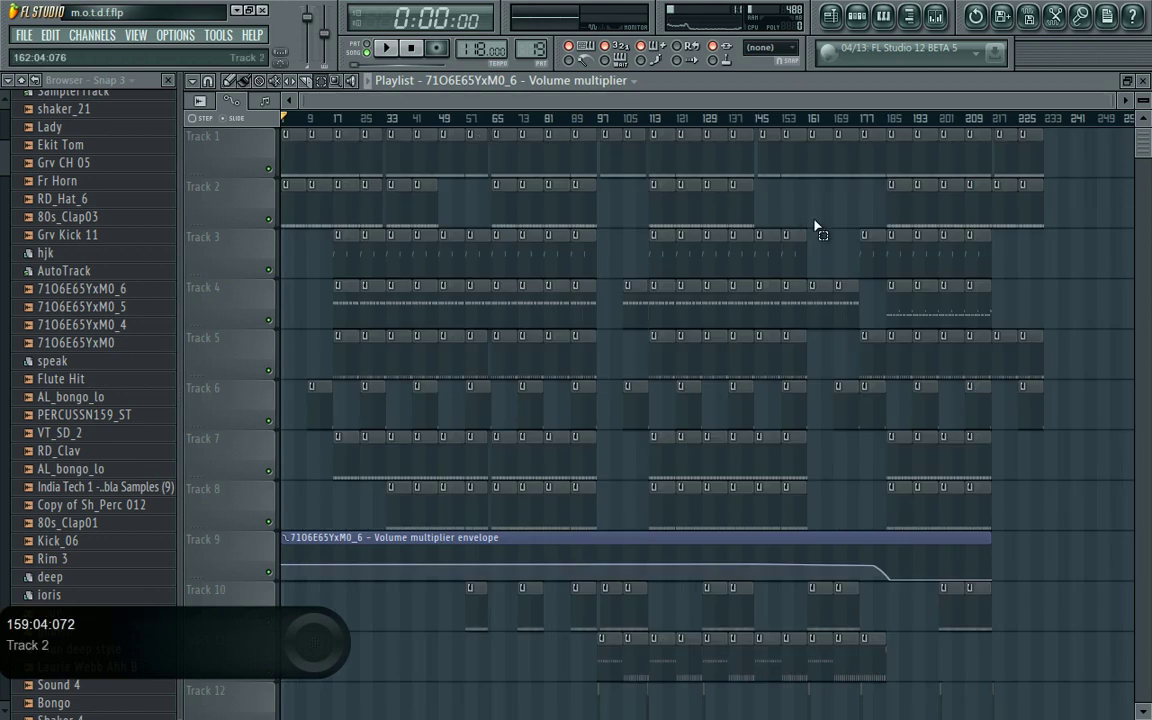
mouse_move(1143, 147)
left_mouse_down()
mouse_move(1148, 200)
mouse_move(1148, 146)
left_mouse_up()
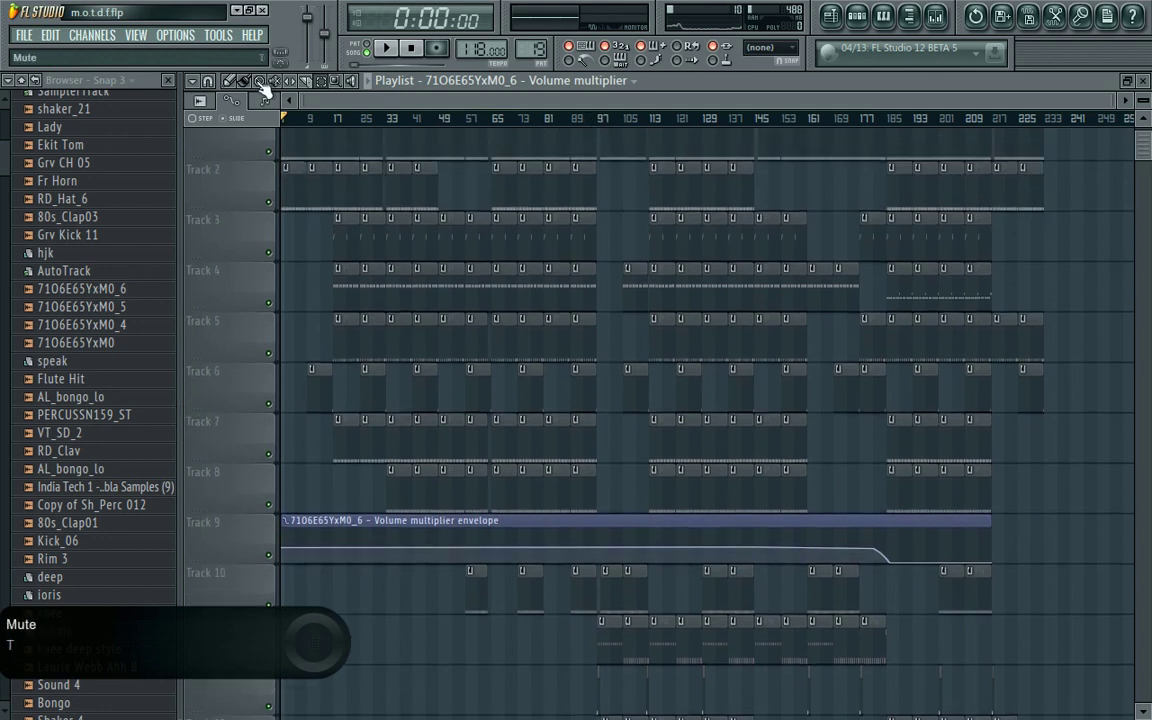
Step: Play the m.o.t.d.f arrangement from about bar 49 and adjust the master volume while listening
left_click(443, 118)
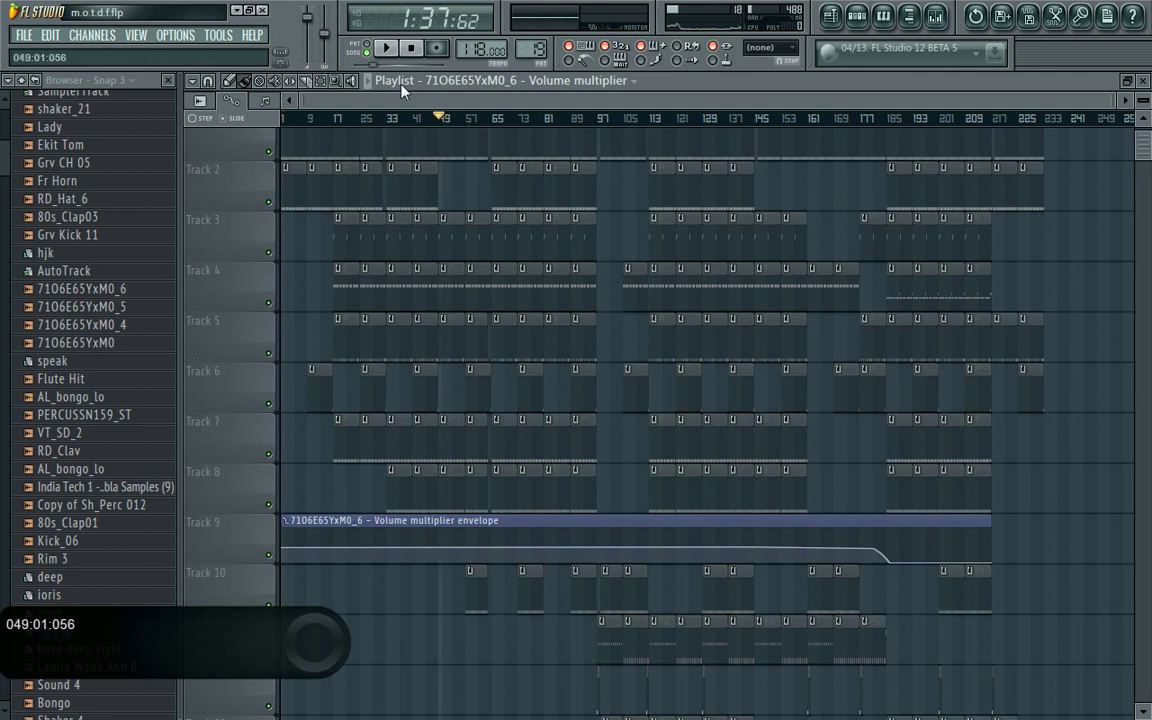
left_click_drag(318, 20, 318, 37)
key("space")
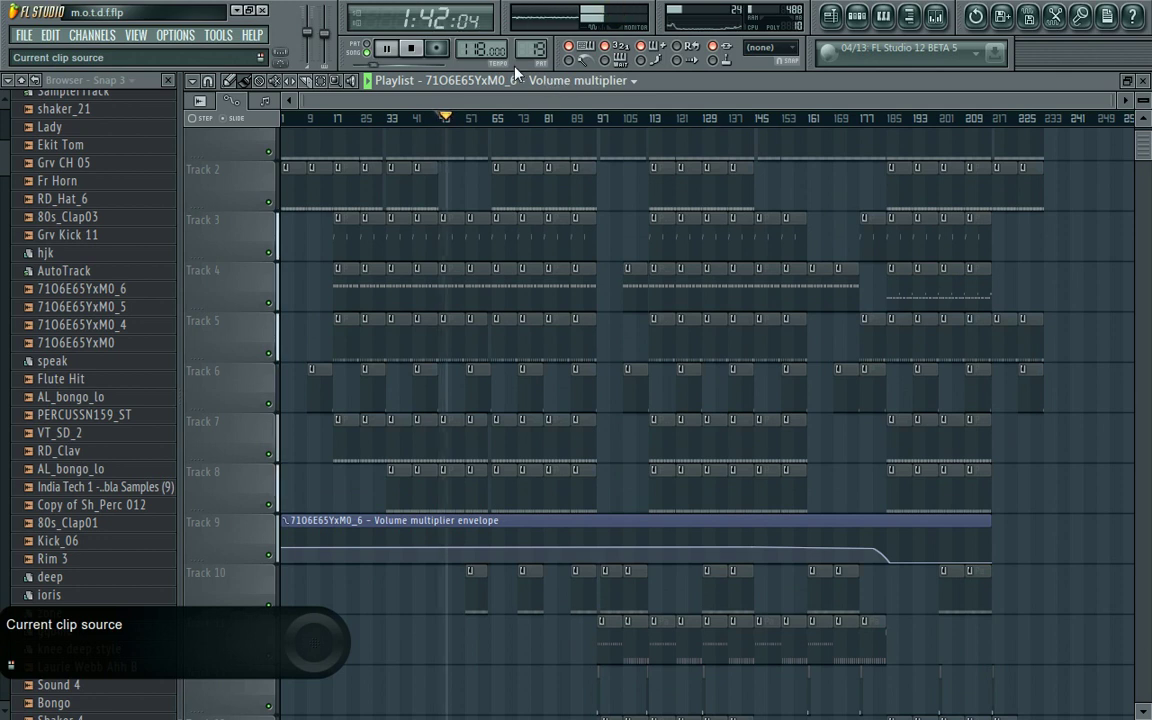
left_click_drag(323, 34, 313, 25)
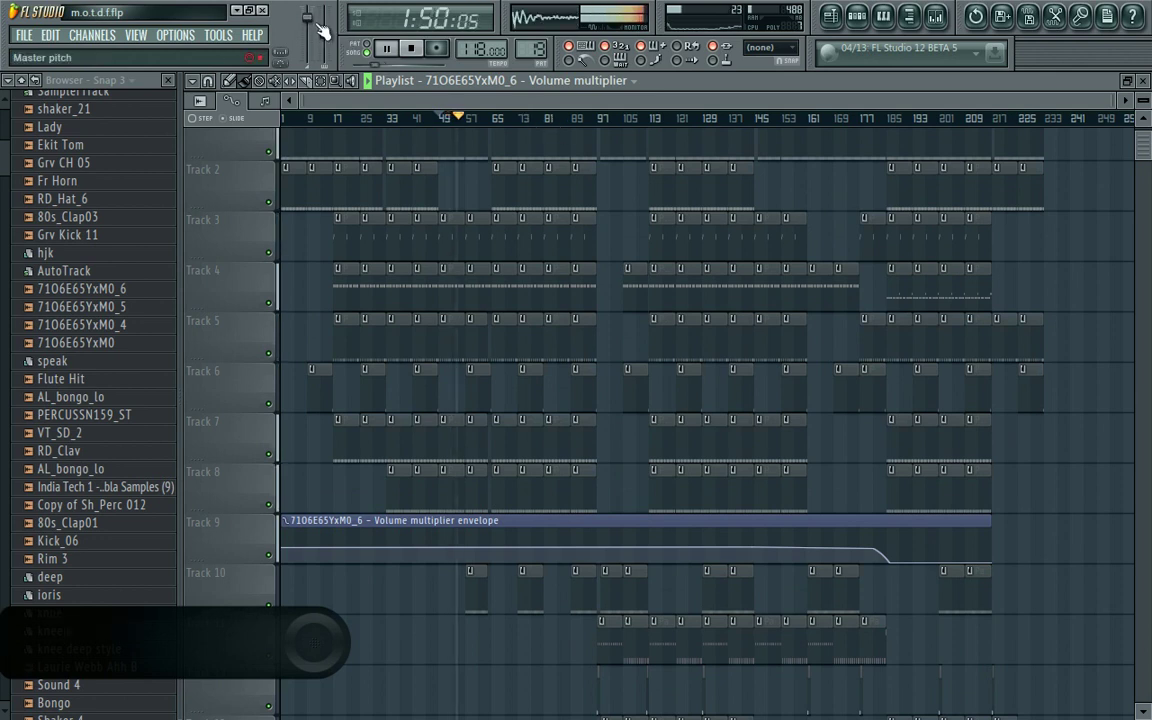
left_click_drag(313, 25, 315, 28)
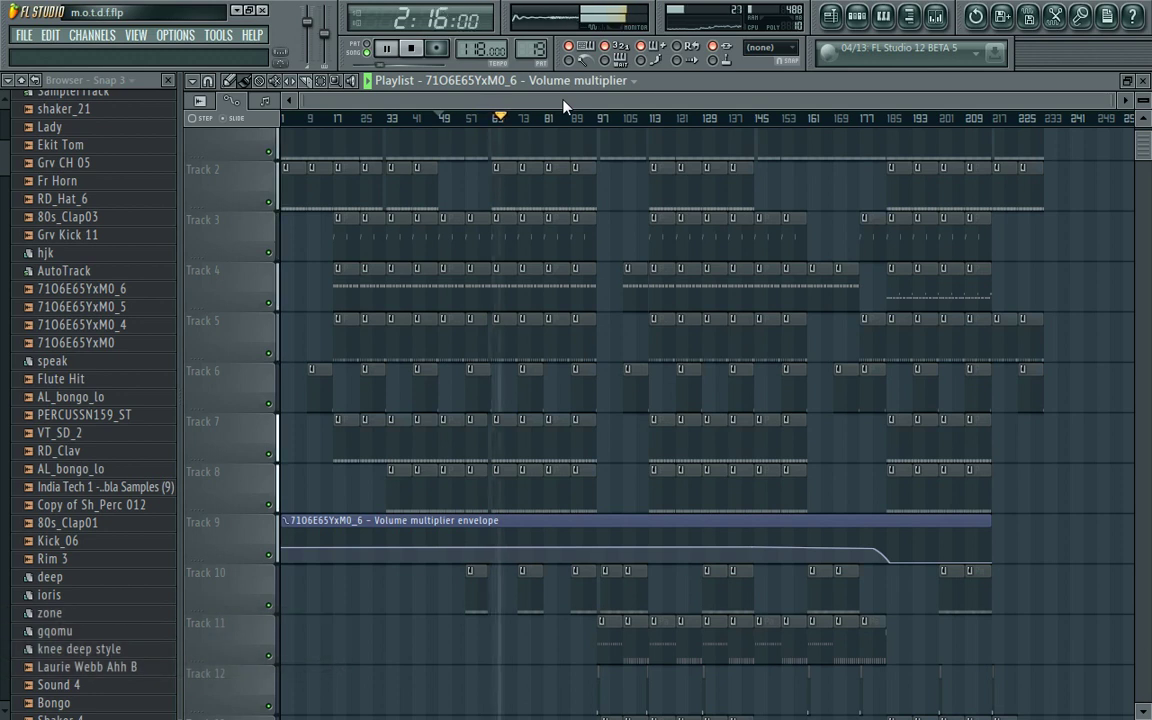
Step: Jump ahead to about bar 97 of the arrangement to hear that section, and stop playback
left_click(600, 120)
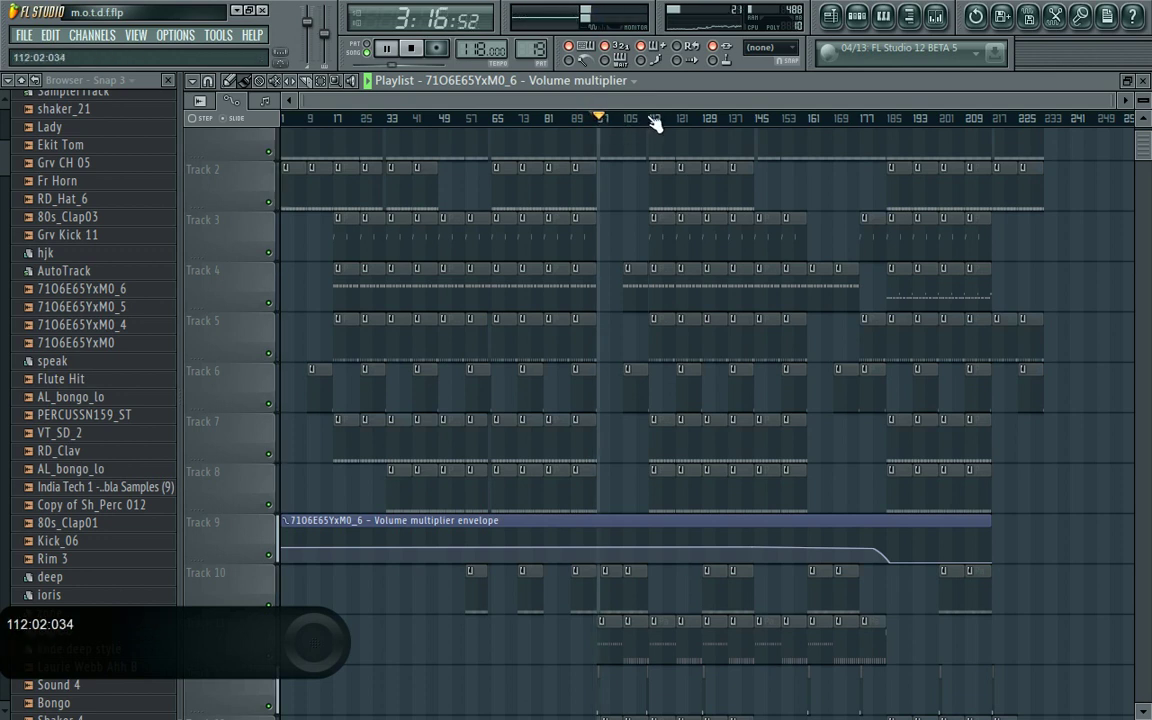
key("space")
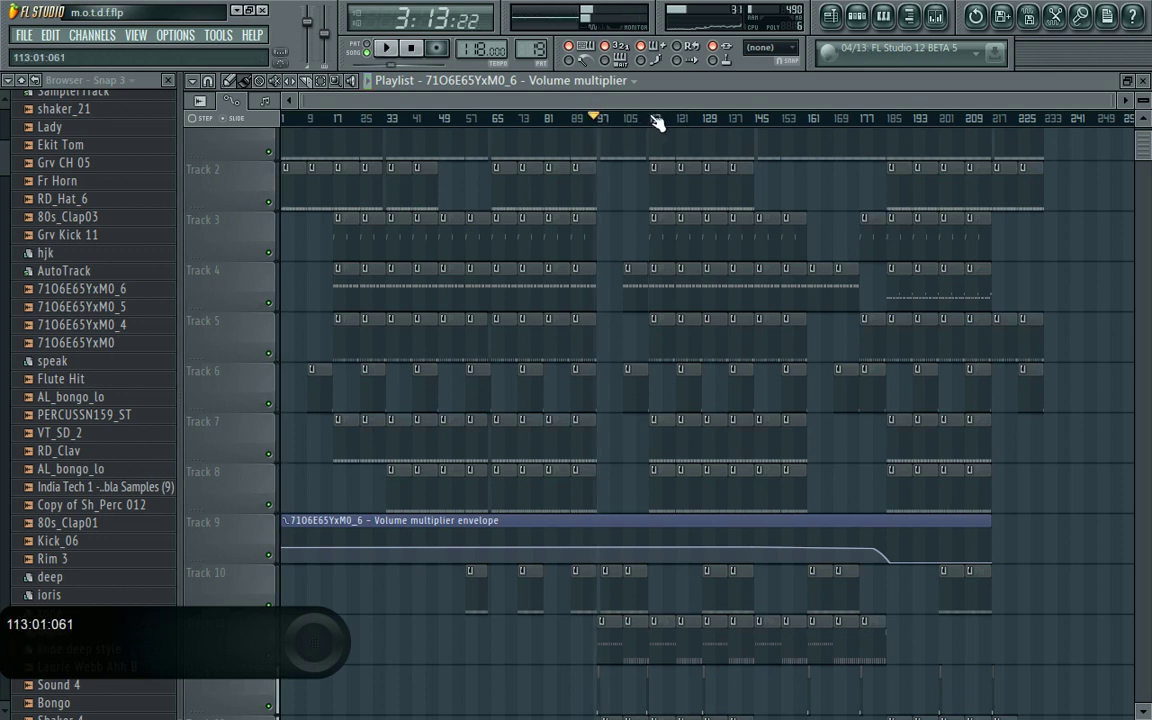
left_click(412, 49)
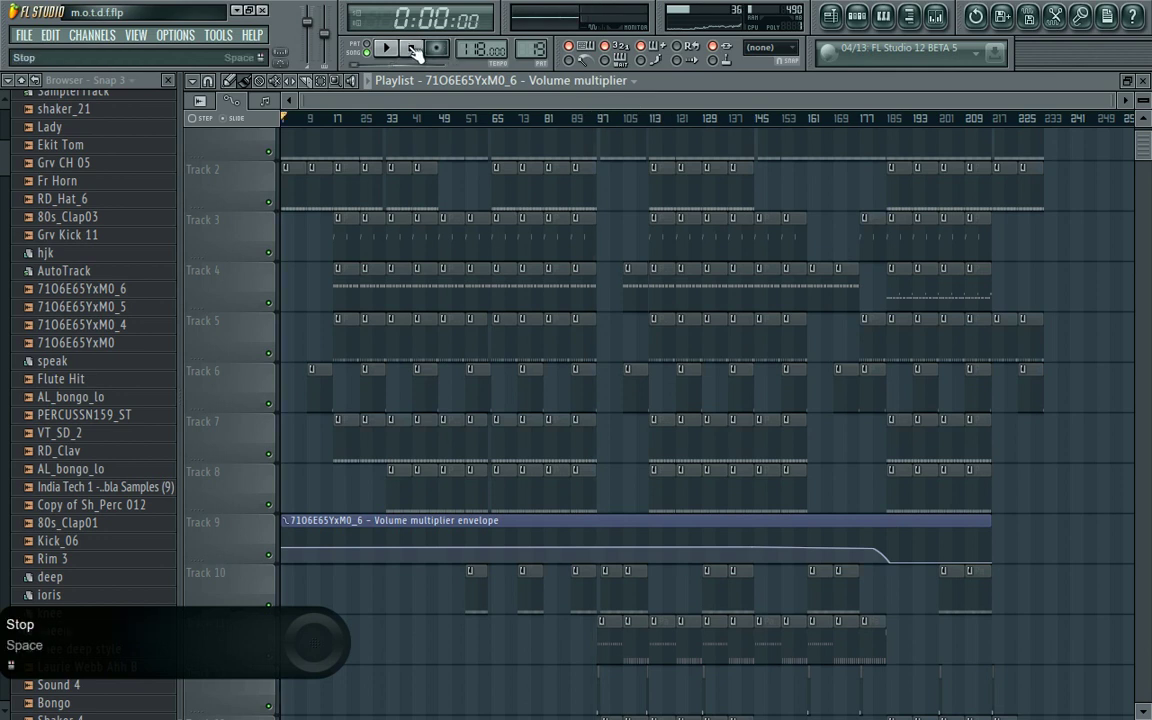
Step: Close FL Studio without saving the project and show the hidden notification icons on the desktop
left_click(262, 10)
key("Right")
key("Return")
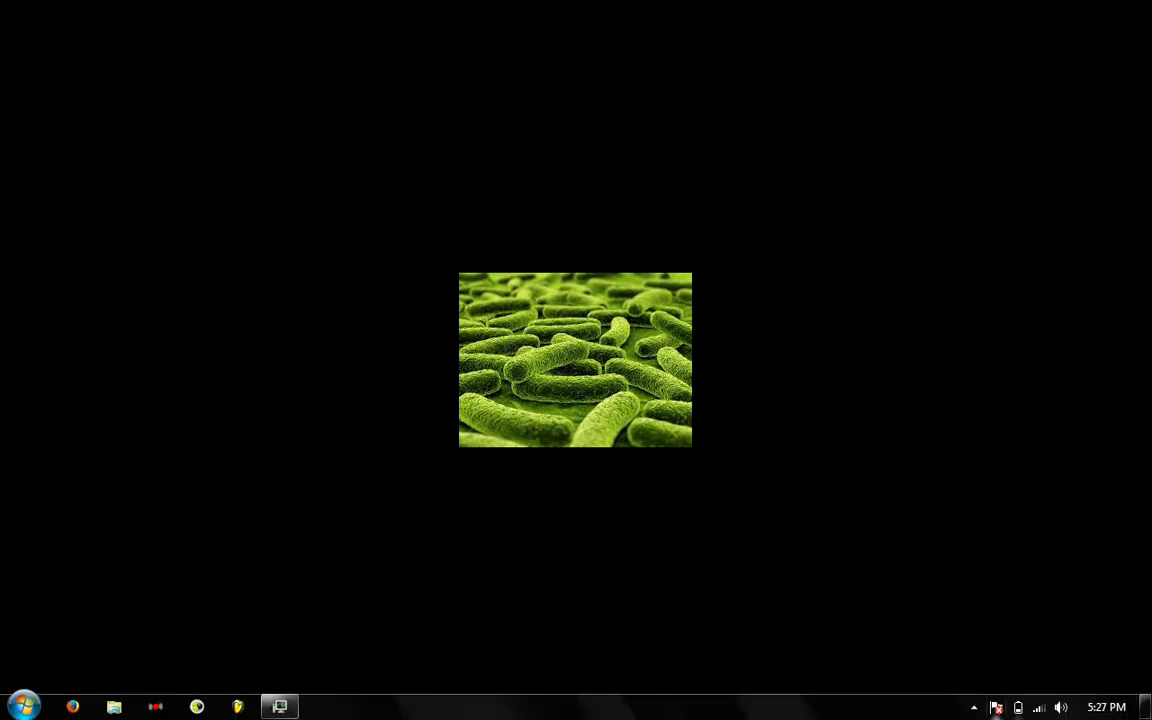
left_click(975, 708)
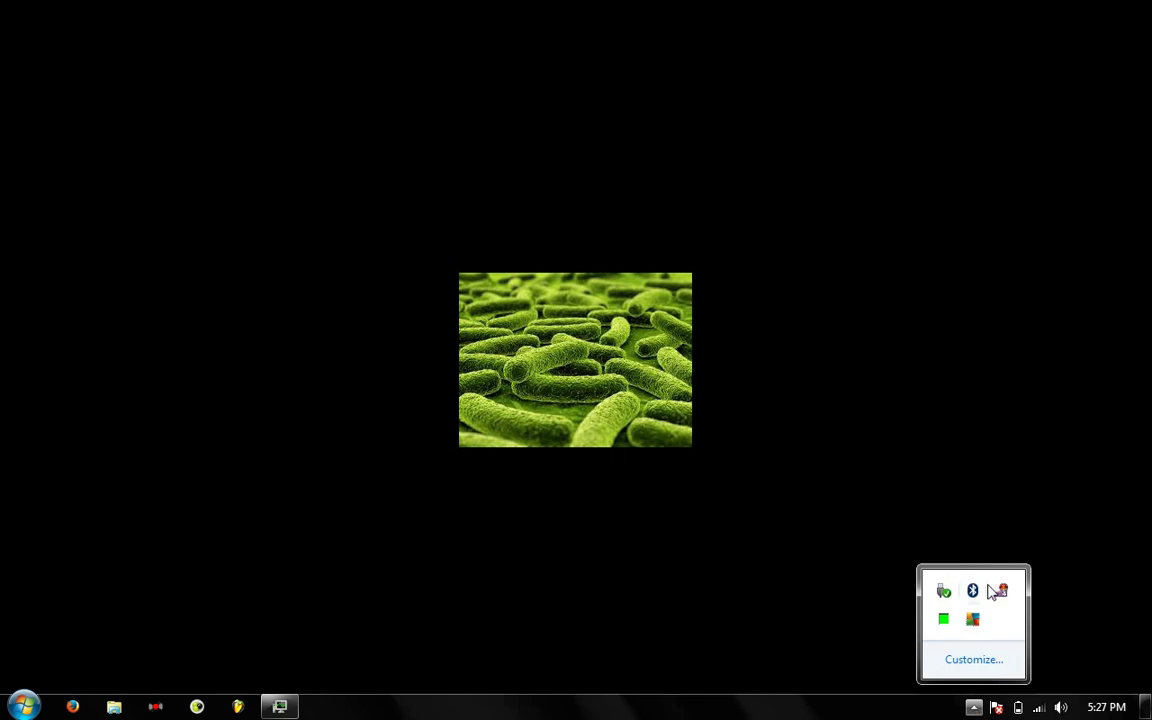